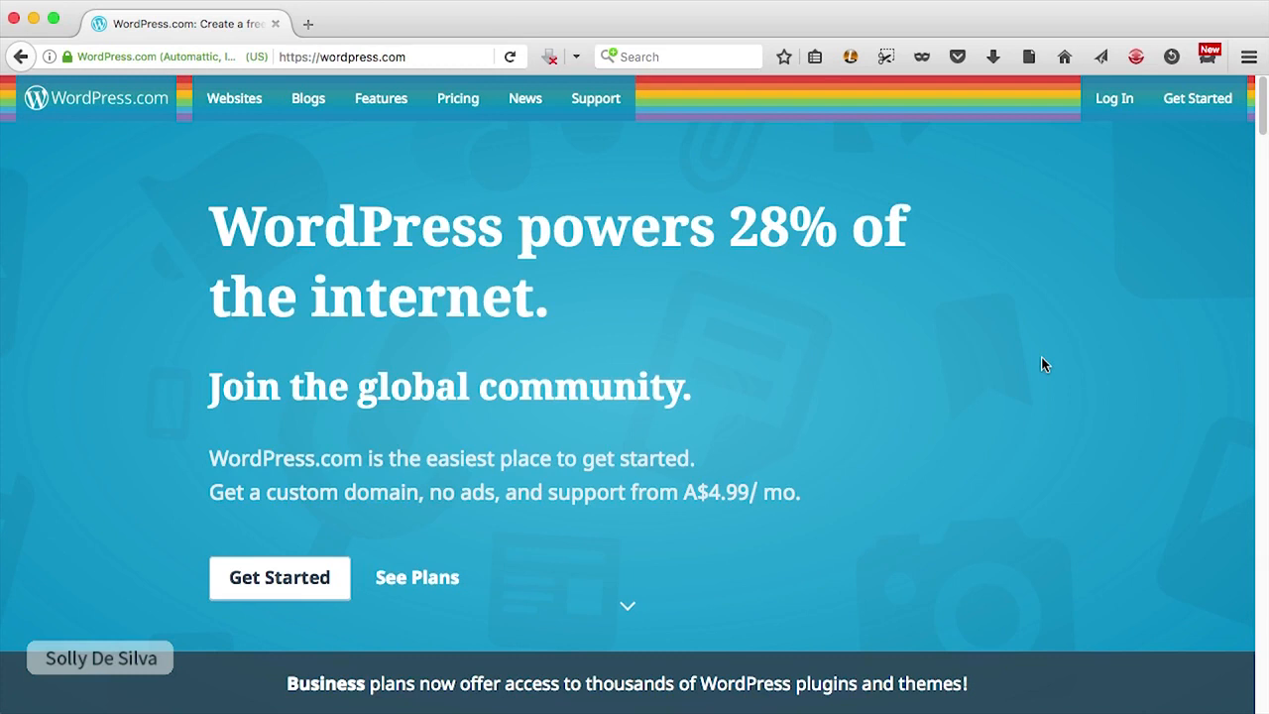
Step: Open the blog at cmwpweb.wordpress.com and look over its front page
click(409, 60)
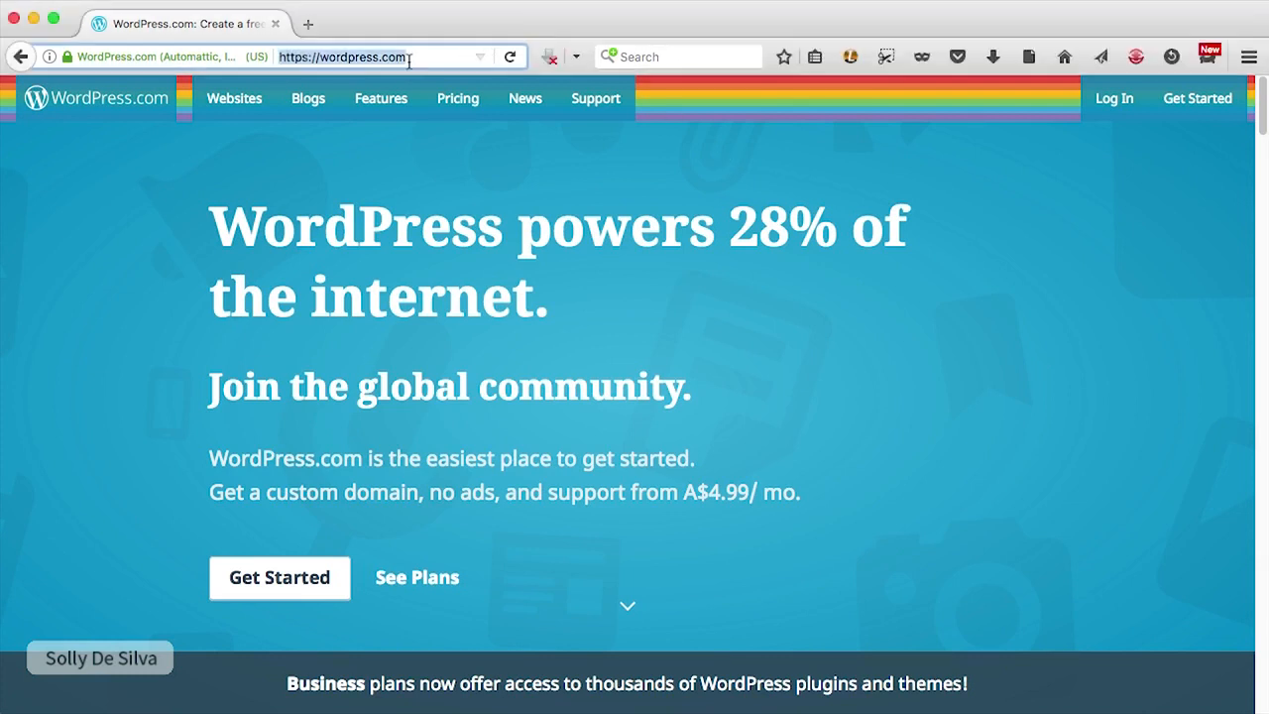
text(cmwpweb.wordpress.com)
key(Return)
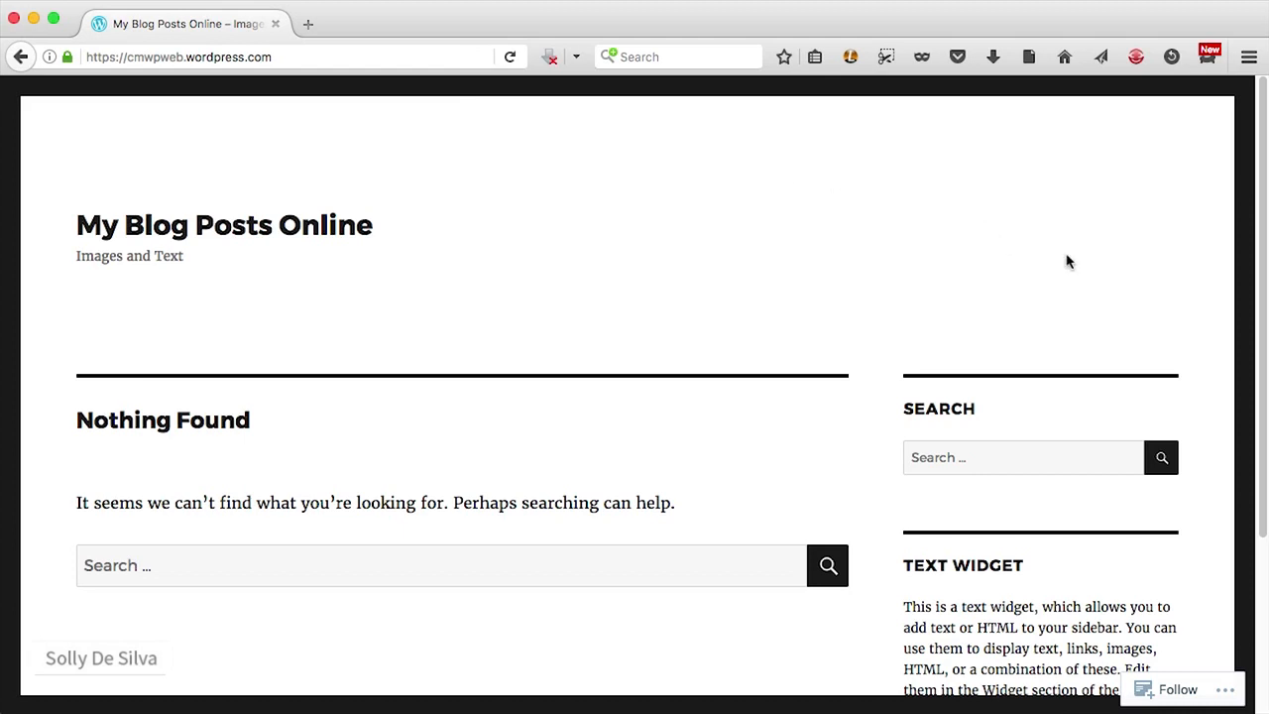
scroll(1067, 260, down, 3)
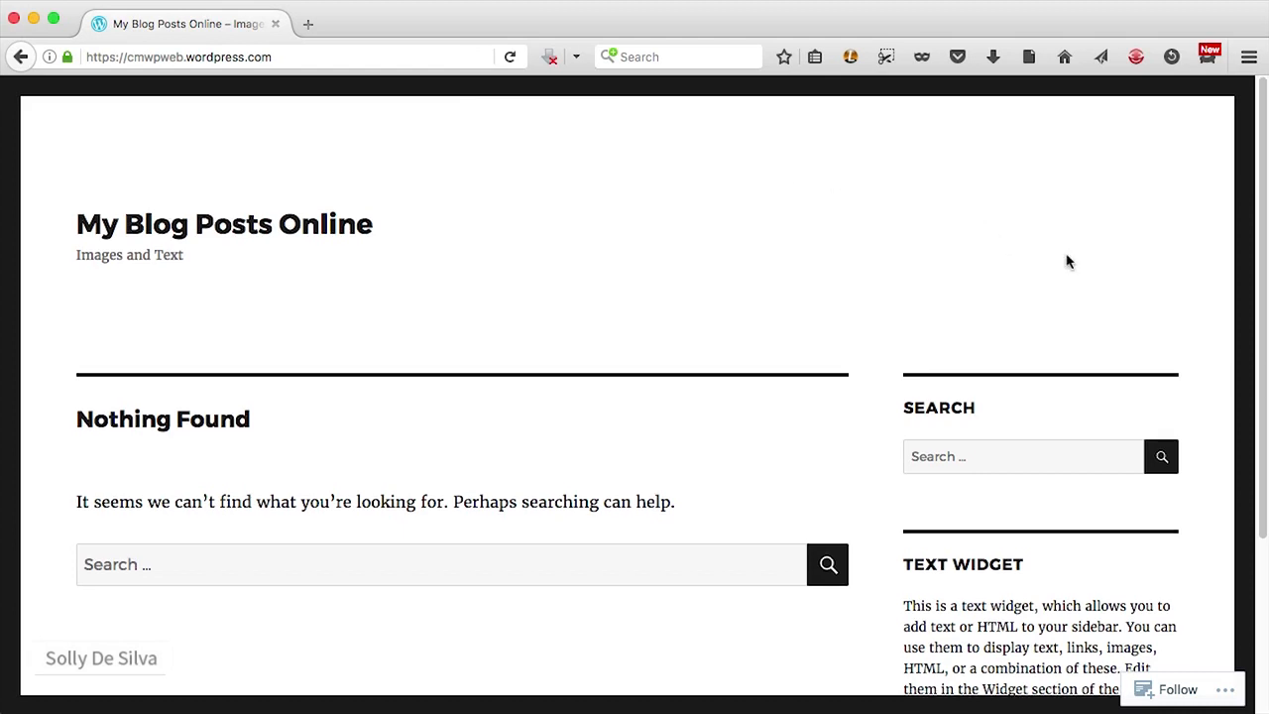
scroll(1067, 261, up, 3)
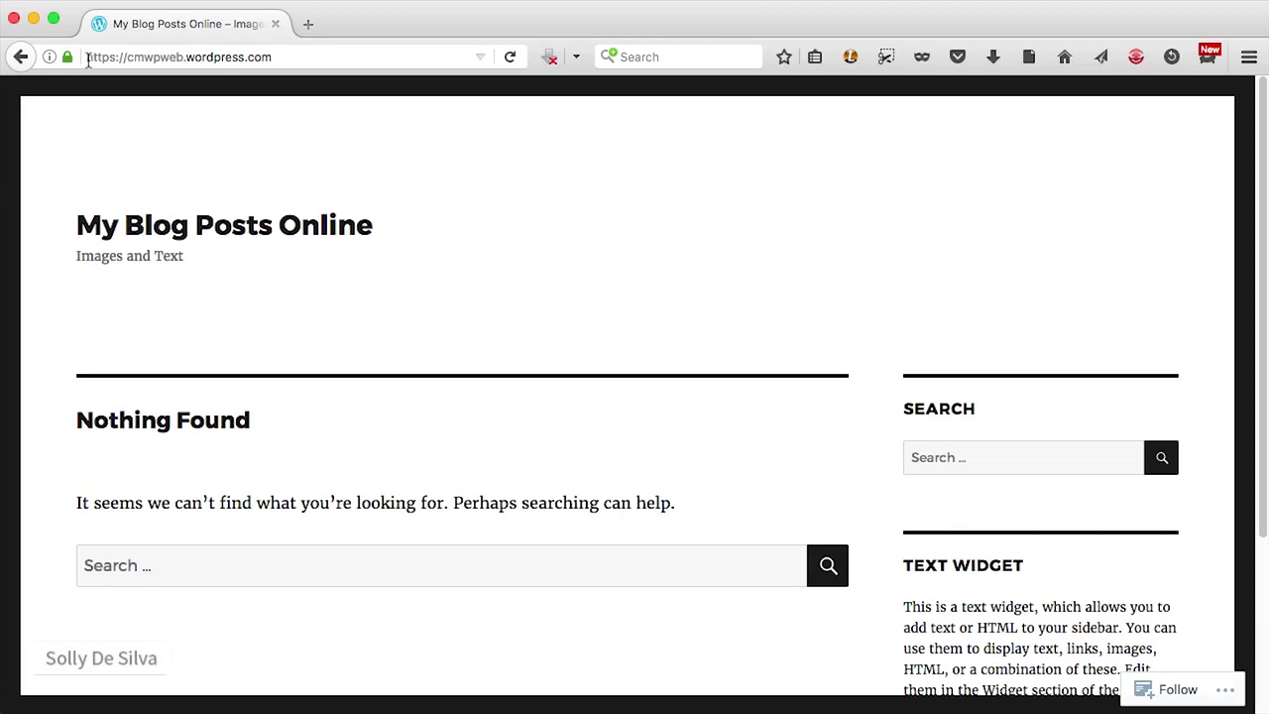
Step: Open the blog's admin login page at cmwpweb.wordpress.com/wp-admin
click(320, 55)
click(341, 55)
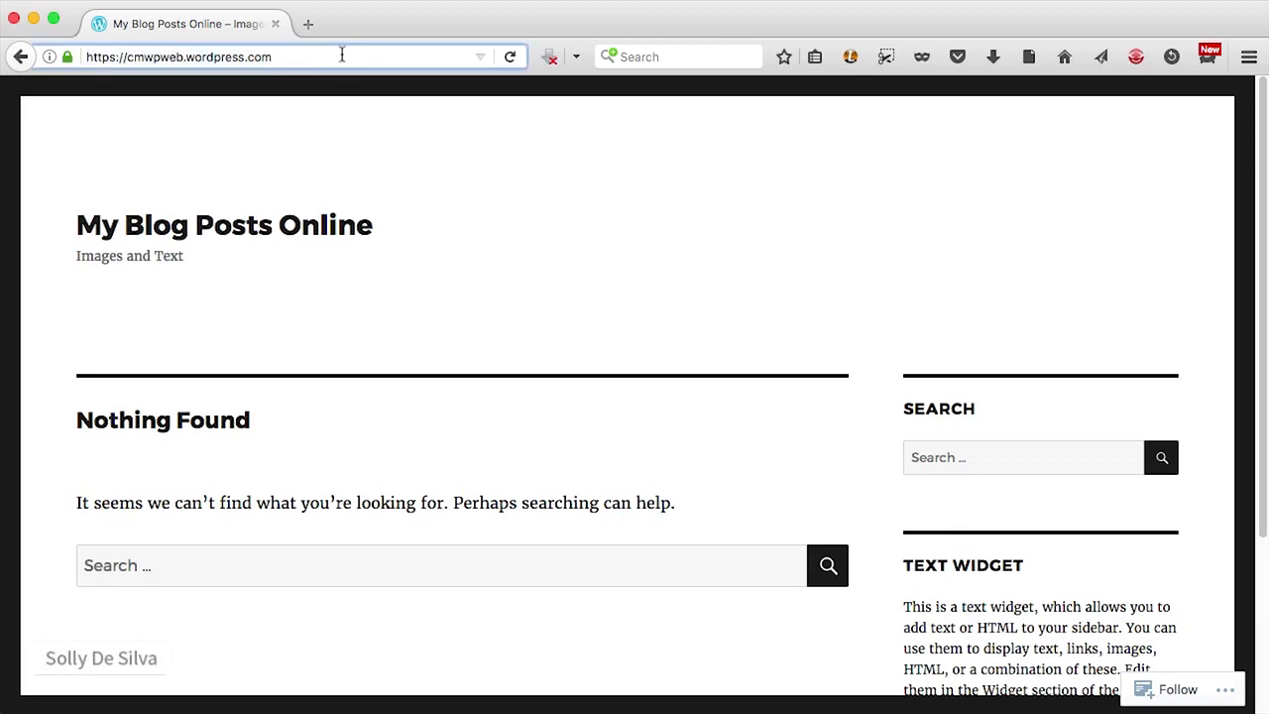
text(/)
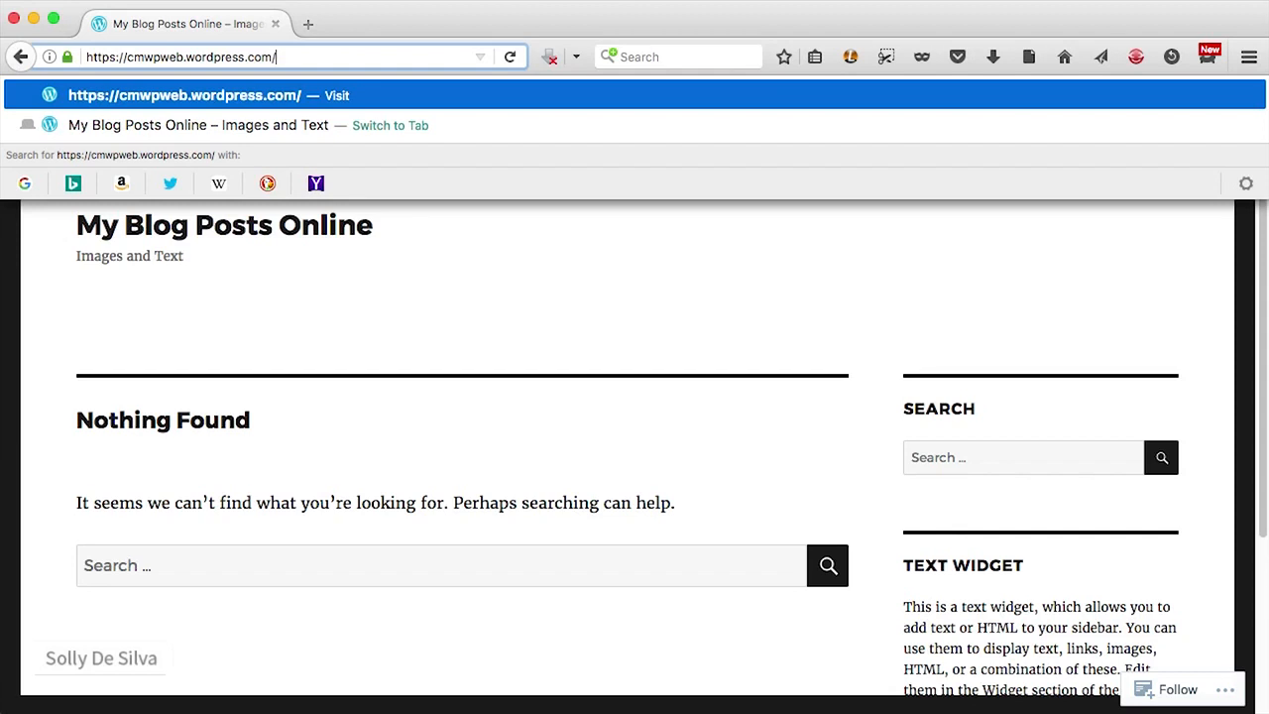
text(wp-admin)
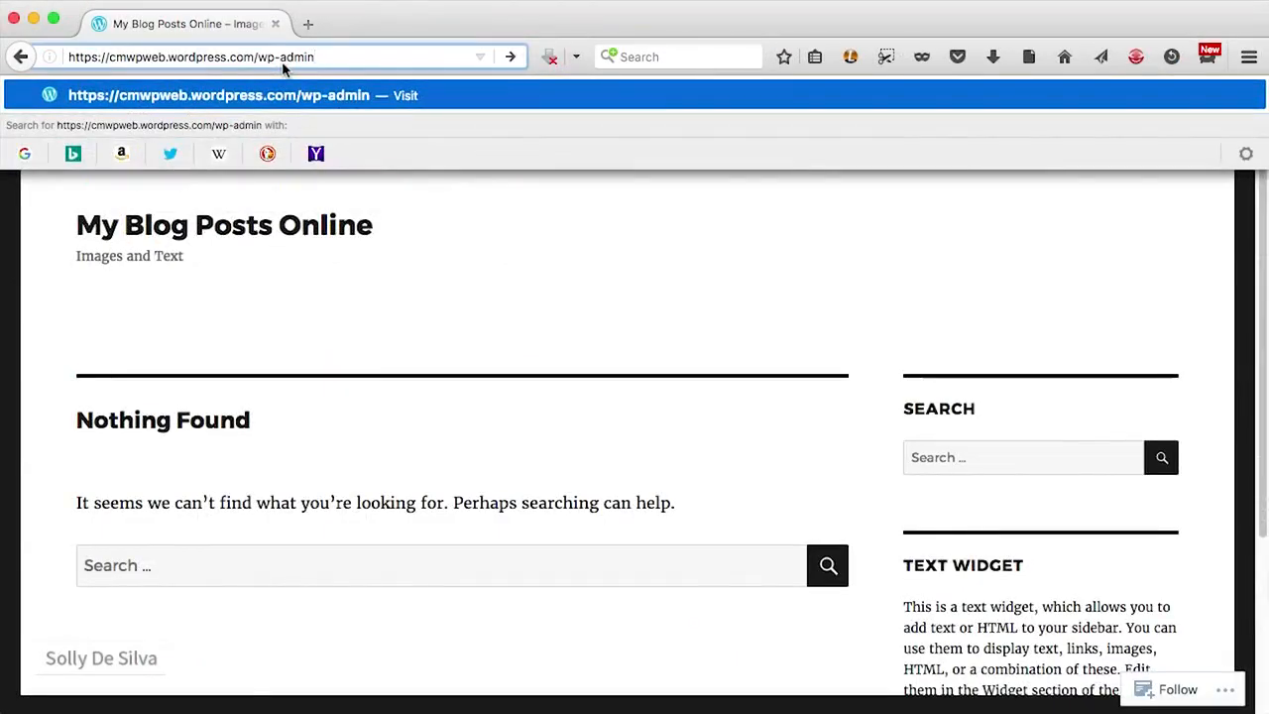
key(Return)
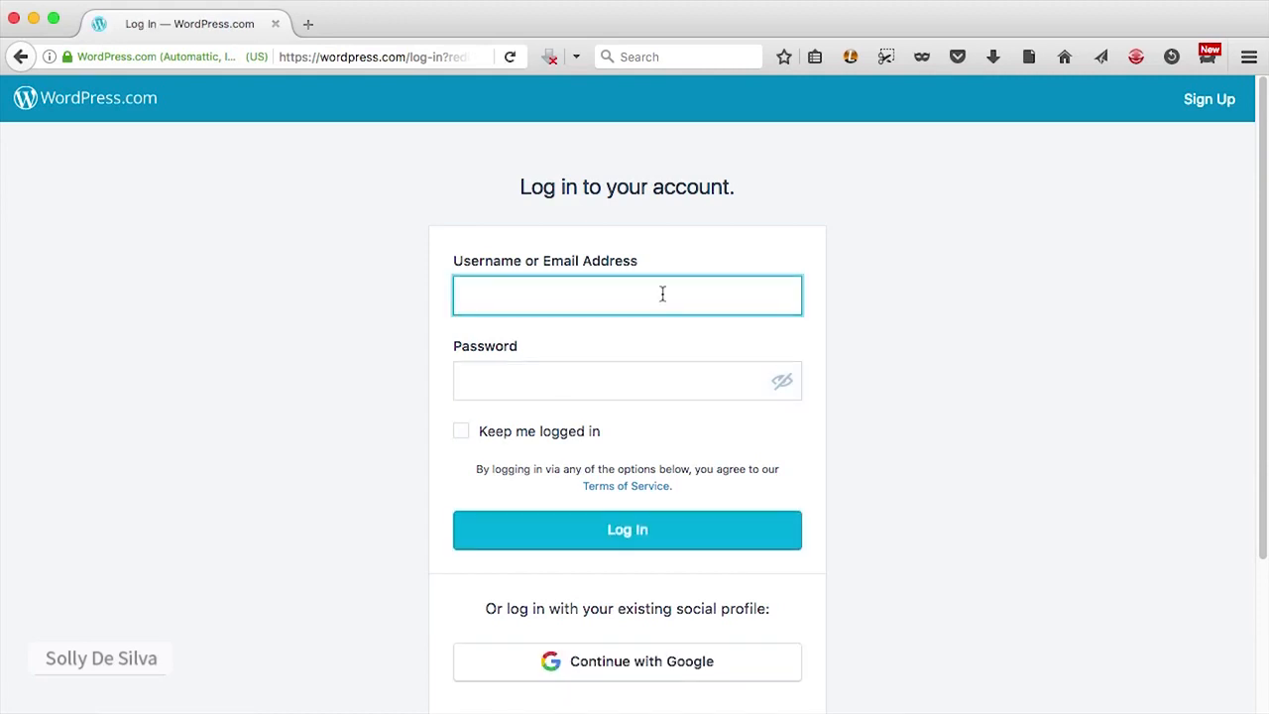
Step: Log in to the admin area with the account username and password
text(cmwpweb)
click(639, 374)
click(567, 410)
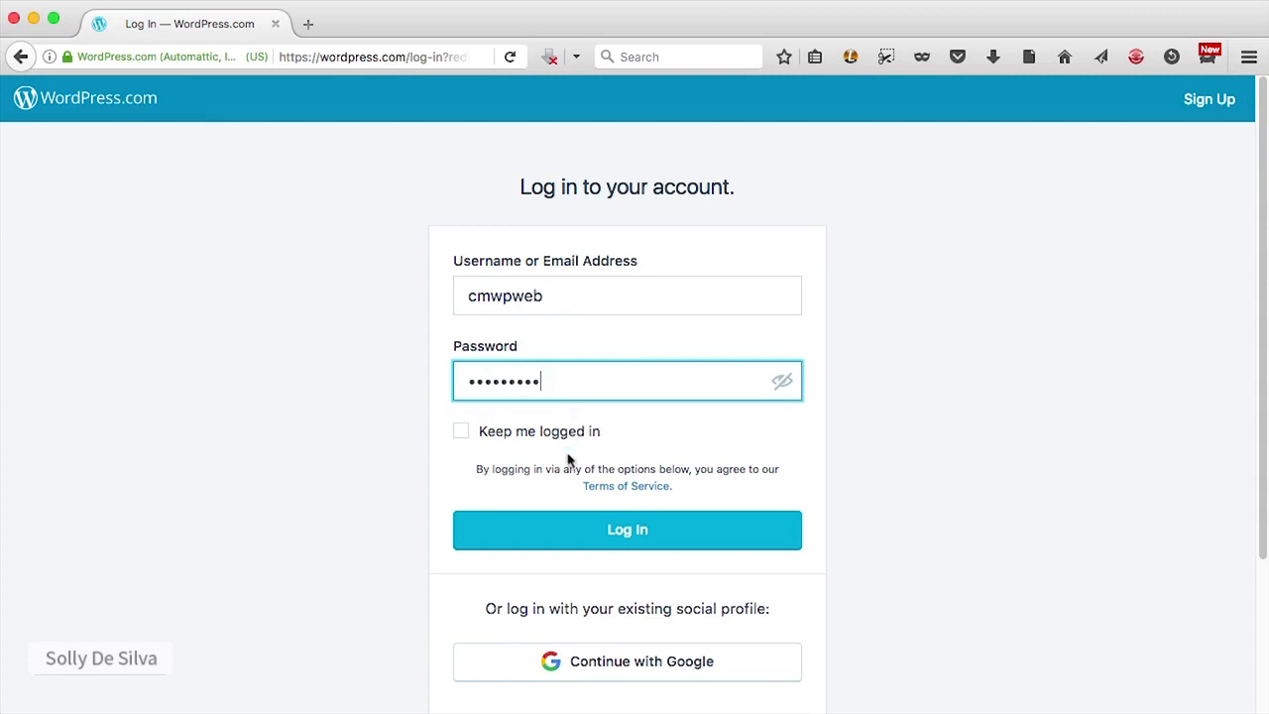
click(611, 553)
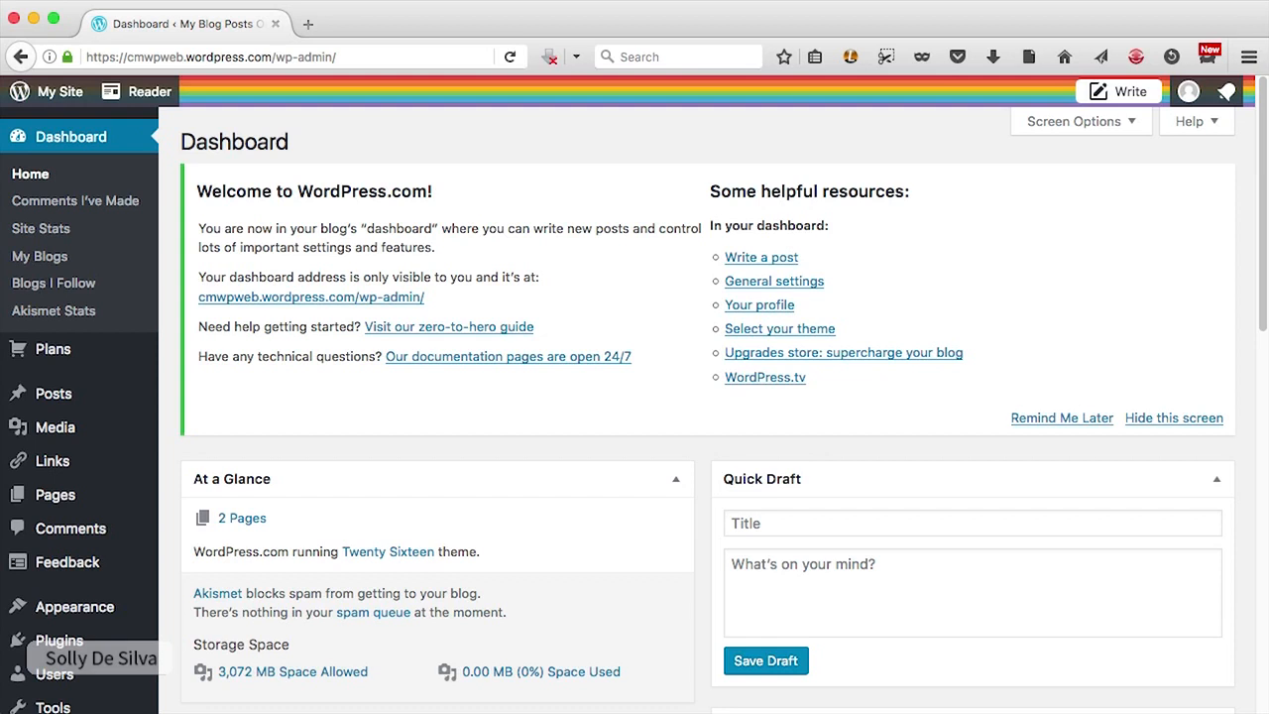
scroll(109, 316, down, 3)
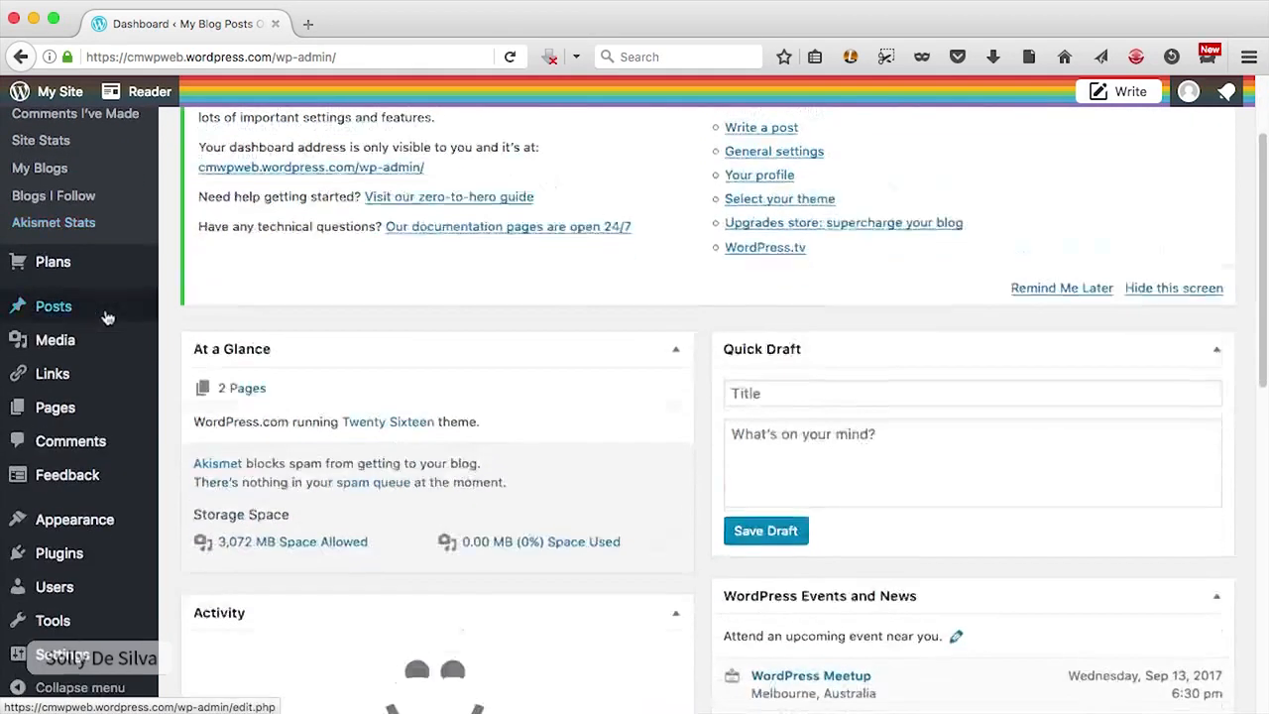
scroll(107, 316, down, 3)
mouse_move(79, 323)
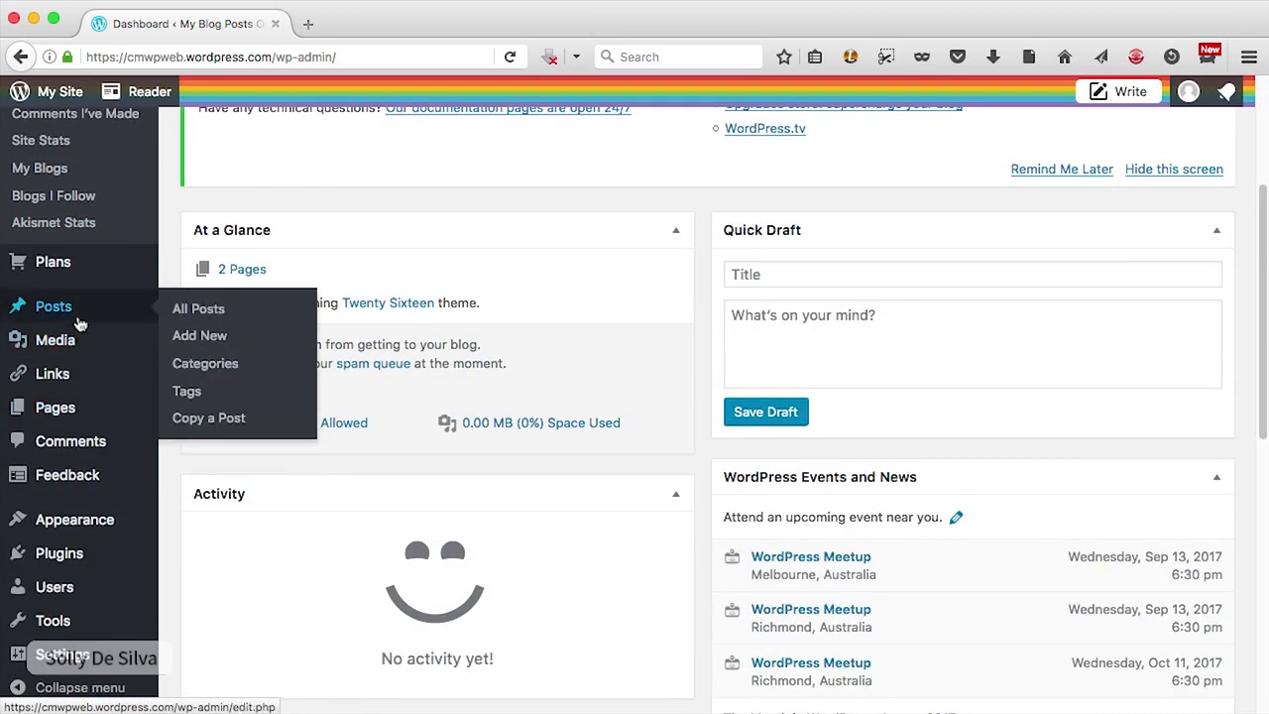
mouse_move(99, 535)
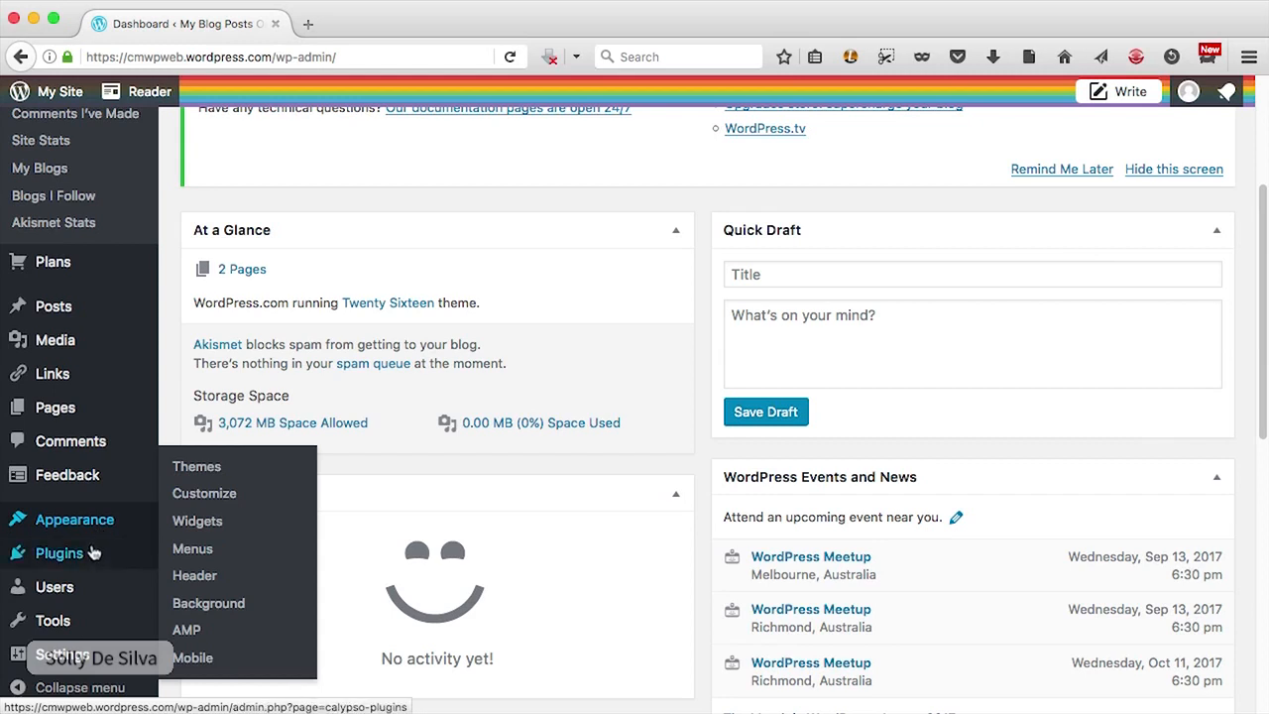
scroll(699, 451, up, 5)
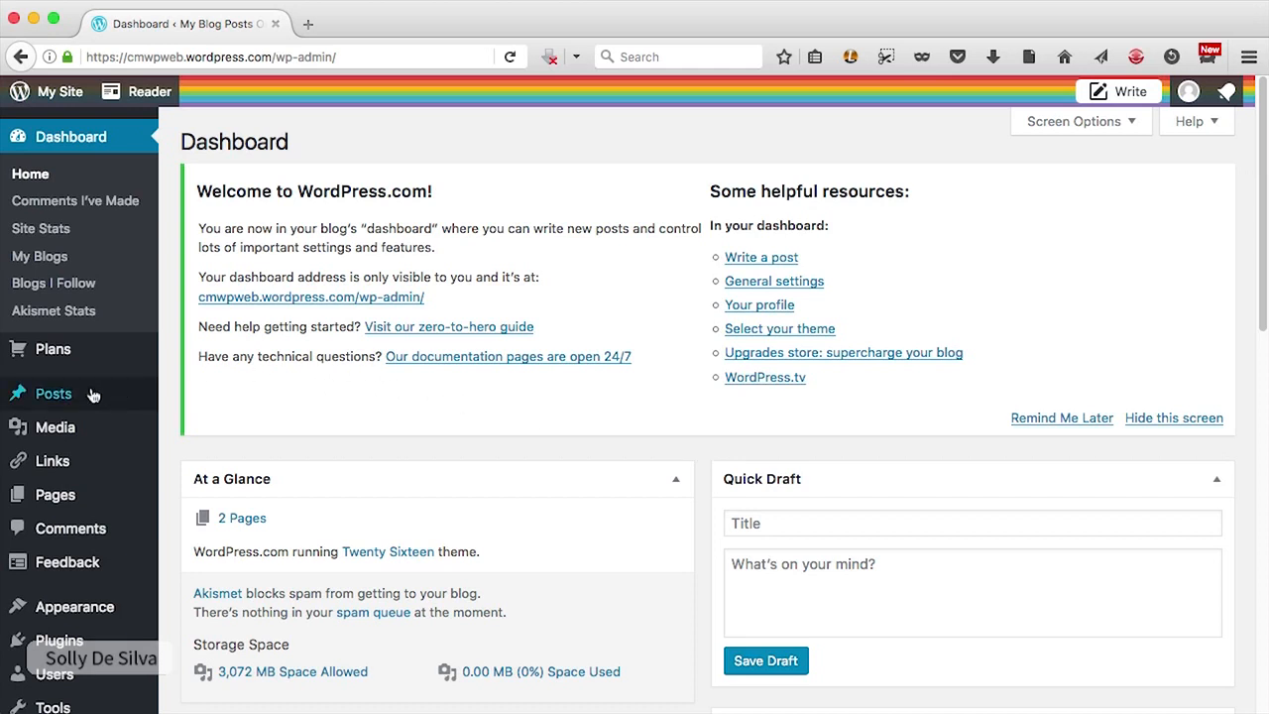
Step: Create a new post and give it the title "Digital Stories"
mouse_move(91, 395)
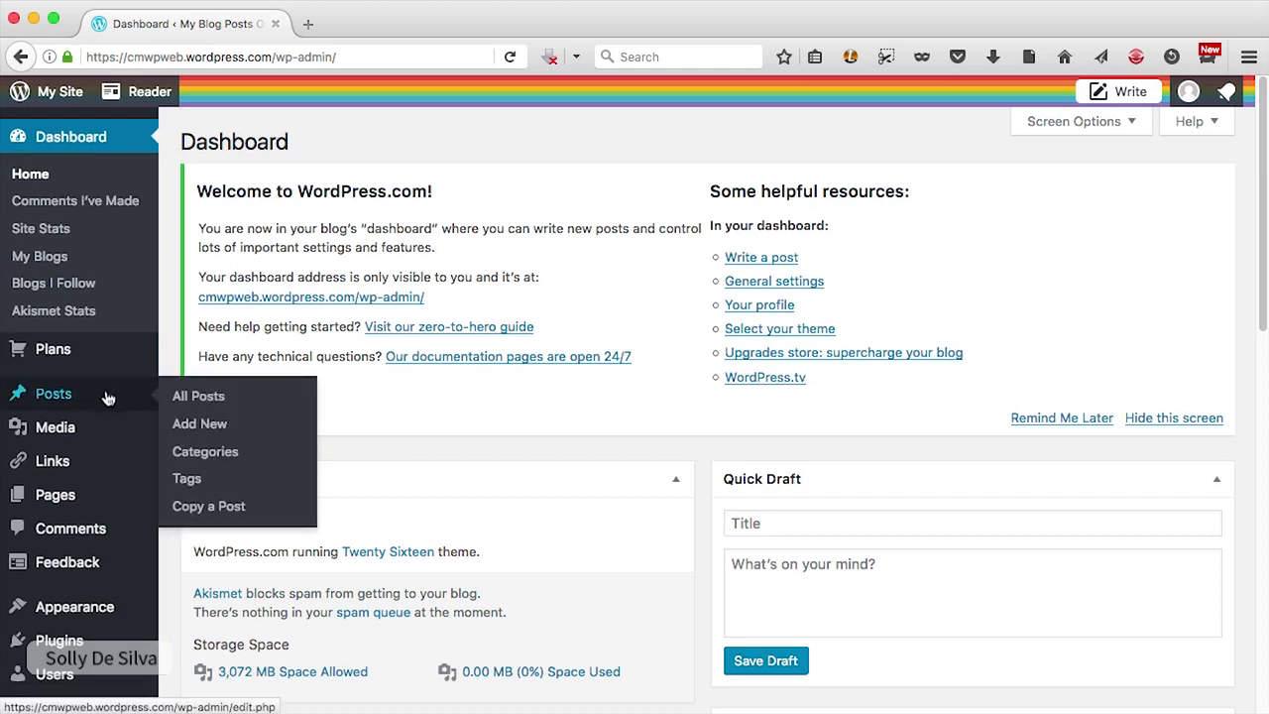
click(215, 426)
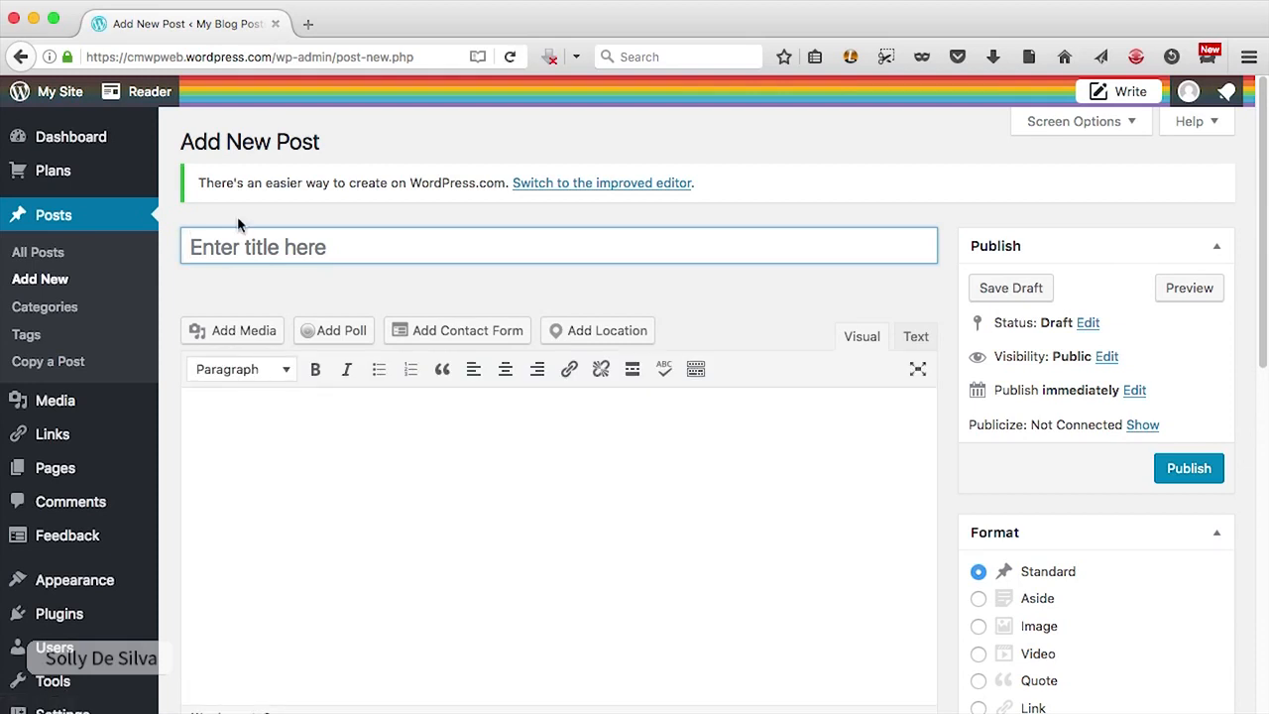
text(Digital)
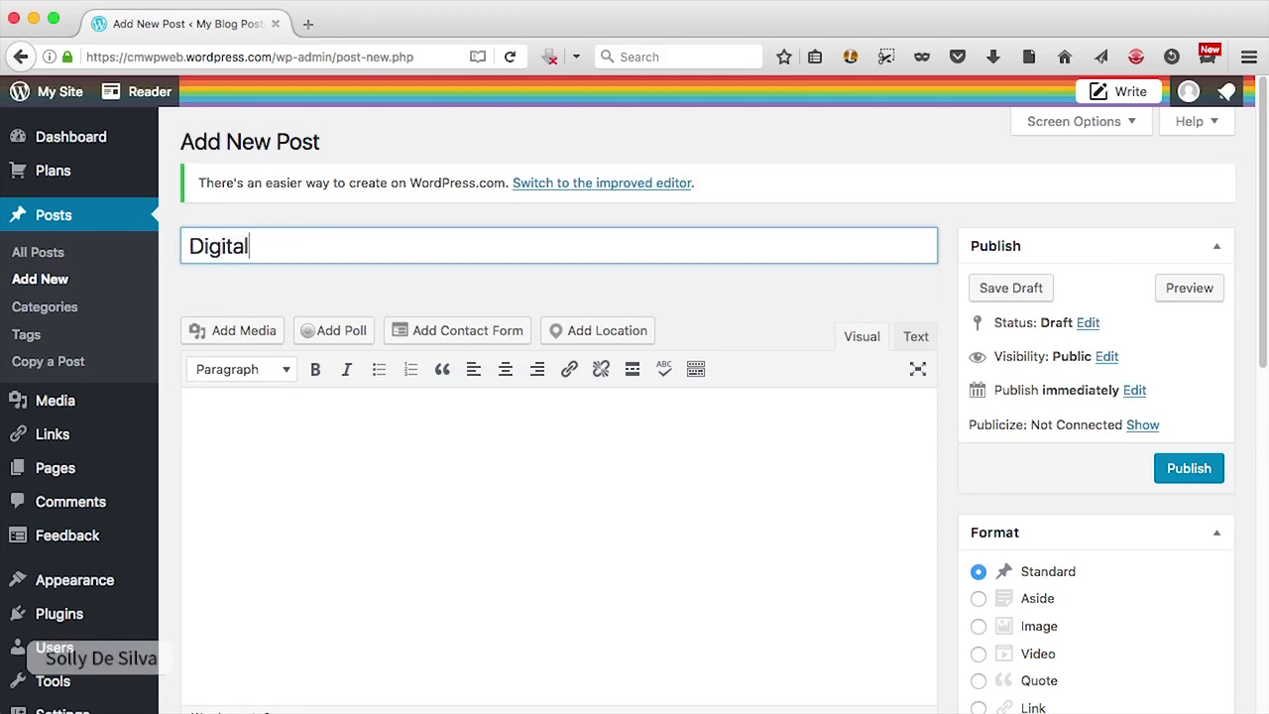
text( Stories)
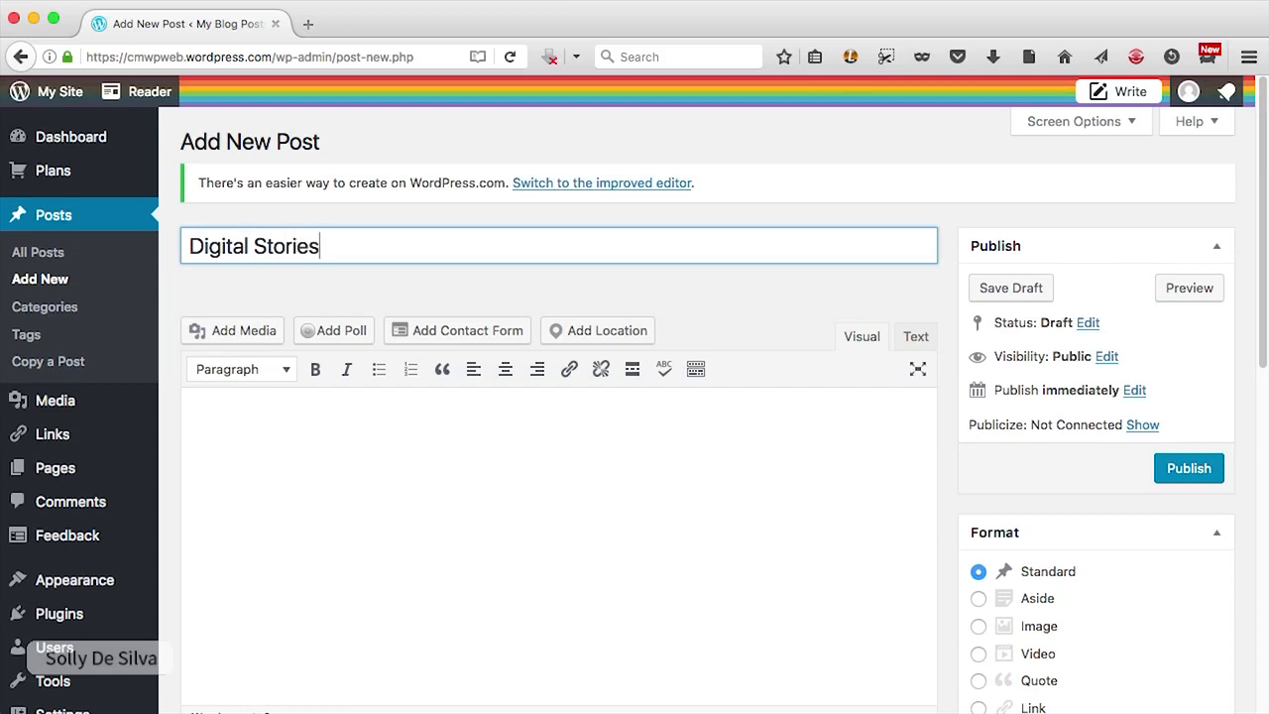
Step: Paste the copied Lorem ipsum text into the body of the "Digital Stories" post
click(305, 432)
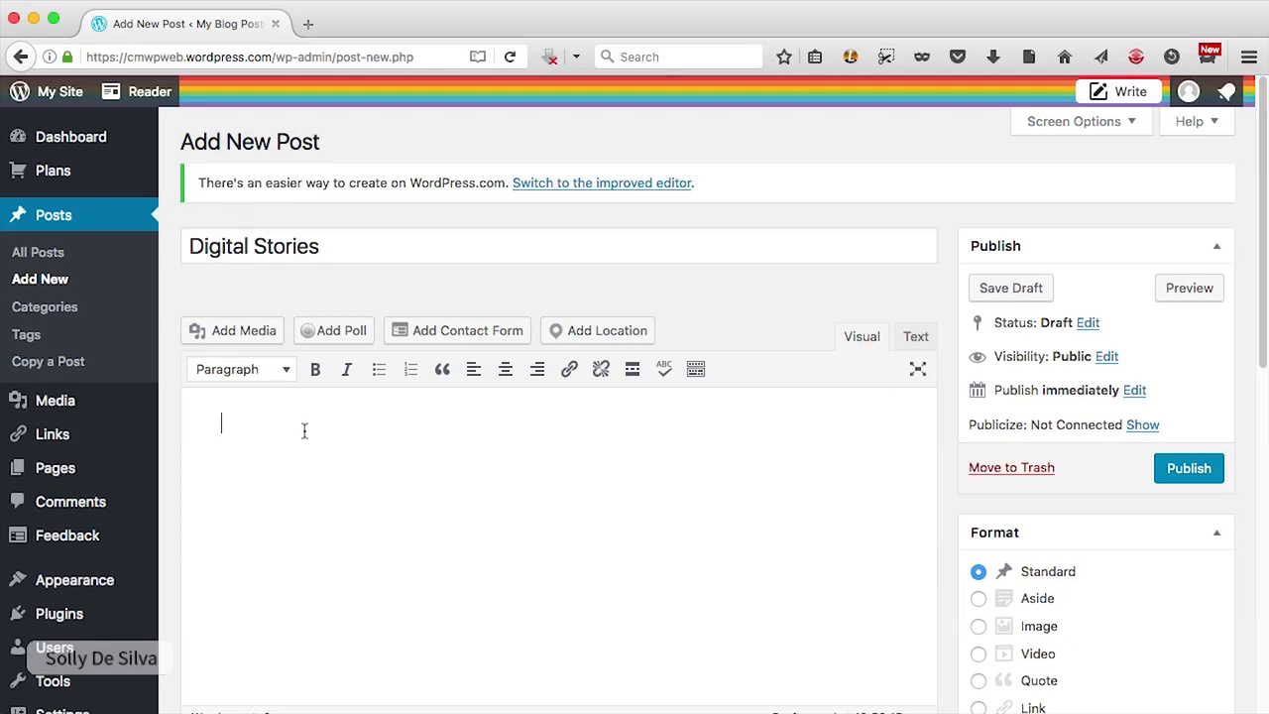
right_click(304, 432)
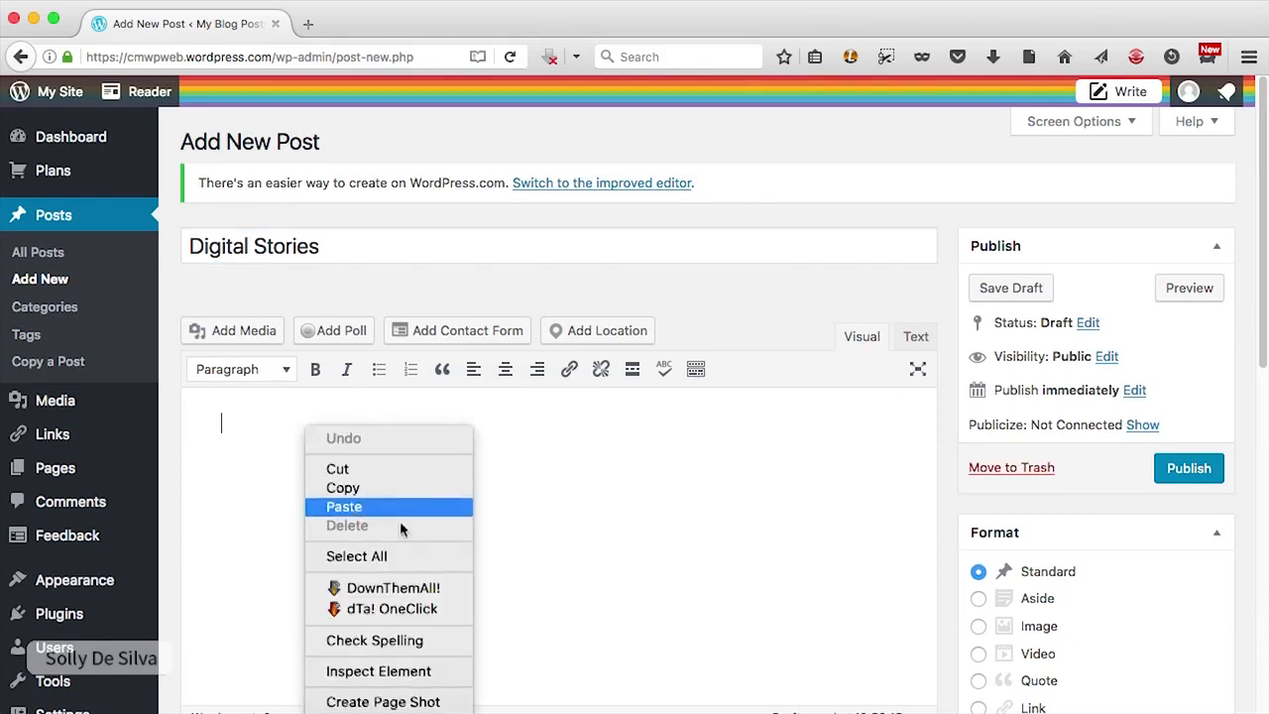
click(344, 507)
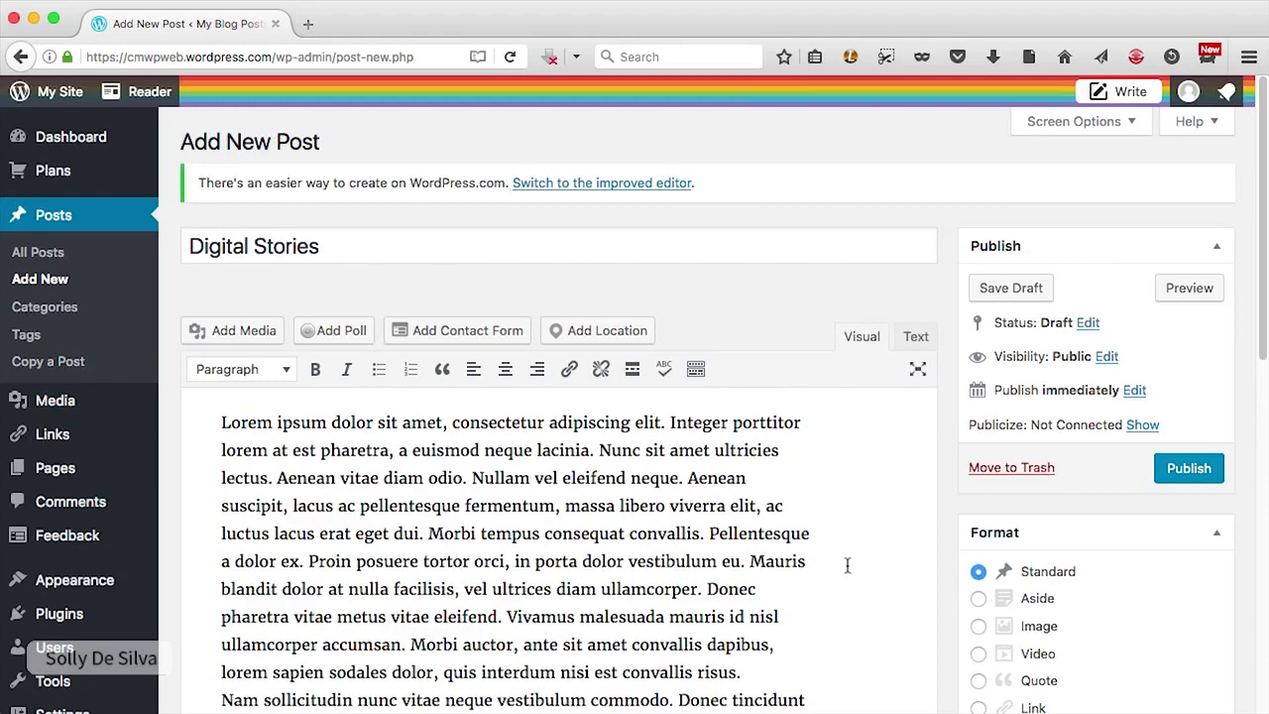
Step: Start a new paragraph at "Curabitur nisi velit" in the body text and publish the post
scroll(929, 557, down, 4)
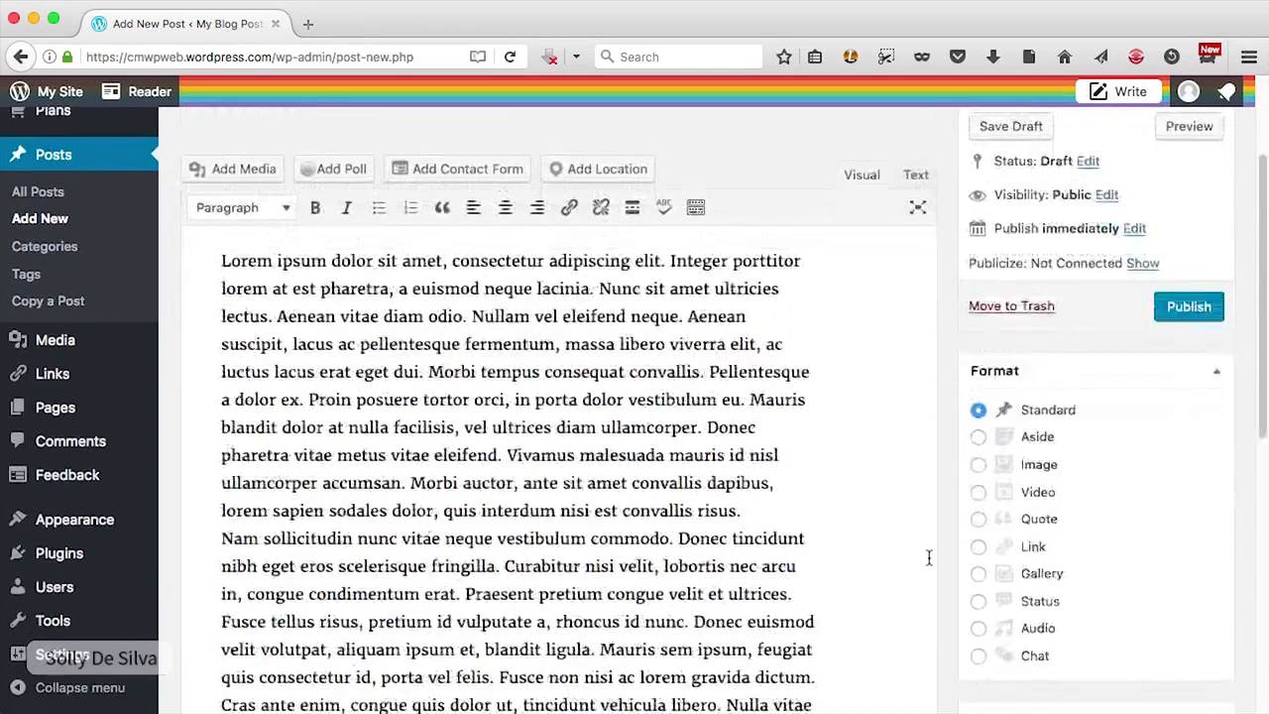
scroll(929, 557, up, 4)
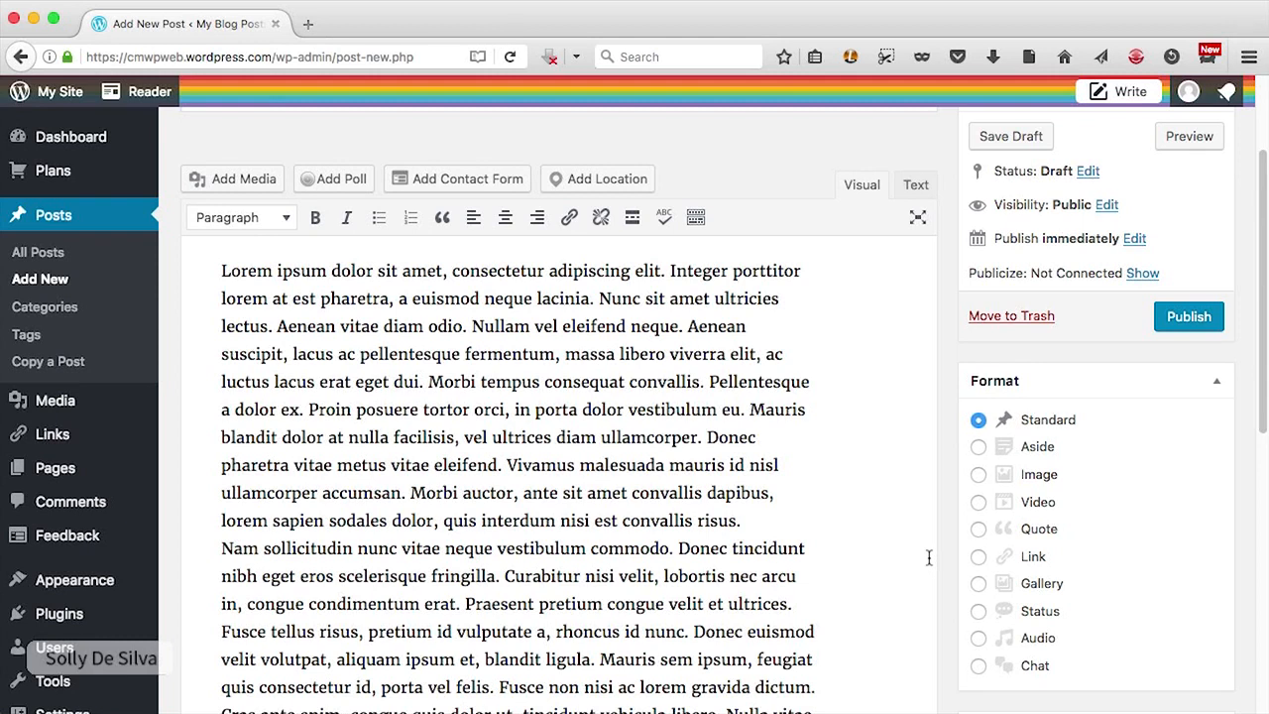
scroll(929, 557, down, 2)
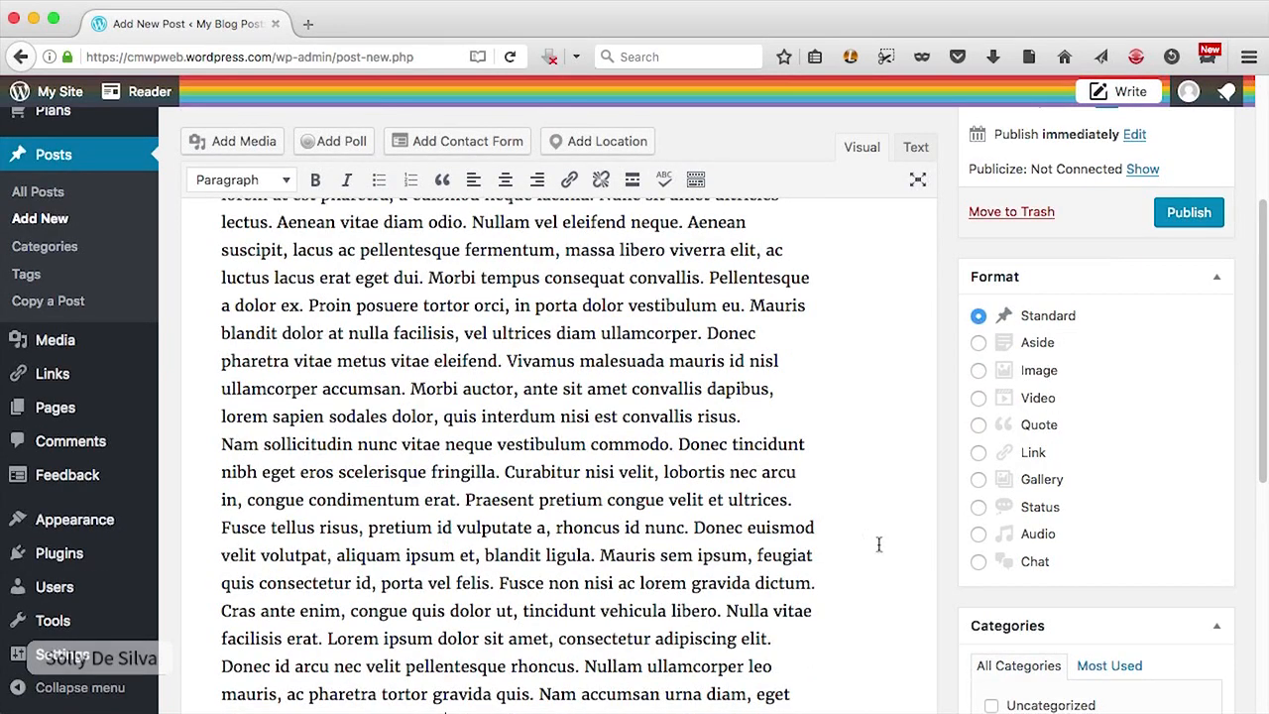
click(506, 473)
key(Return)
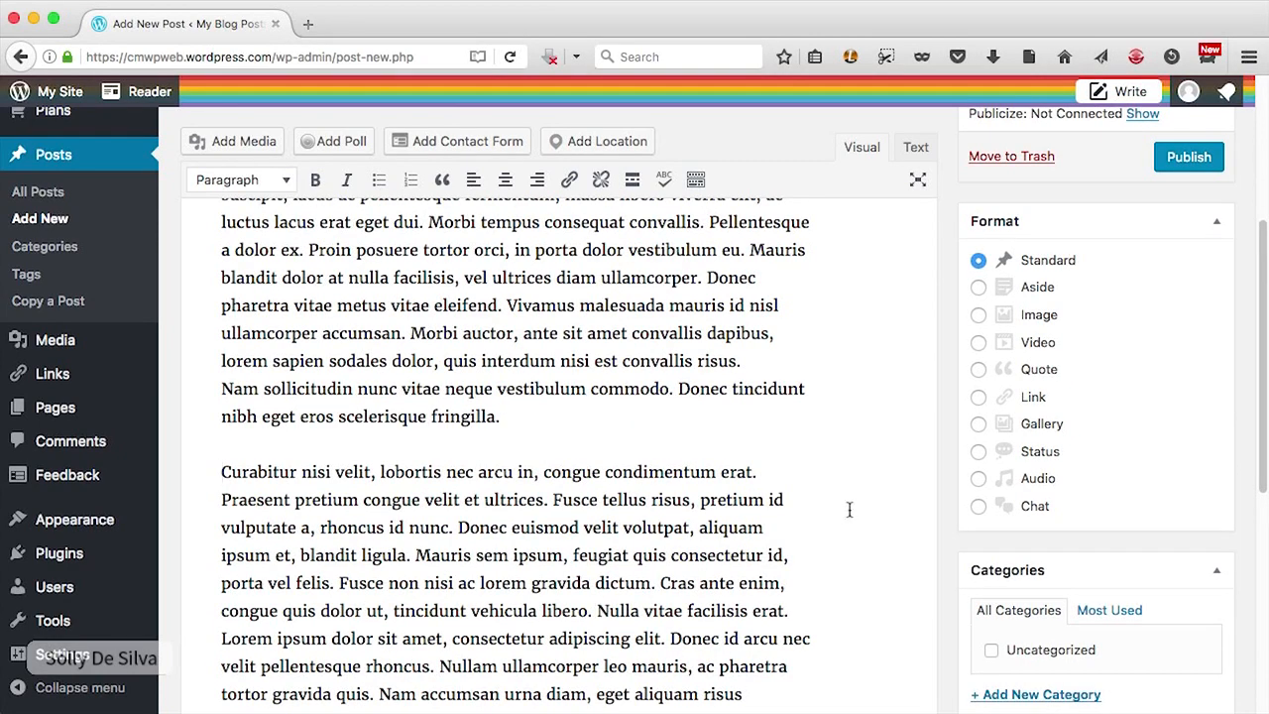
scroll(849, 510, up, 5)
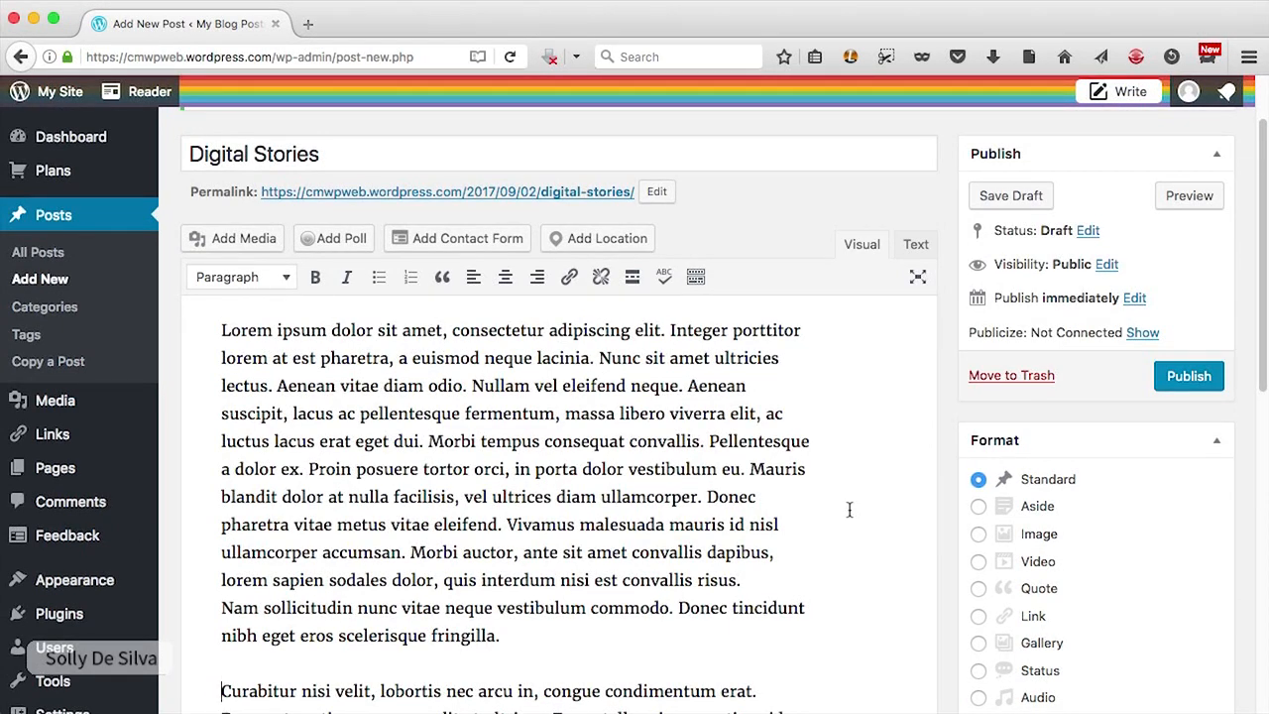
click(1177, 390)
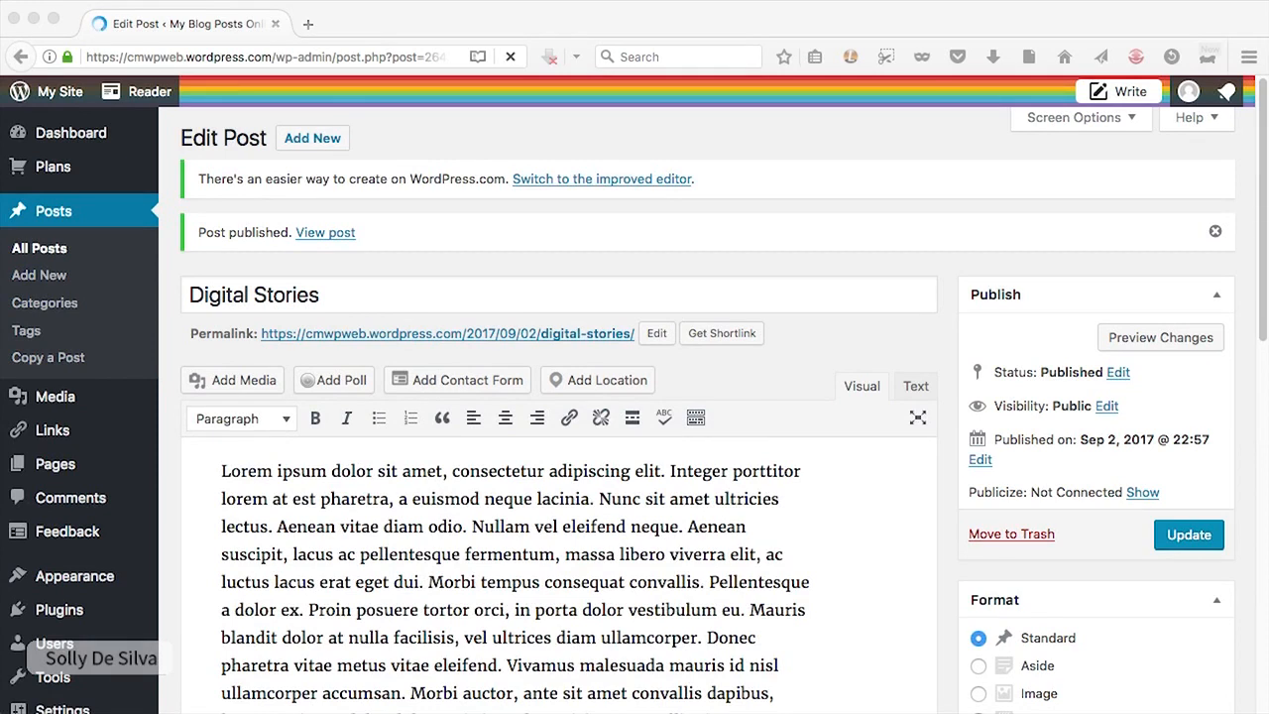
Step: Open cmwpweb.wordpress.com in a new browser tab and view the published "Digital Stories" post
click(311, 24)
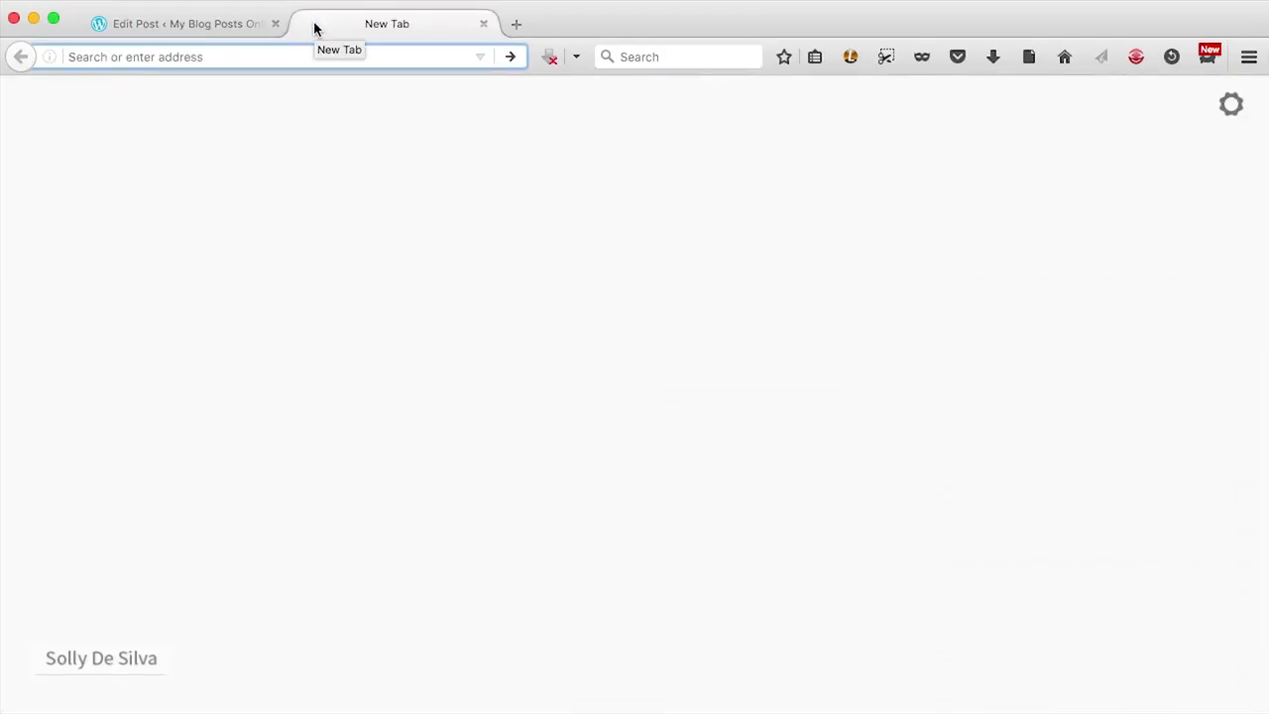
text(cmwpweb.wordpress.com/)
key(Return)
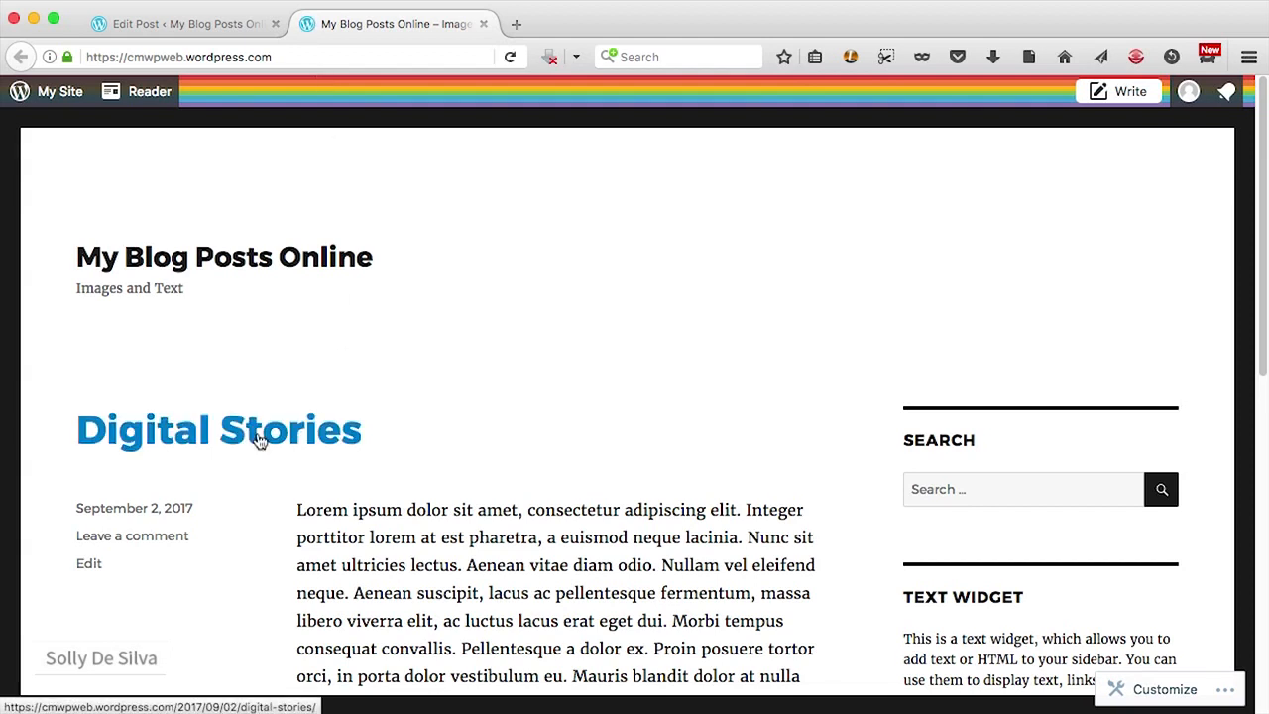
scroll(656, 454, down, 2)
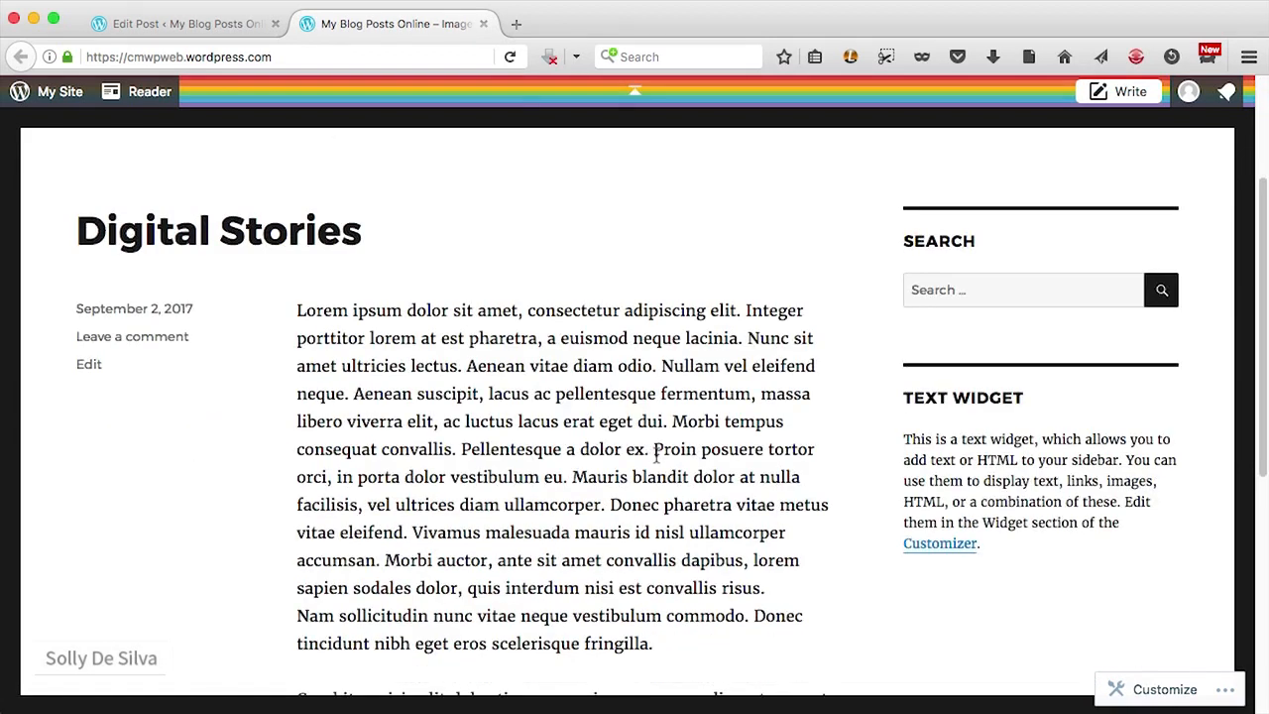
Step: Return to the admin tab, add a new post titled "Social Media & Images", and paste the copied Lorem ipsum text into its body
click(217, 30)
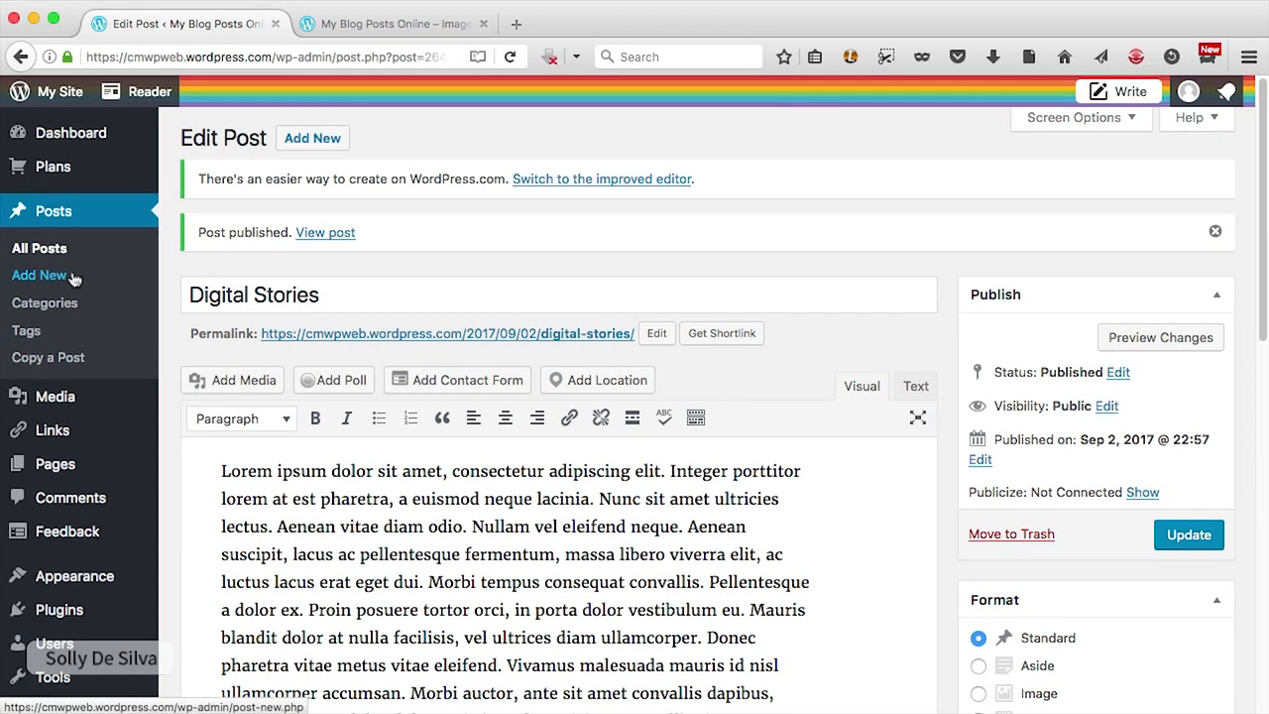
click(336, 146)
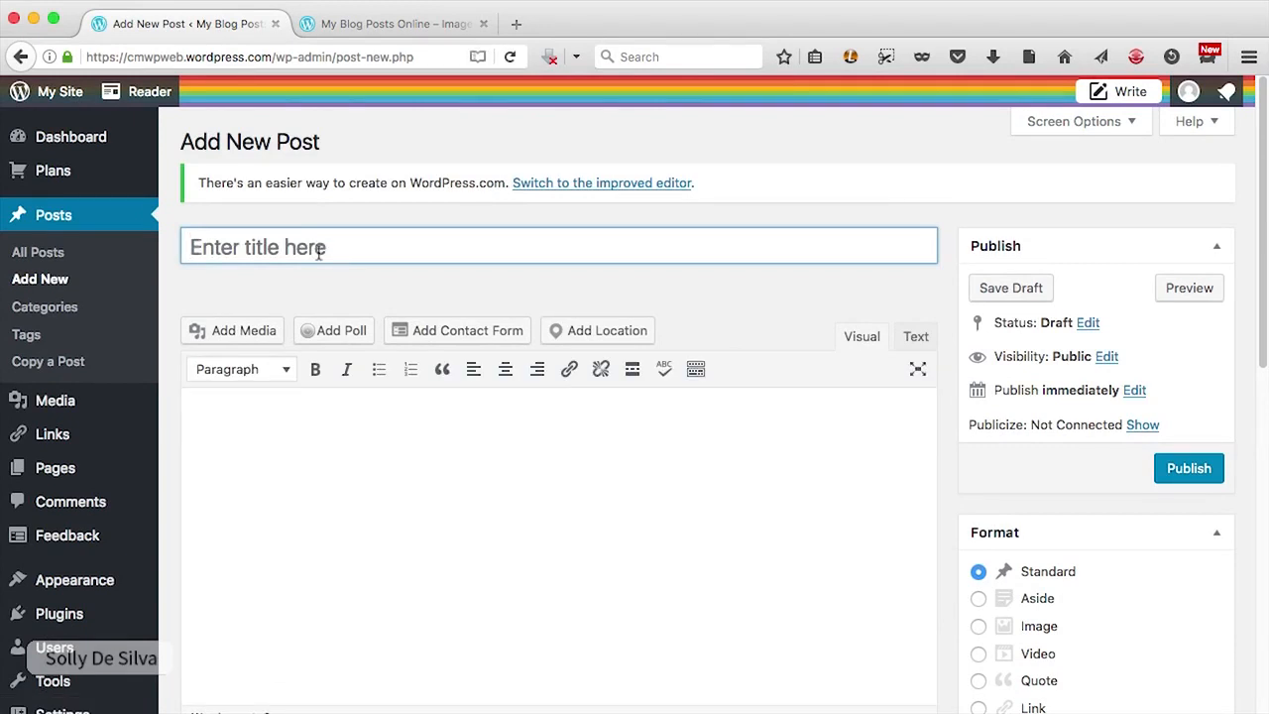
text(Social Media & Images)
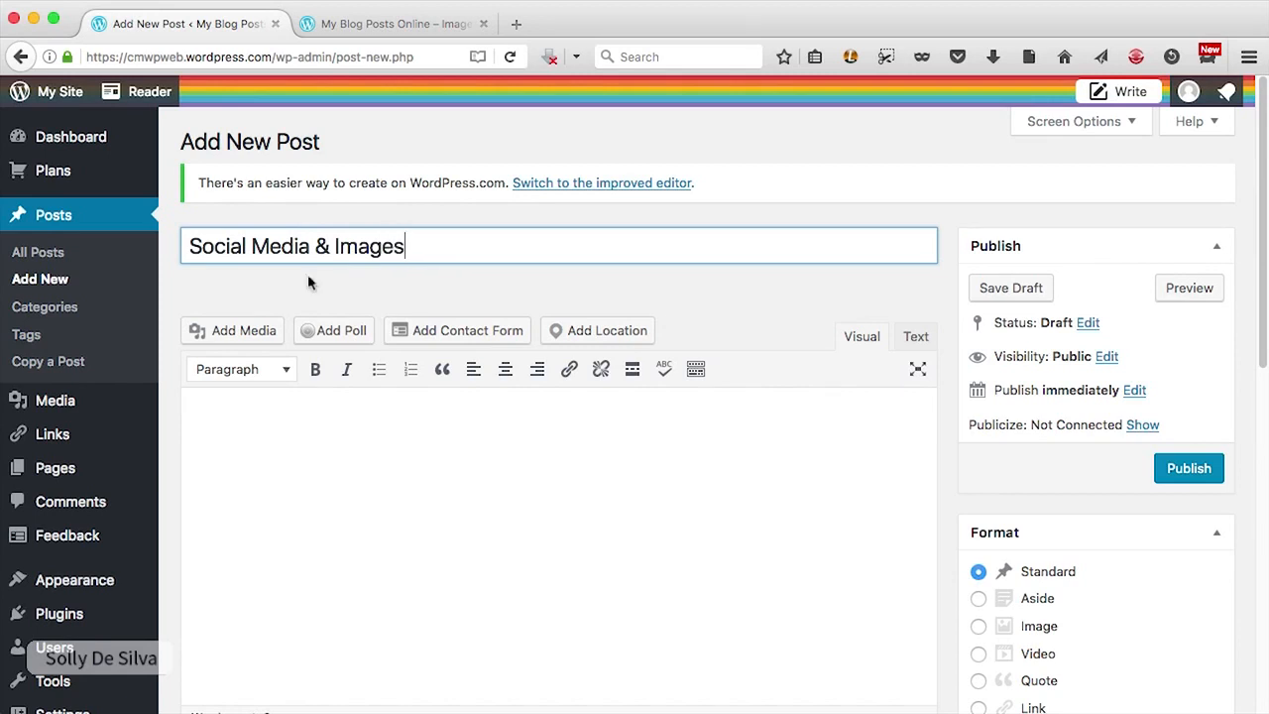
right_click(254, 421)
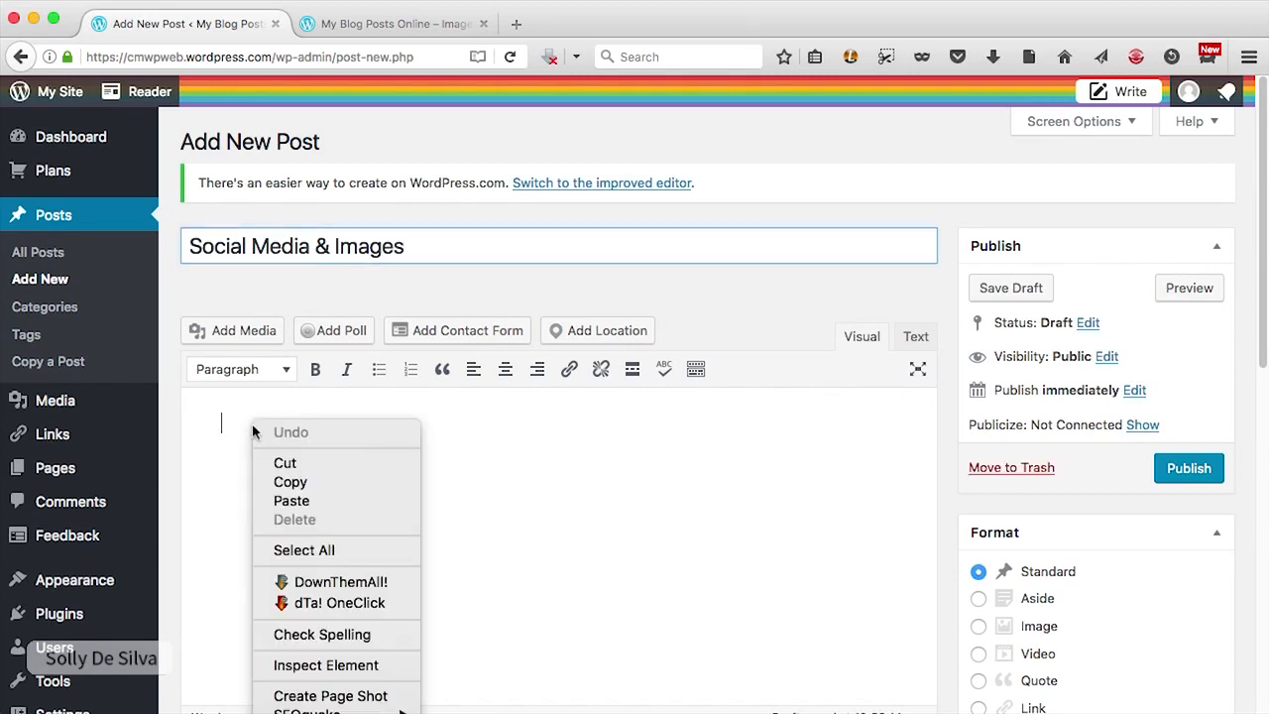
click(293, 499)
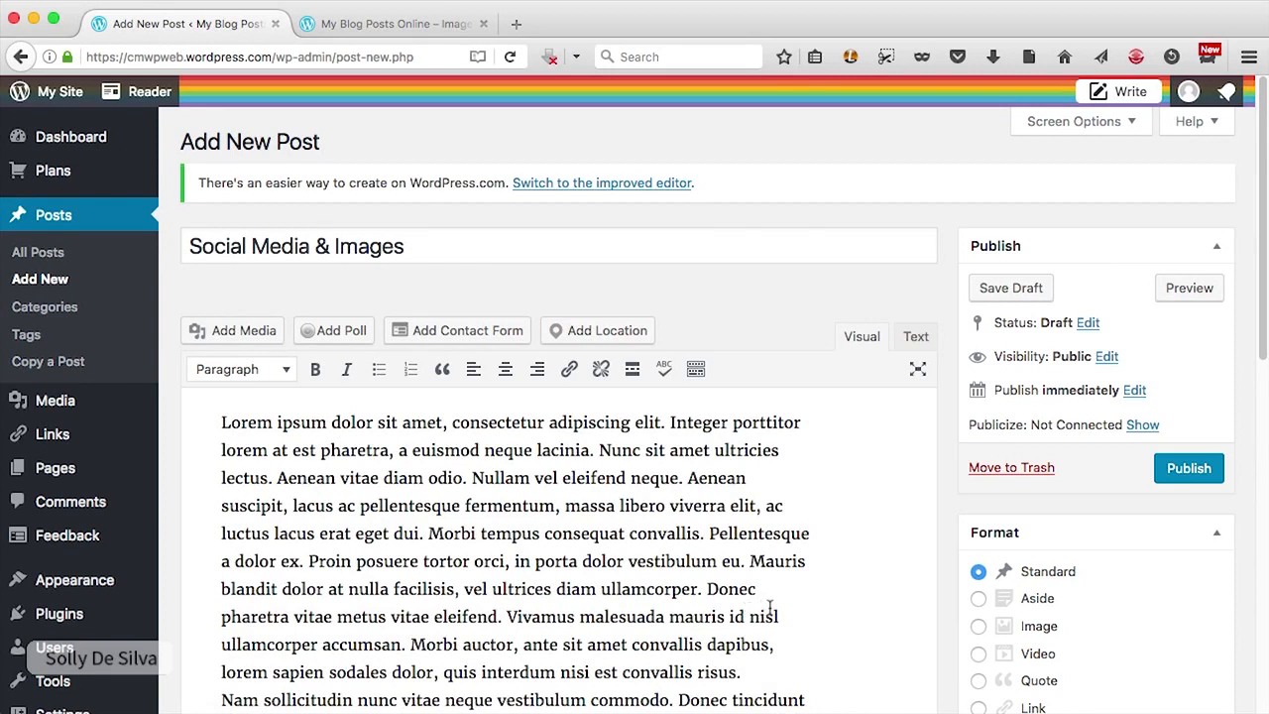
Step: Start a new paragraph at "Donec tincidunt" in the body of the "Social Media & Images" post
scroll(768, 612, down, 4)
click(680, 500)
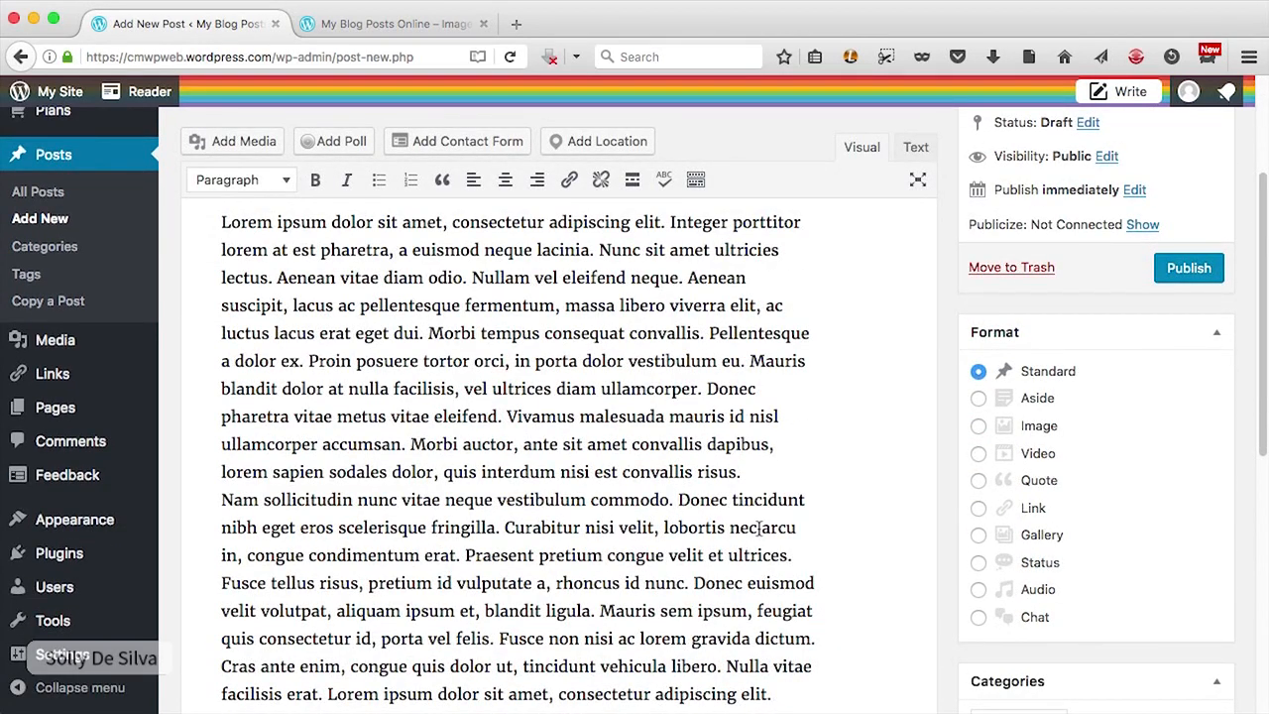
key(Return)
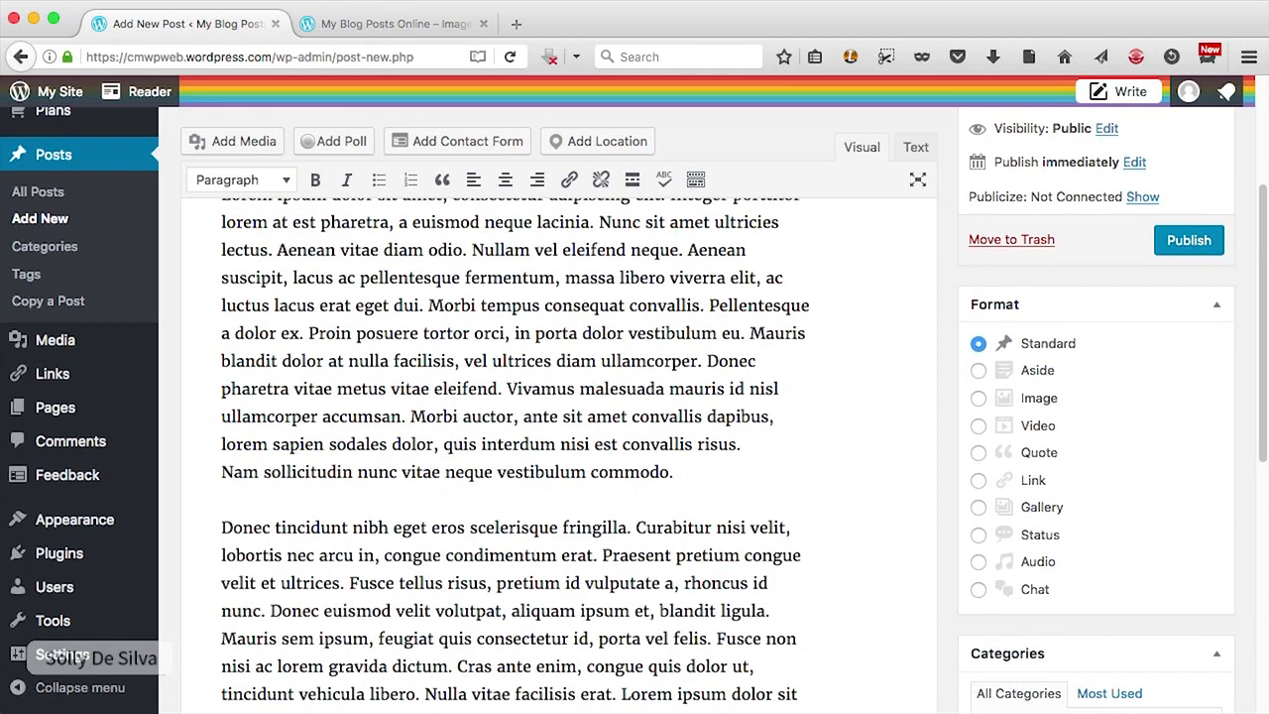
Step: Add media to the post by uploading blog-image1.jpg from the Desktop
scroll(731, 402, up, 5)
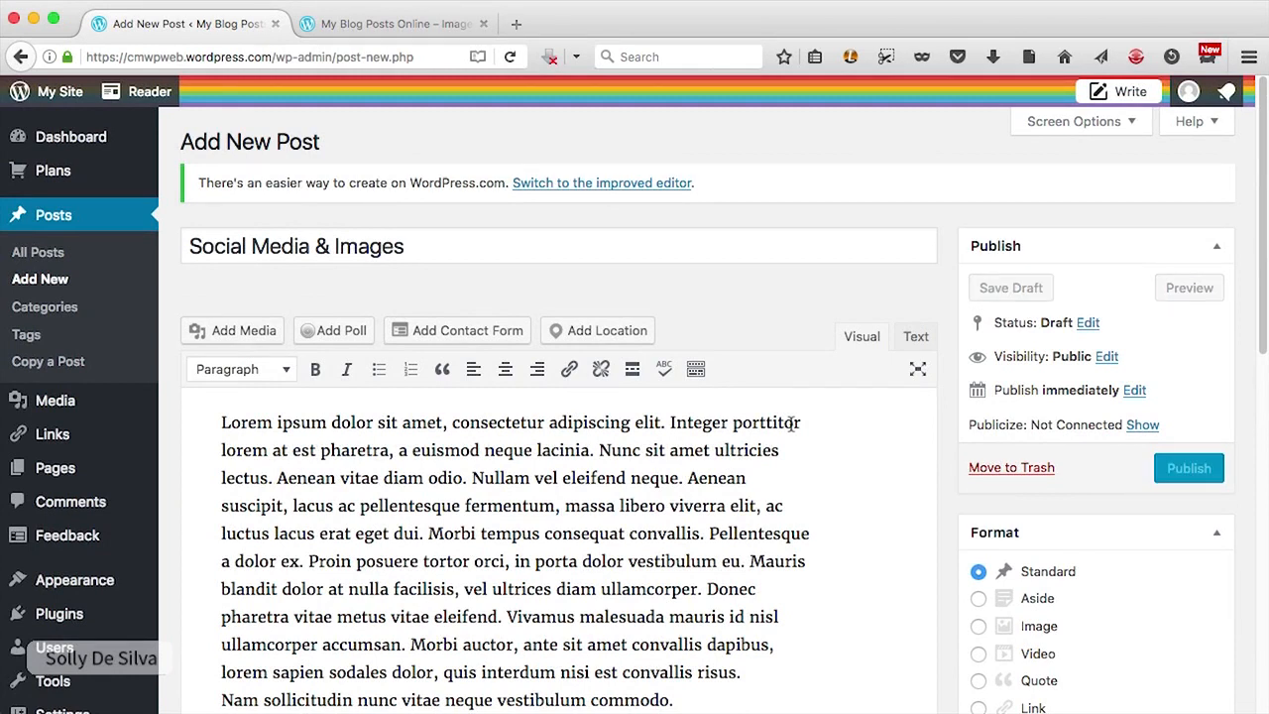
click(255, 344)
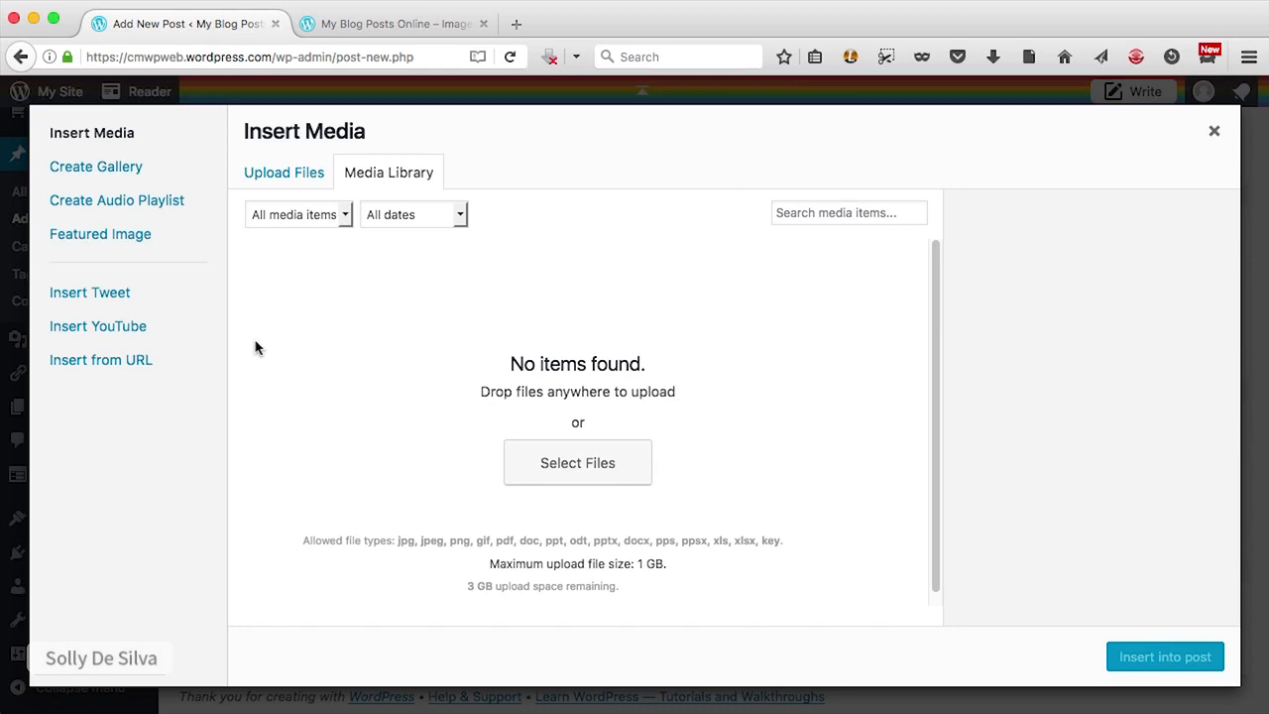
click(571, 483)
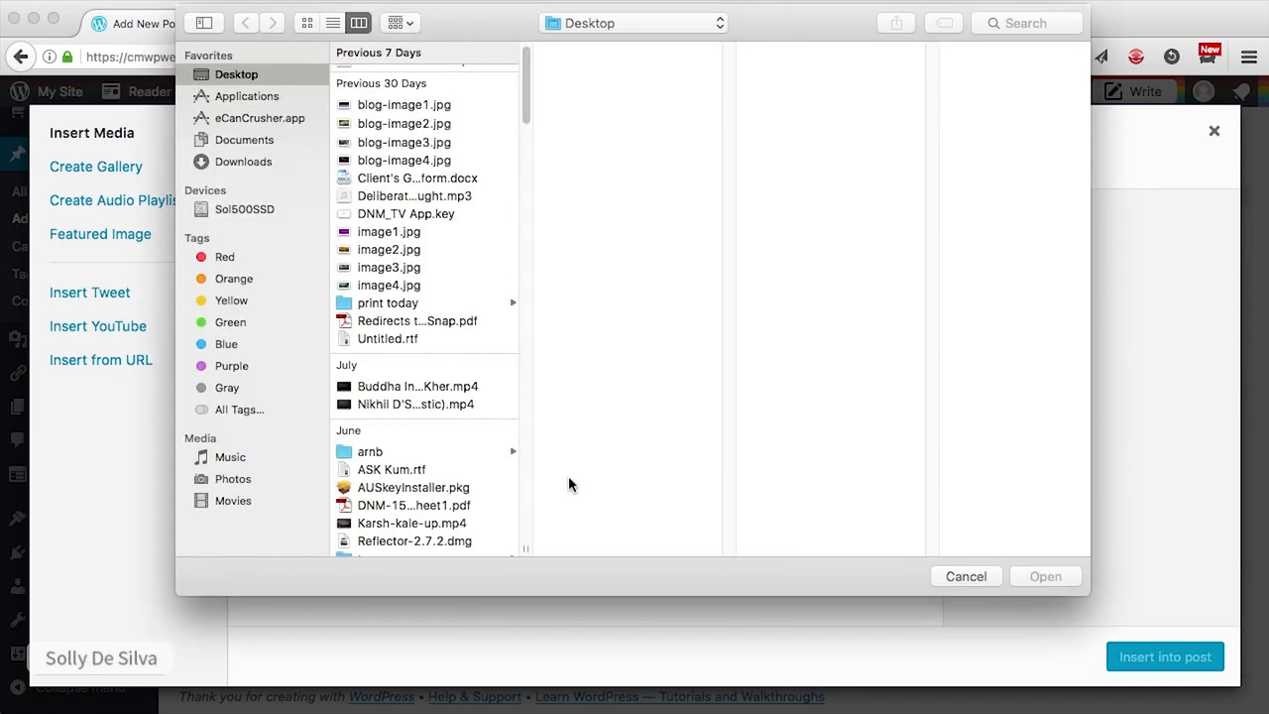
click(424, 120)
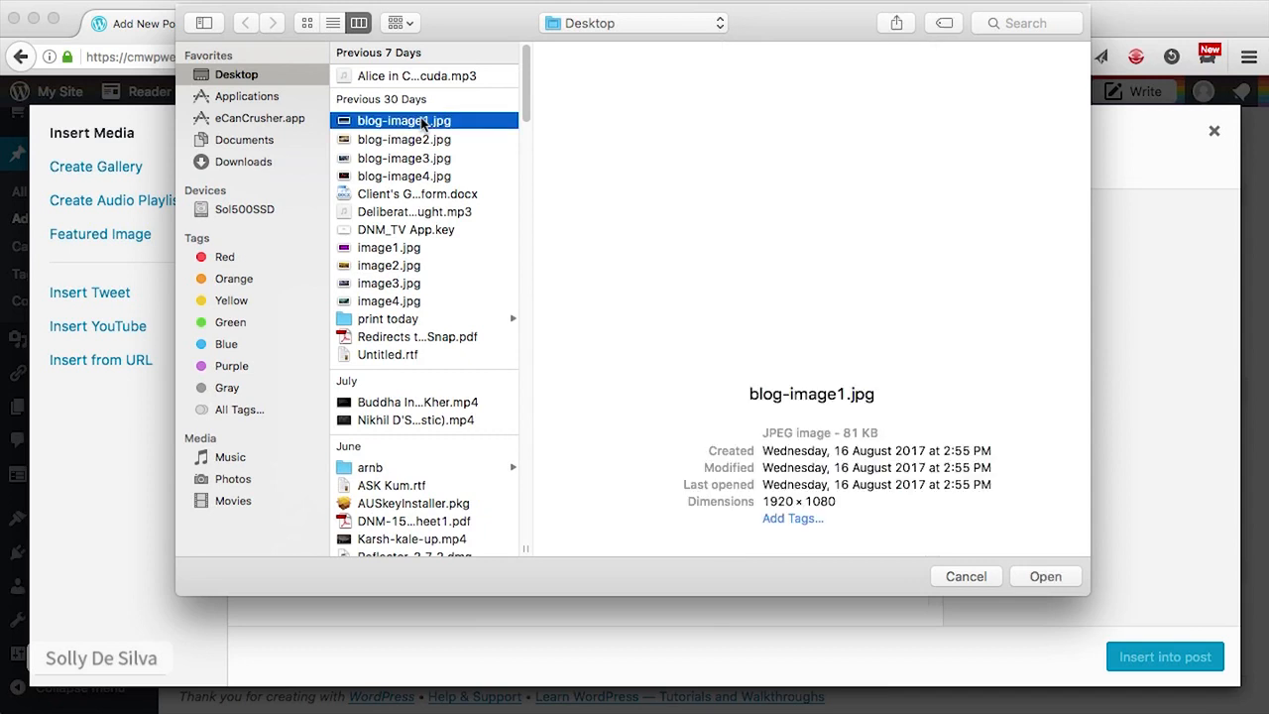
click(1047, 574)
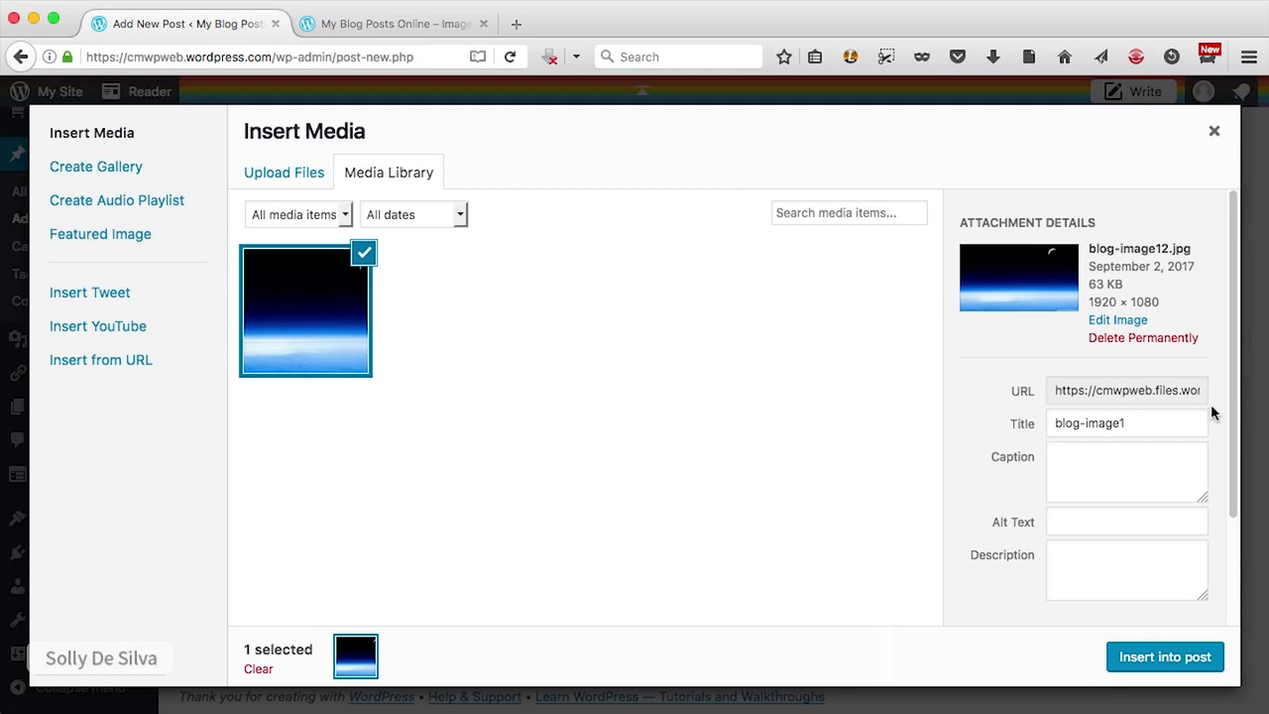
Step: Set the uploaded image's title to "Night Sky" and insert it into the post
scroll(1212, 412, down, 3)
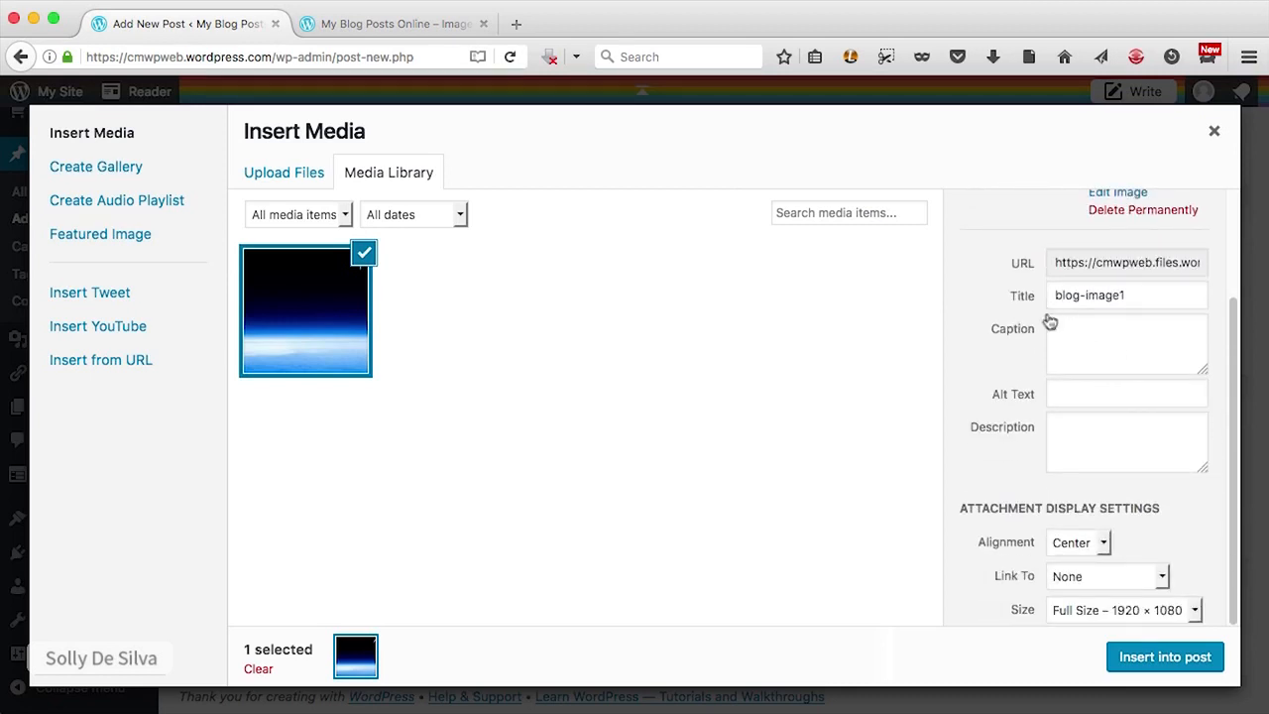
drag(1129, 298, 1034, 293)
text(Night Sky)
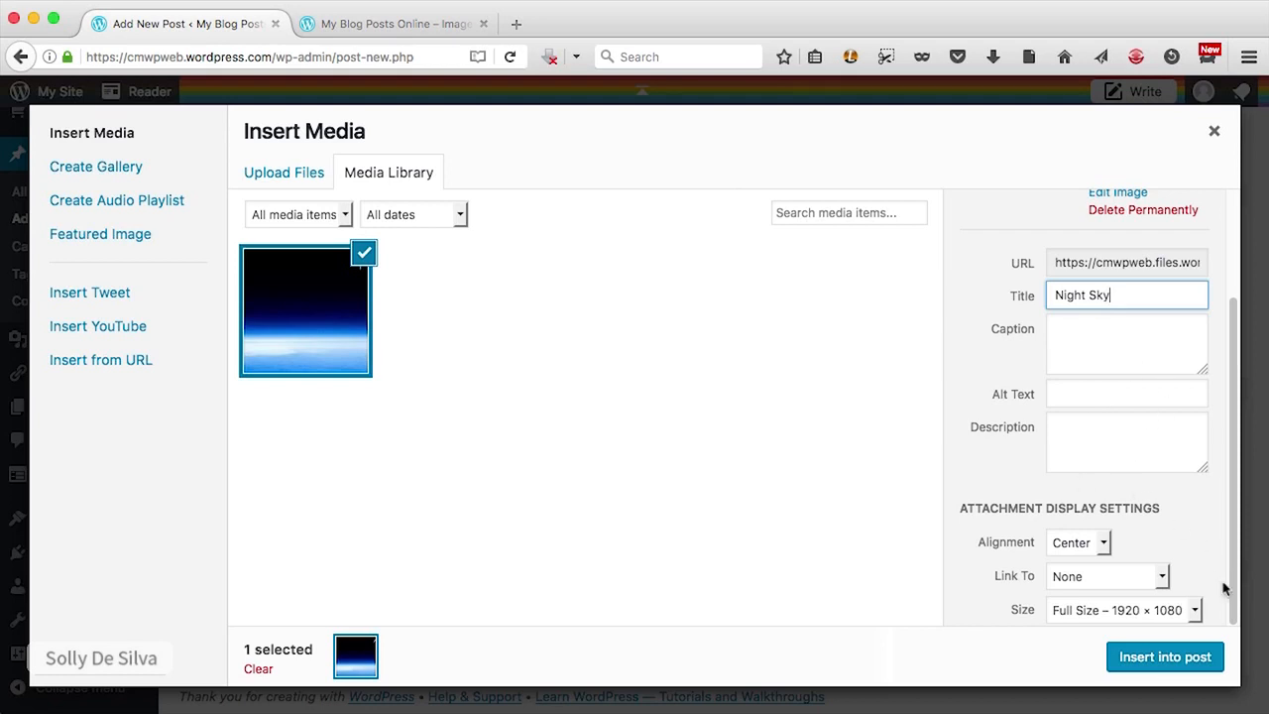
click(1162, 658)
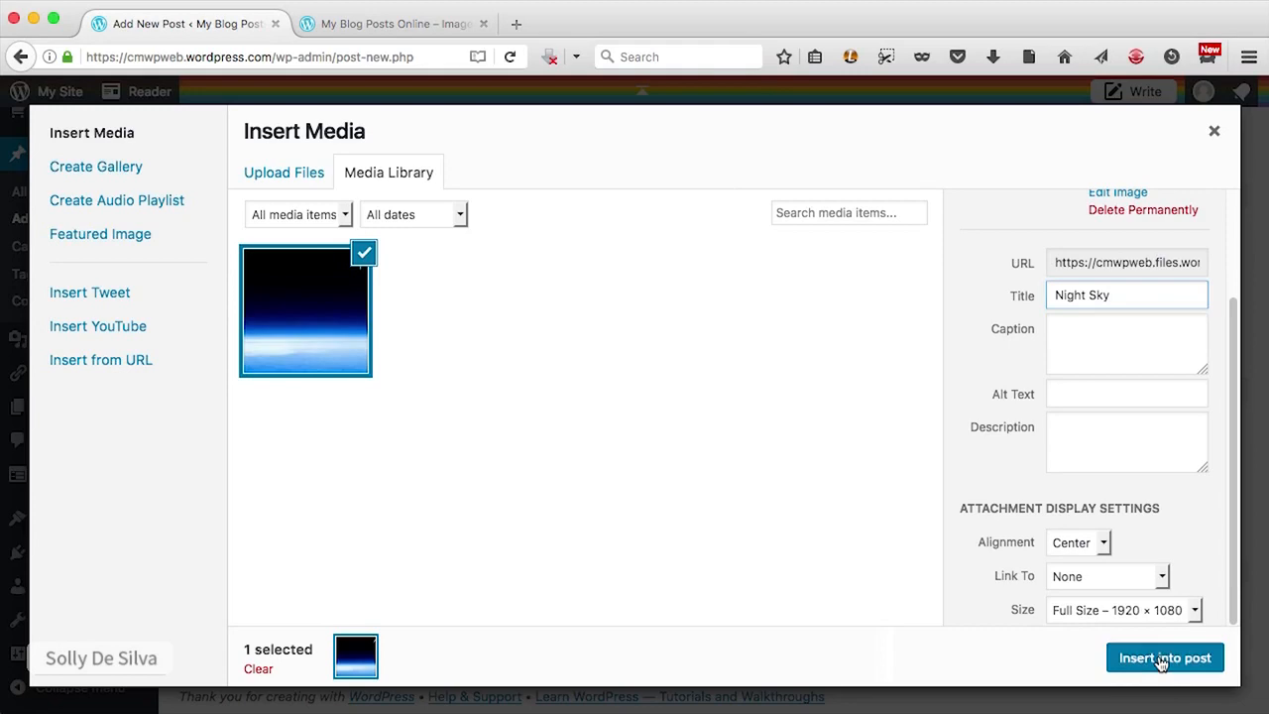
scroll(921, 565, down, 4)
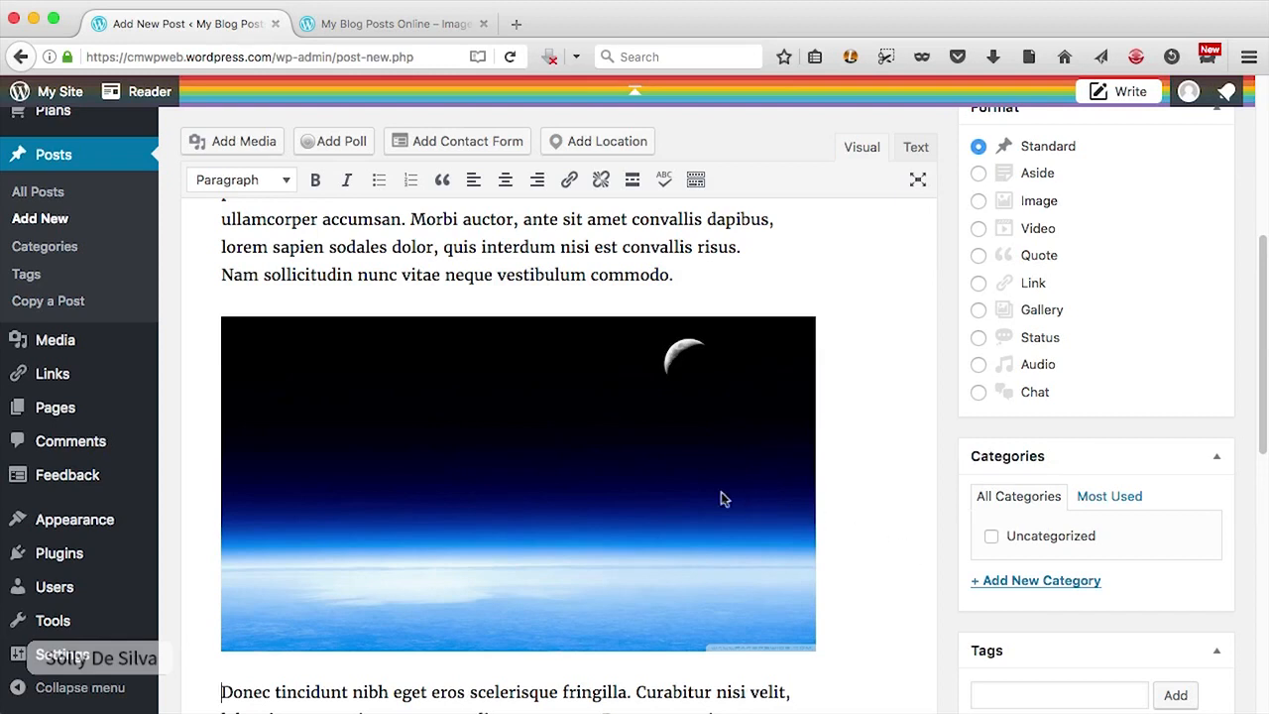
Step: Edit the inserted image's details, setting its size to 1200 × 675, and update it
click(553, 441)
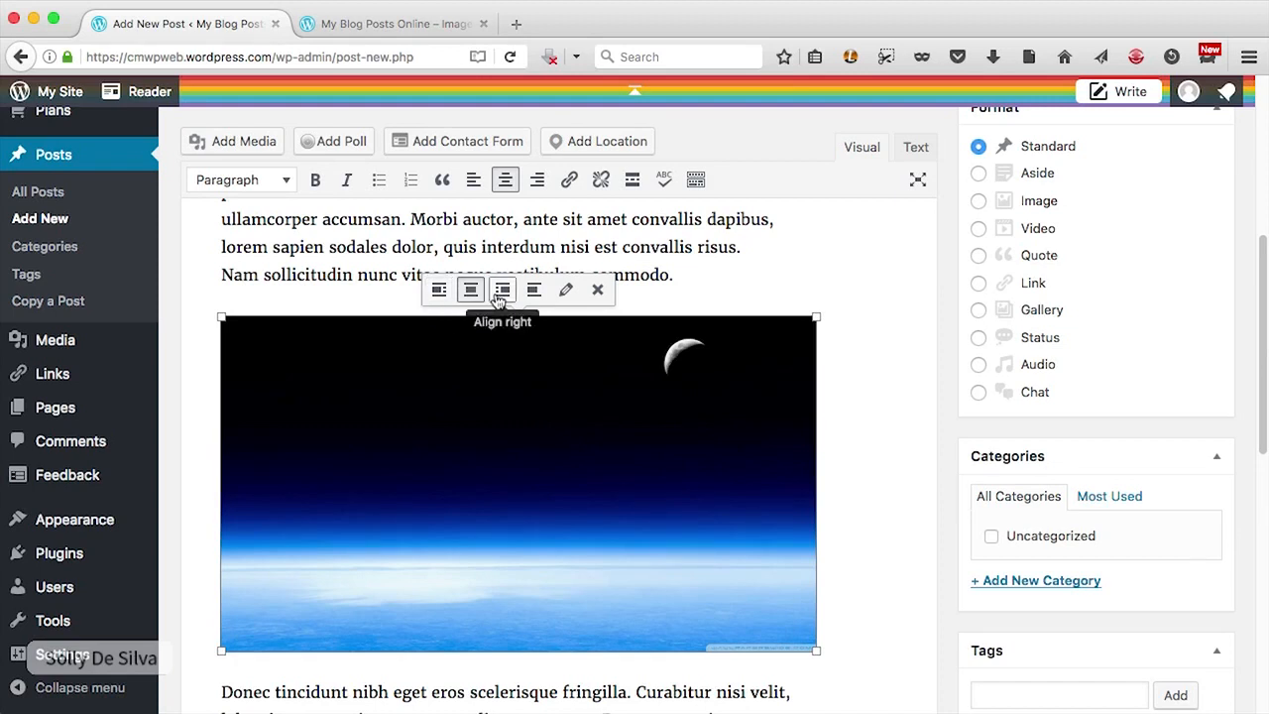
click(571, 297)
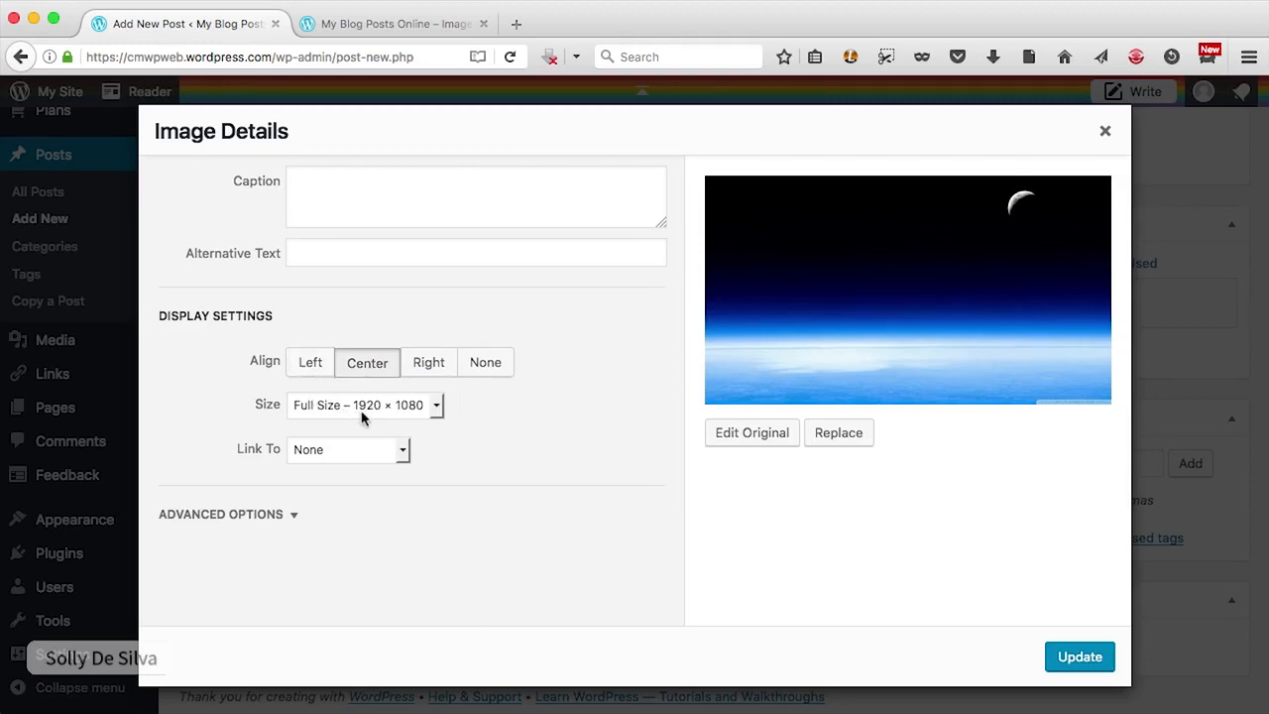
click(436, 407)
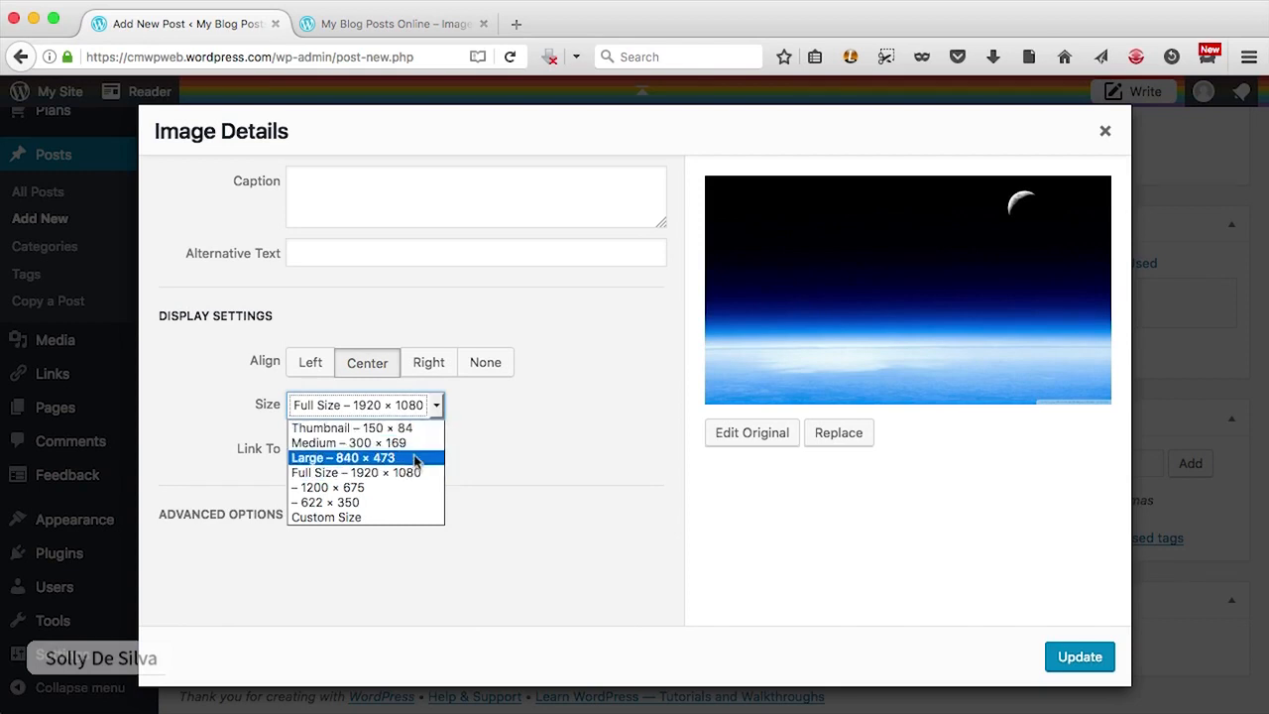
click(363, 487)
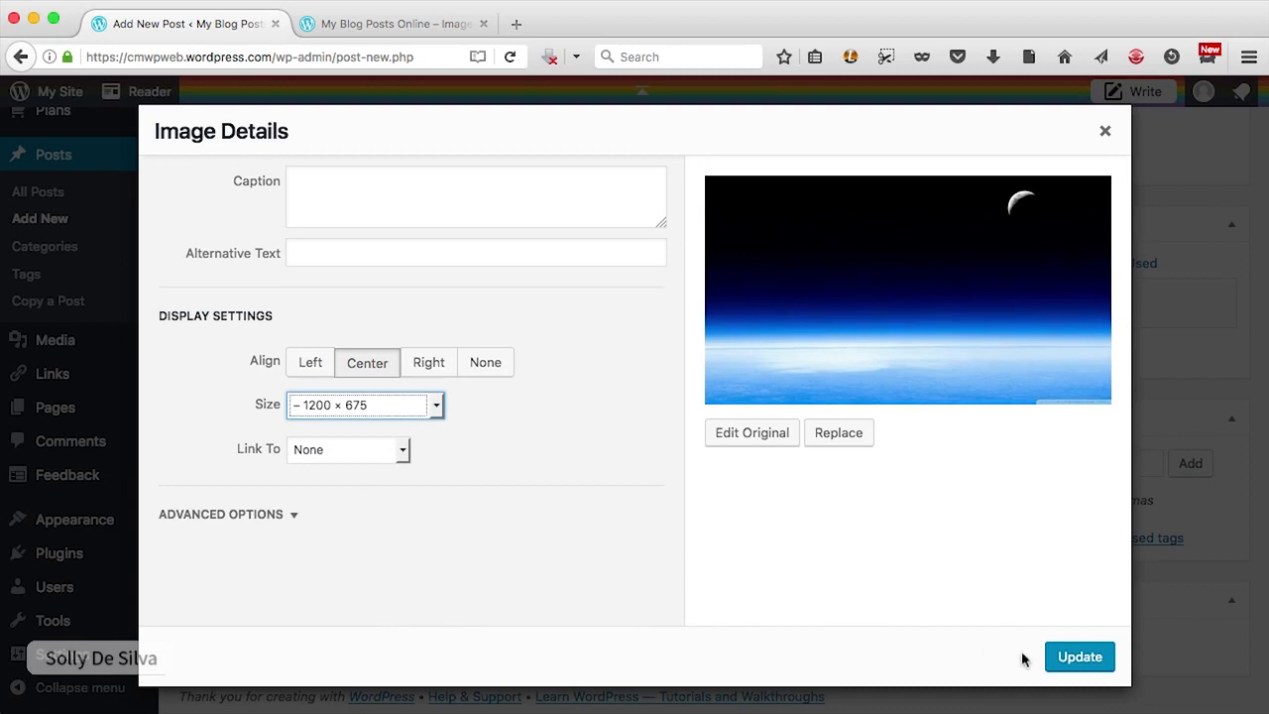
click(1108, 666)
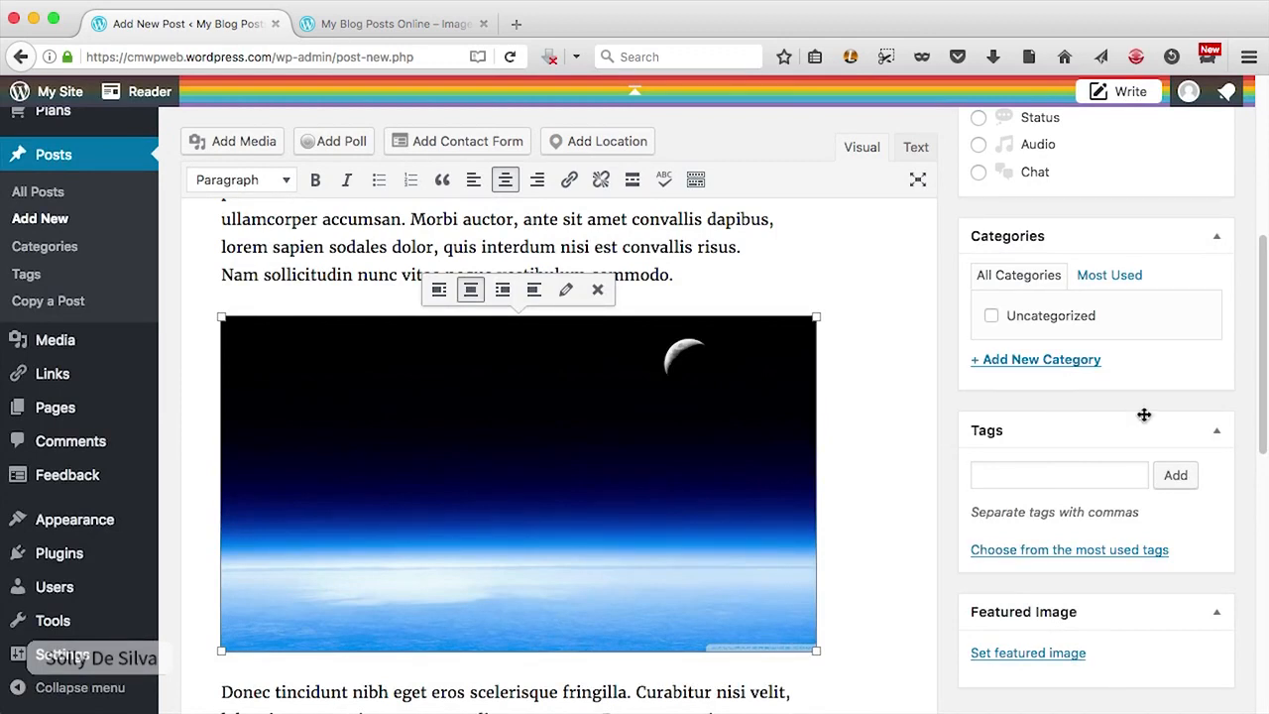
Step: Publish the "Social Media & Images" post and reload the blog in the other browser tab to view the published posts
scroll(866, 367, up, 5)
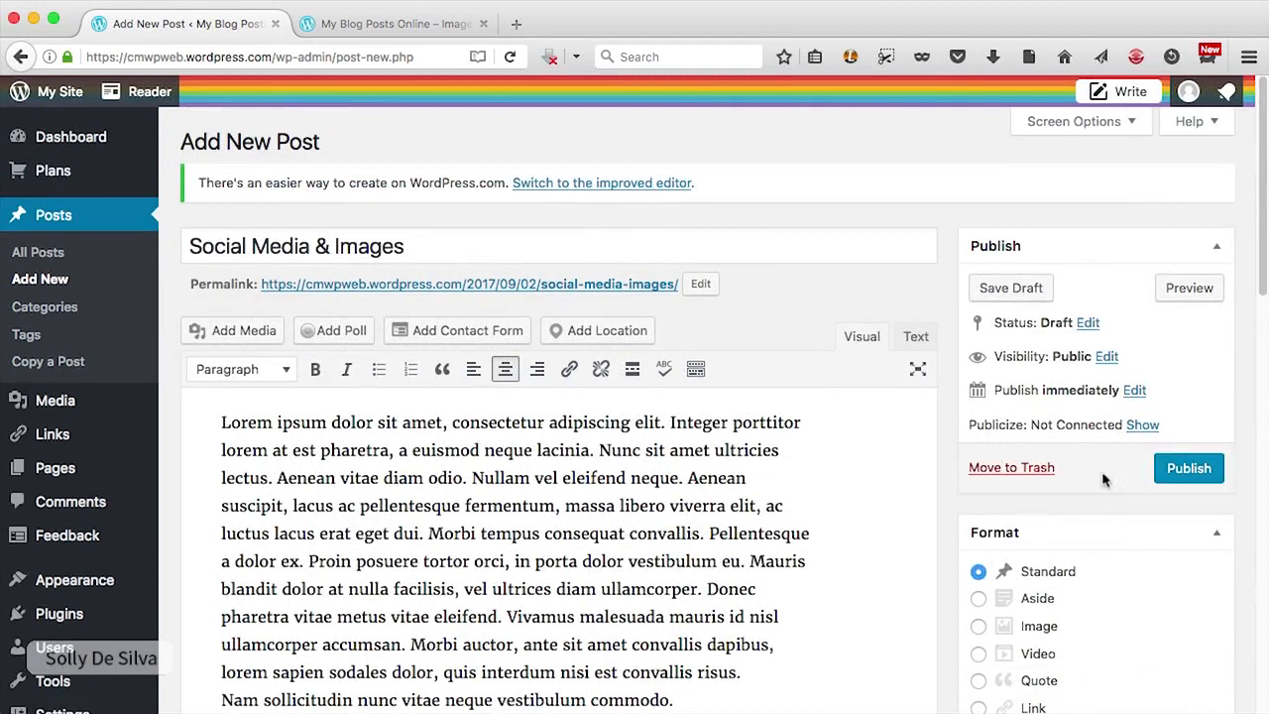
click(1186, 480)
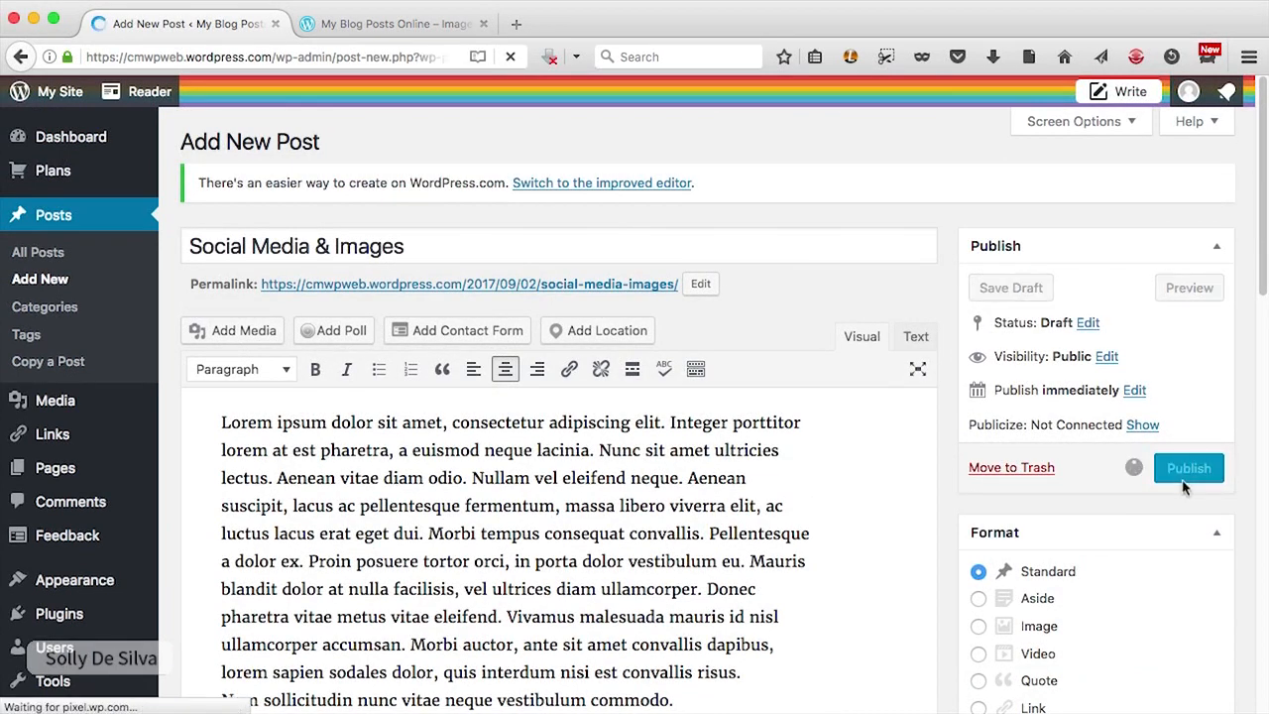
click(439, 30)
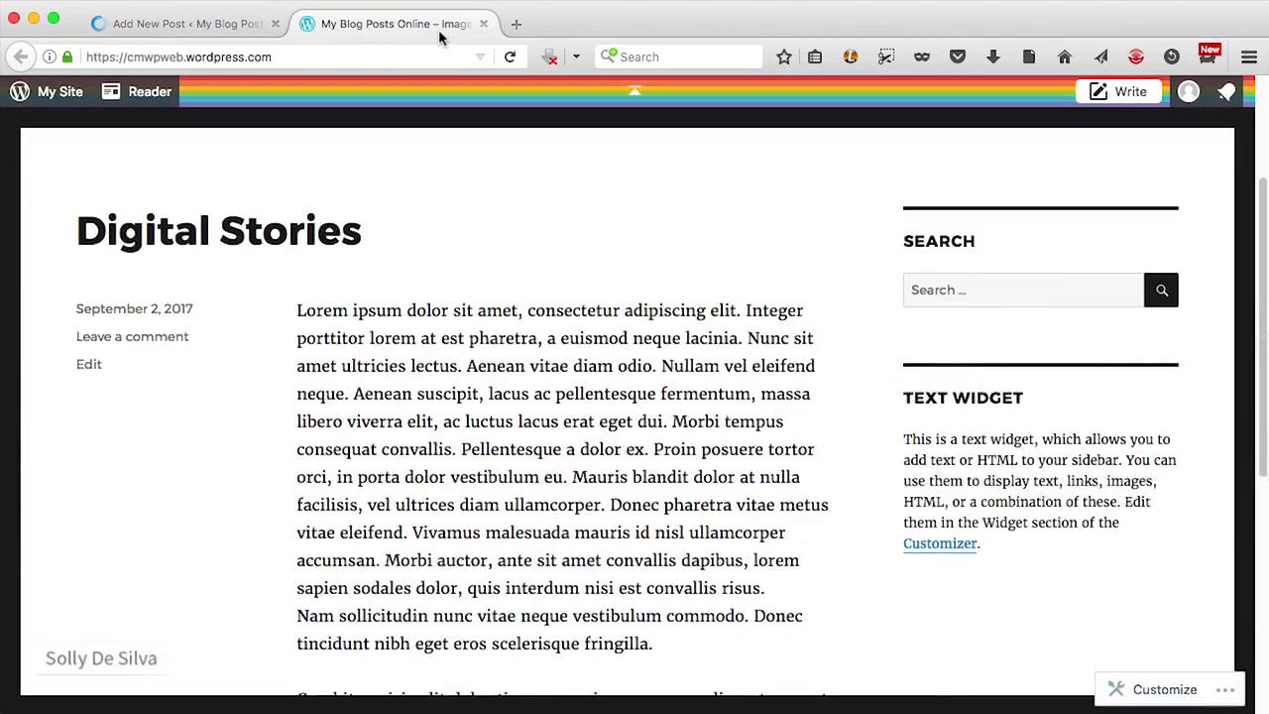
click(510, 56)
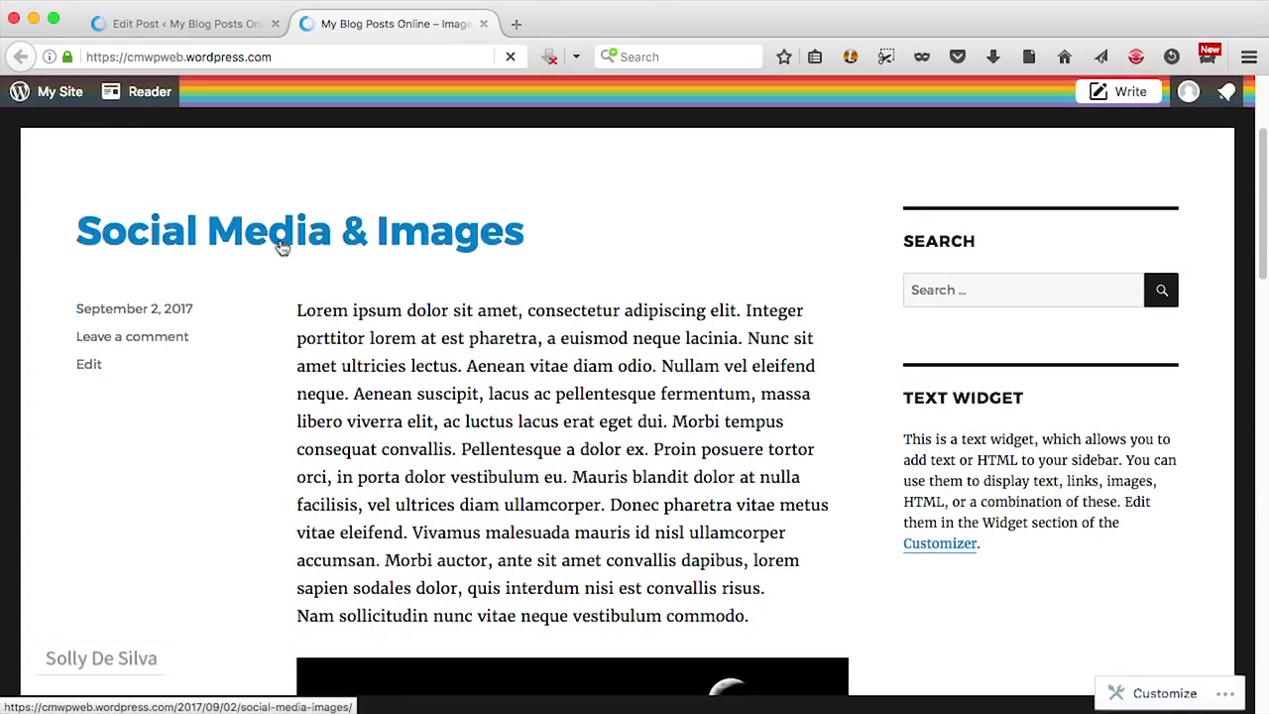
scroll(781, 289, up, 3)
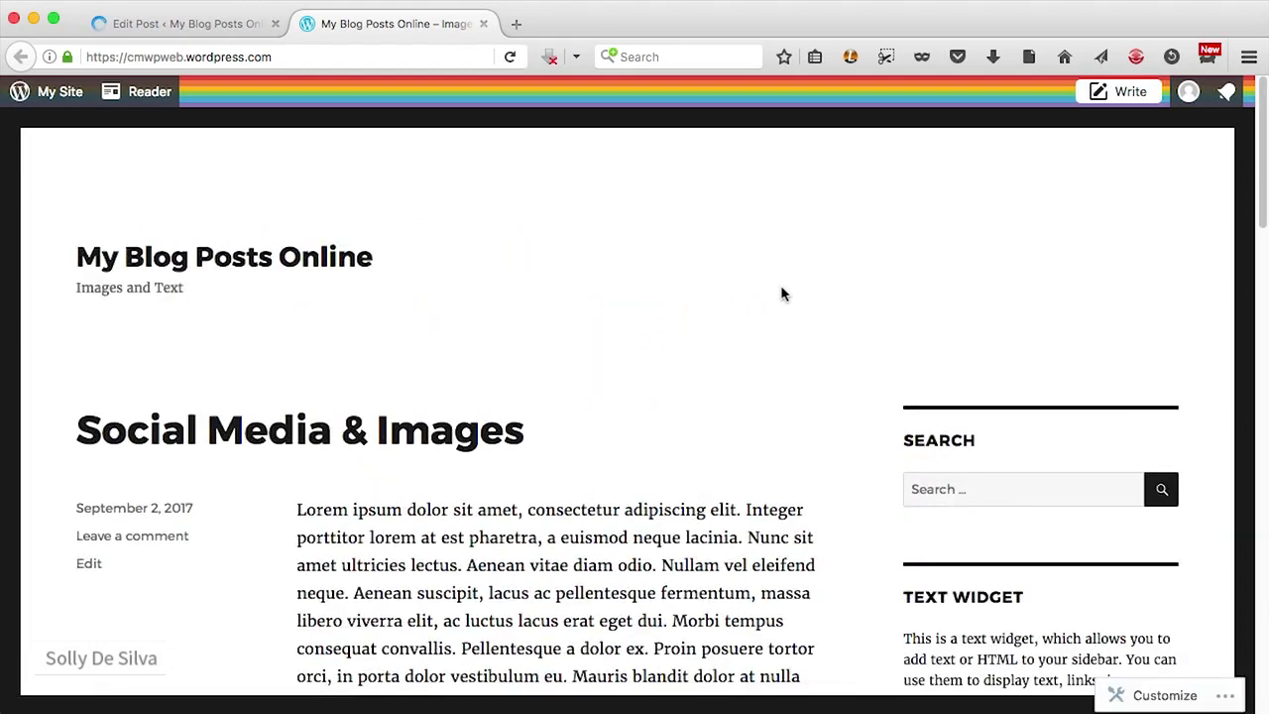
scroll(781, 289, down, 5)
scroll(783, 289, down, 15)
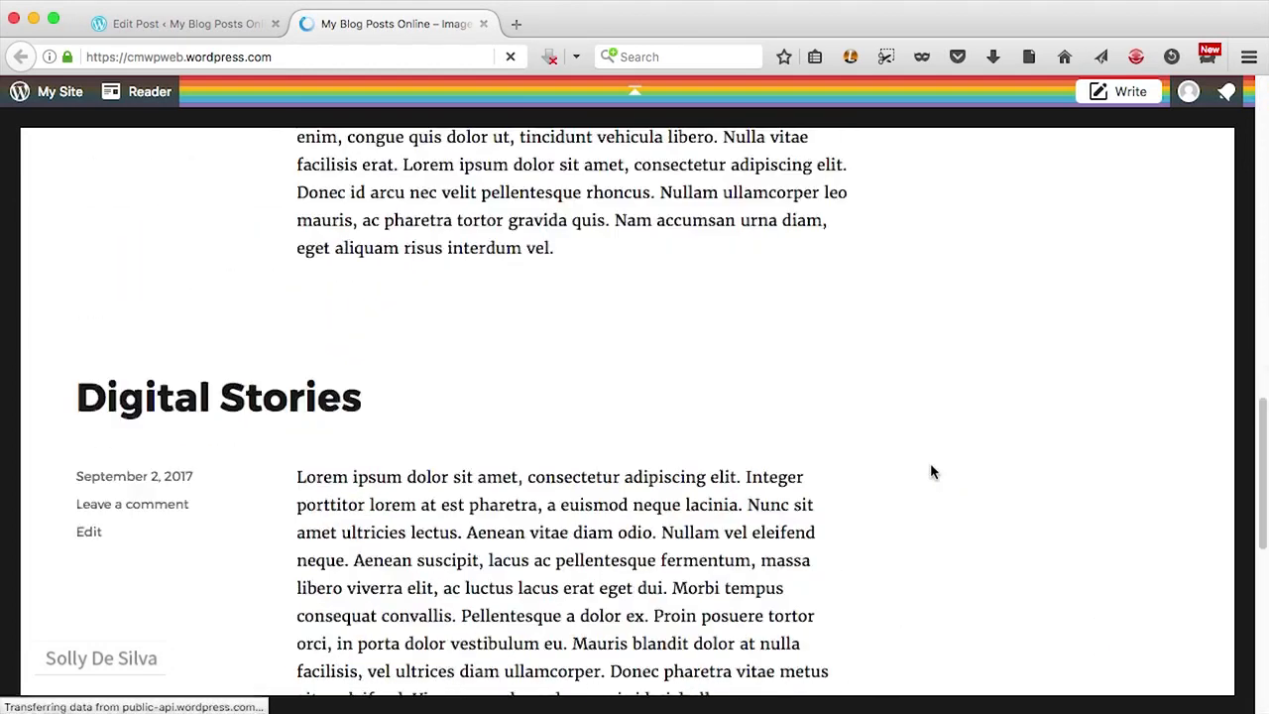
scroll(930, 463, up, 15)
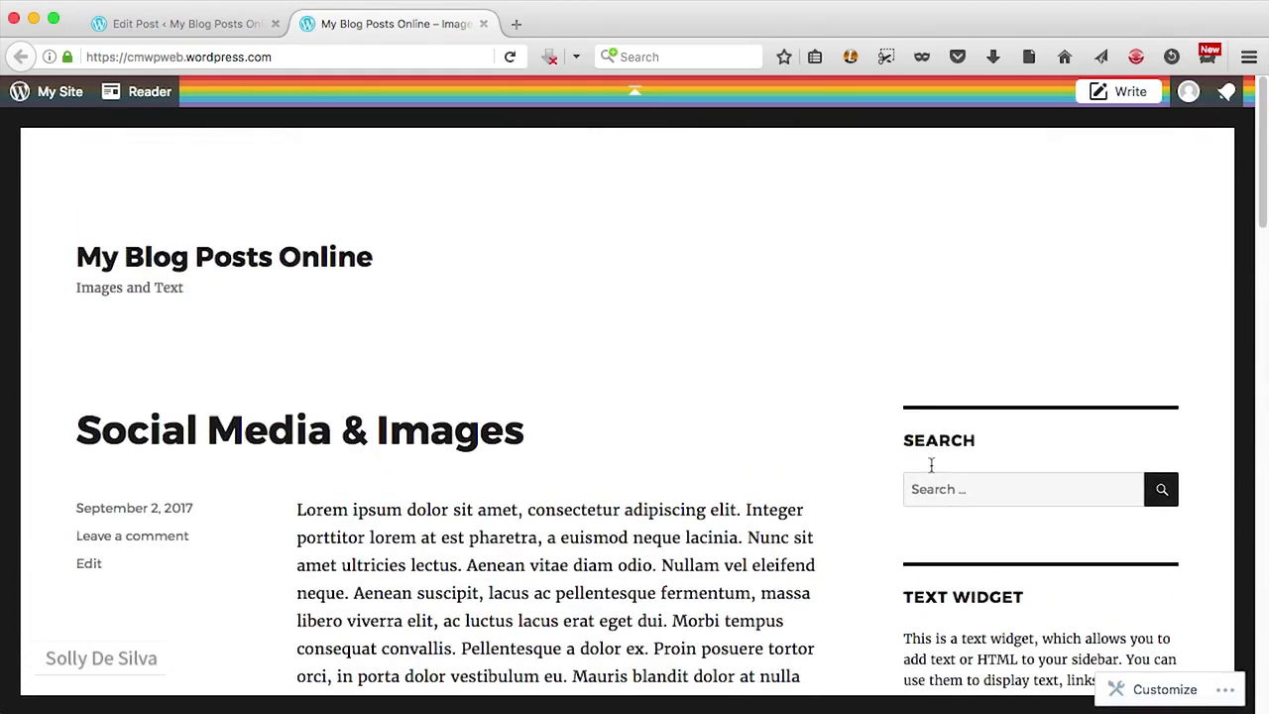
Step: Return to the admin tab and add a new post titled "Sound & Image"
click(199, 23)
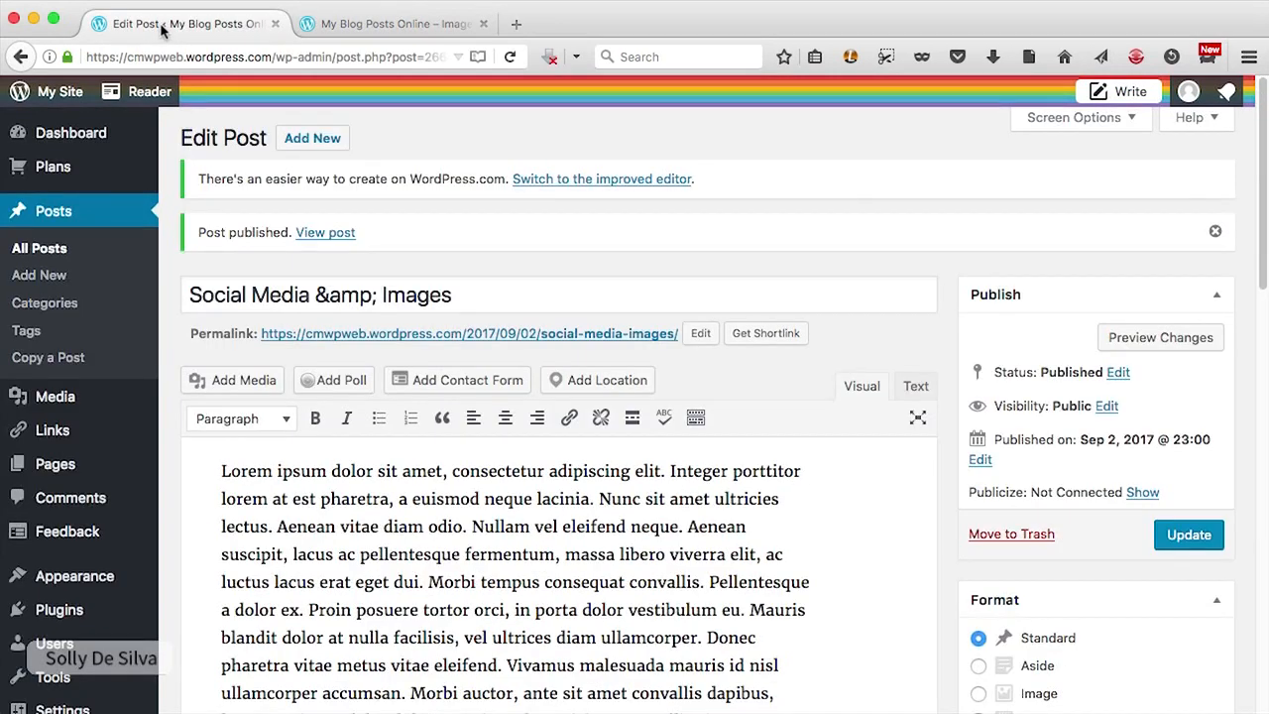
click(332, 149)
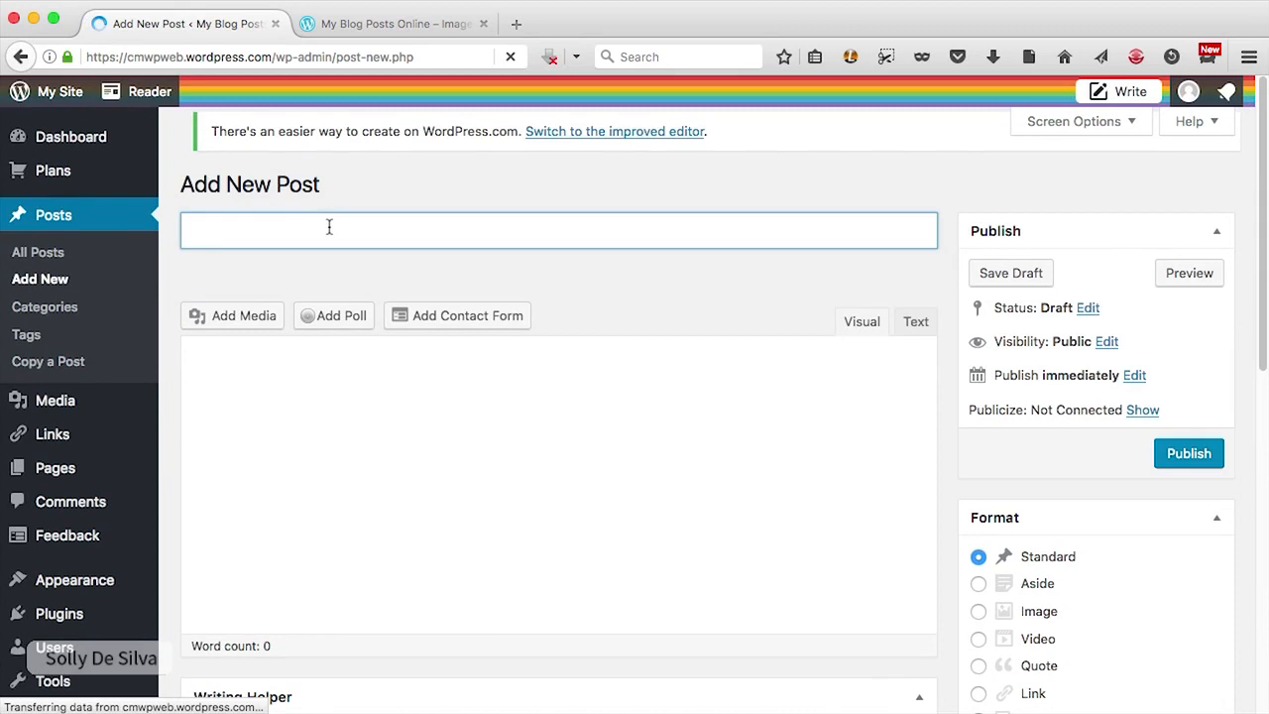
text(Sou)
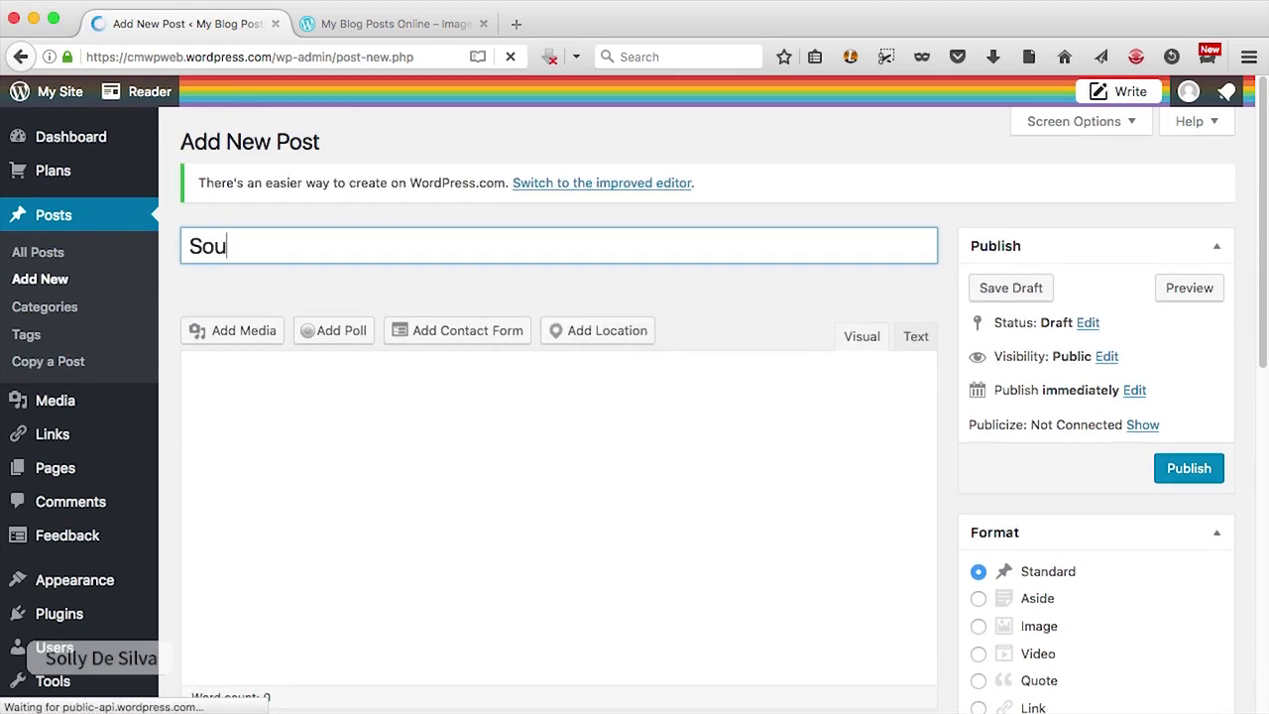
text(nd & Image)
Step: Paste the copied Lorem ipsum text into the body of the "Sound & Image" post and publish it
right_click(244, 413)
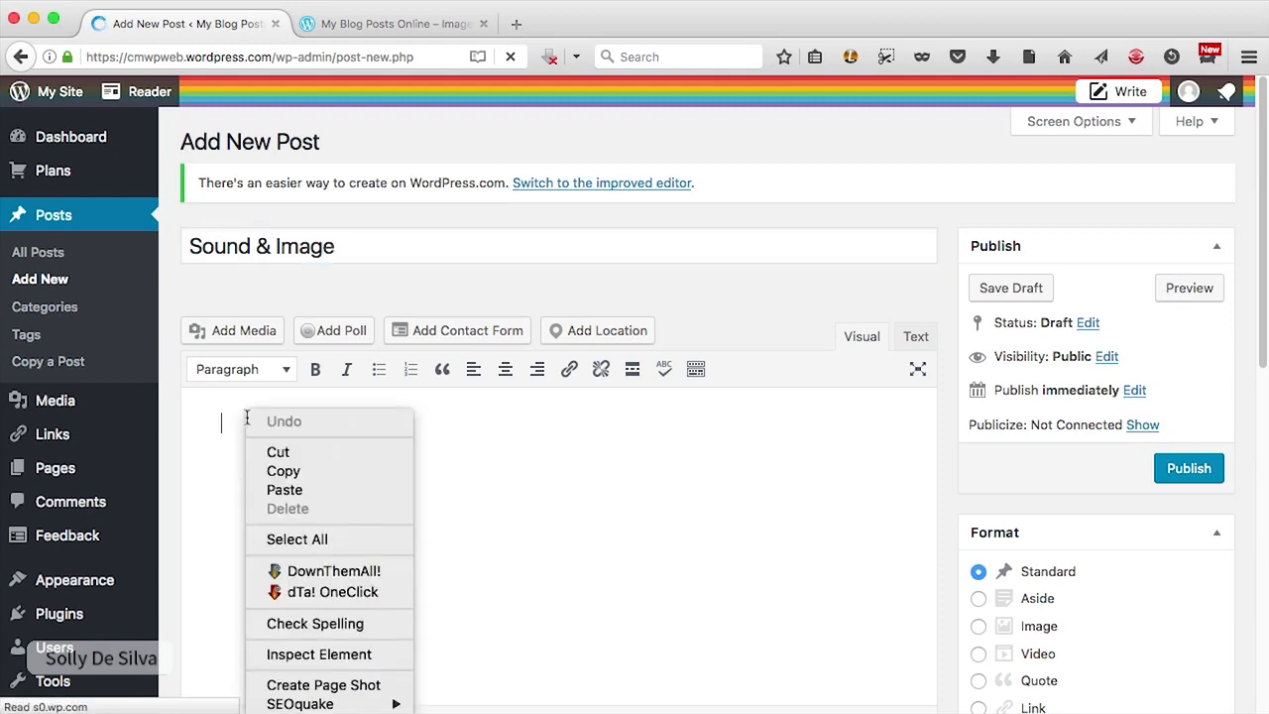
click(286, 490)
scroll(724, 583, down, 3)
scroll(724, 583, up, 3)
click(1190, 467)
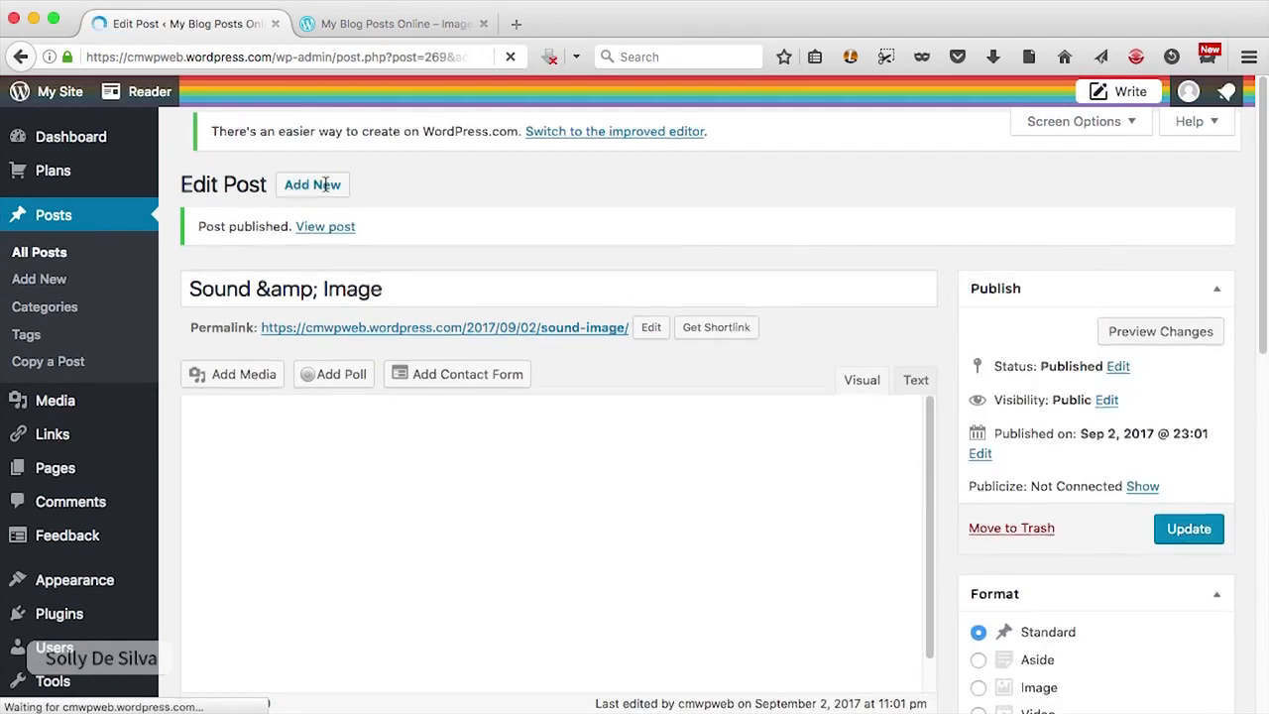
Step: Add another new post titled "Camesras & Tripods"
click(313, 141)
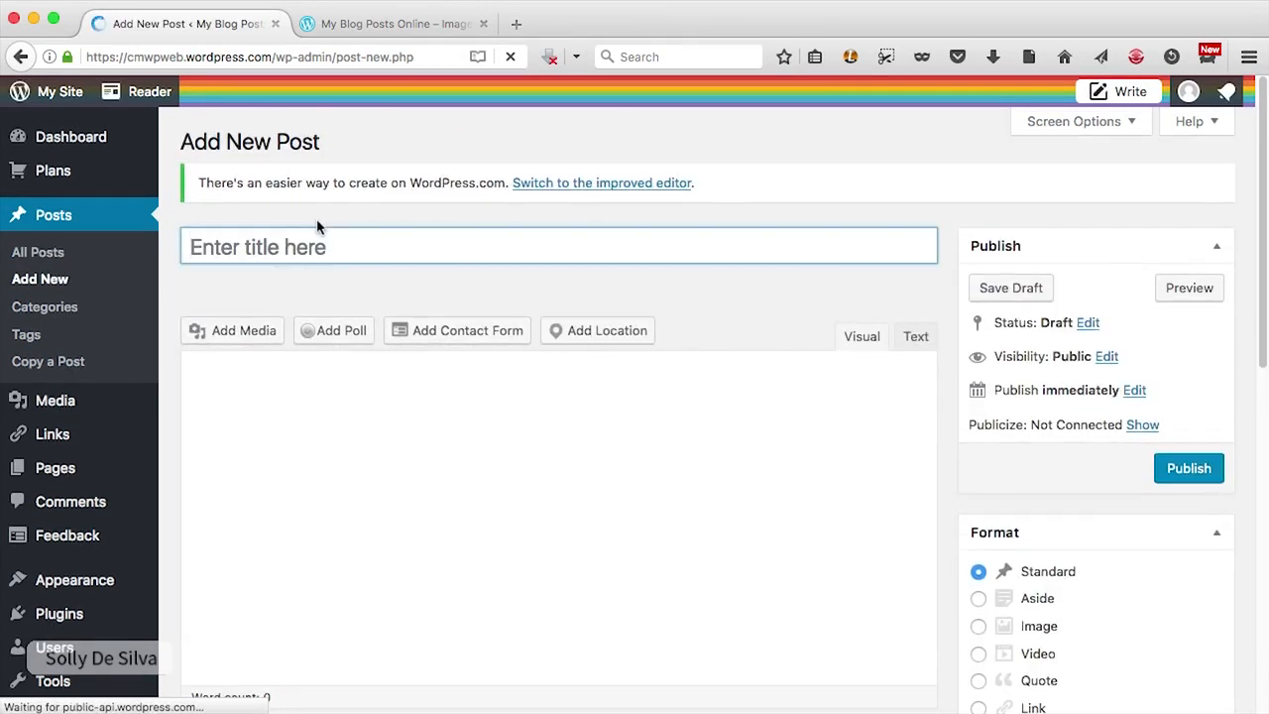
text(Cames)
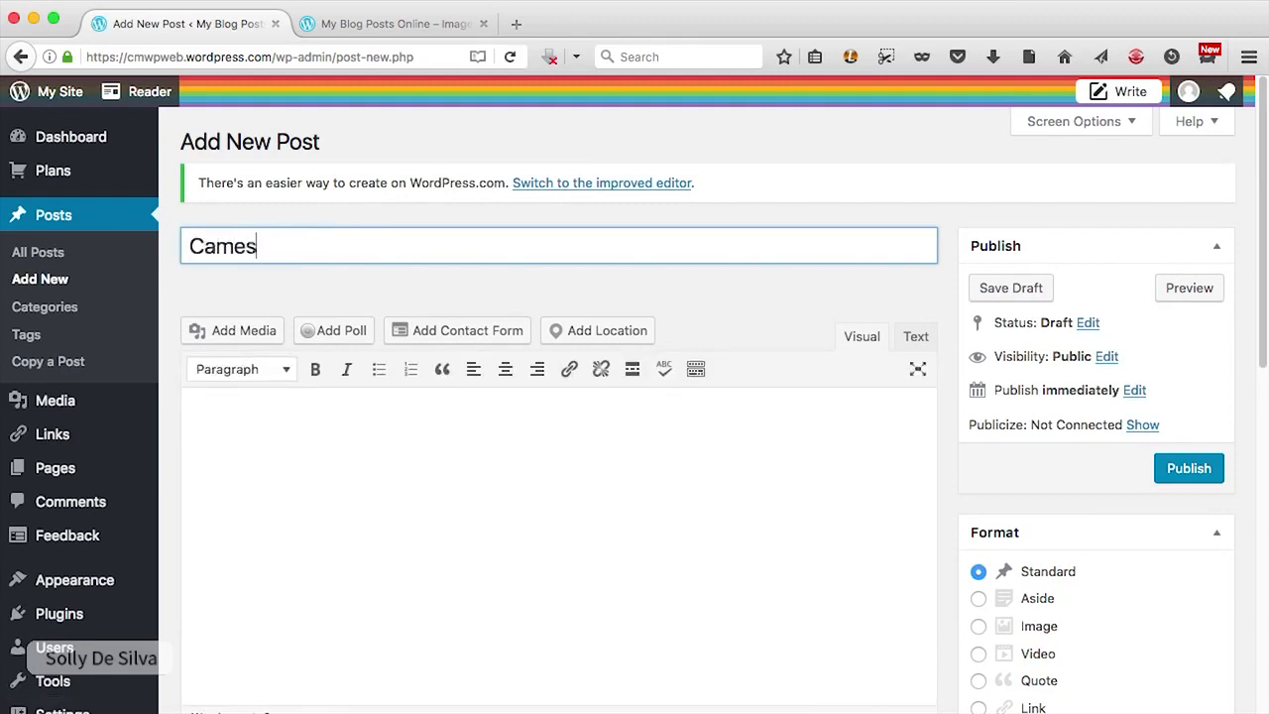
text(ras & Tripods)
Step: Paste the copied Lorem ipsum text into the body of the "Camesras & Tripods" post and publish it
click(244, 442)
right_click(244, 439)
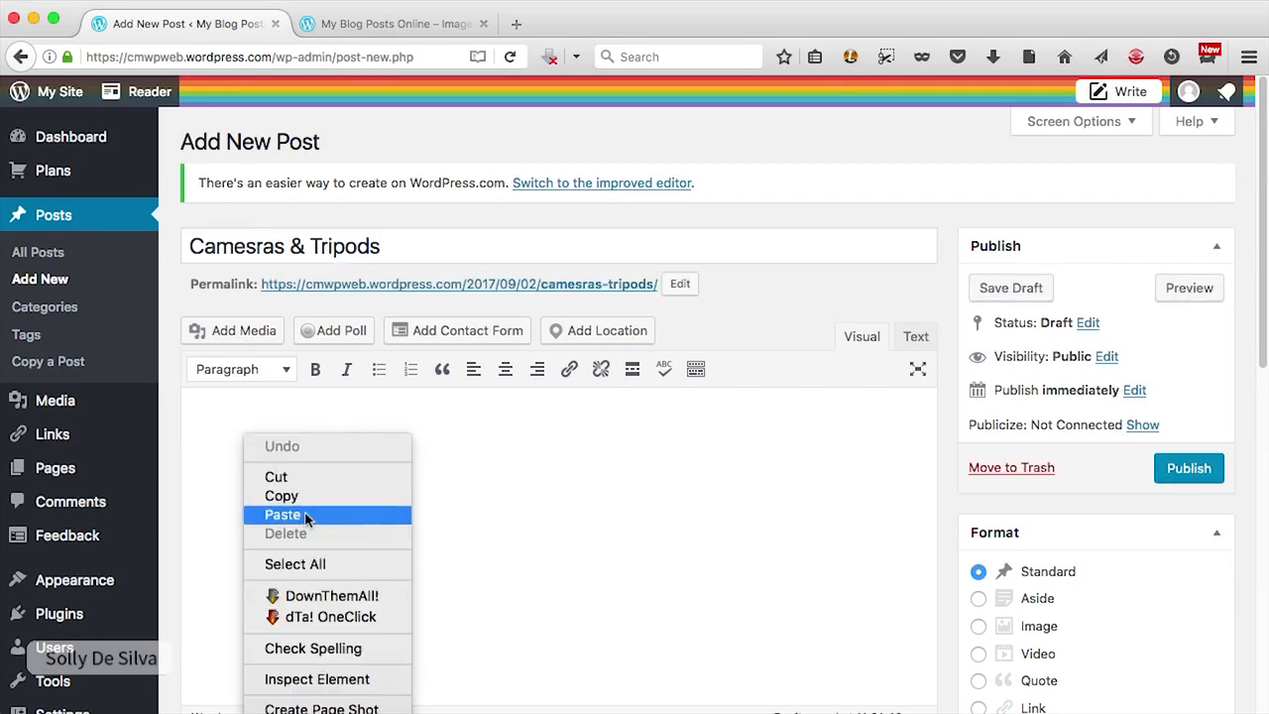
click(307, 516)
click(1172, 481)
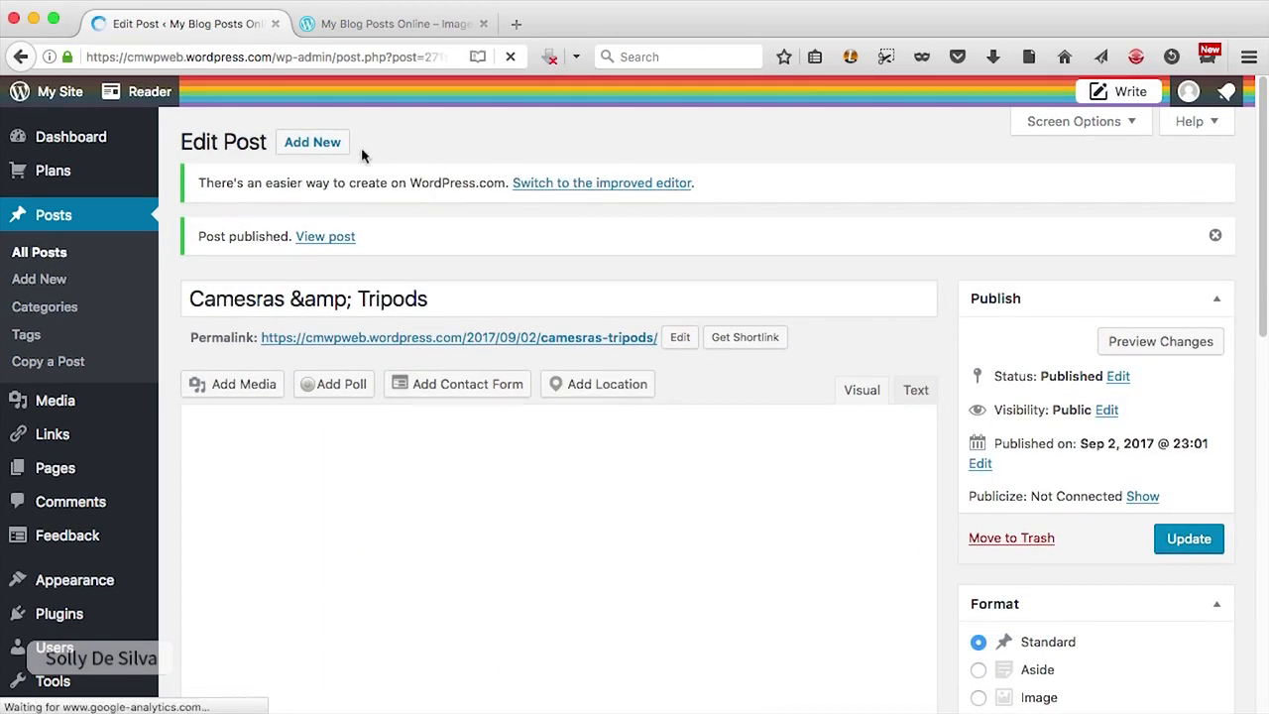
Step: Add a new post titled "Random Stuff" and paste the copied Lorem ipsum text into its body
click(322, 141)
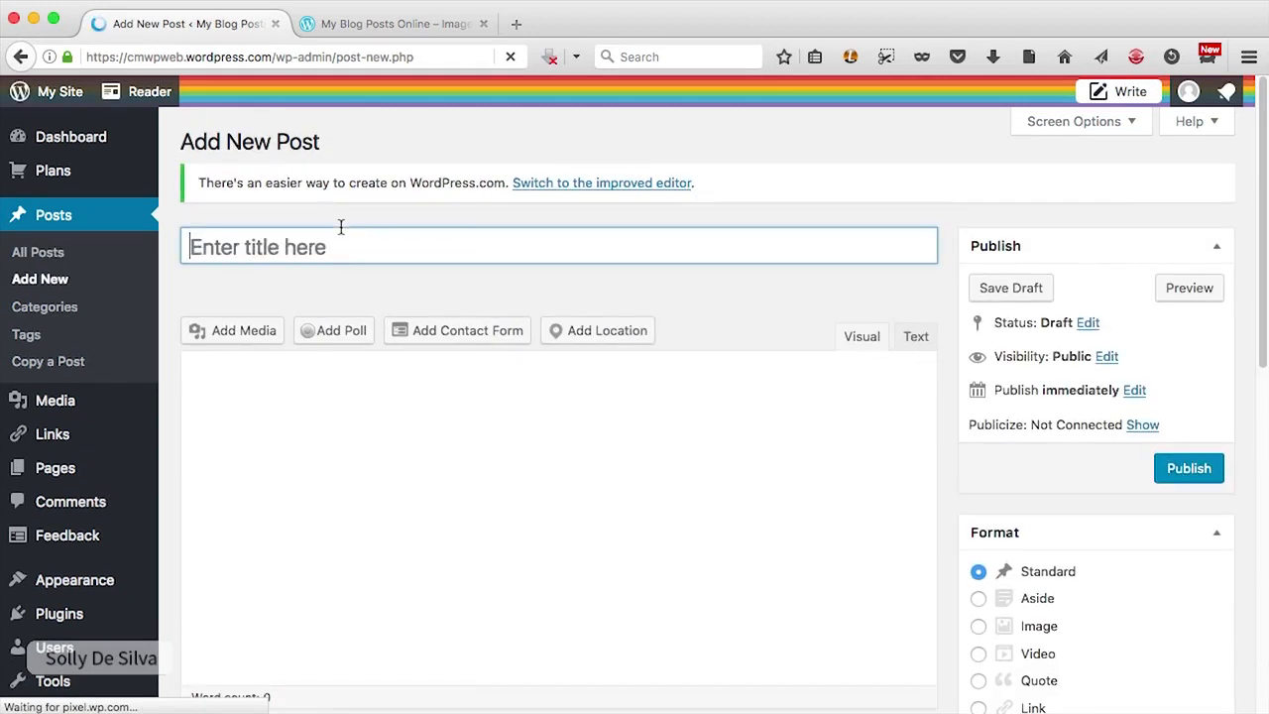
text(Random Stuff)
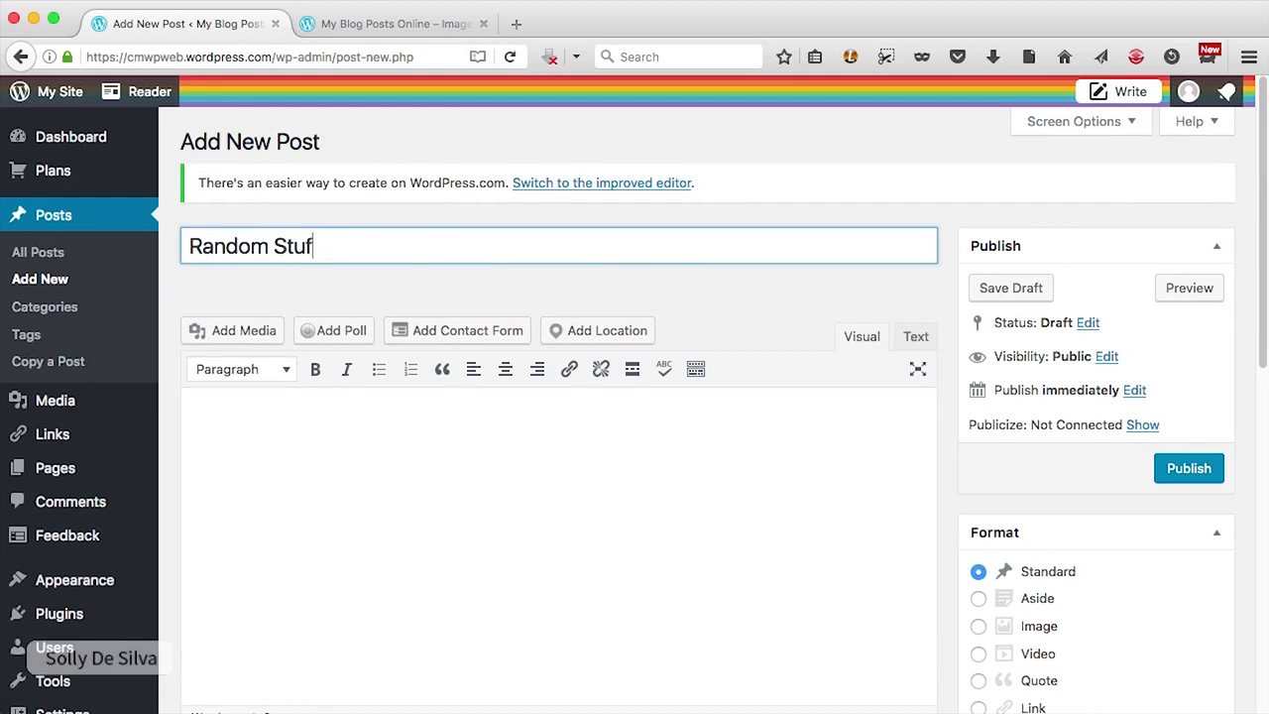
right_click(272, 433)
click(313, 504)
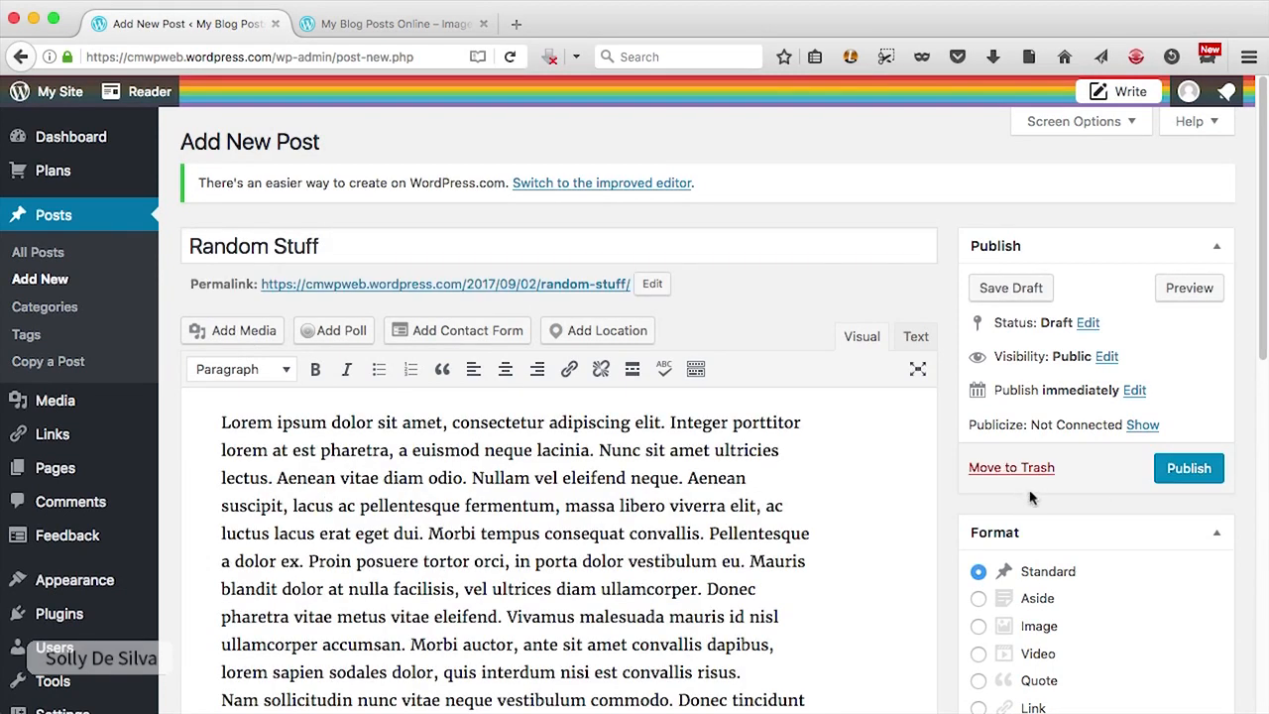
Step: Publish the "Random Stuff" post and add a new post titled "All About Images"
click(1189, 468)
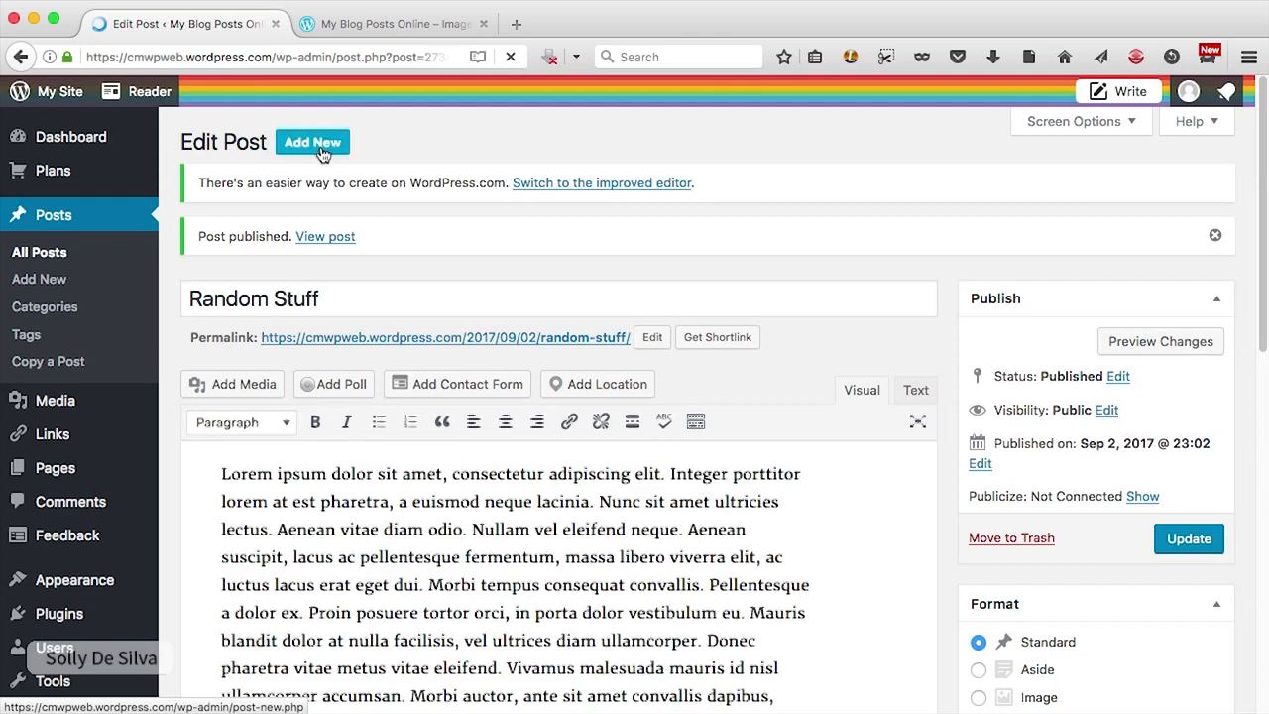
click(318, 145)
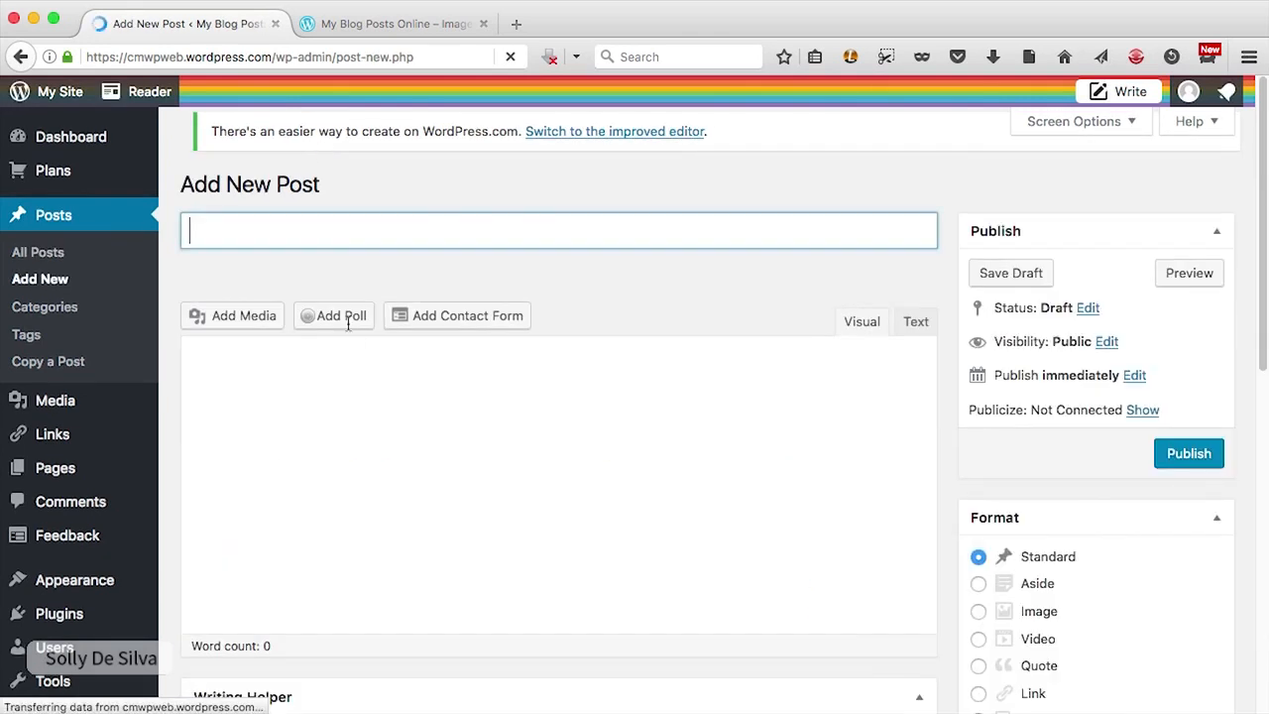
click(339, 236)
text(All About Images)
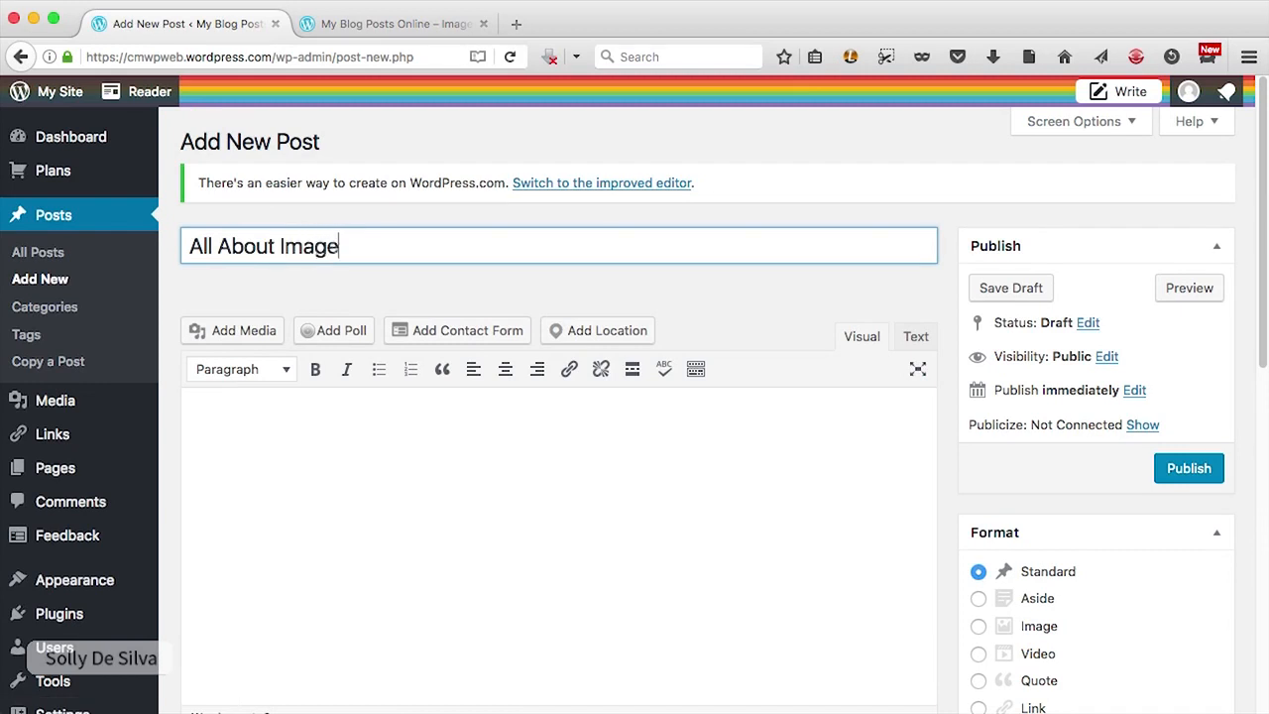
click(367, 423)
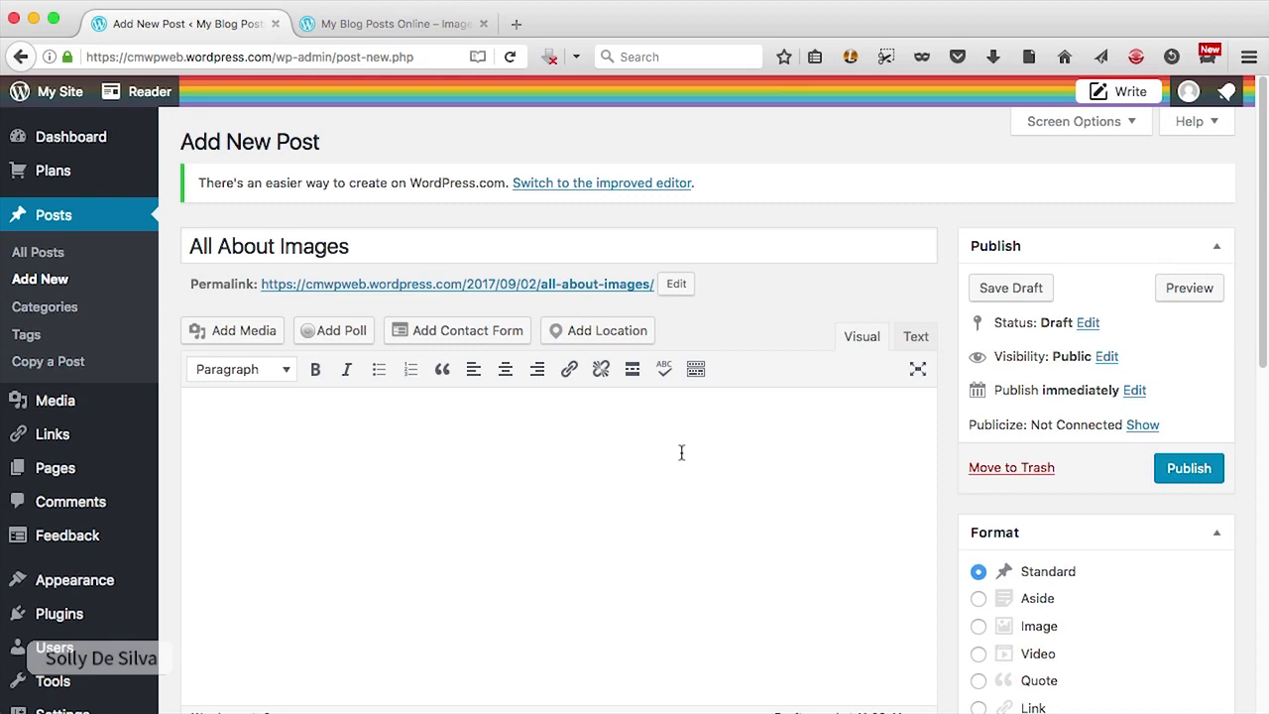
Step: Upload blog-image2.jpg, blog-image3.jpg and blog-image4.jpg from the Desktop to the media library for the "All About Images" post
click(264, 337)
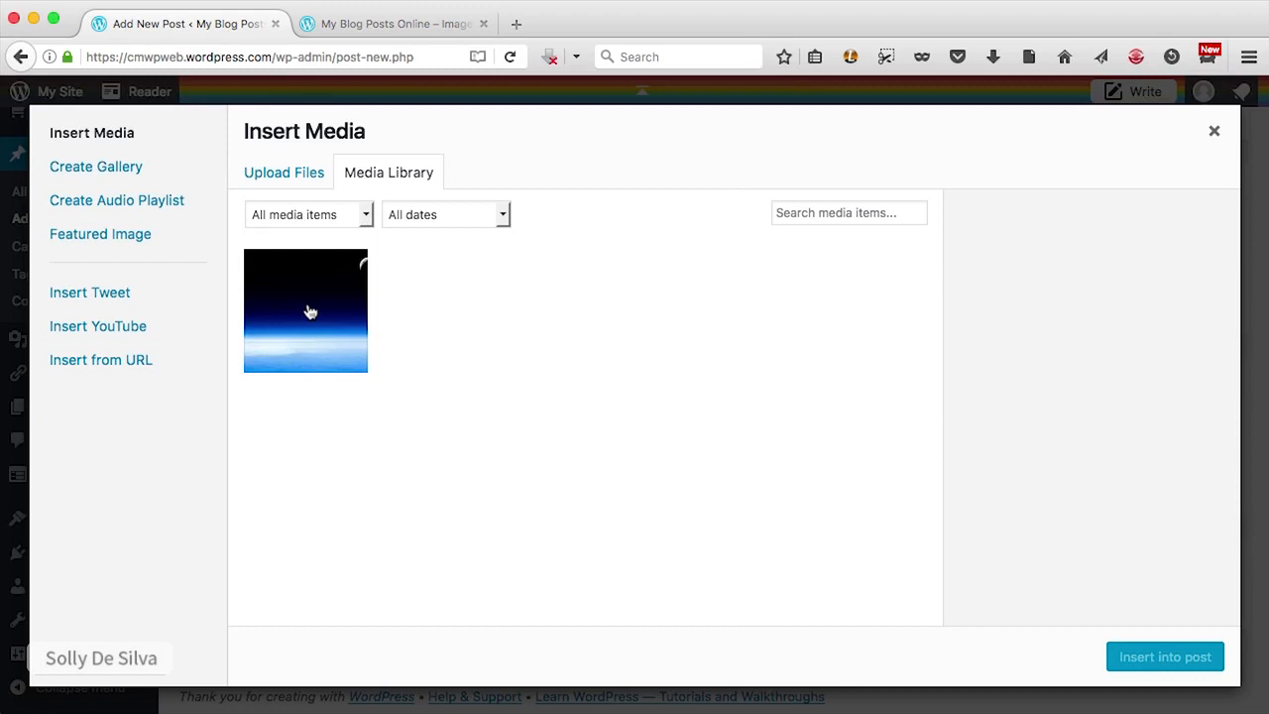
click(282, 189)
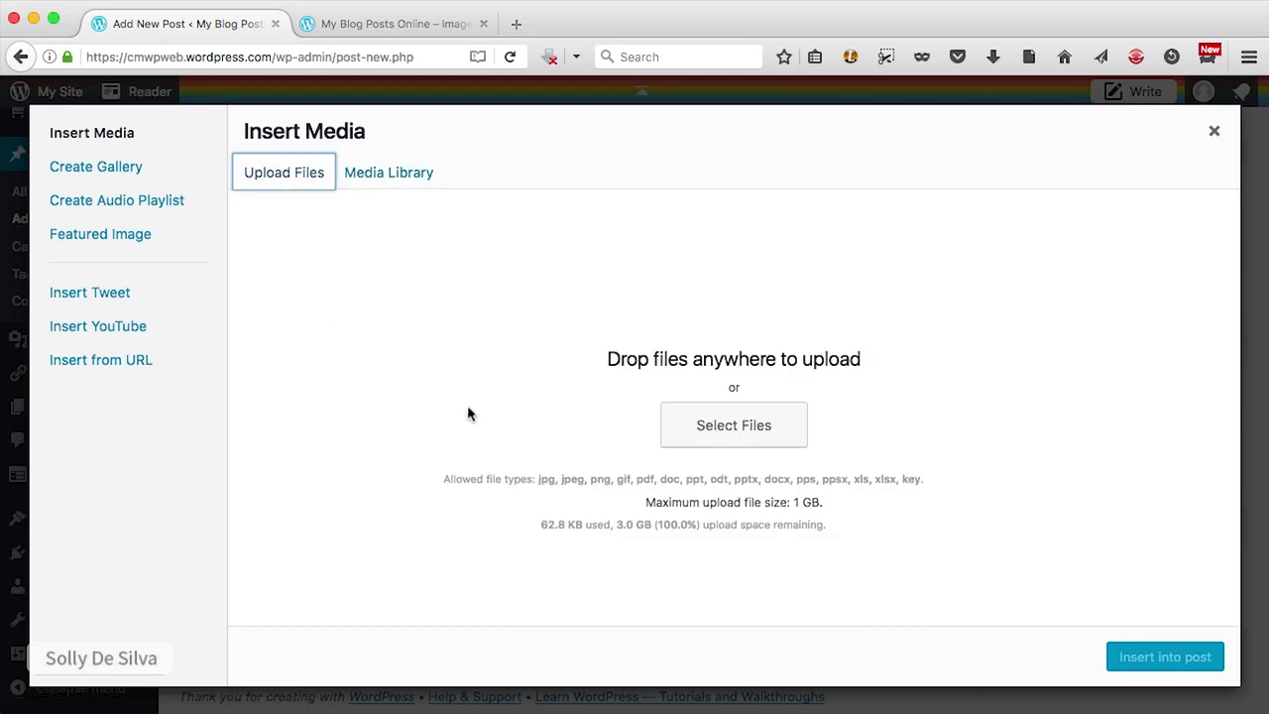
click(790, 450)
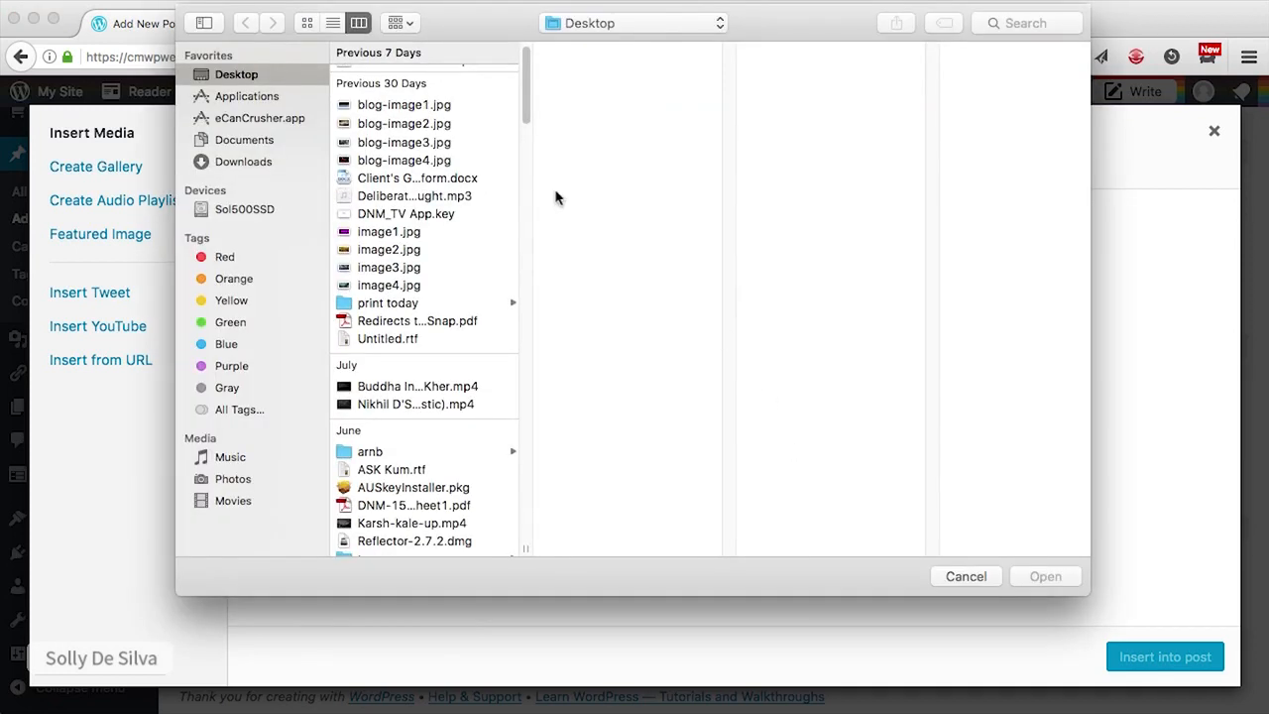
scroll(527, 184, down, 1)
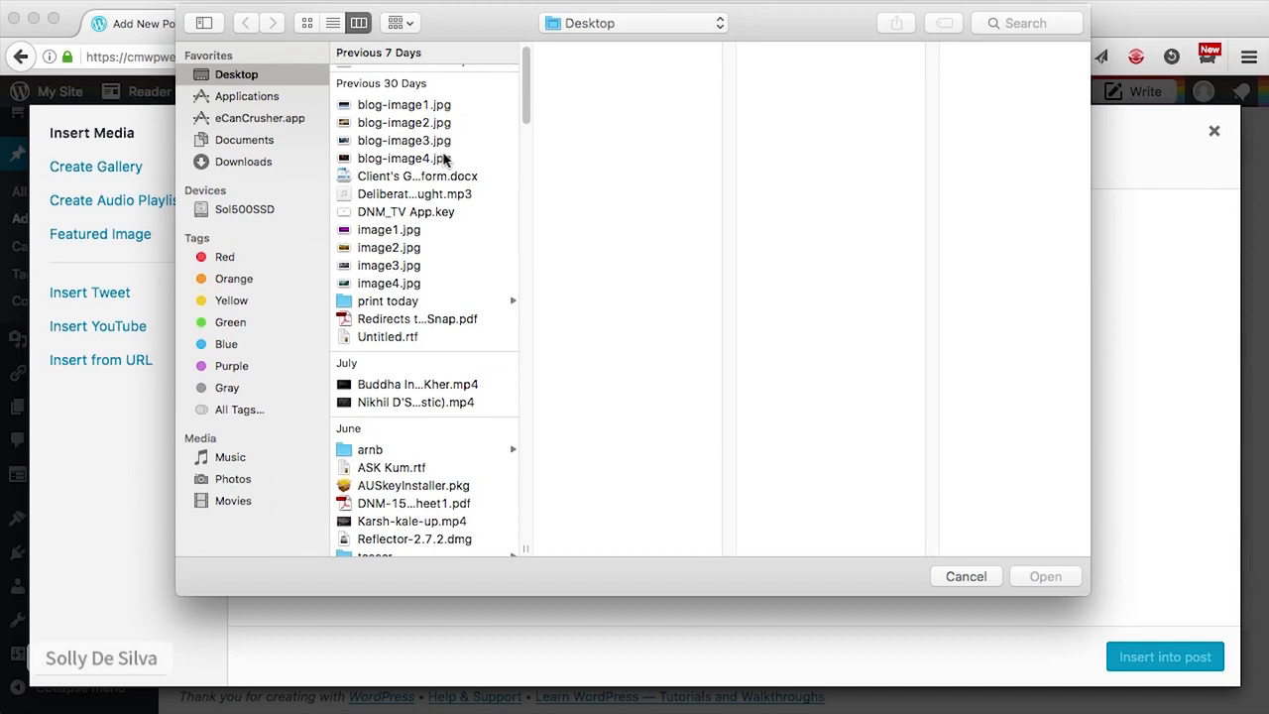
click(444, 123)
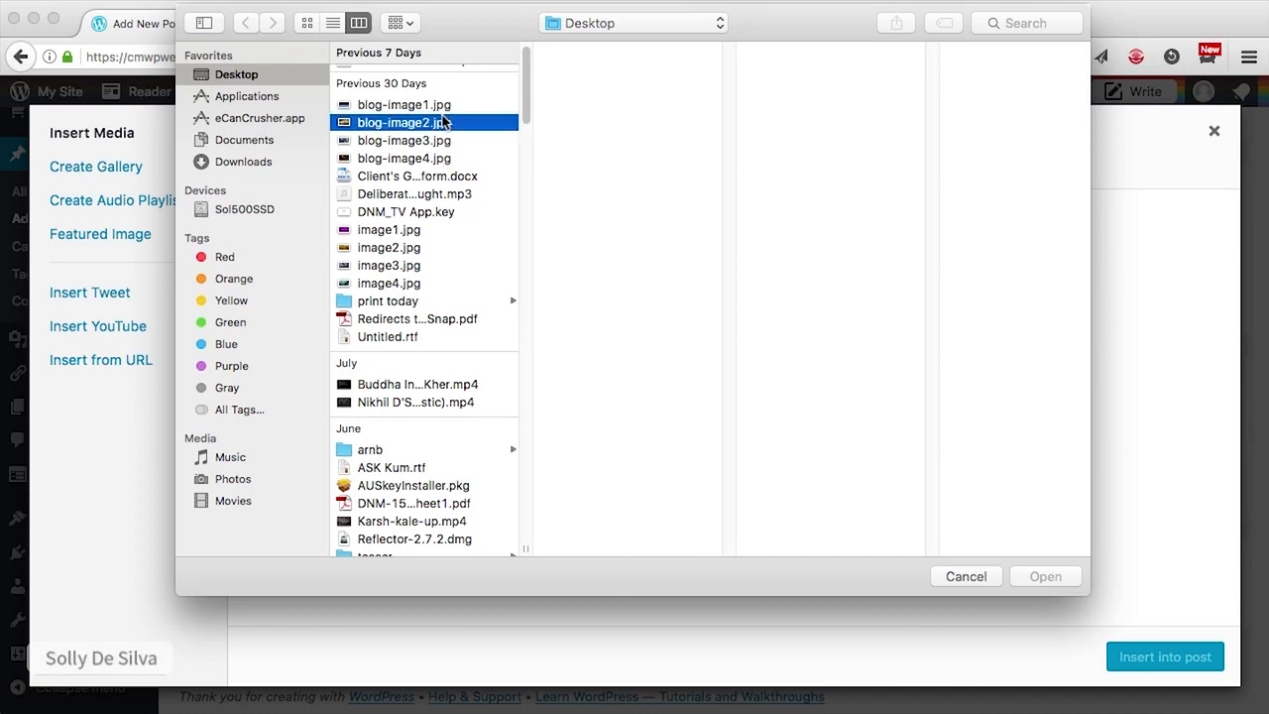
shift+click(446, 143)
shift+click(444, 159)
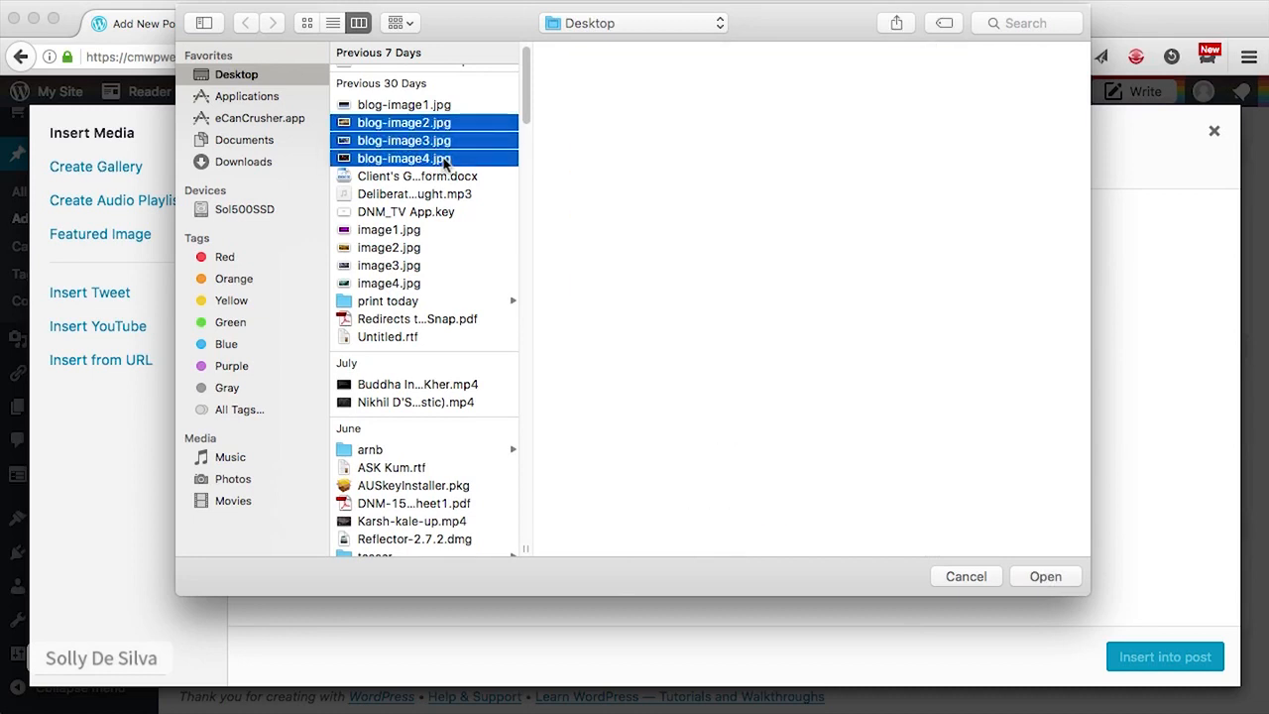
click(1069, 576)
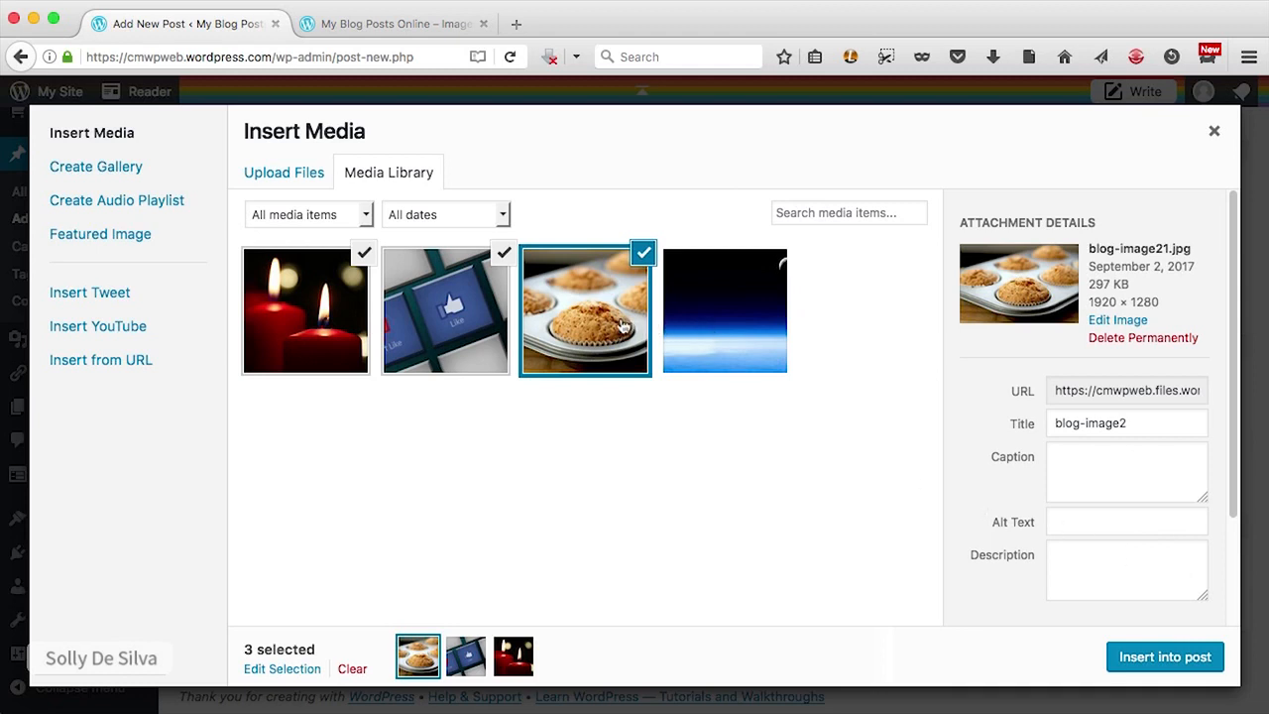
Step: Reselect the uploaded images in the order candles, Like keys, muffins and insert them into the "All About Images" post
click(645, 259)
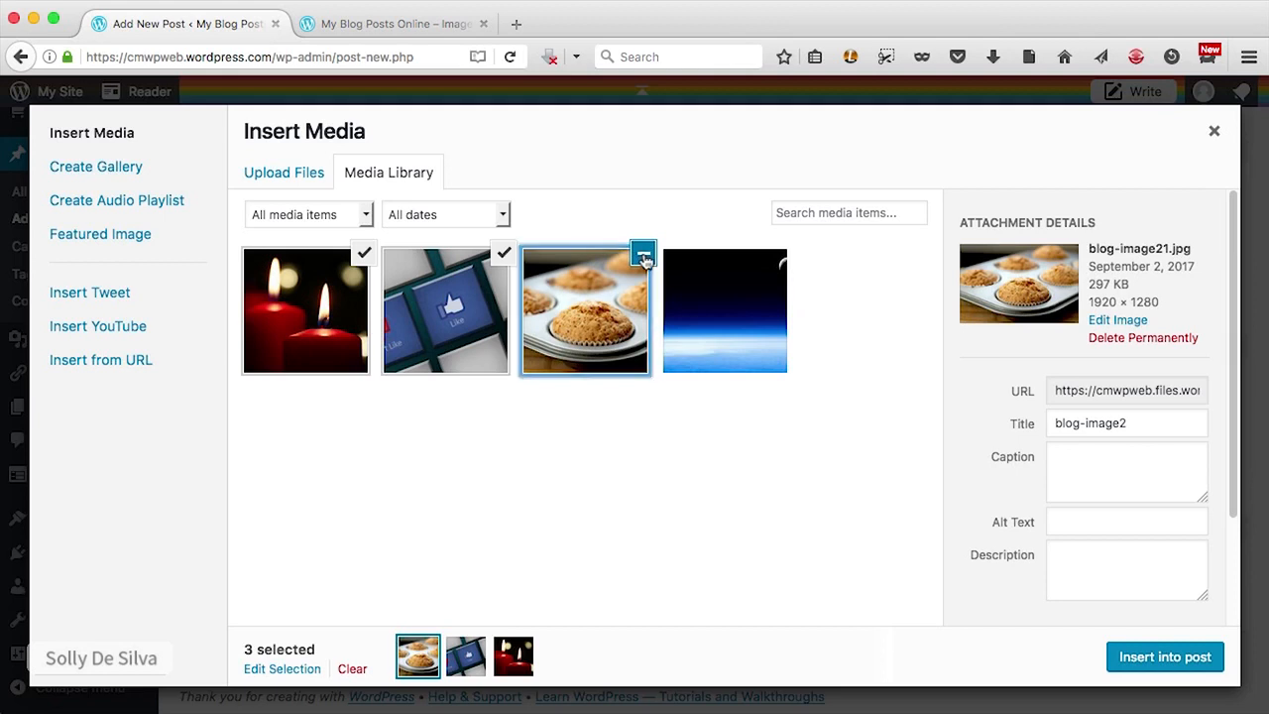
click(503, 255)
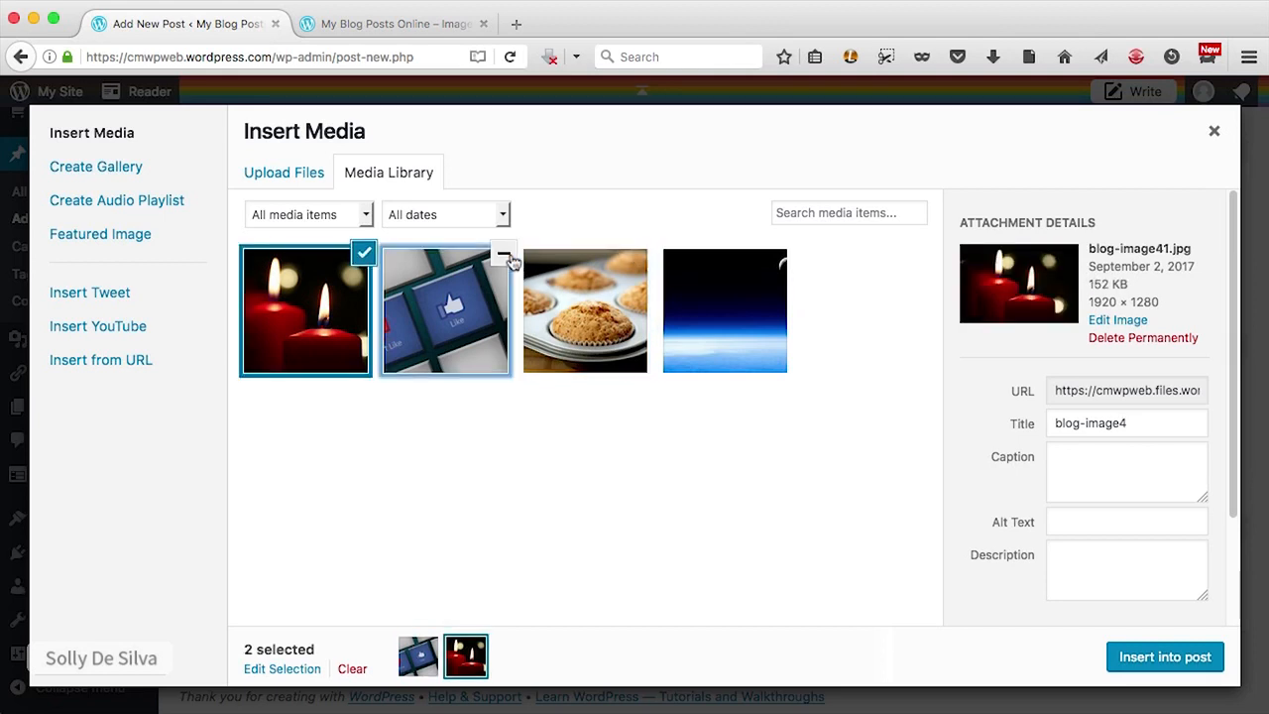
click(363, 254)
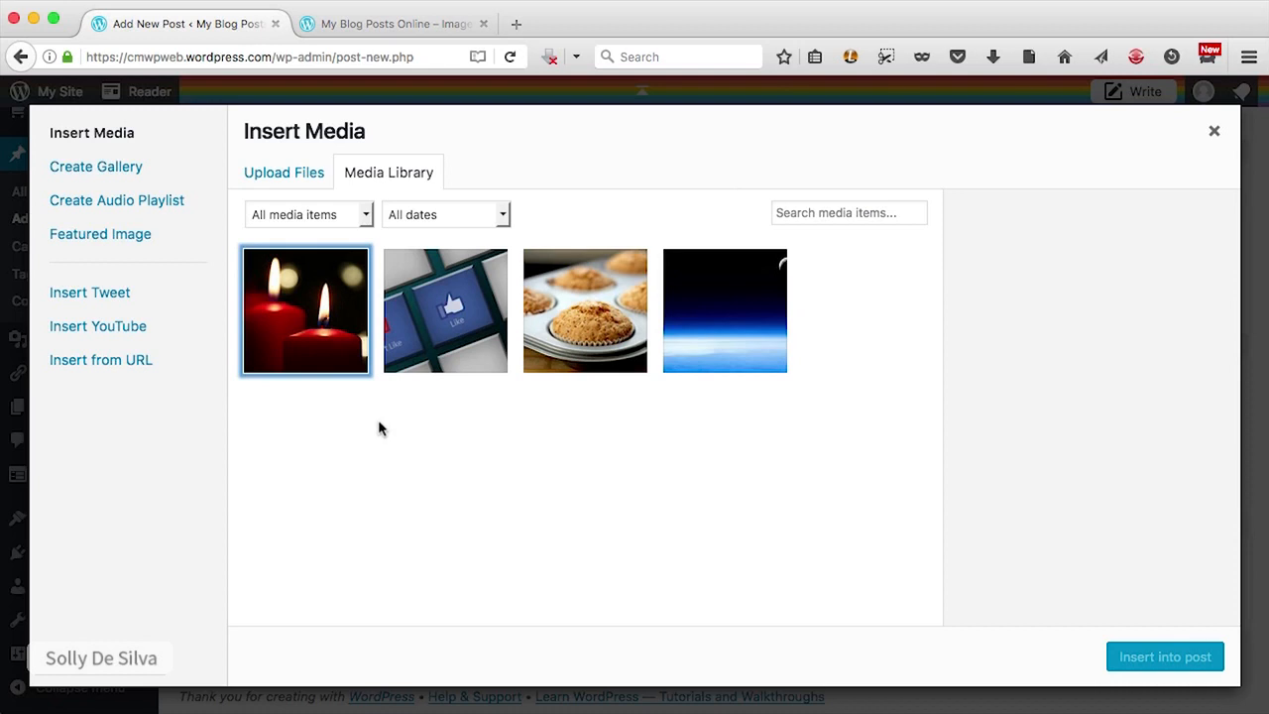
click(317, 327)
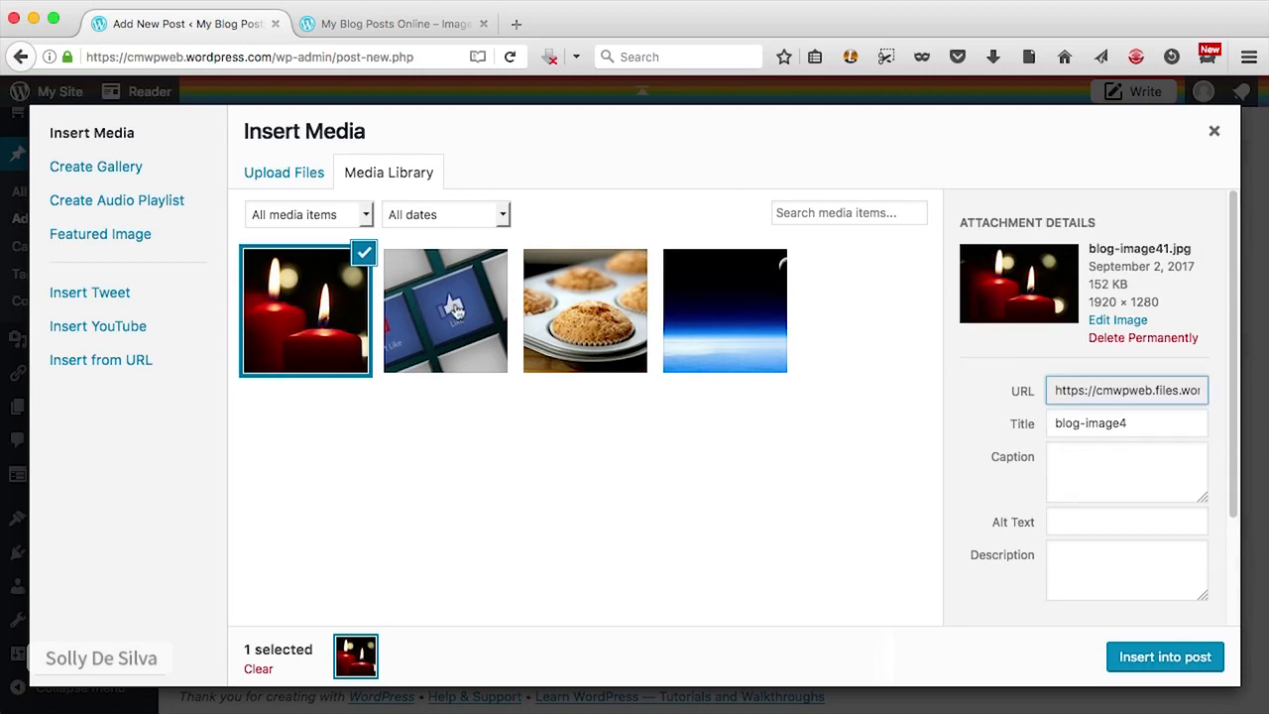
click(456, 313)
click(571, 318)
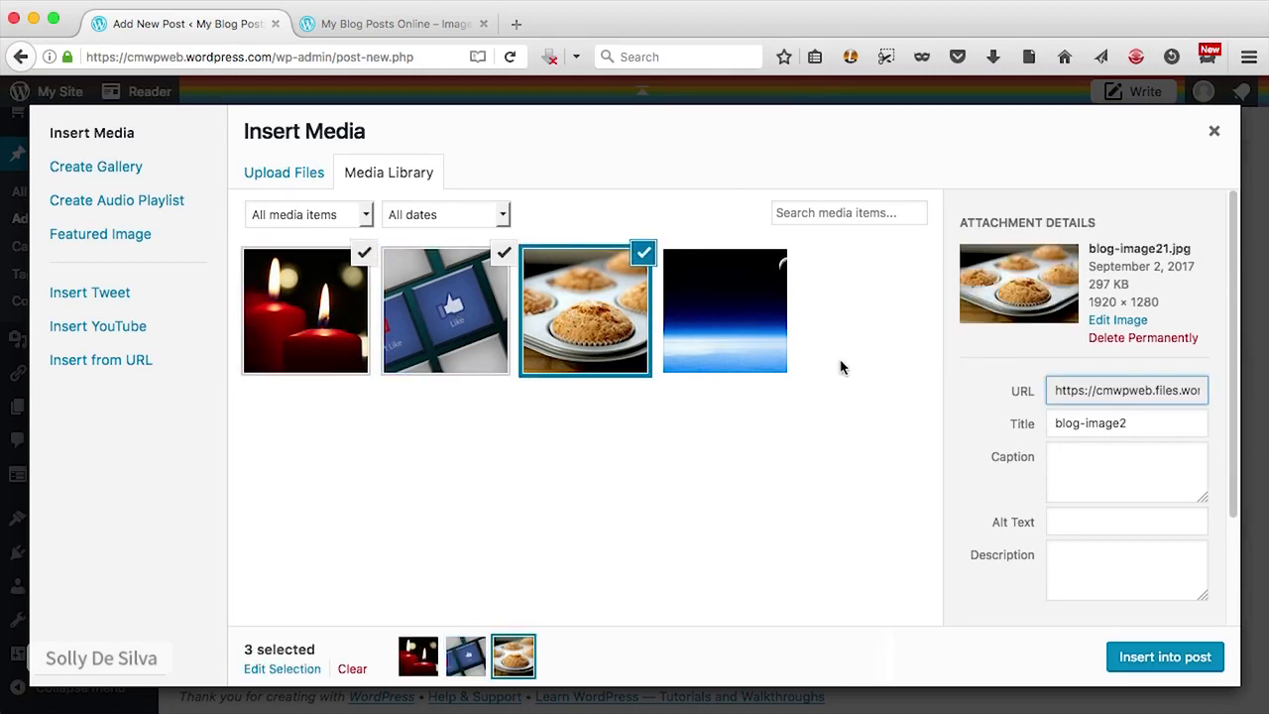
click(1165, 657)
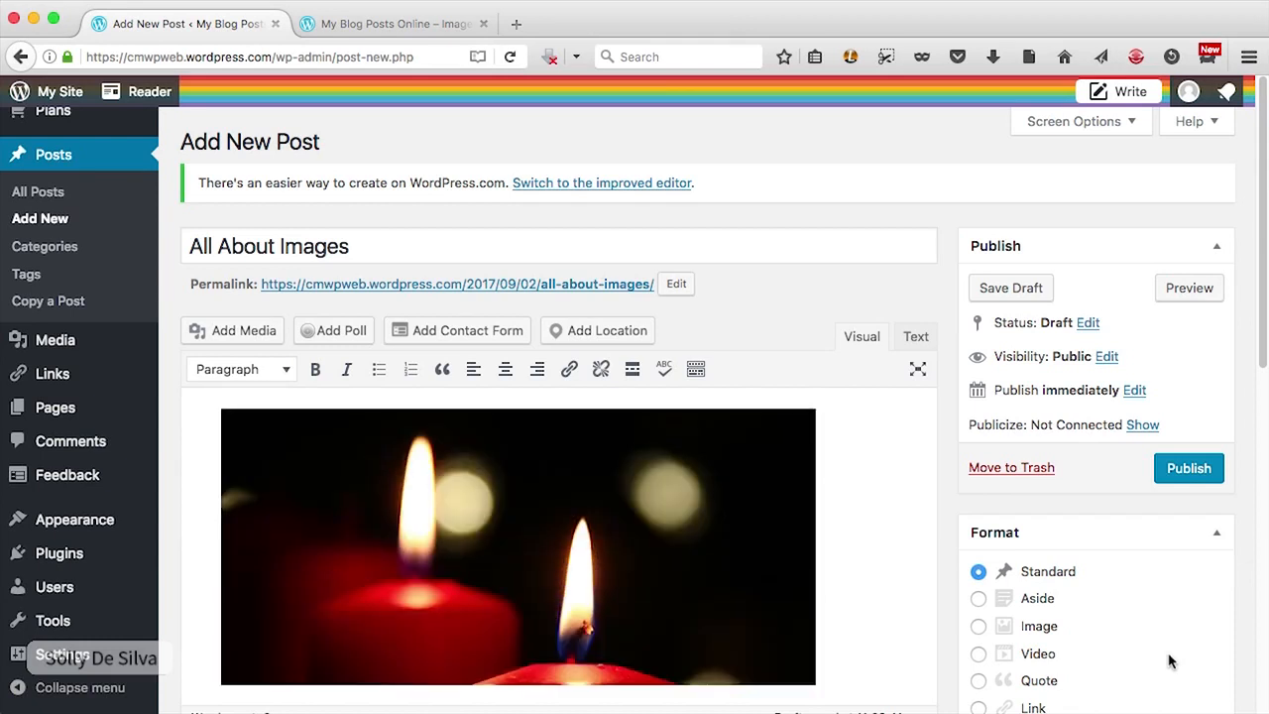
Step: Check the inserted images in the body of the "All About Images" post and publish it
scroll(1169, 661, down, 5)
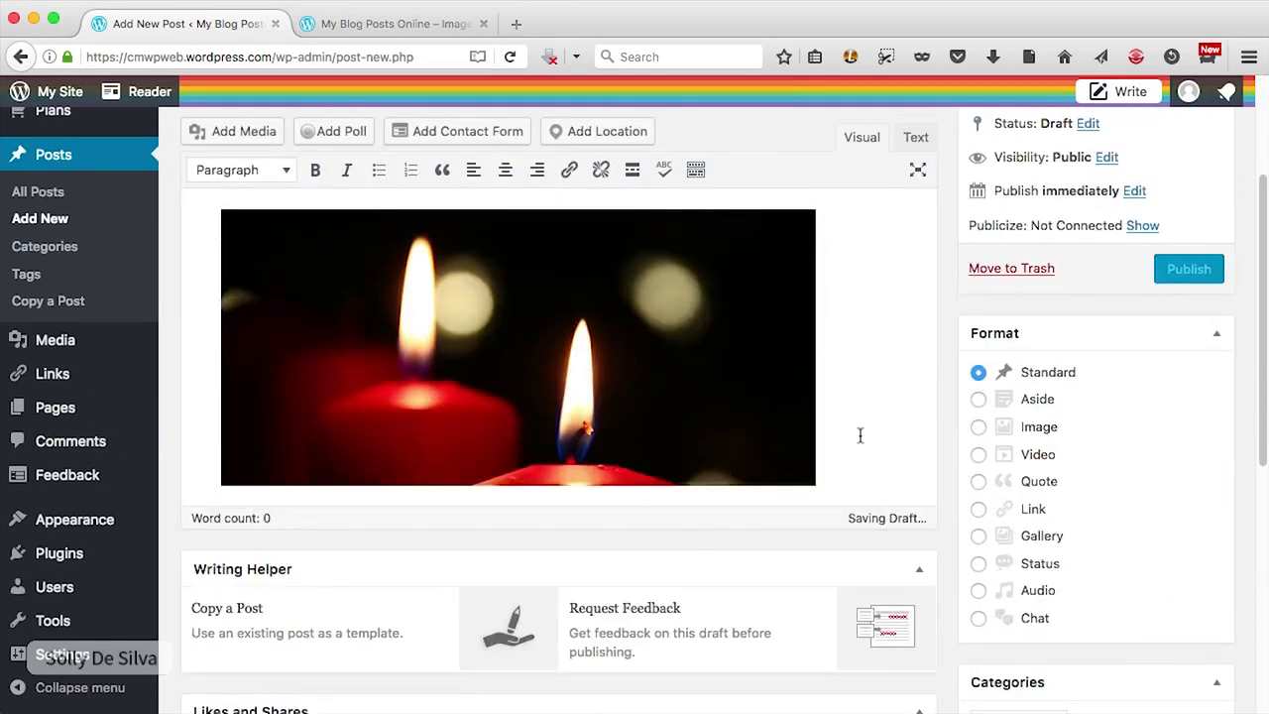
scroll(873, 400, down, 10)
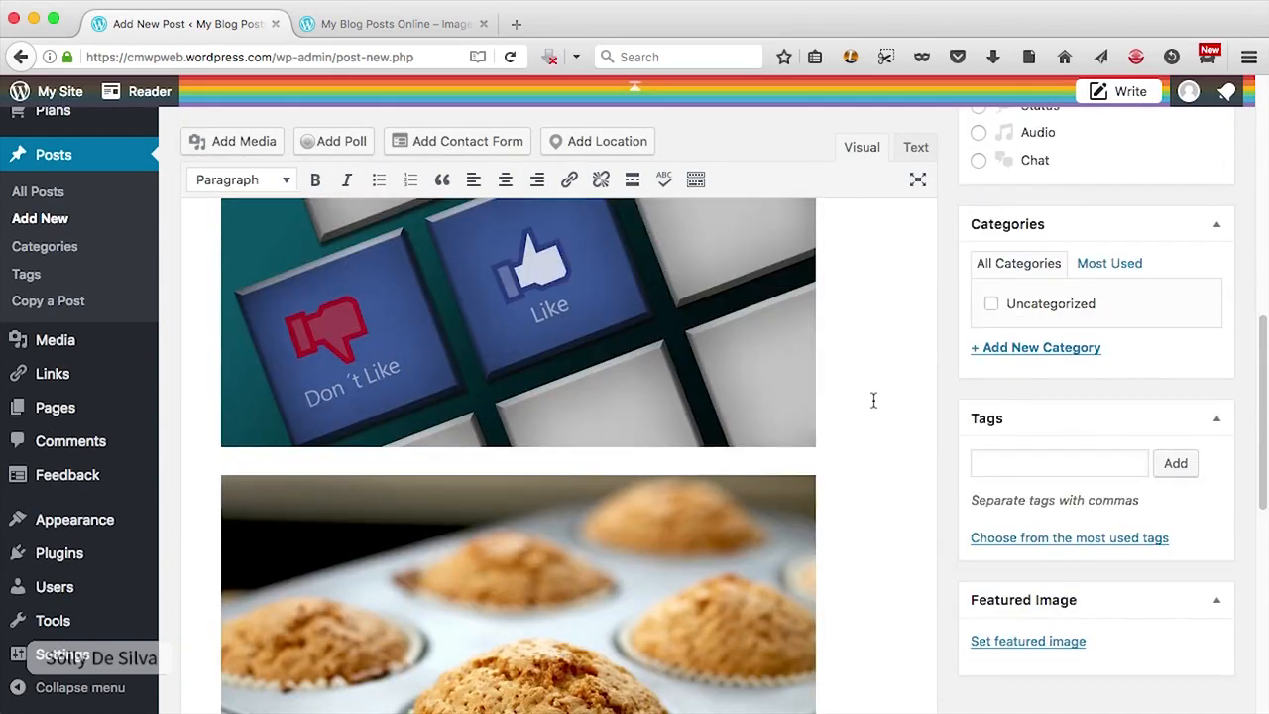
scroll(873, 400, up, 4)
scroll(830, 291, up, 10)
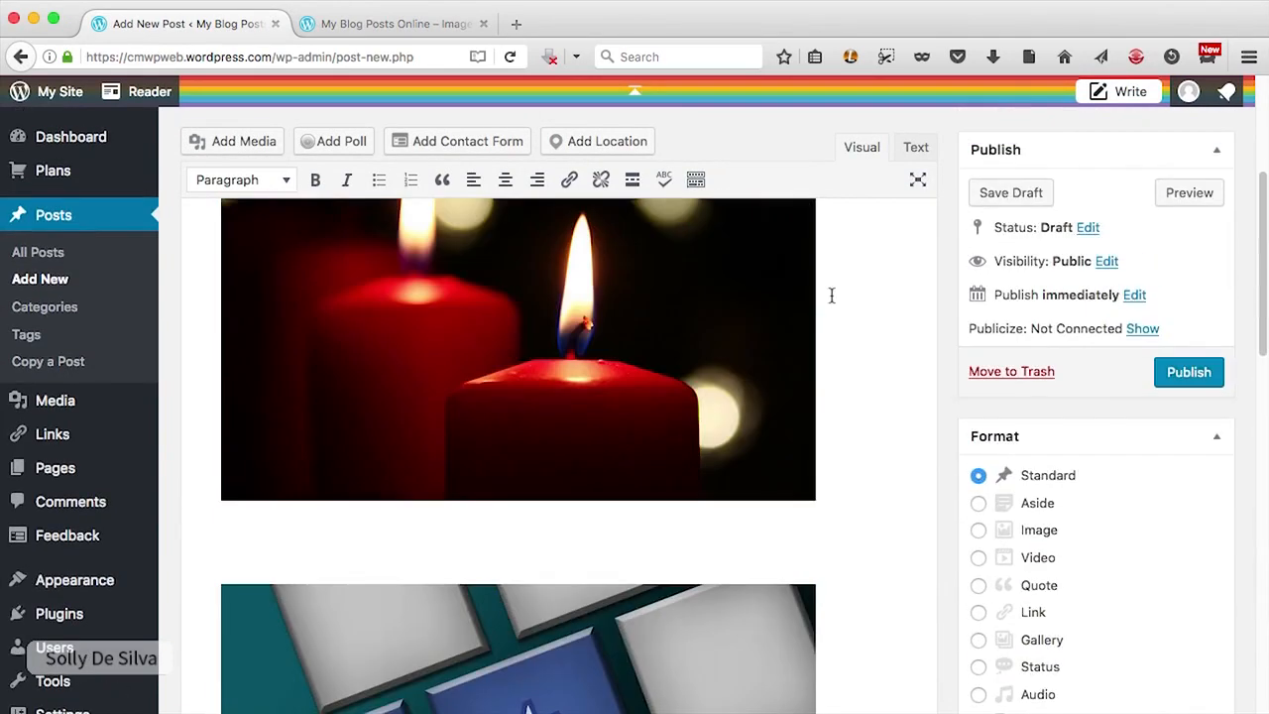
click(1188, 468)
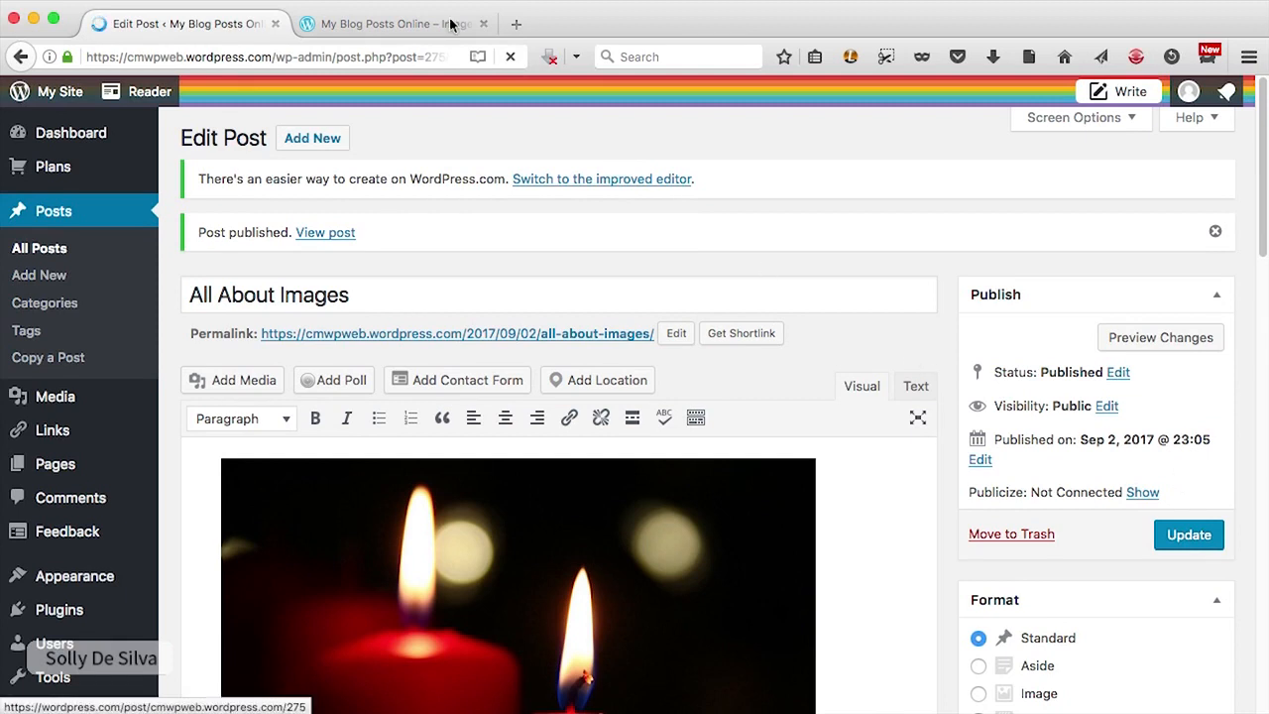
Step: Reload the live blog and examine the images in the published "All About Images" post
click(414, 24)
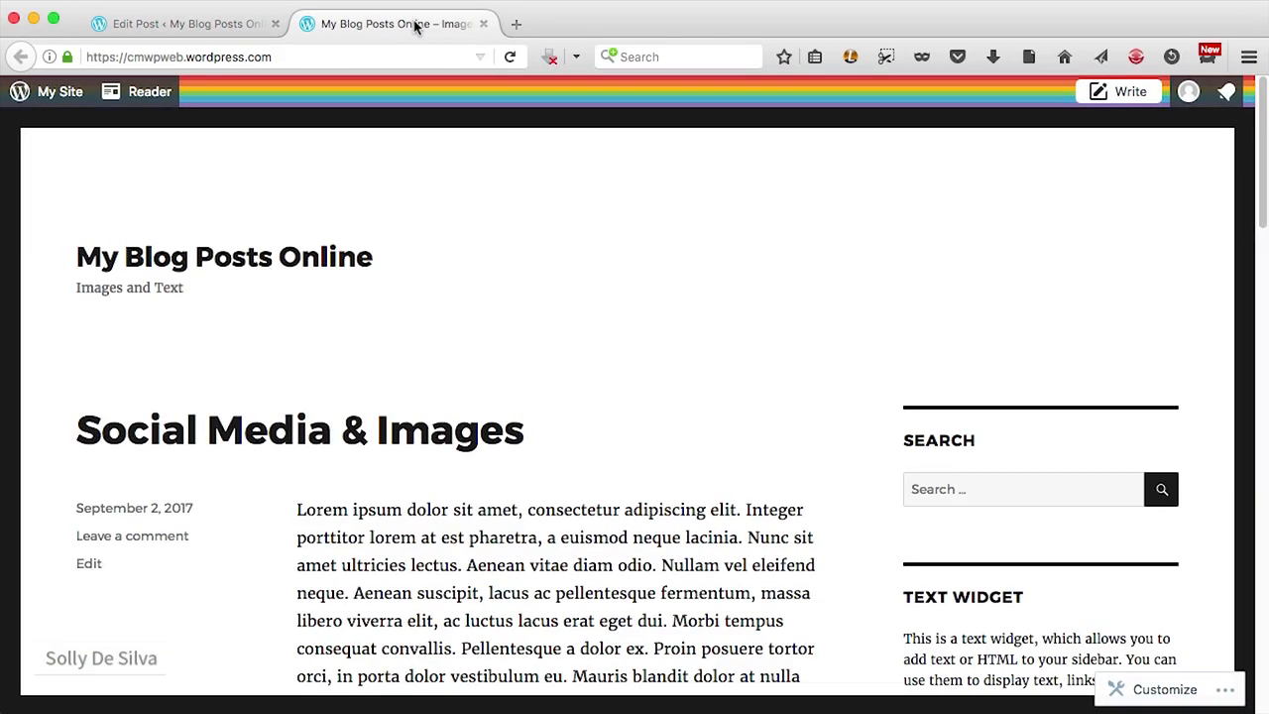
click(510, 57)
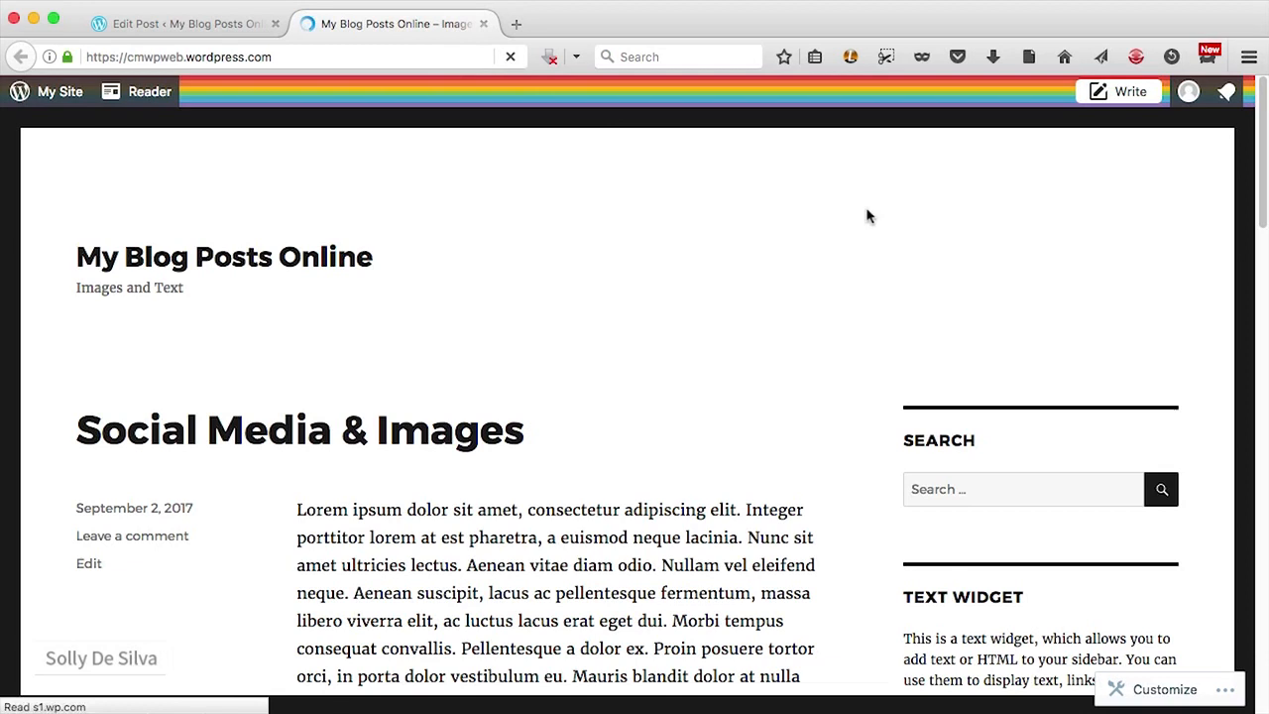
scroll(1143, 319, down, 3)
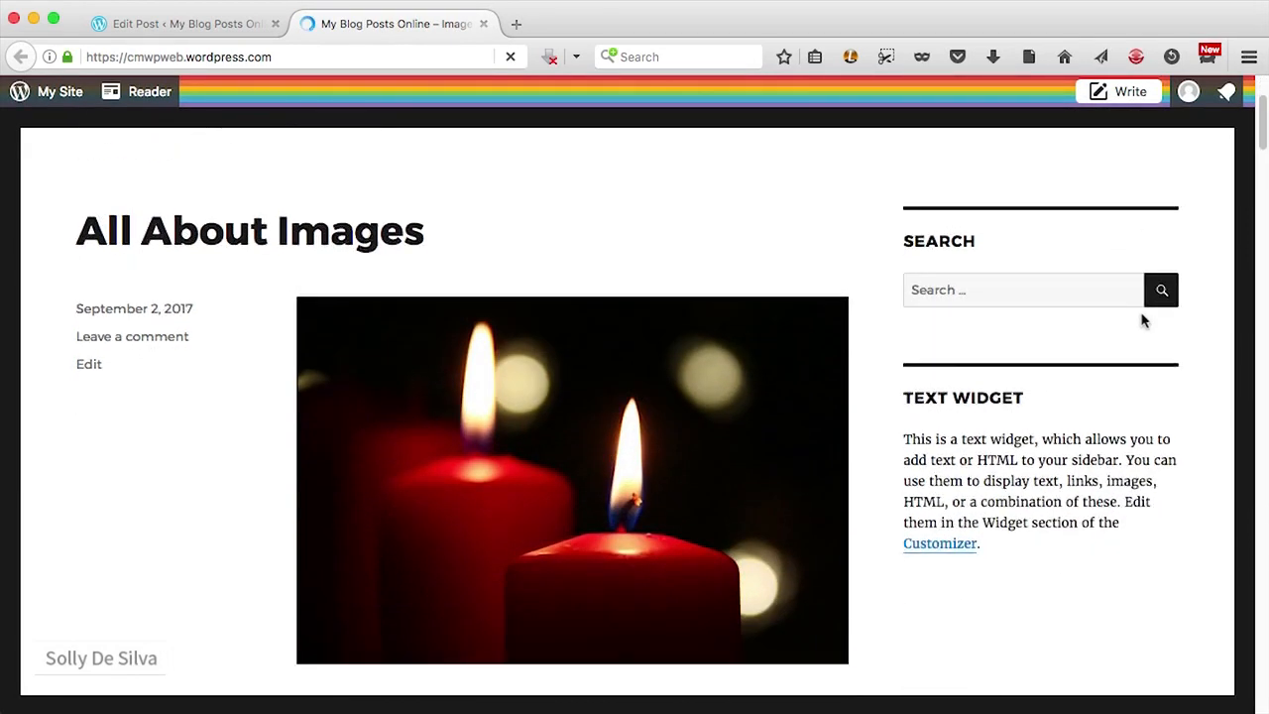
scroll(1142, 320, down, 15)
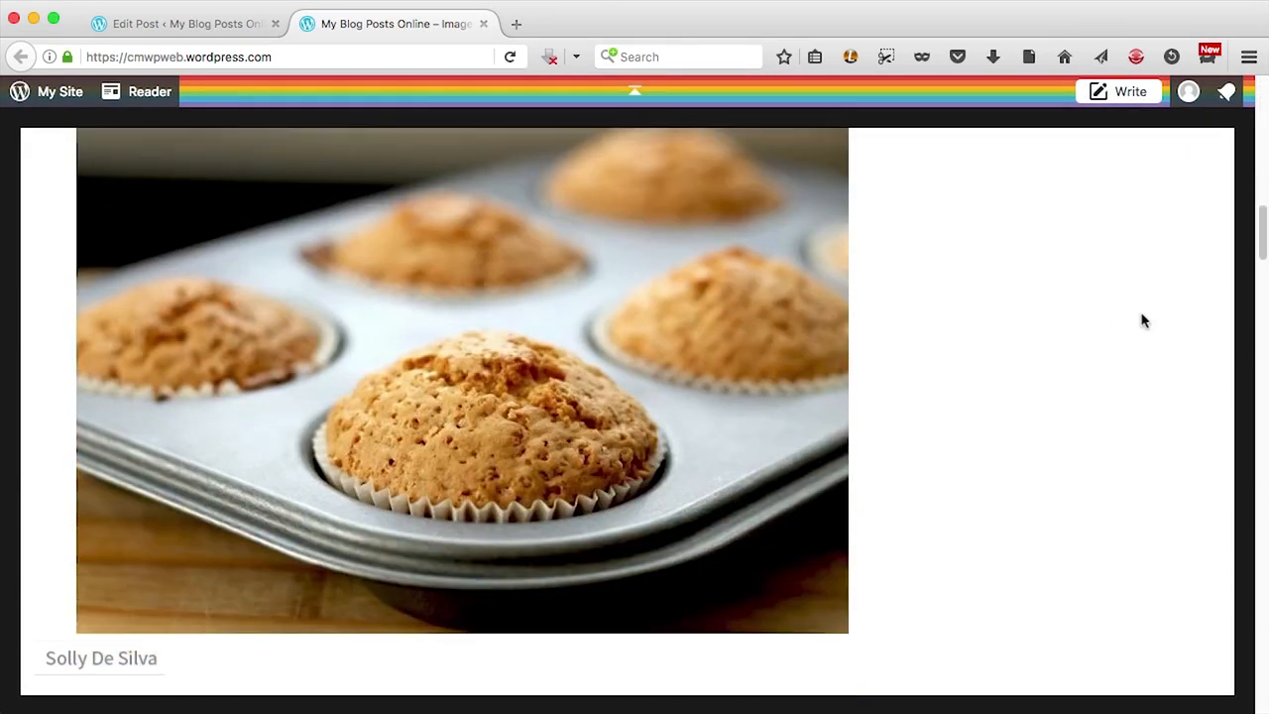
scroll(1142, 320, up, 20)
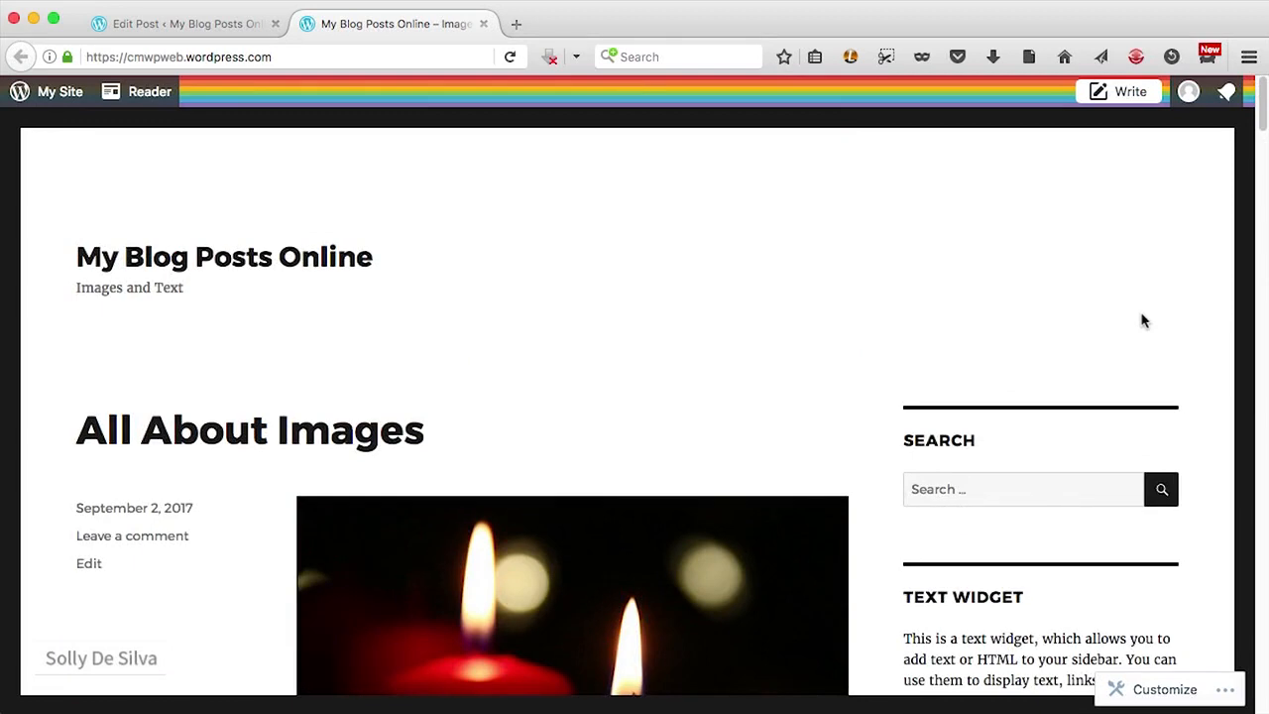
Step: Look through the text and image posts on the live blog's home page and return to the post editor
scroll(1142, 319, down, 20)
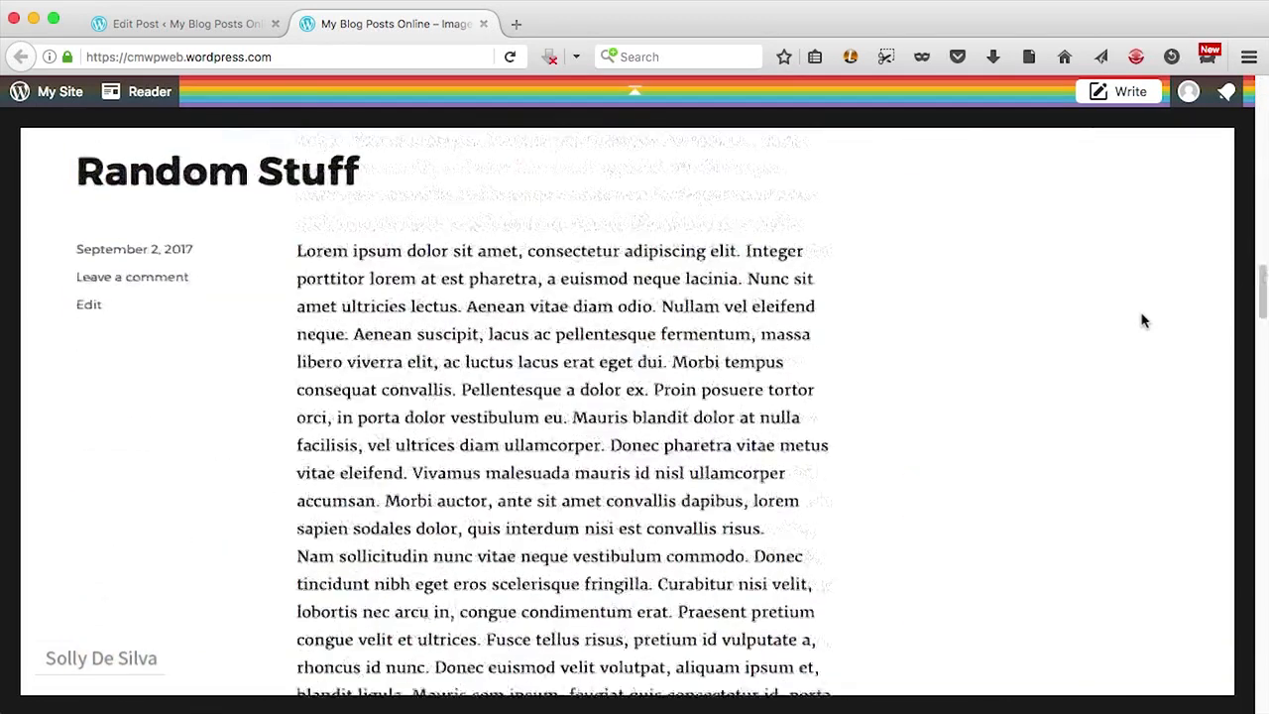
scroll(1142, 319, down, 10)
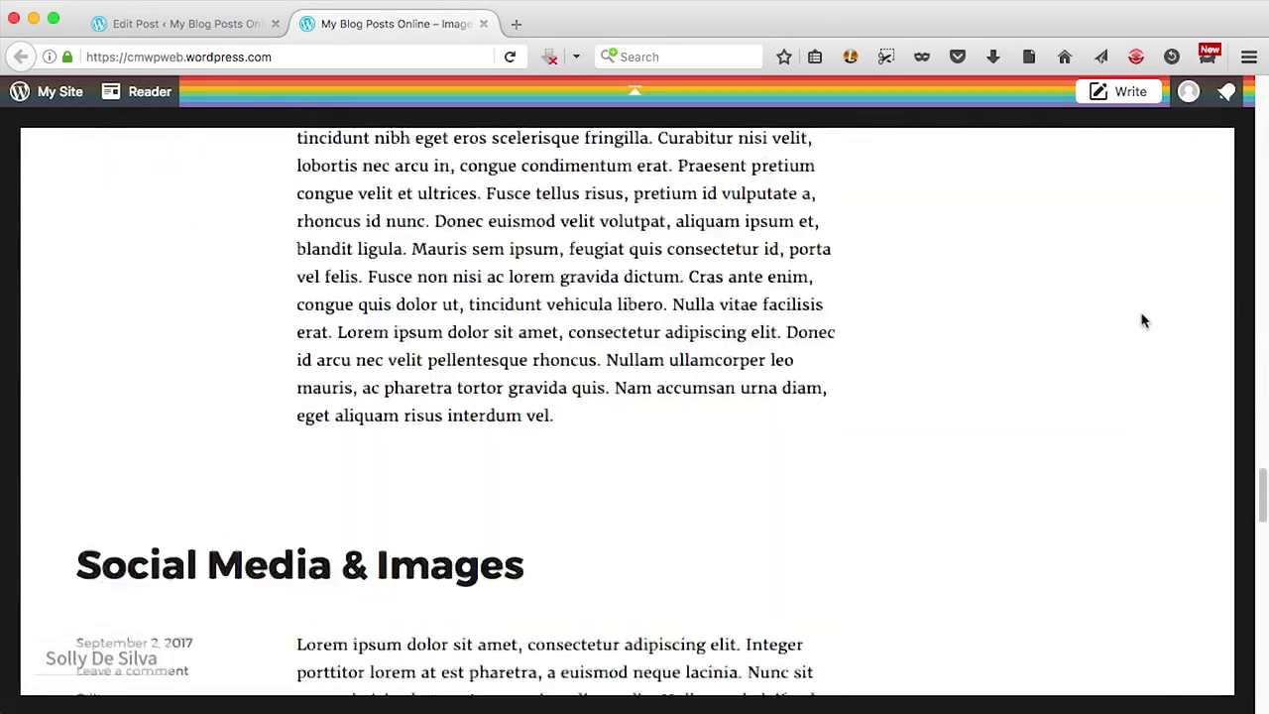
scroll(1142, 320, down, 5)
scroll(1142, 320, up, 20)
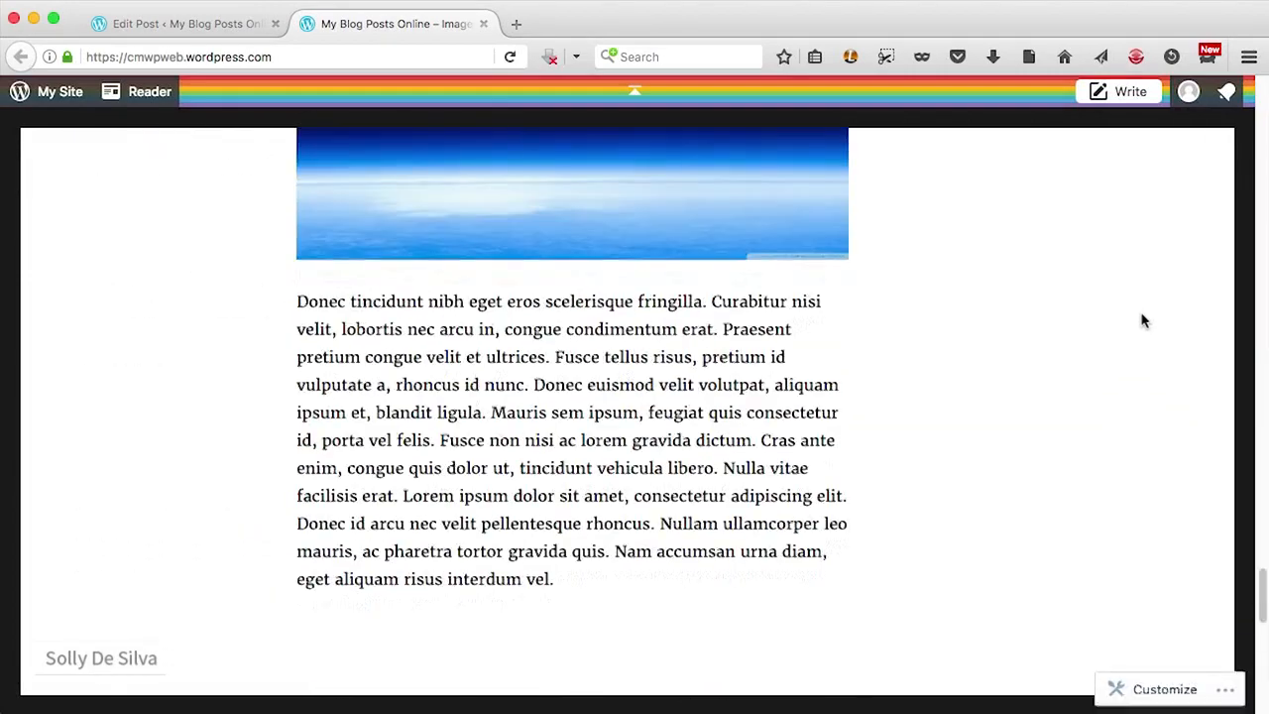
scroll(1143, 319, up, 15)
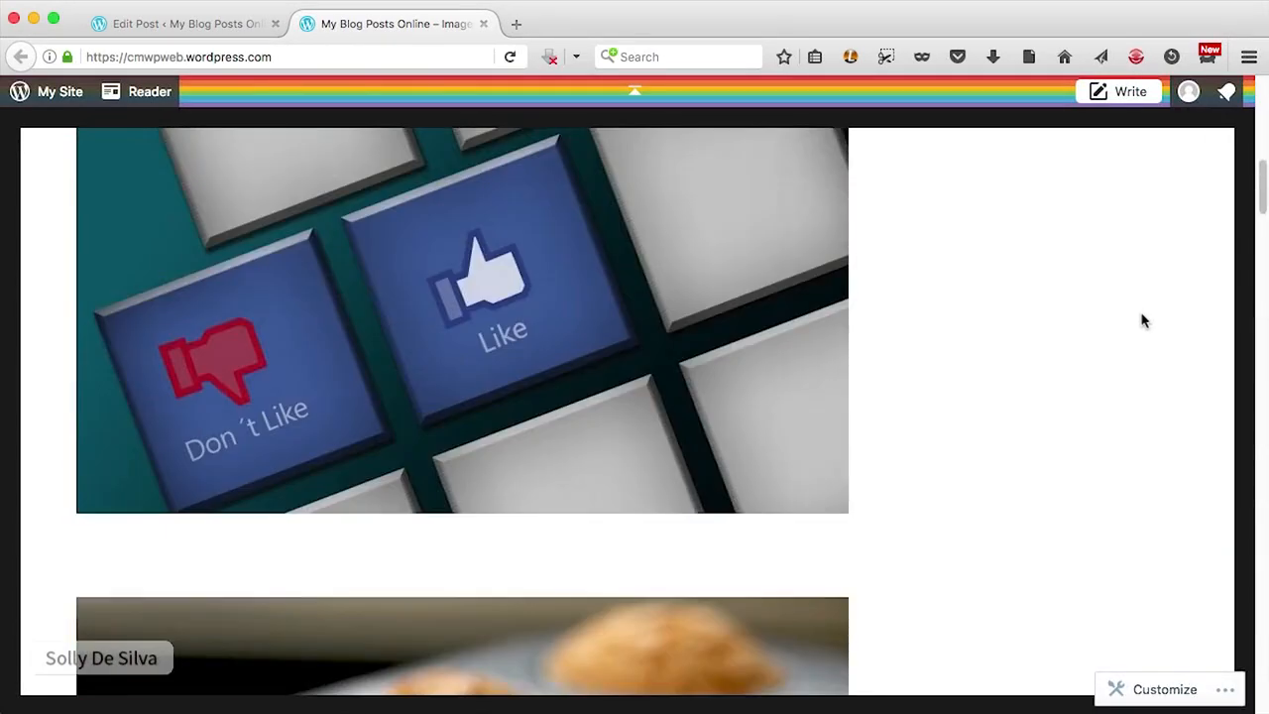
scroll(1142, 320, down, 5)
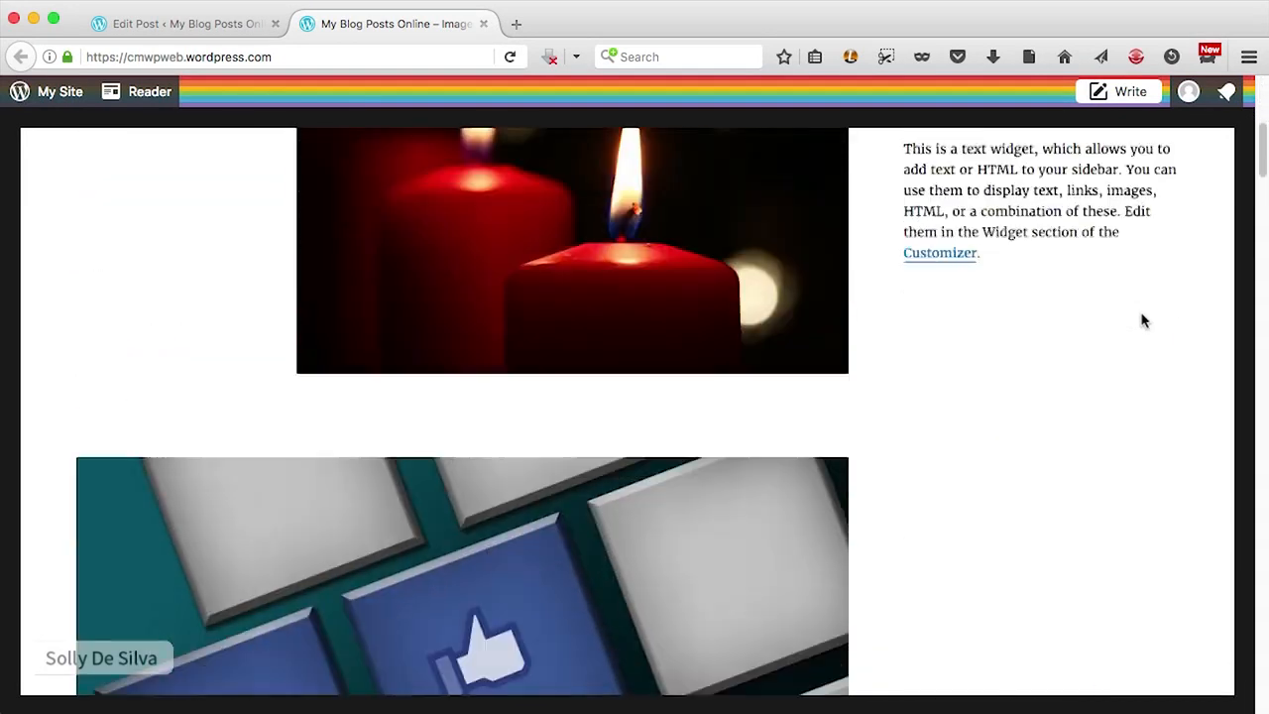
scroll(1110, 320, up, 2)
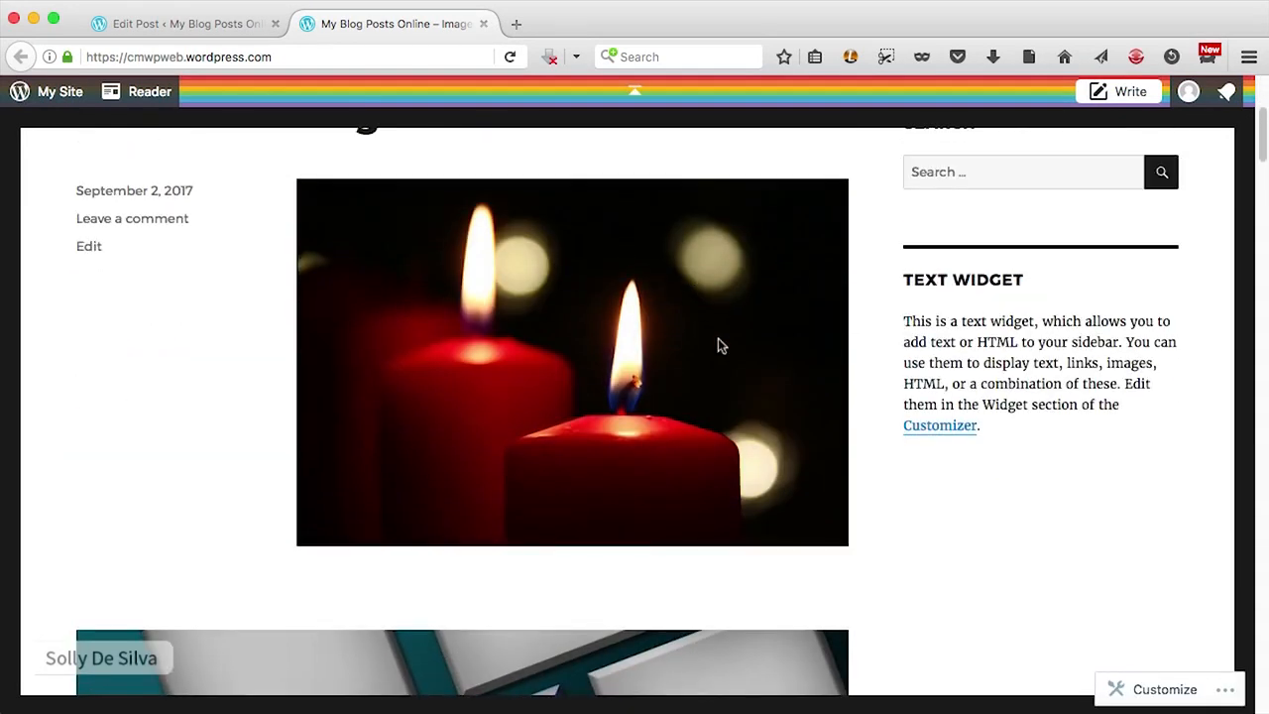
scroll(721, 345, down, 5)
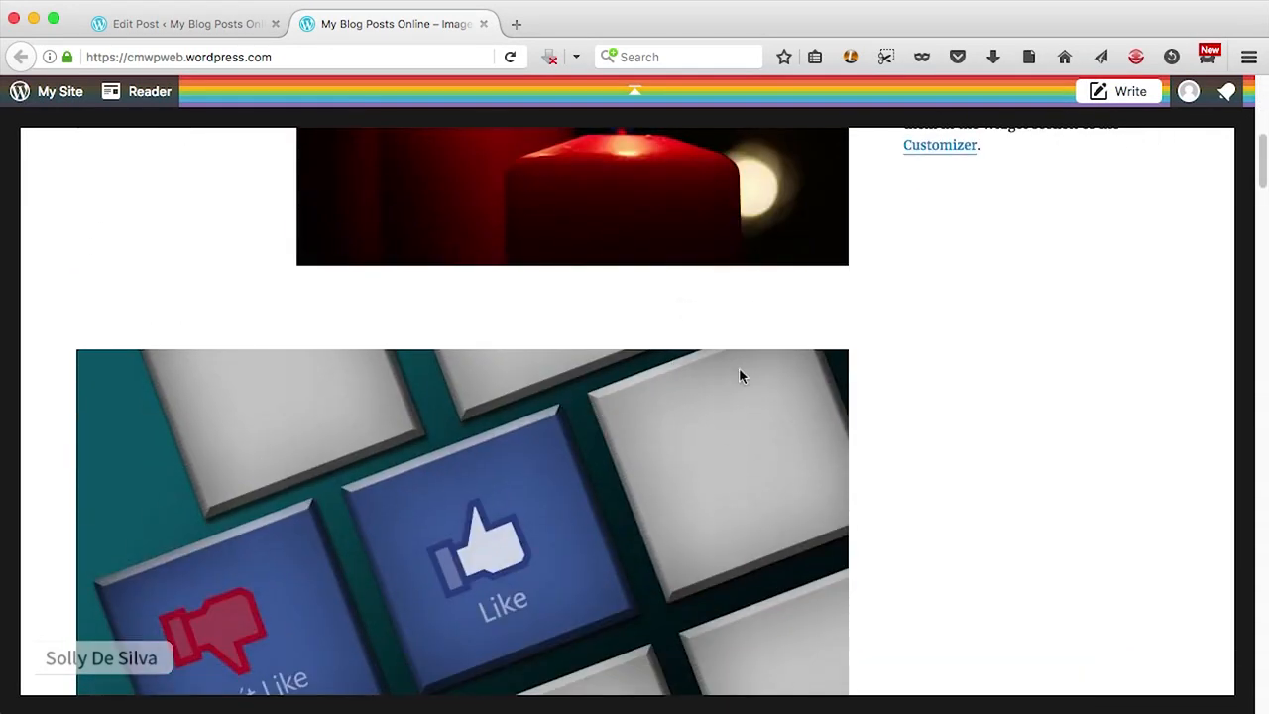
scroll(992, 390, down, 1)
scroll(991, 388, up, 8)
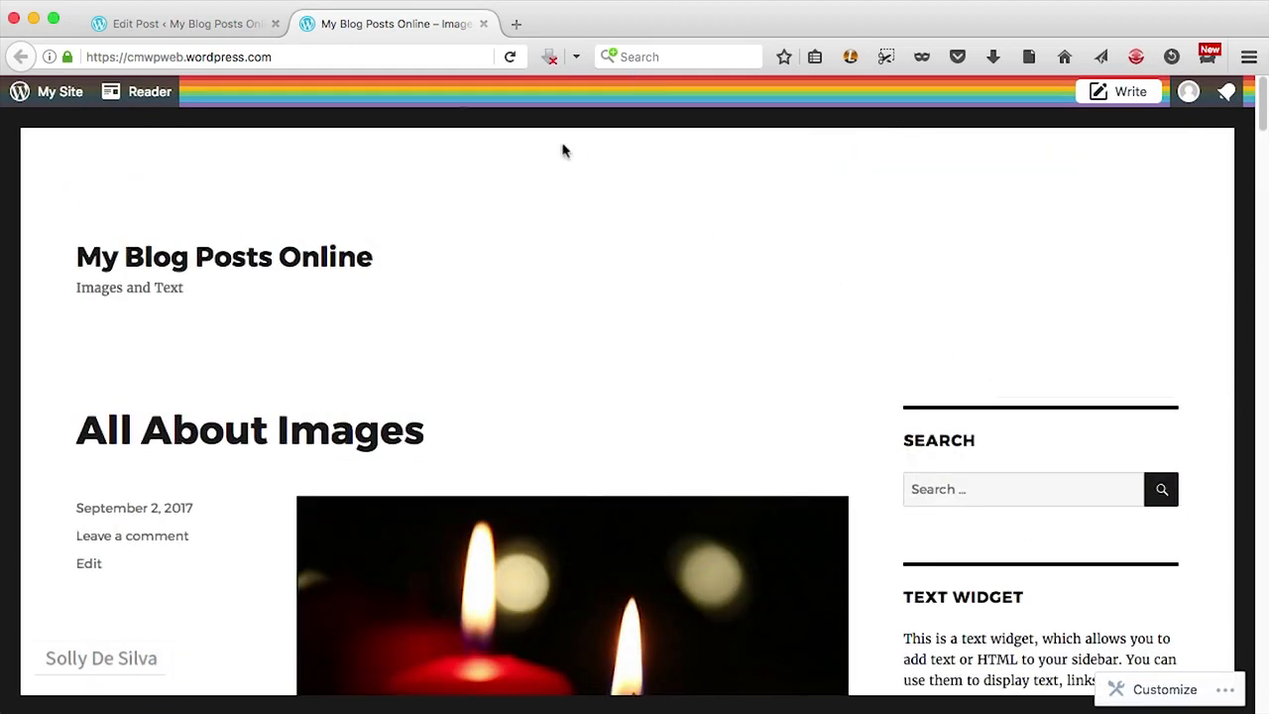
click(245, 22)
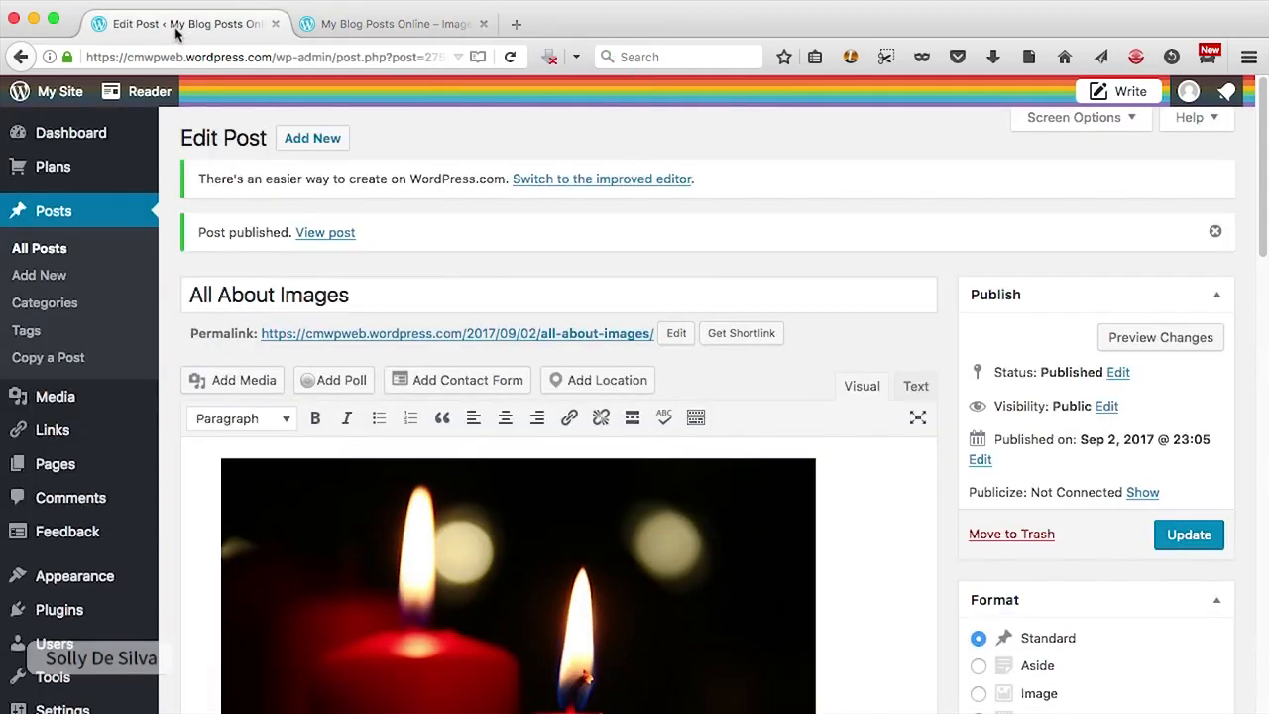
Step: Set the display size of the candles image in the "All About Images" post to 1200 × 800
scroll(879, 459, down, 6)
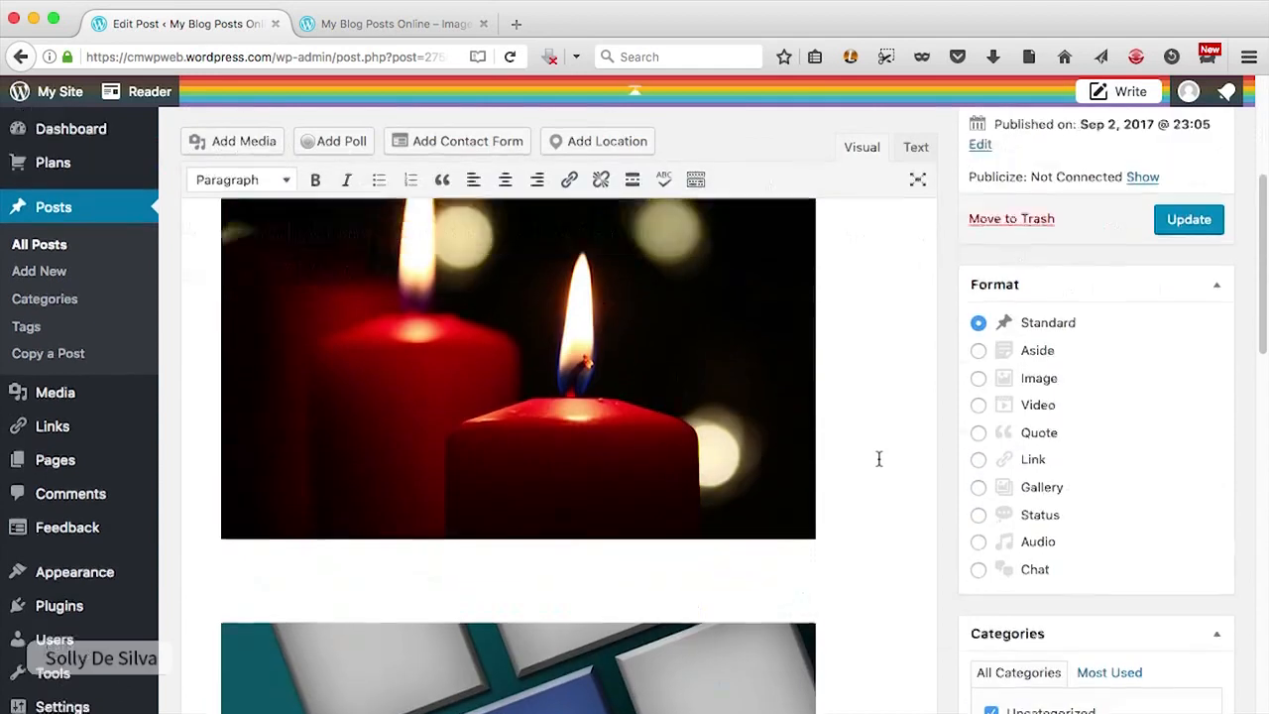
scroll(878, 459, up, 3)
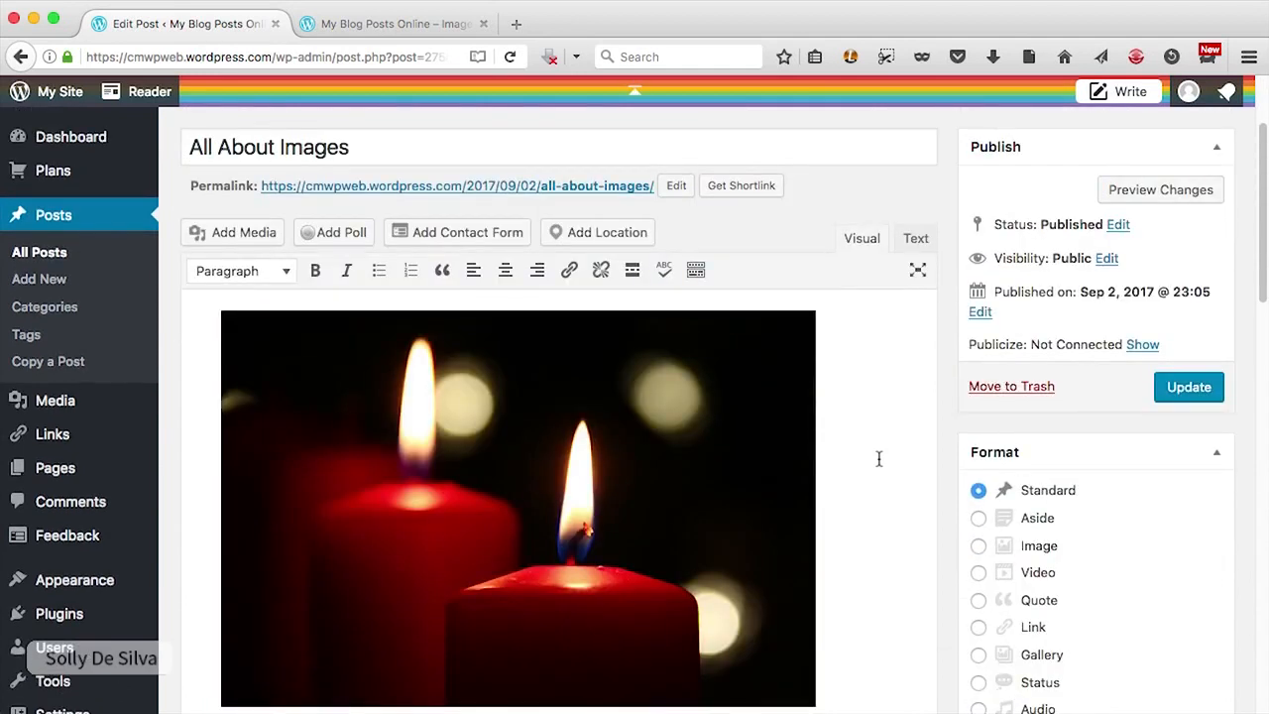
click(592, 423)
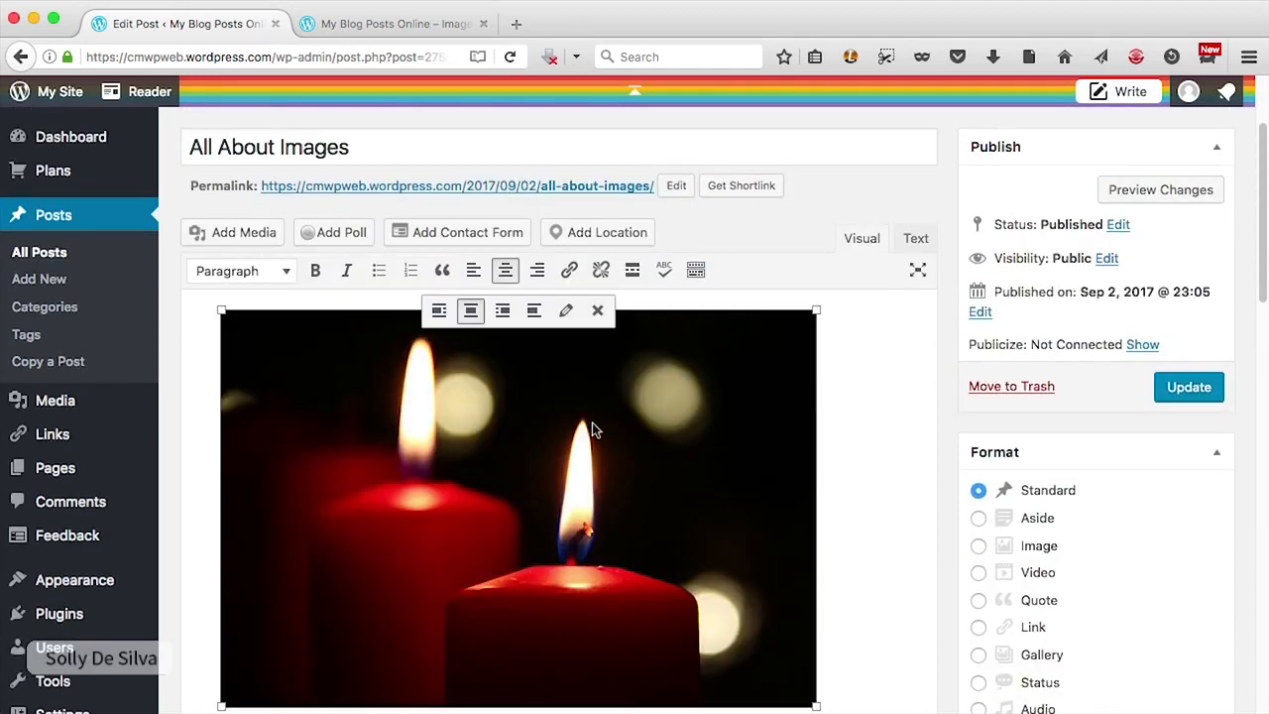
click(567, 313)
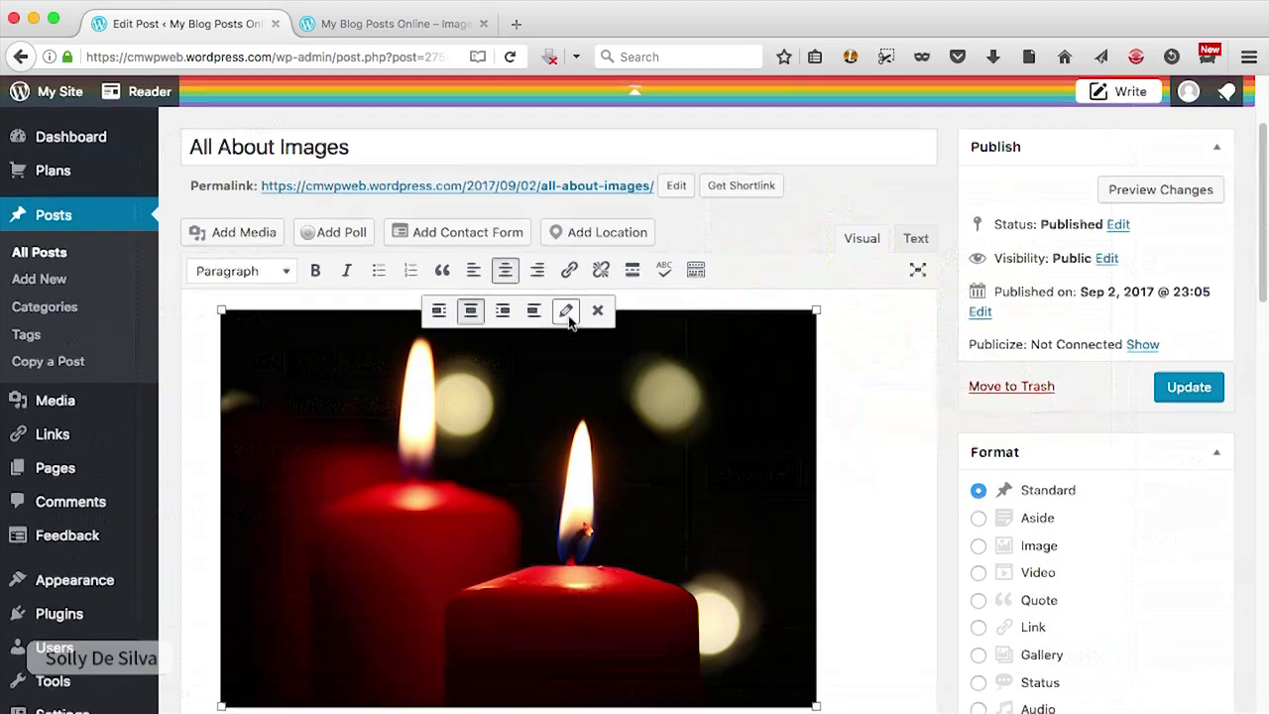
click(436, 404)
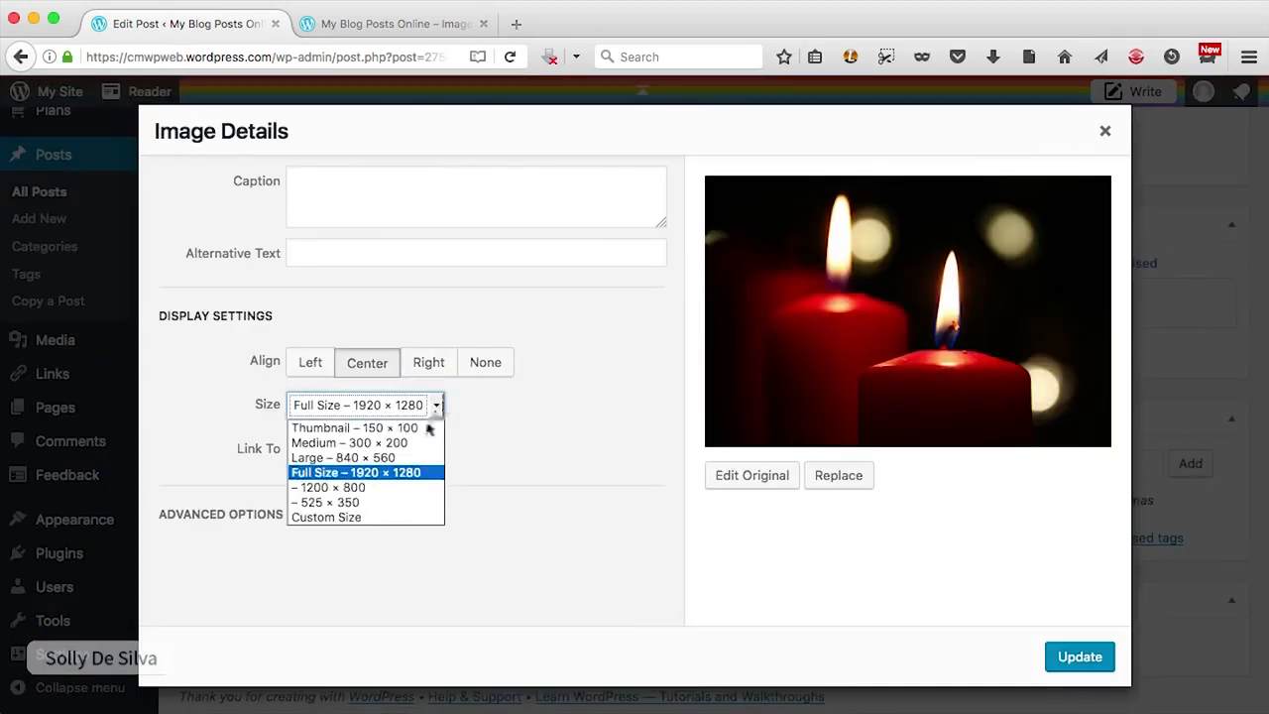
click(393, 487)
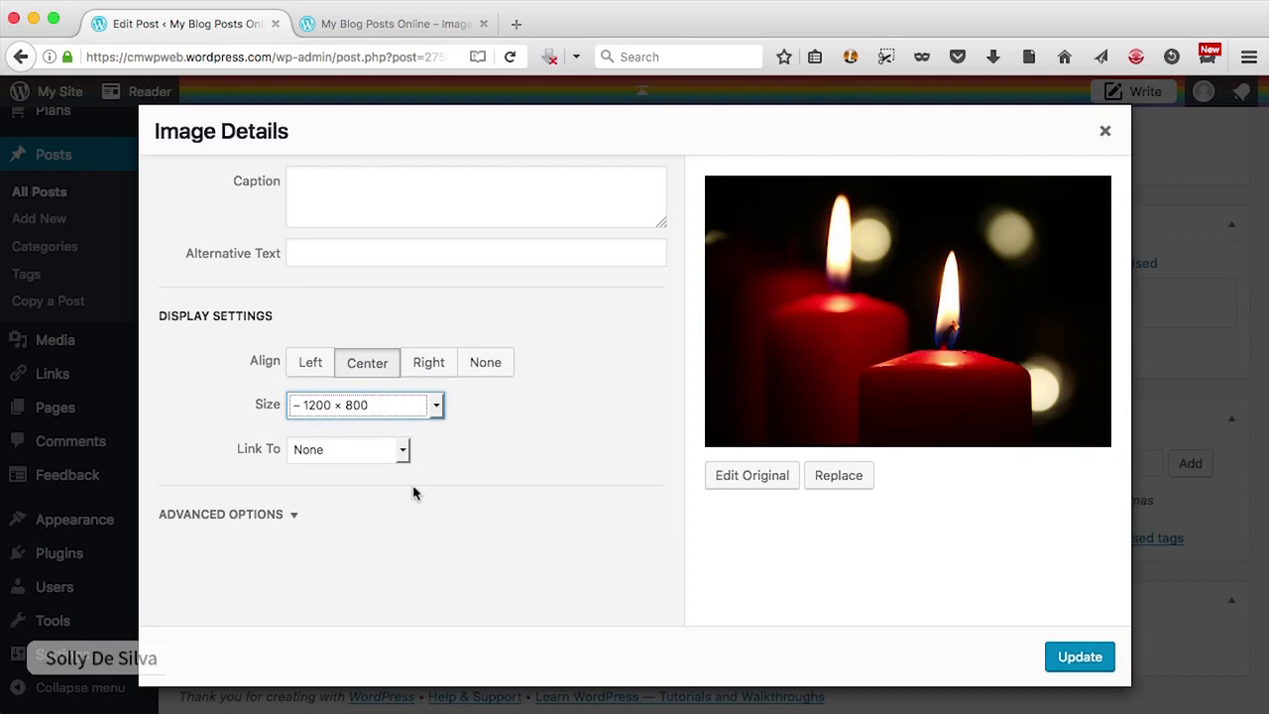
click(1078, 660)
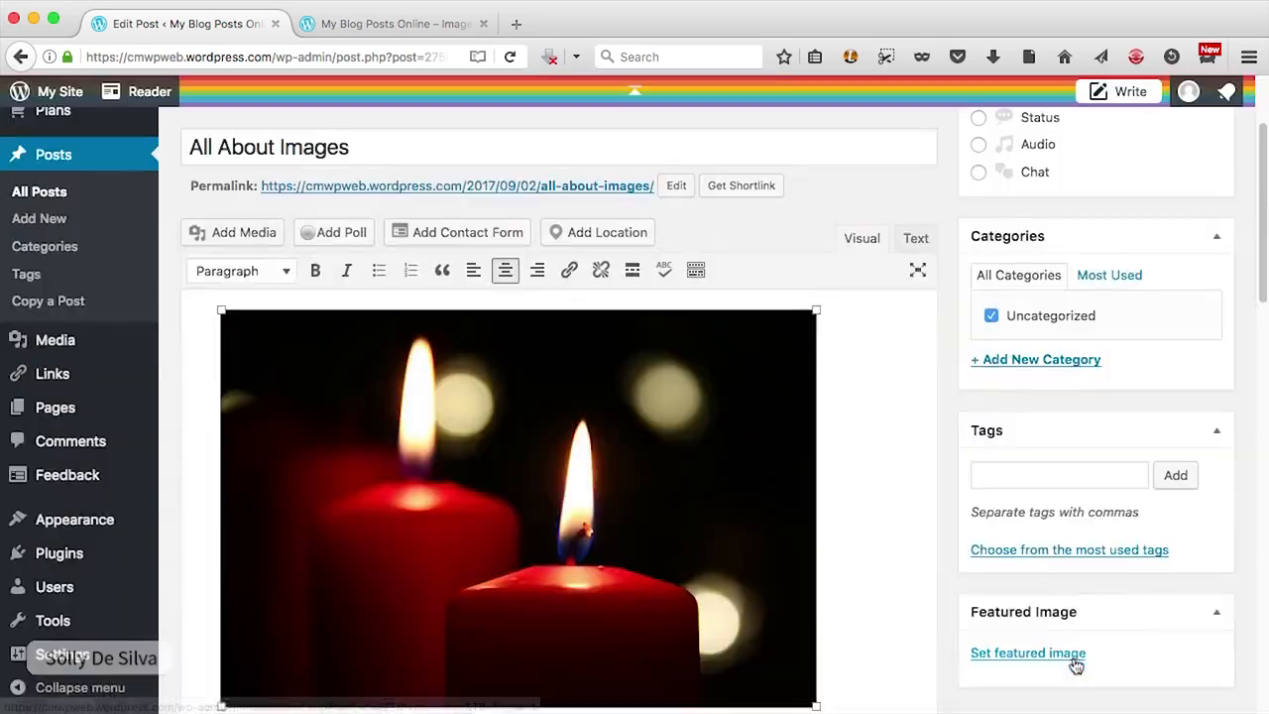
Step: Set the display size of the Like keys image in the post body to 1200 × 675
scroll(887, 402, down, 5)
scroll(885, 402, down, 2)
click(730, 329)
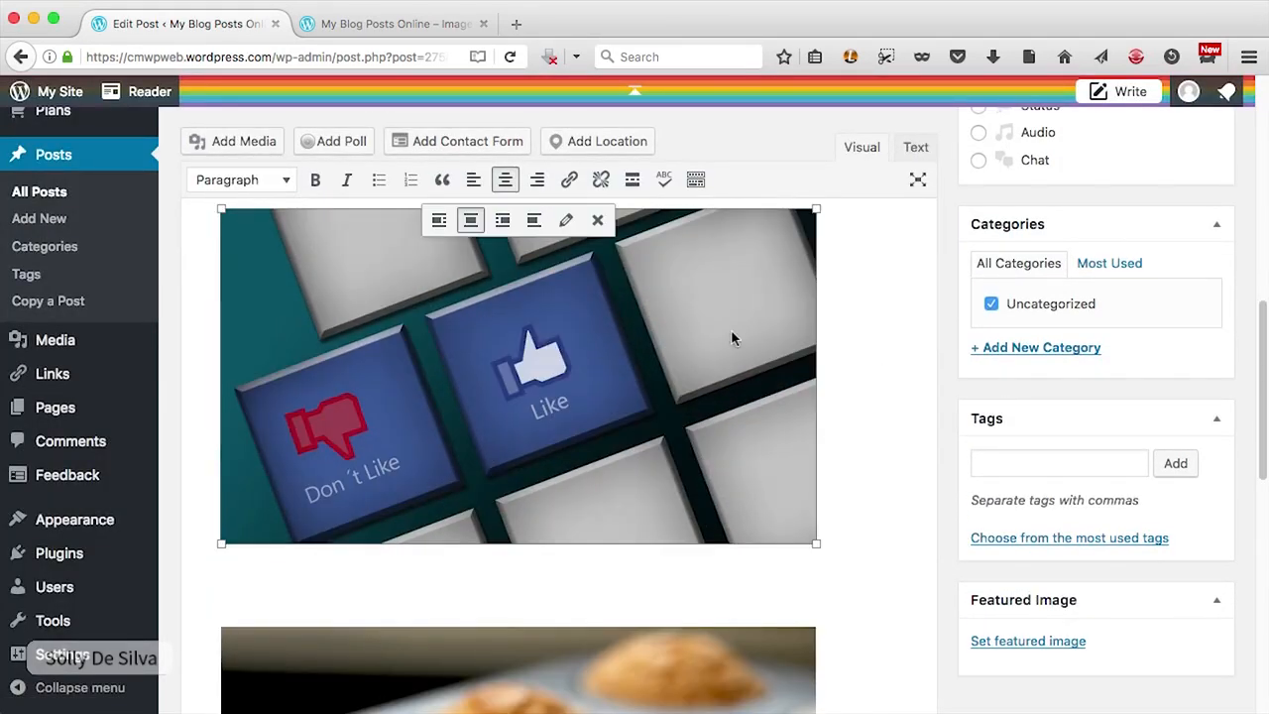
click(567, 222)
click(438, 407)
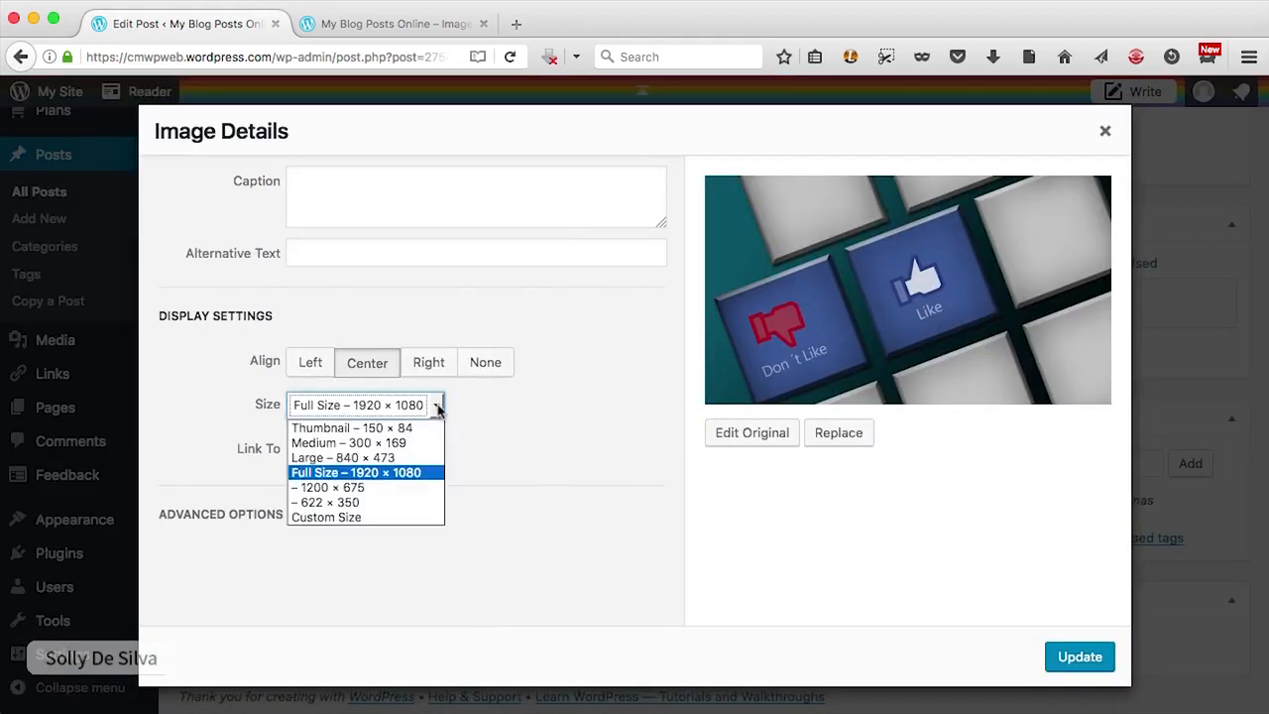
click(369, 486)
click(1080, 656)
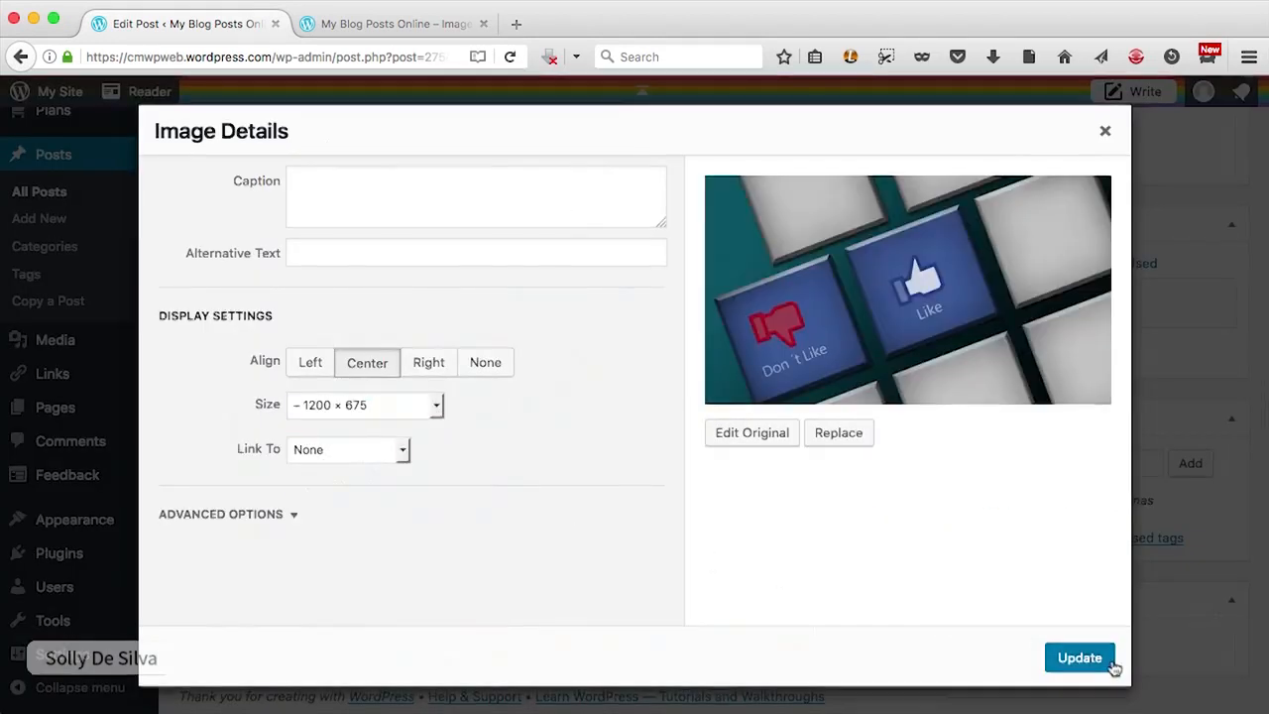
Step: Set the display size of the muffins image in the post body to 1200 × 800
scroll(872, 439, down, 5)
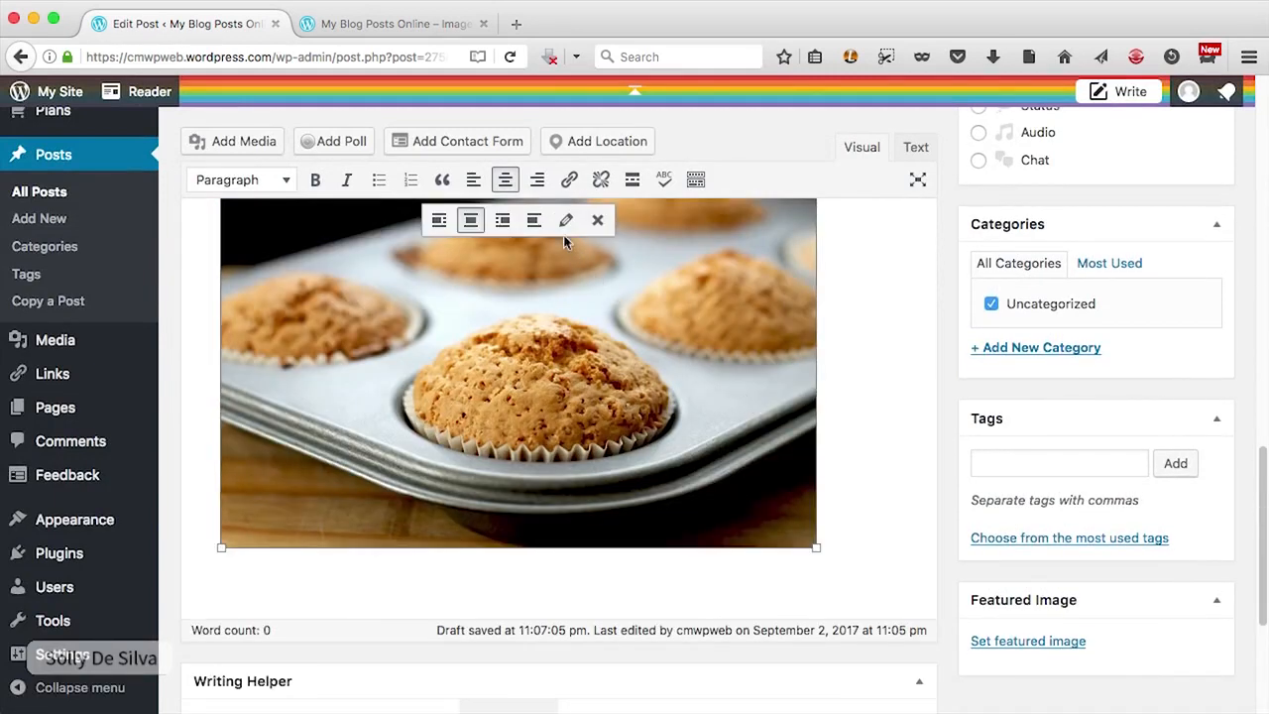
click(565, 220)
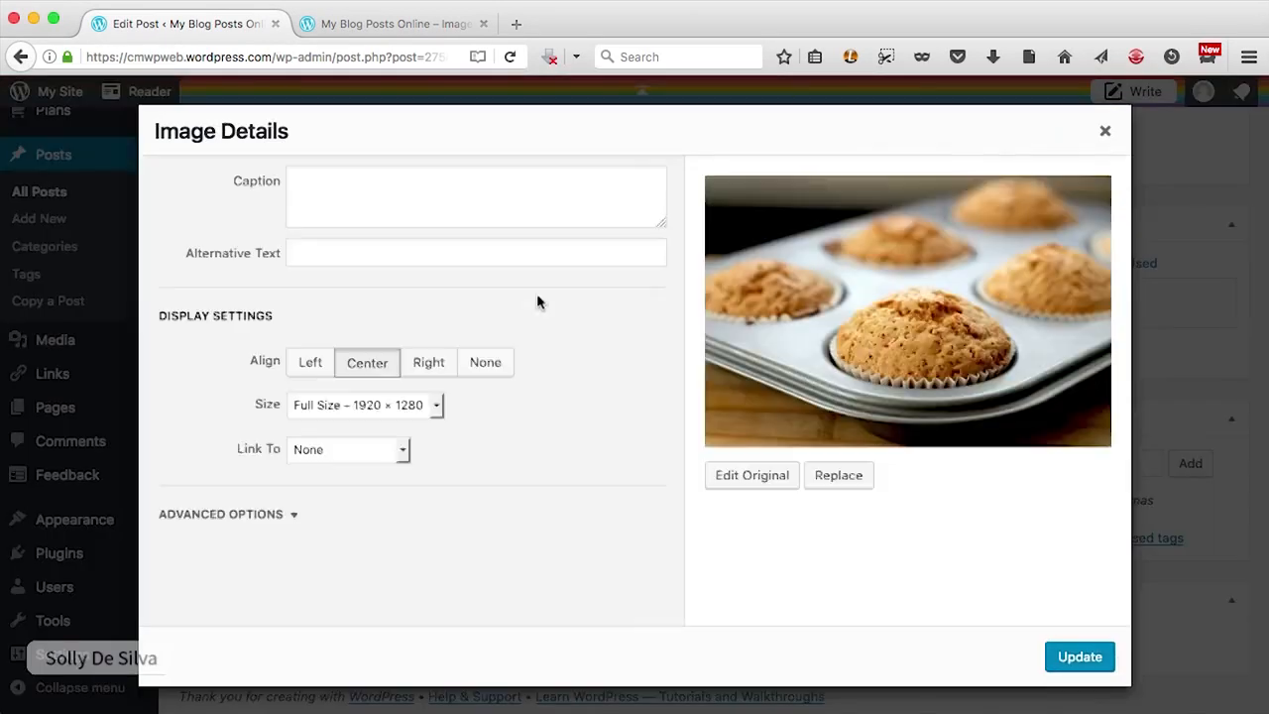
click(412, 415)
click(362, 489)
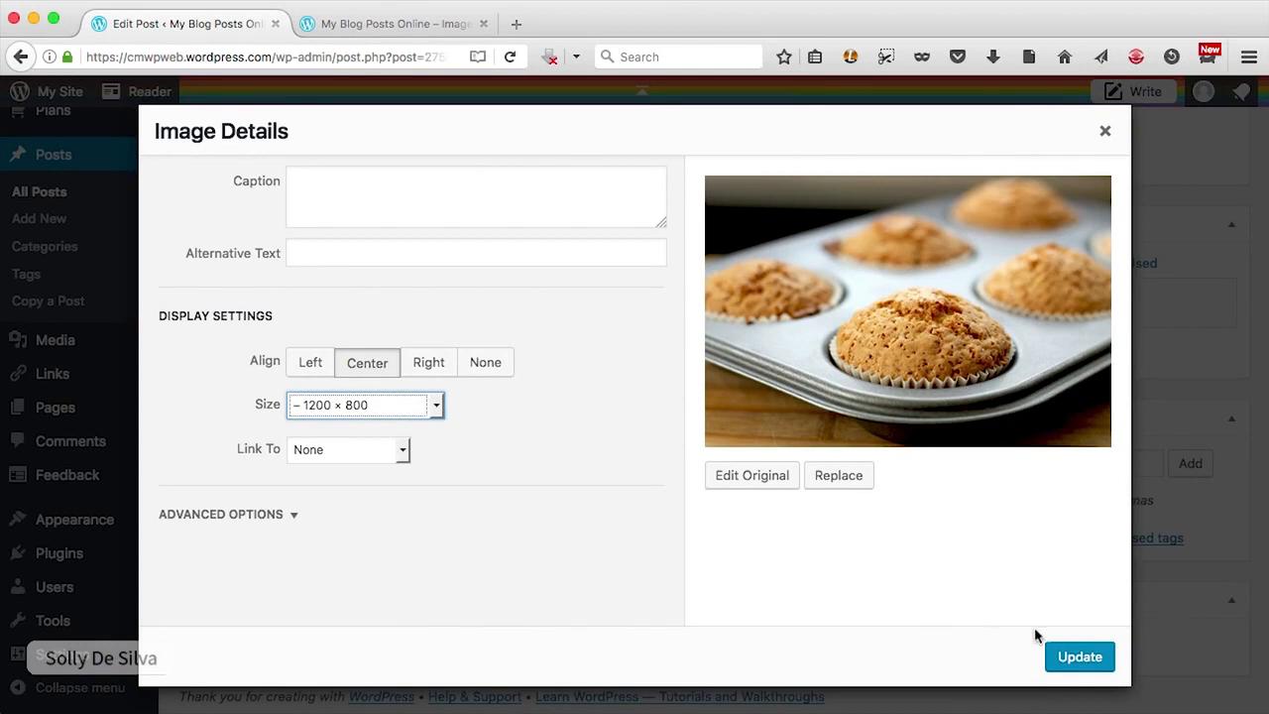
click(1088, 657)
Step: Update the published "All About Images" post with the resized images
scroll(1185, 417, up, 10)
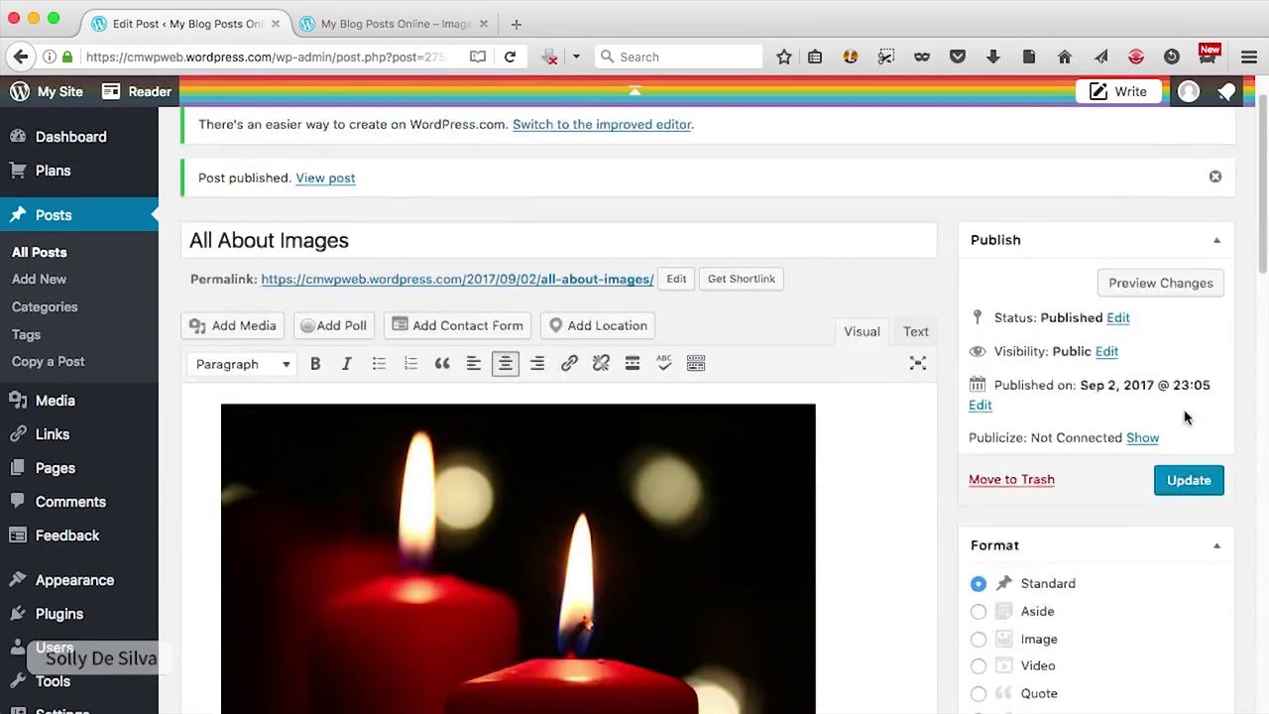
scroll(1185, 416, up, 2)
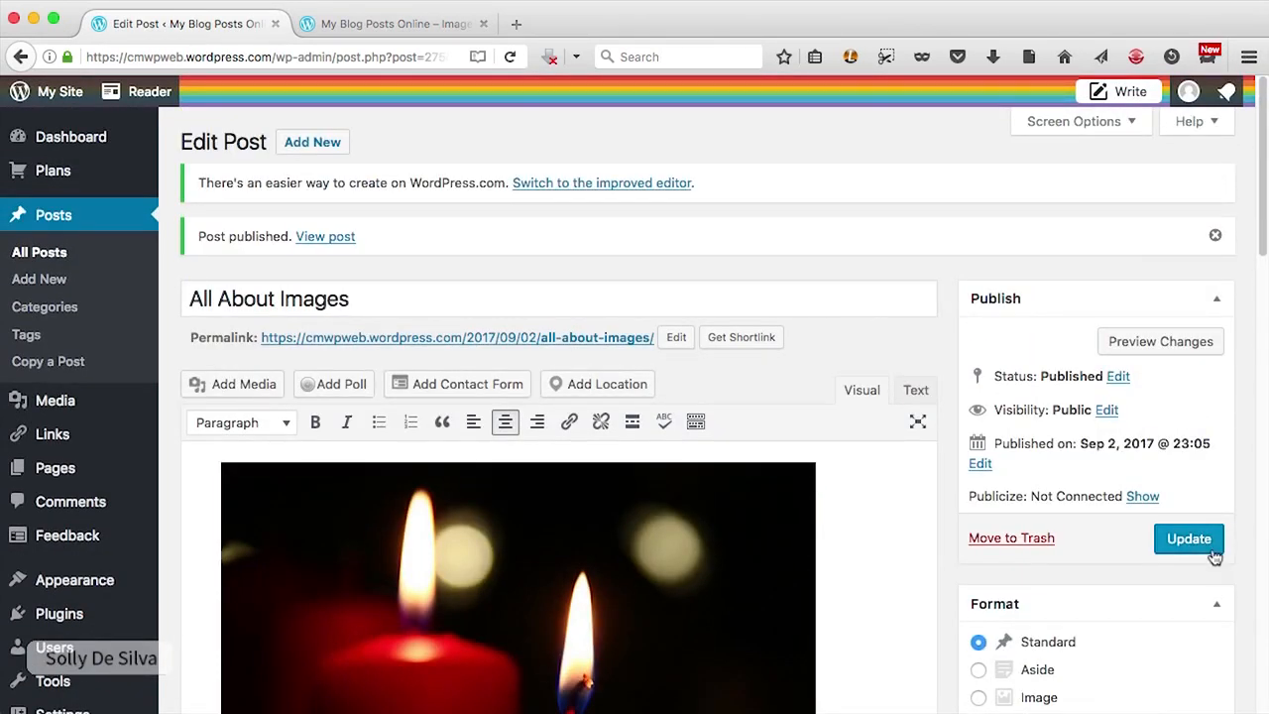
click(1213, 554)
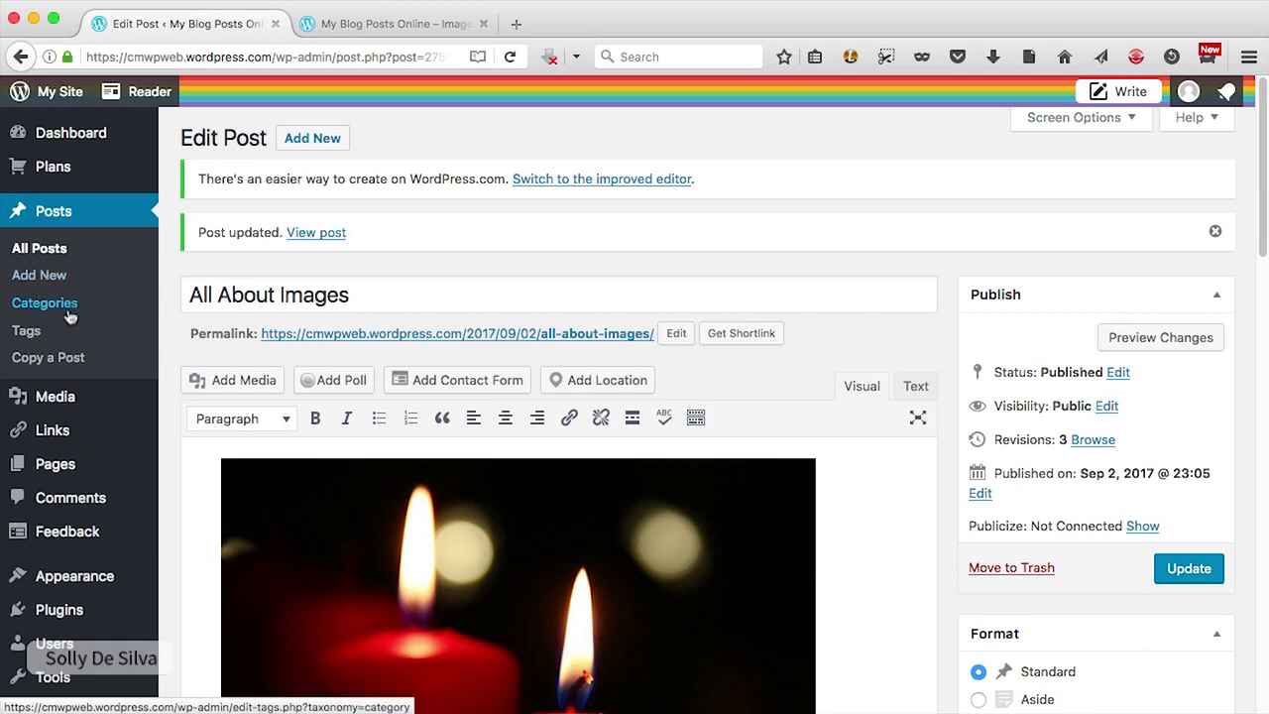
Step: Open the list of all posts and use Quick Edit to correct the "Camesras & Tripods" title to "Cameras & Tripods"
click(54, 249)
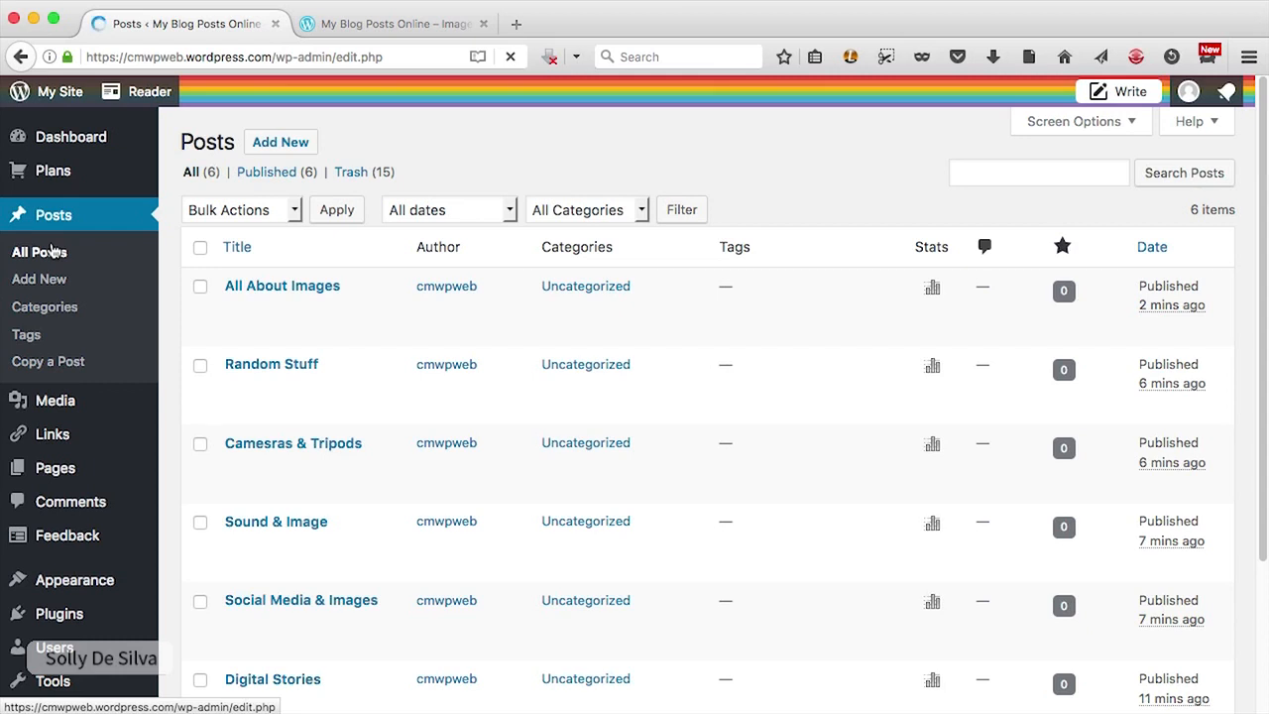
scroll(807, 303, down, 3)
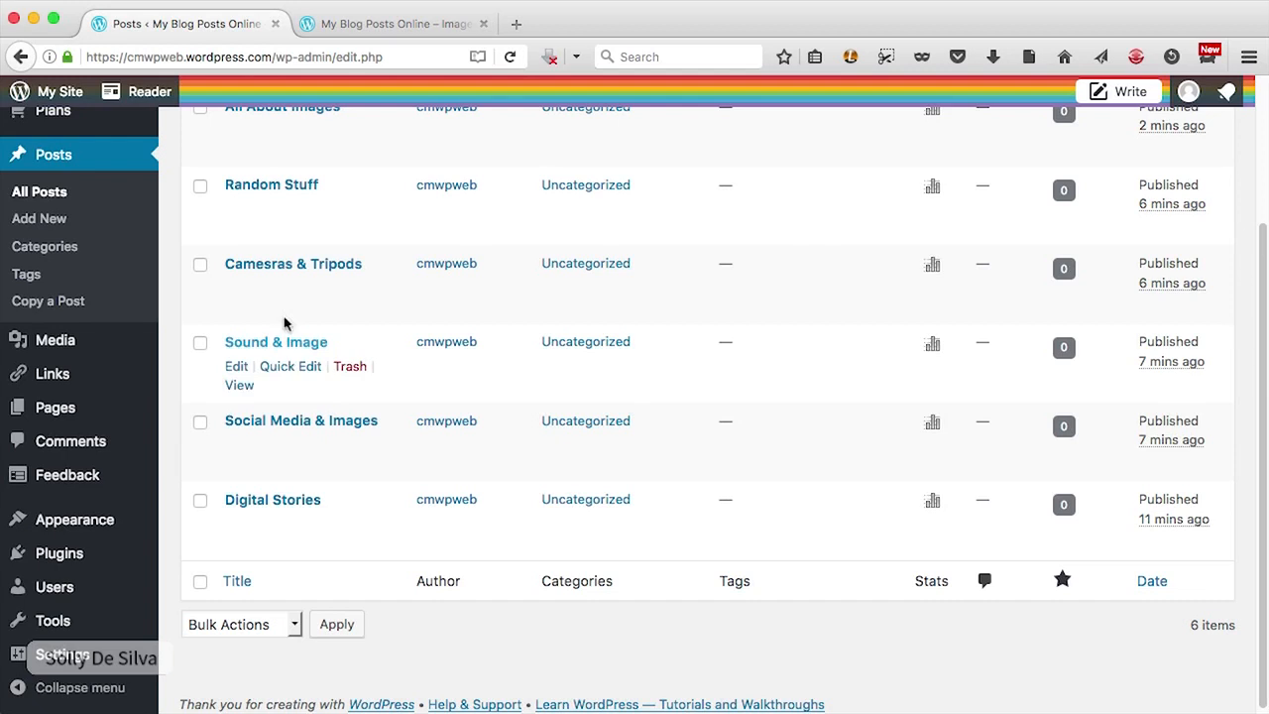
scroll(281, 260, up, 1)
scroll(280, 250, up, 2)
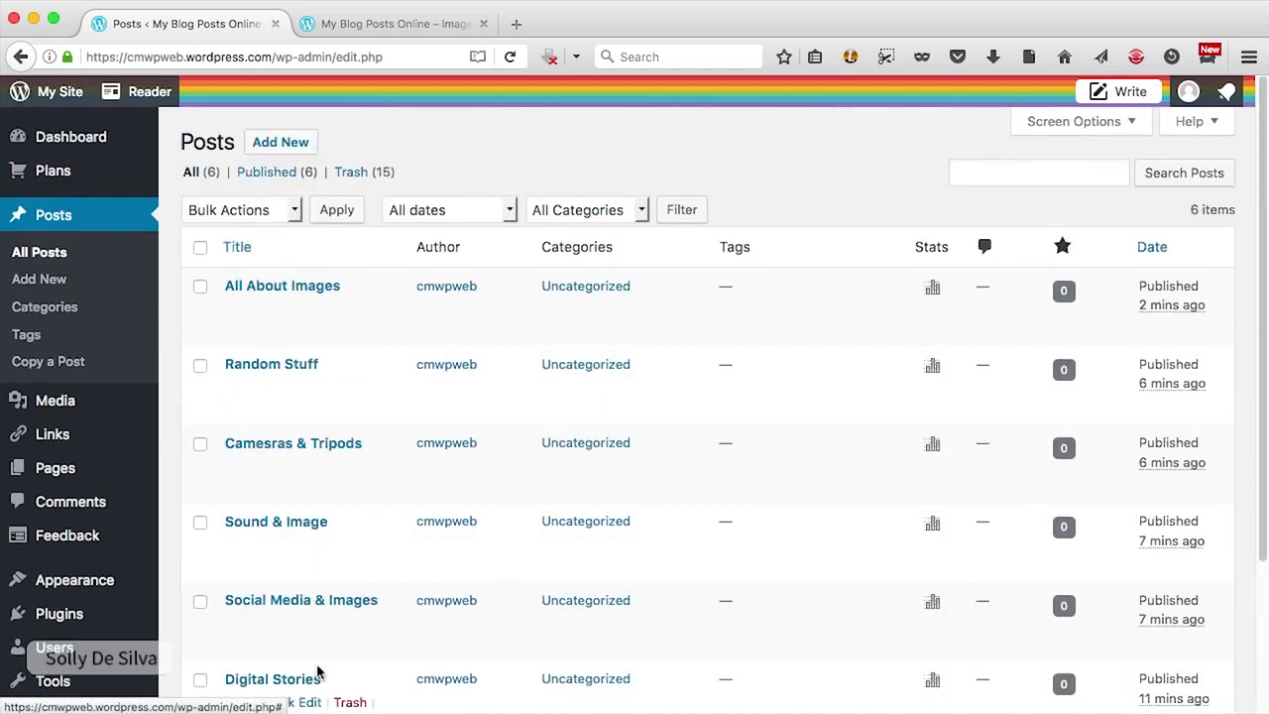
scroll(320, 671, down, 2)
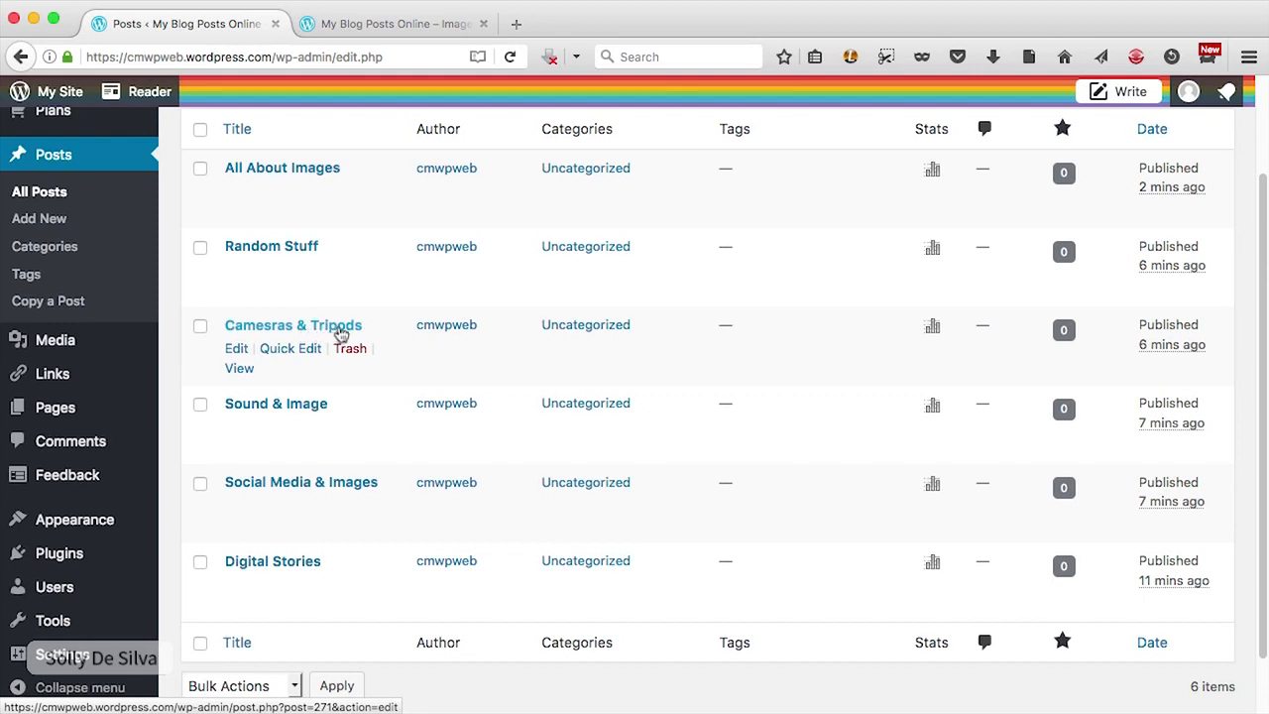
click(282, 349)
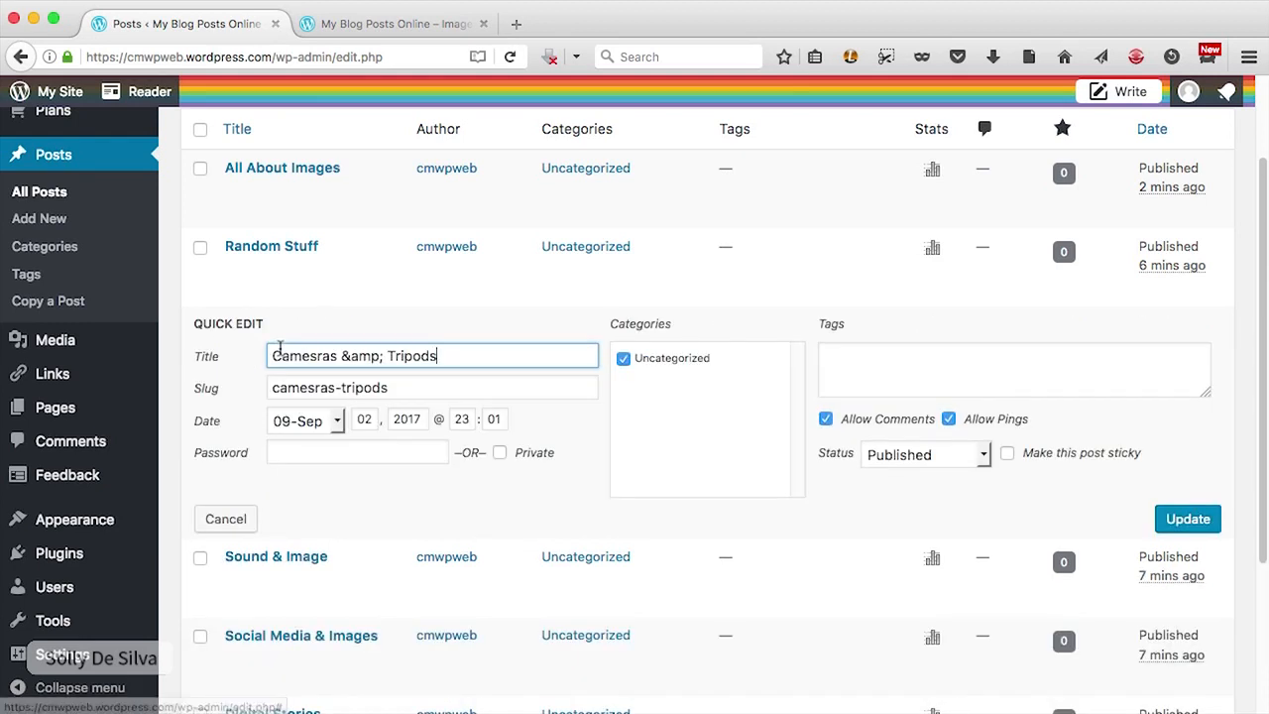
click(315, 355)
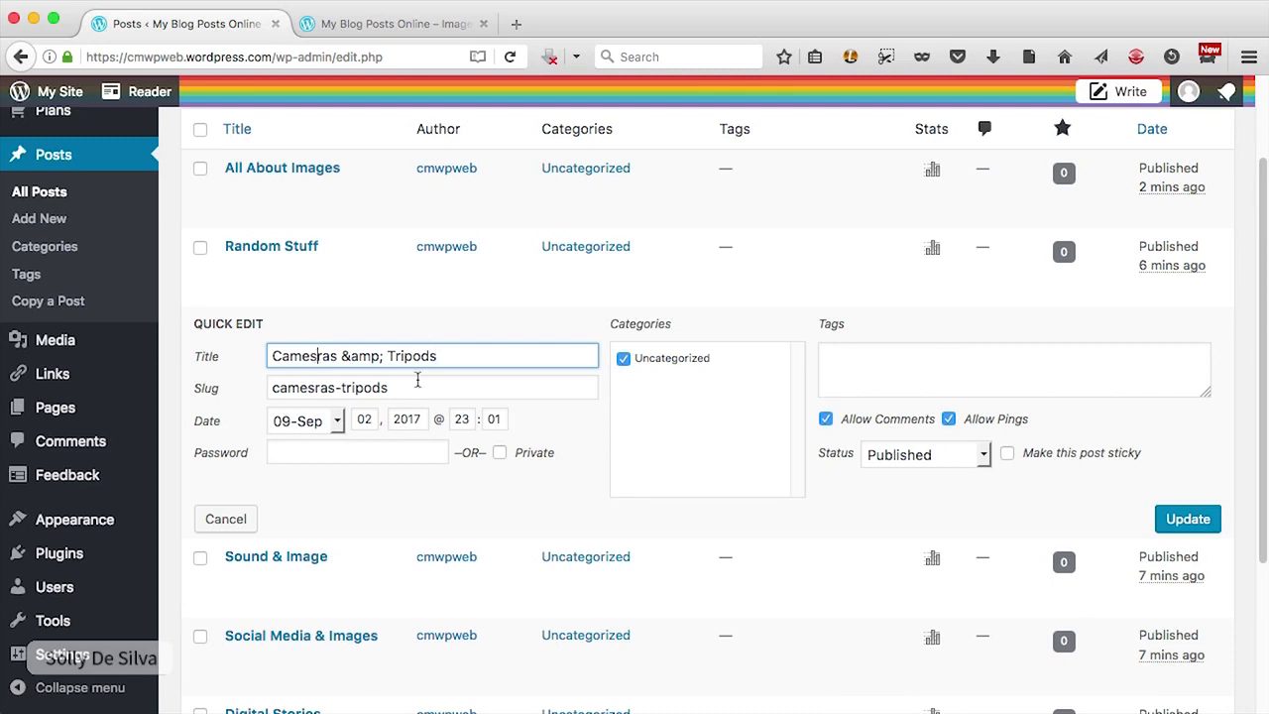
key(BackSpace)
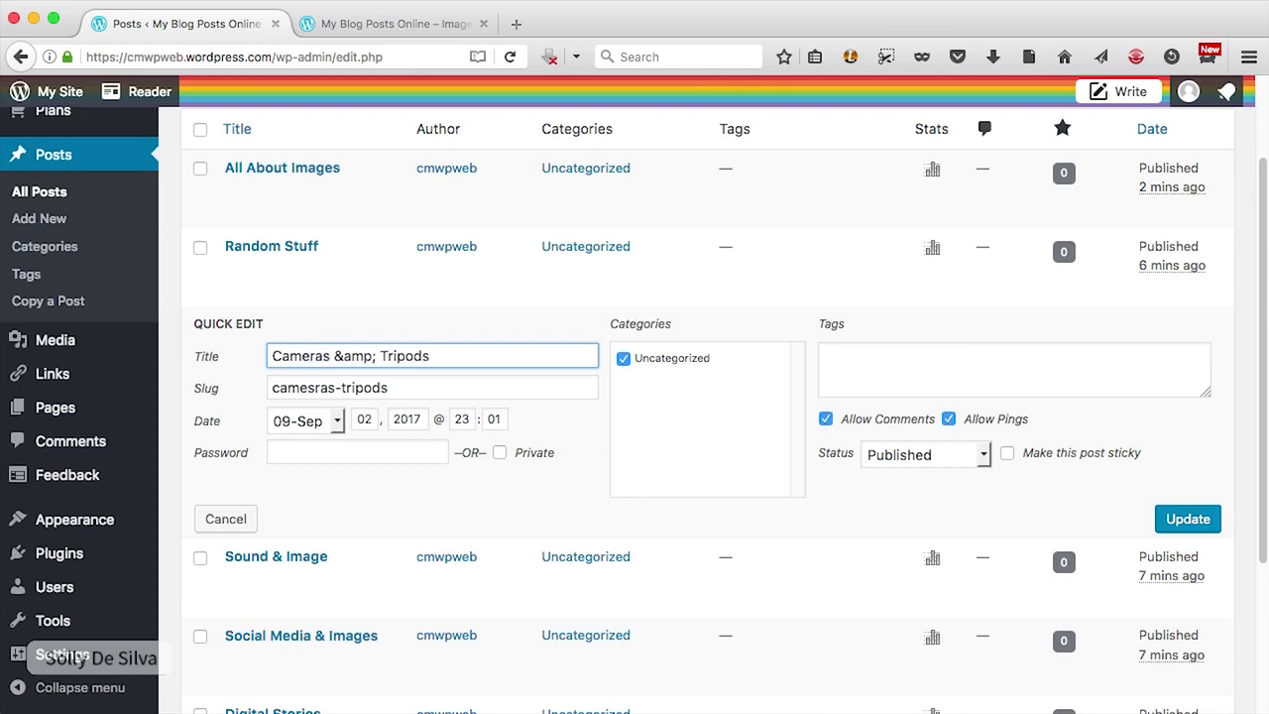
click(1189, 528)
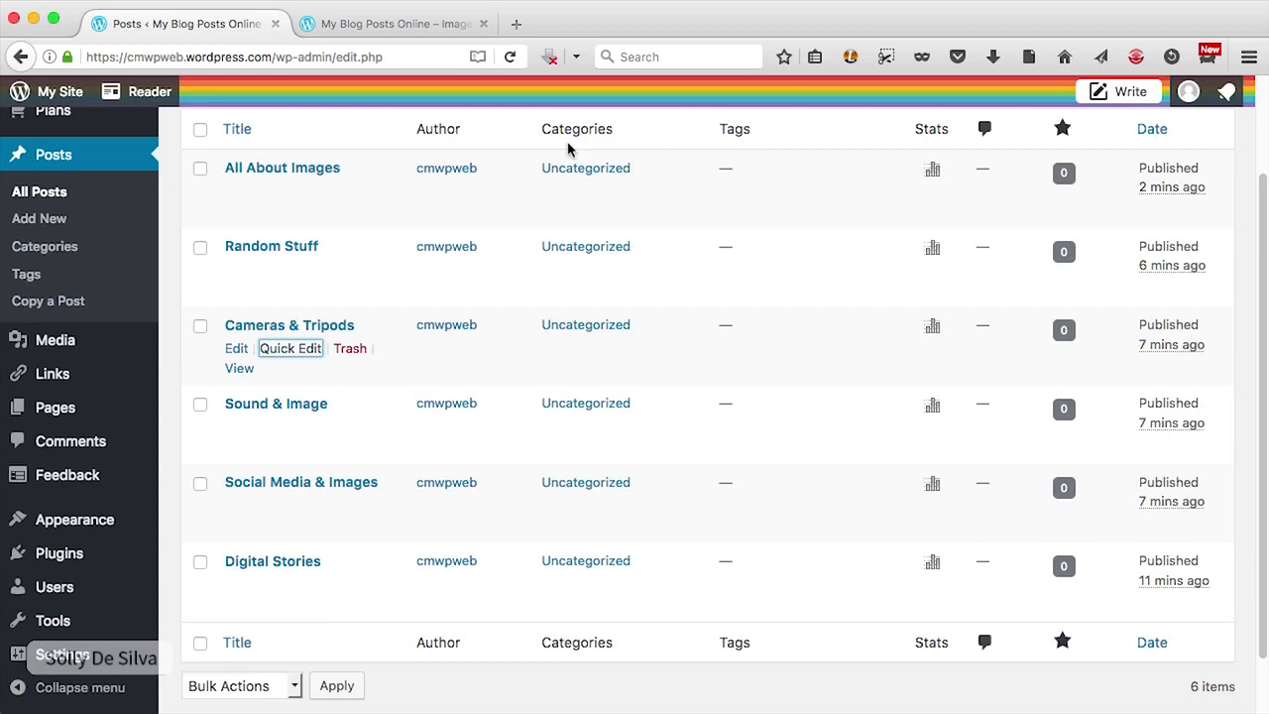
Step: Open the post categories and add a new category named "Sound & Image"
scroll(790, 382, down, 2)
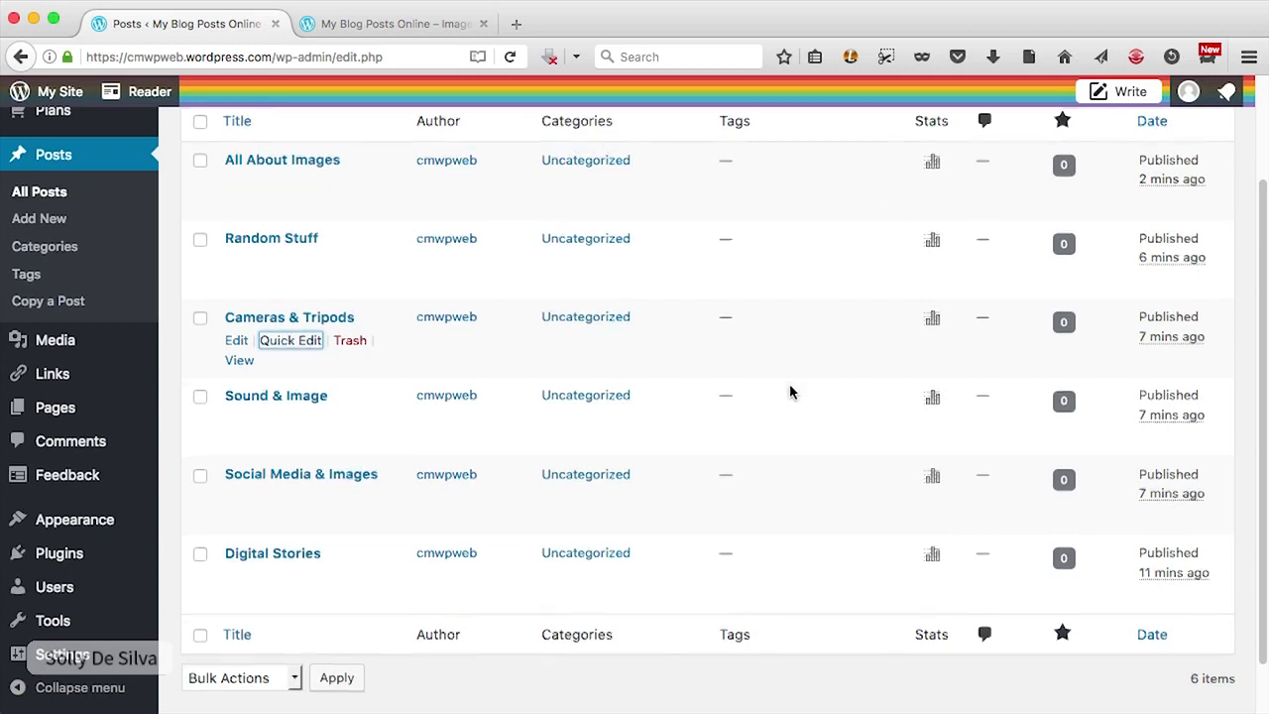
scroll(823, 406, up, 5)
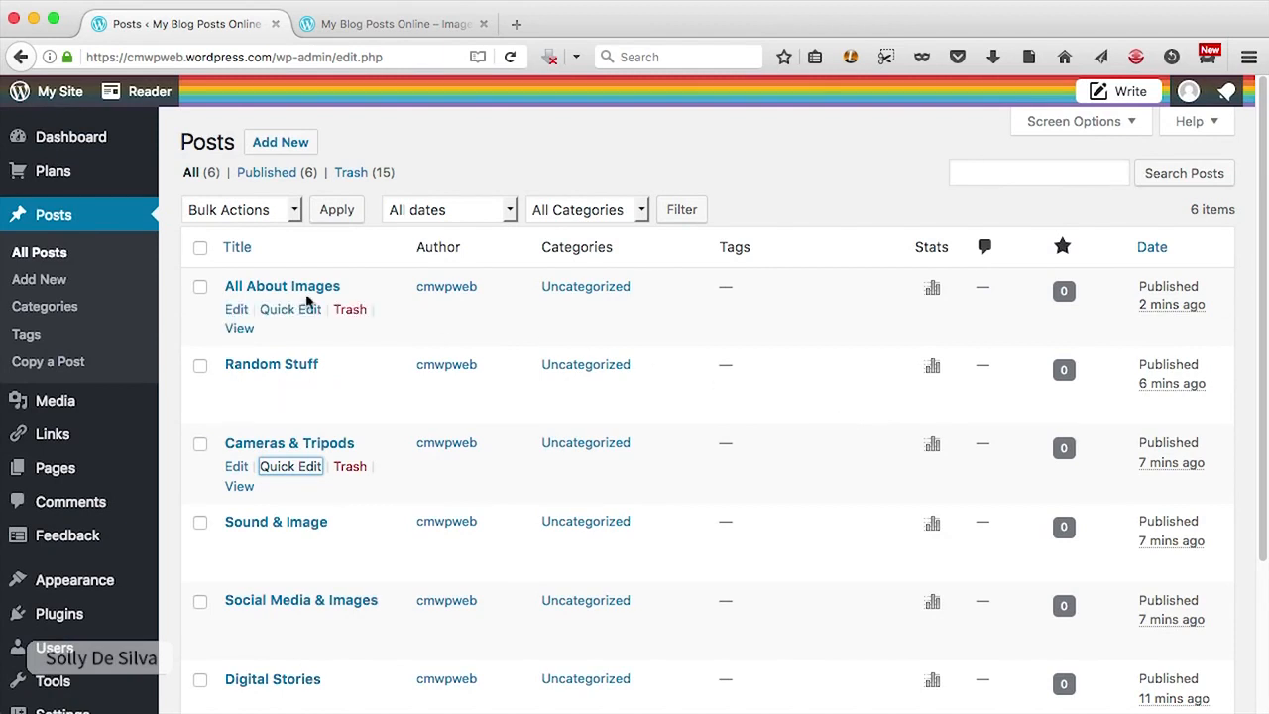
click(36, 315)
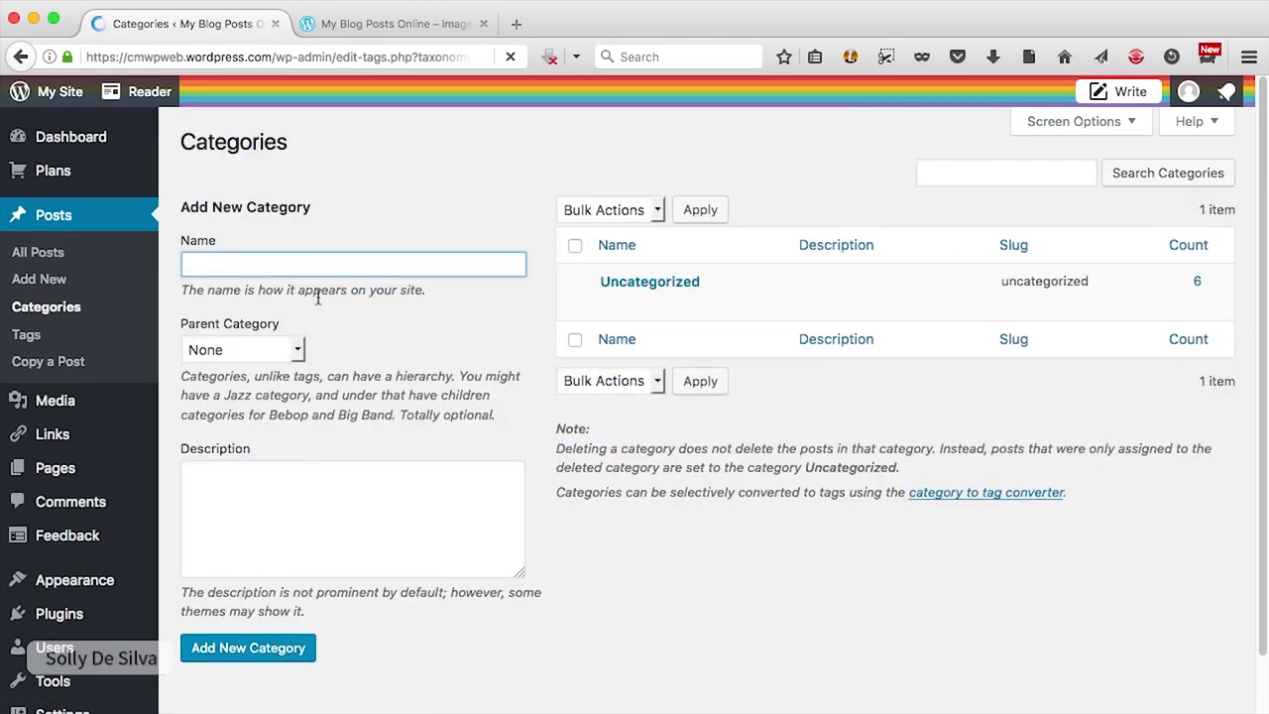
text(Sound & Image)
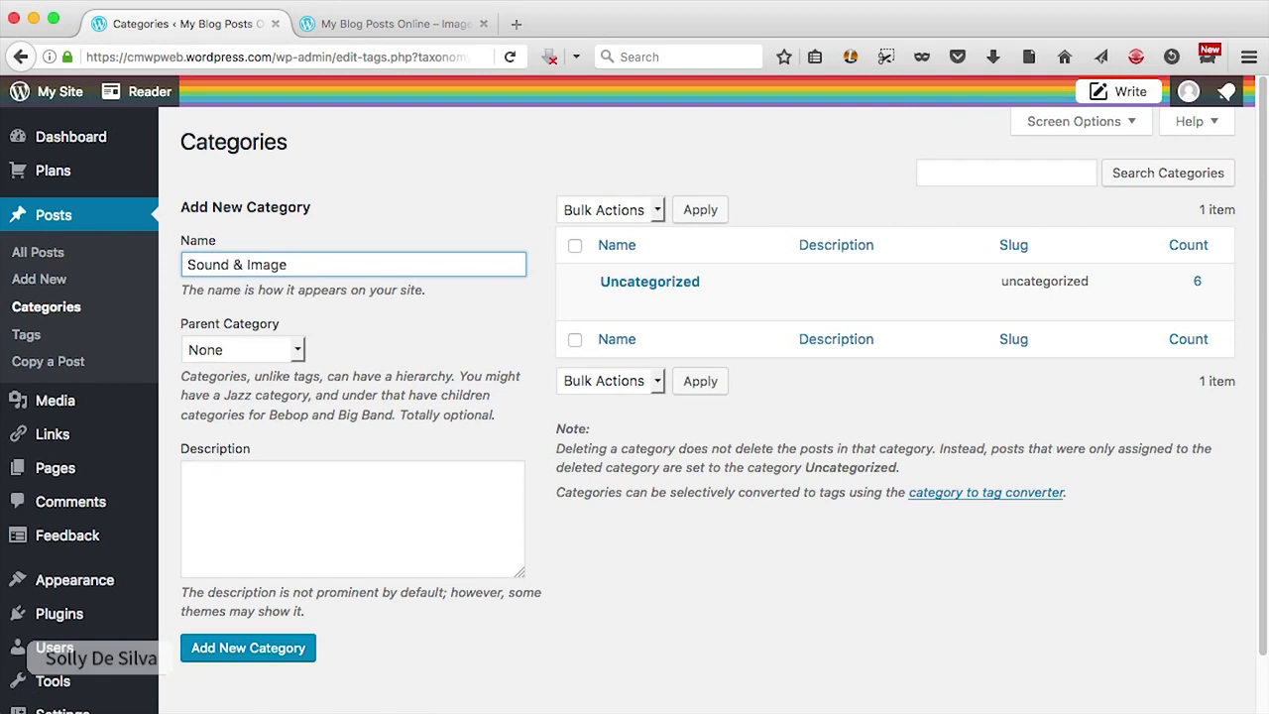
click(281, 659)
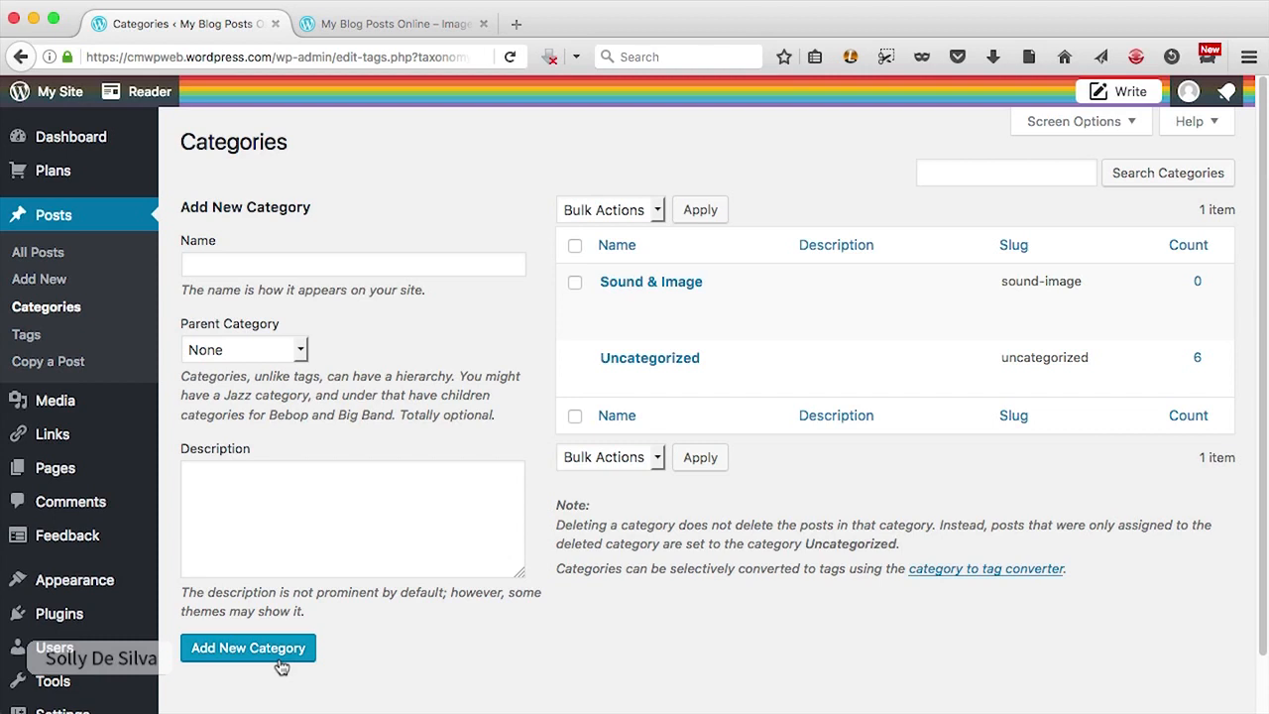
Step: Add a new top-level post category named "Digital Stories"
click(292, 260)
text(D)
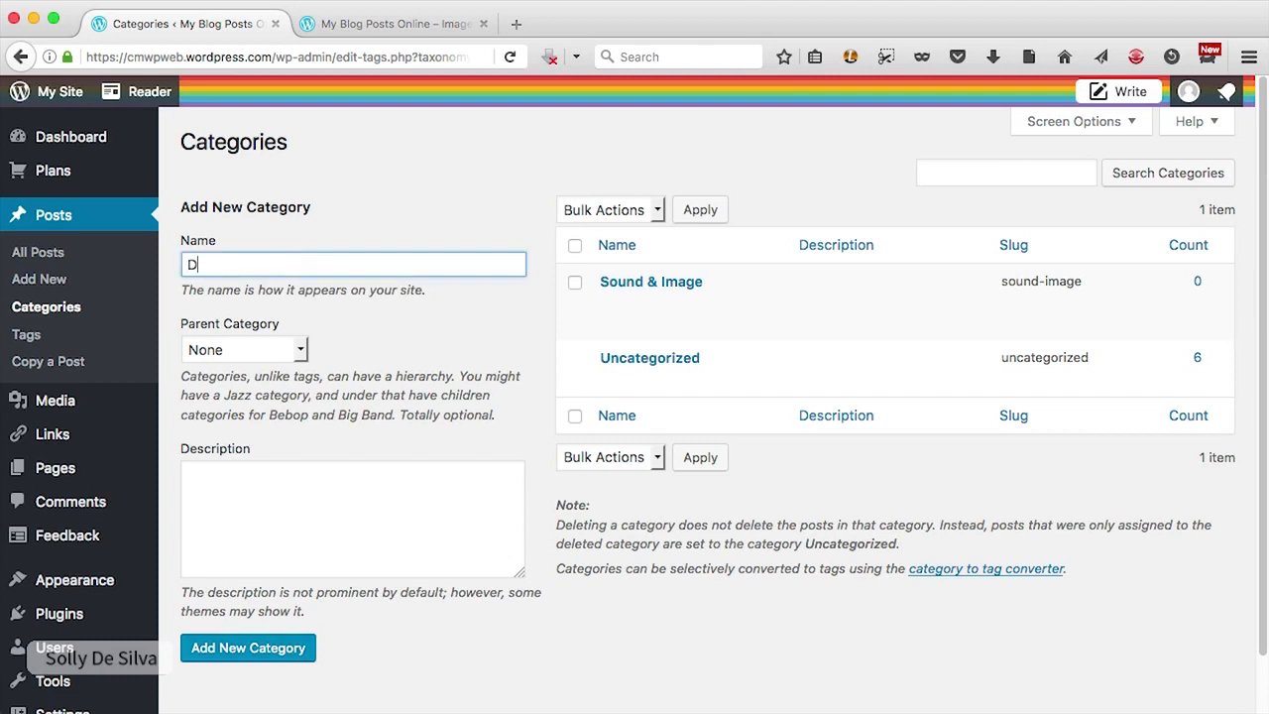
text(igital Stories)
click(298, 664)
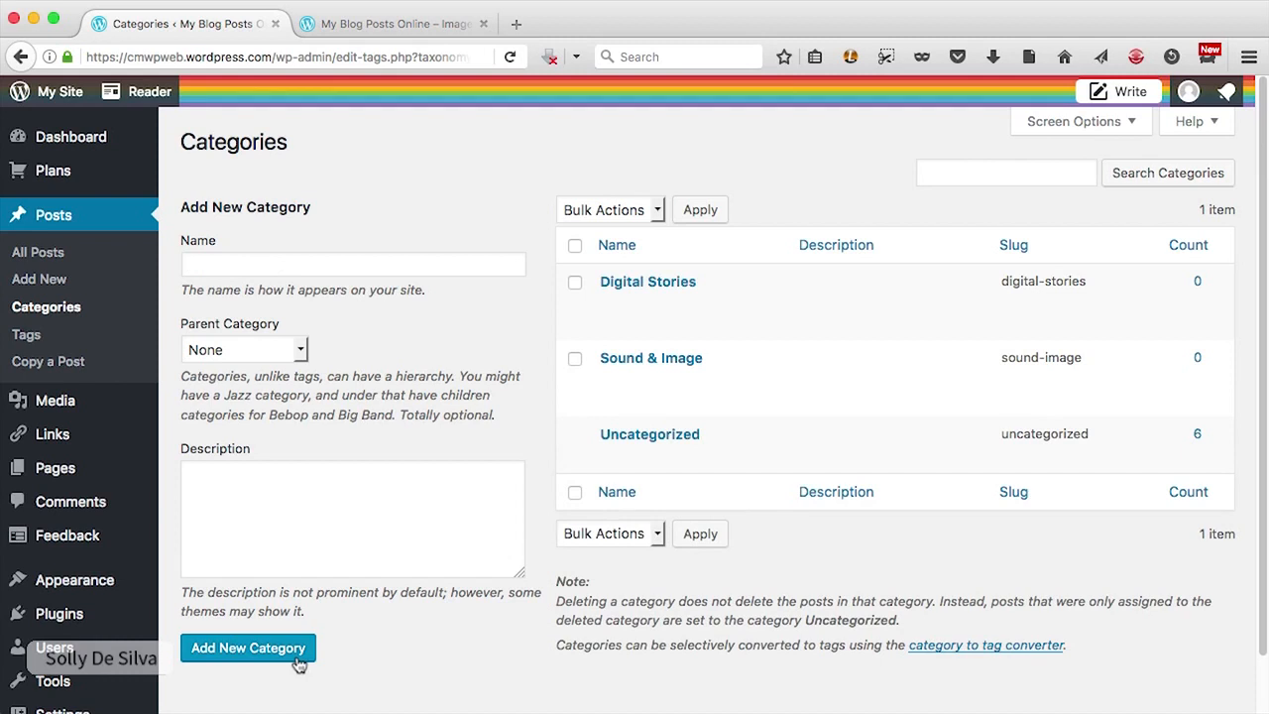
Step: Add a new top-level post category named "Random Stuff"
click(230, 266)
text(Random Stuff)
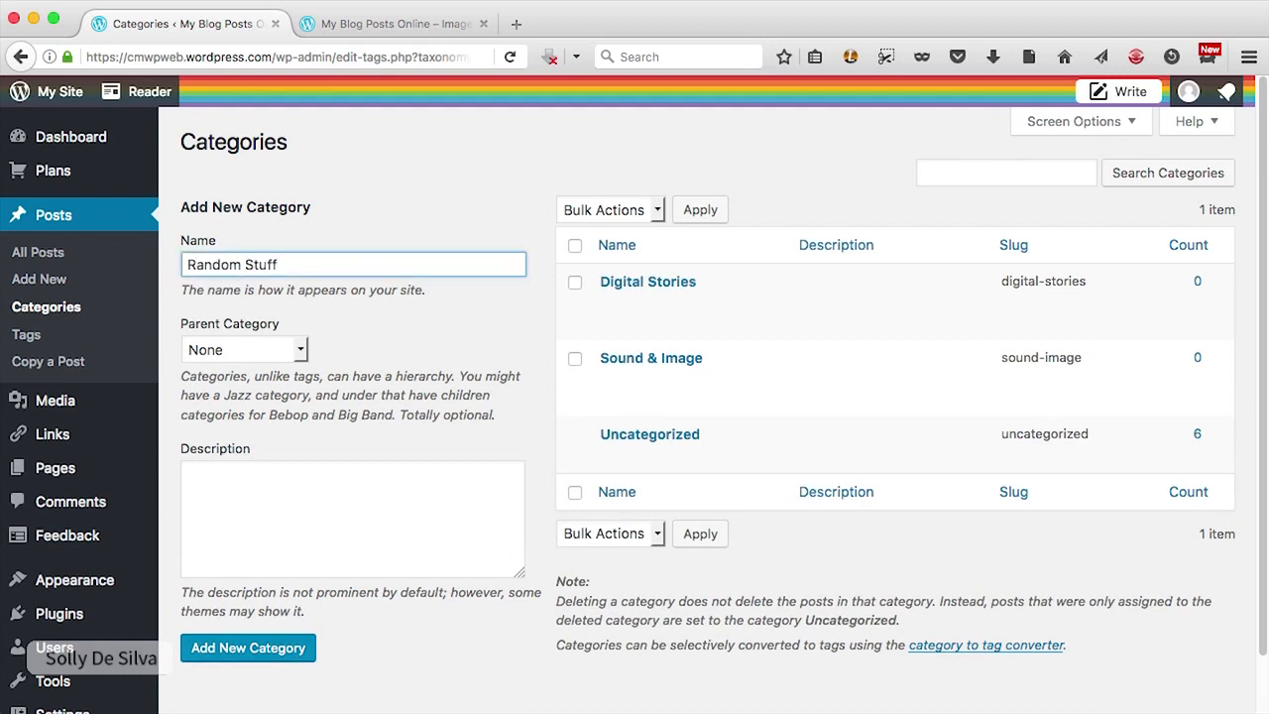
click(208, 645)
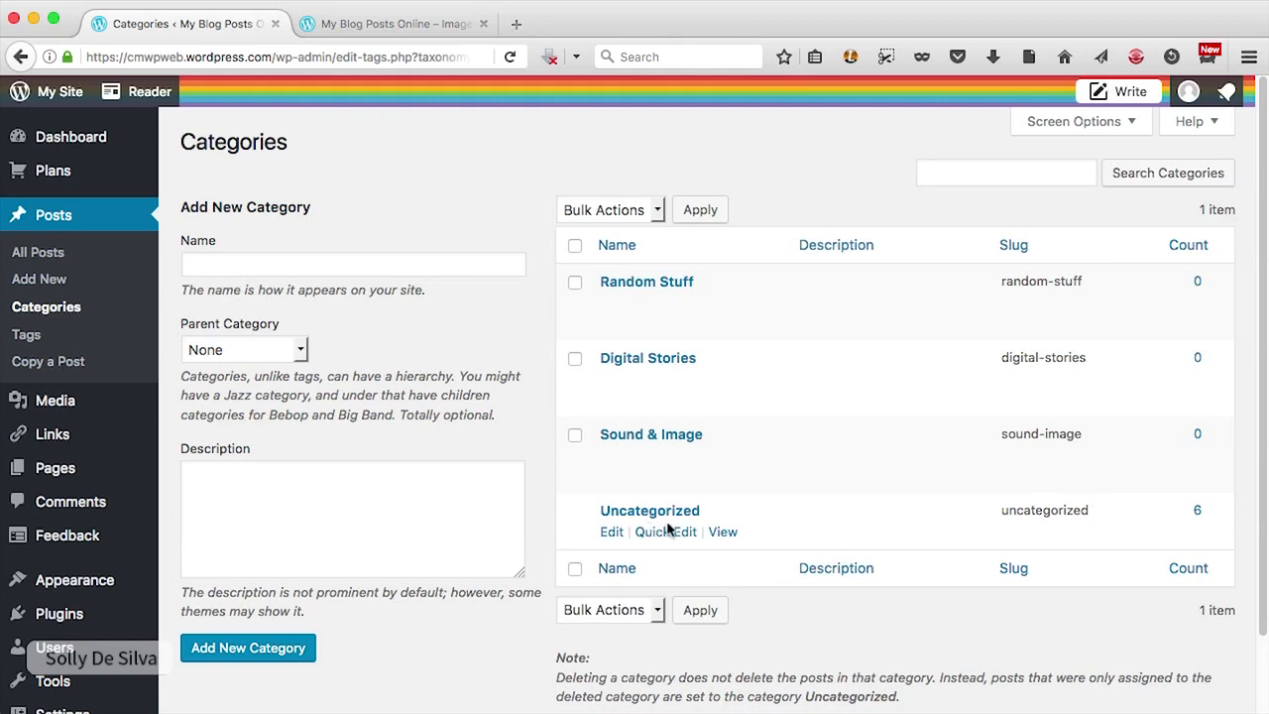
Step: Open the list of uncategorized posts and use Quick Edit to move "All About Images" from Uncategorized to the "Sound & Image" category
click(1198, 514)
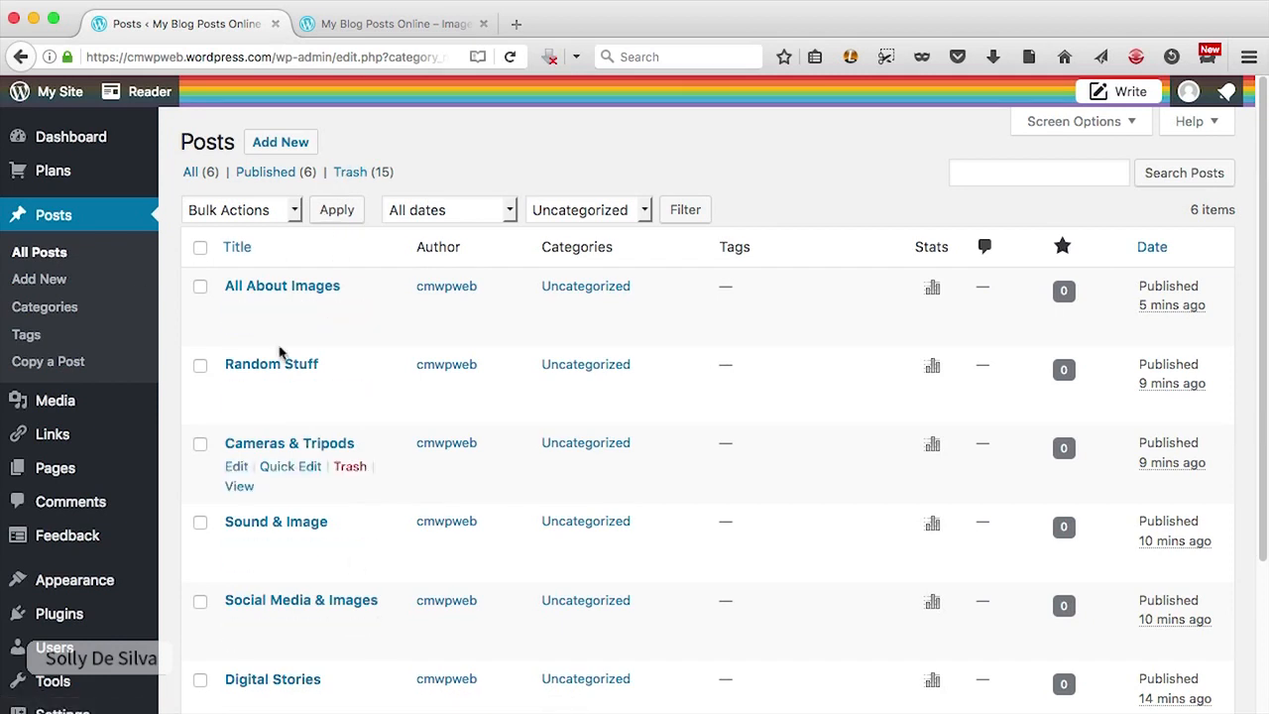
click(291, 310)
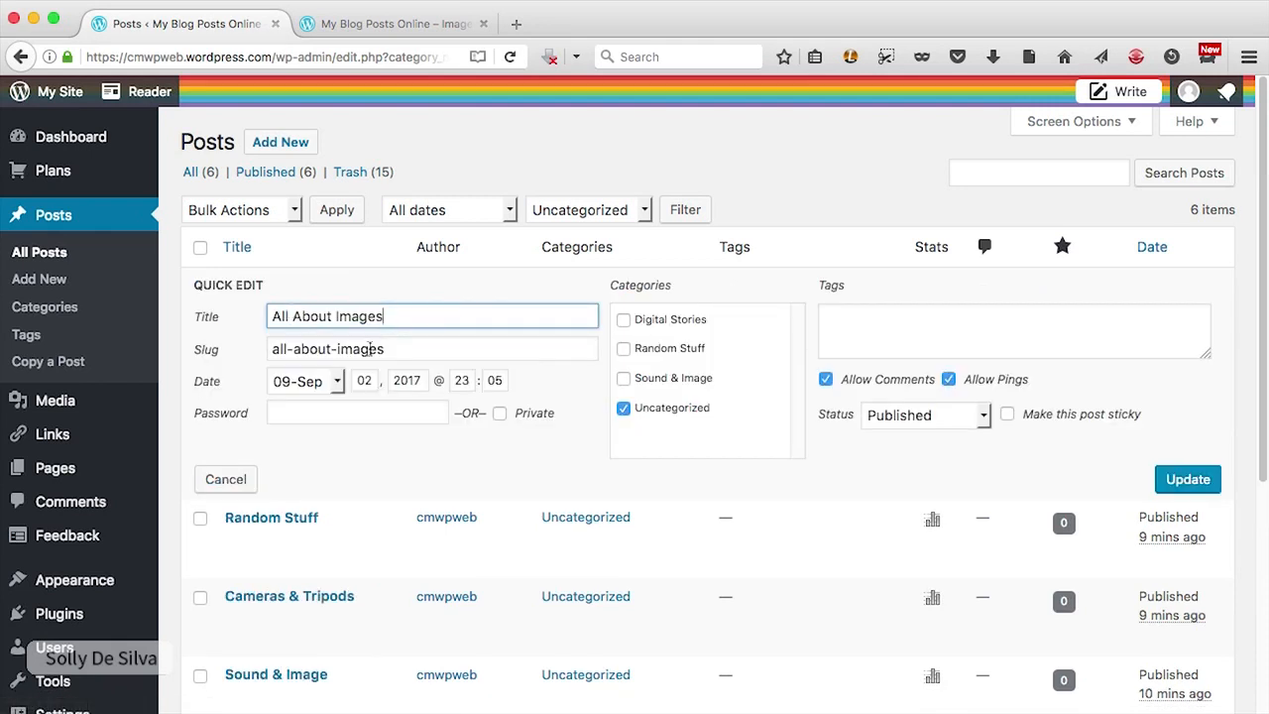
click(623, 381)
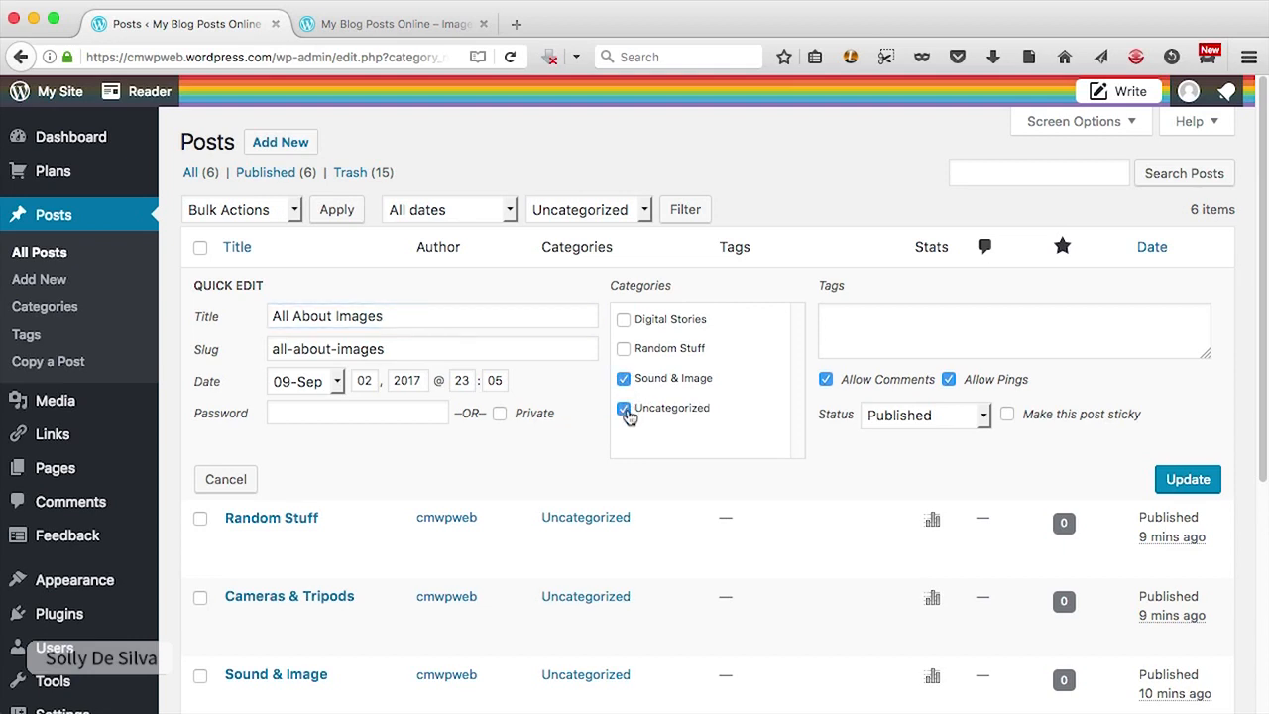
click(624, 408)
click(1186, 486)
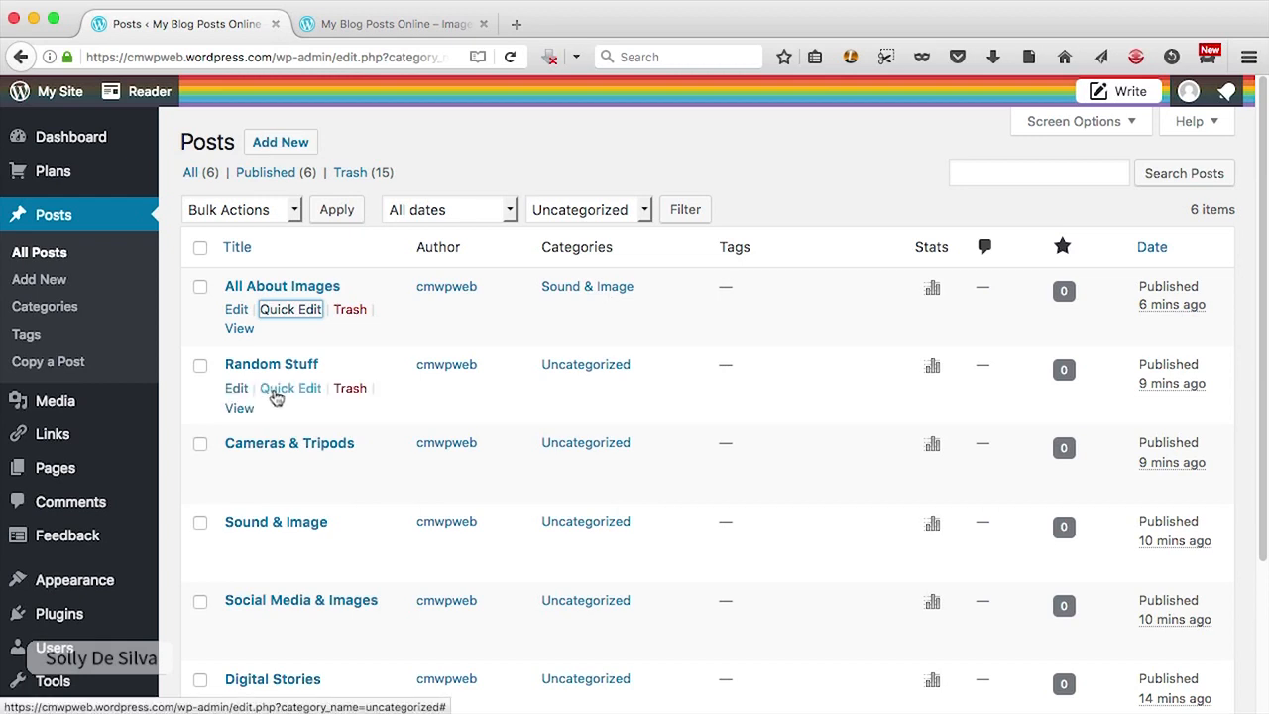
Step: Use Quick Edit to move the "Random Stuff" post from Uncategorized to the "Random Stuff" category
click(279, 393)
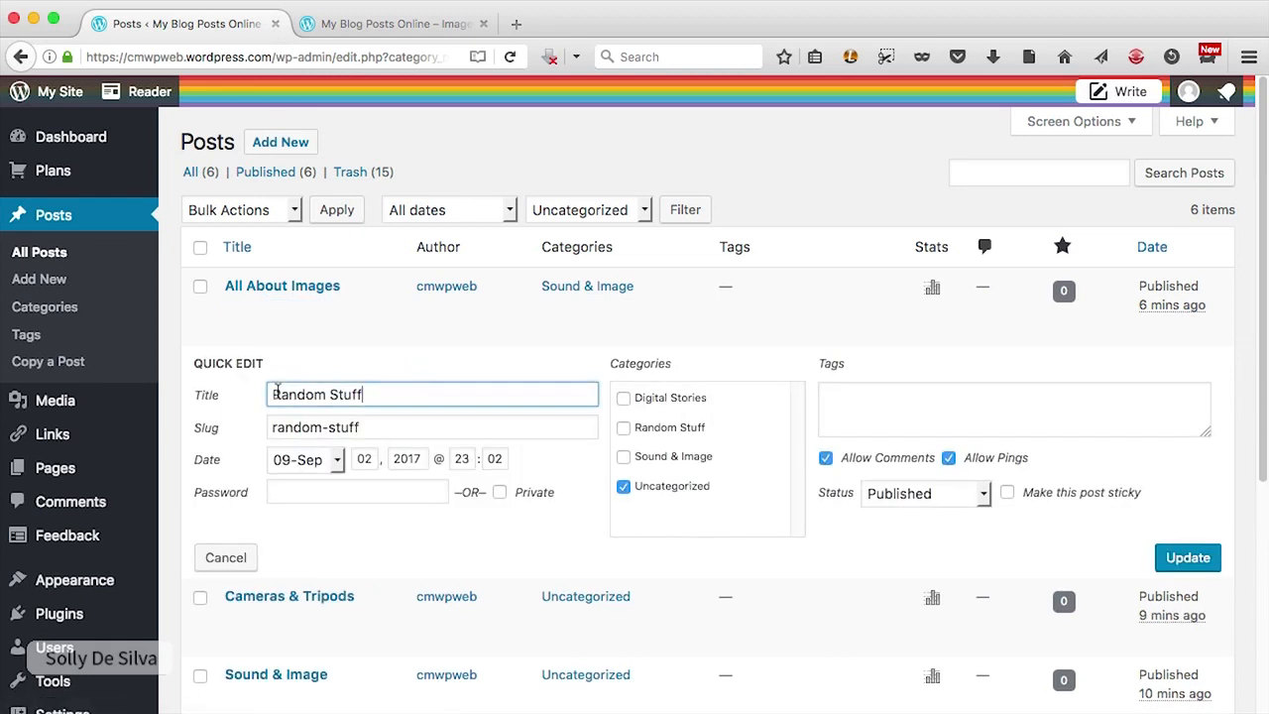
click(623, 429)
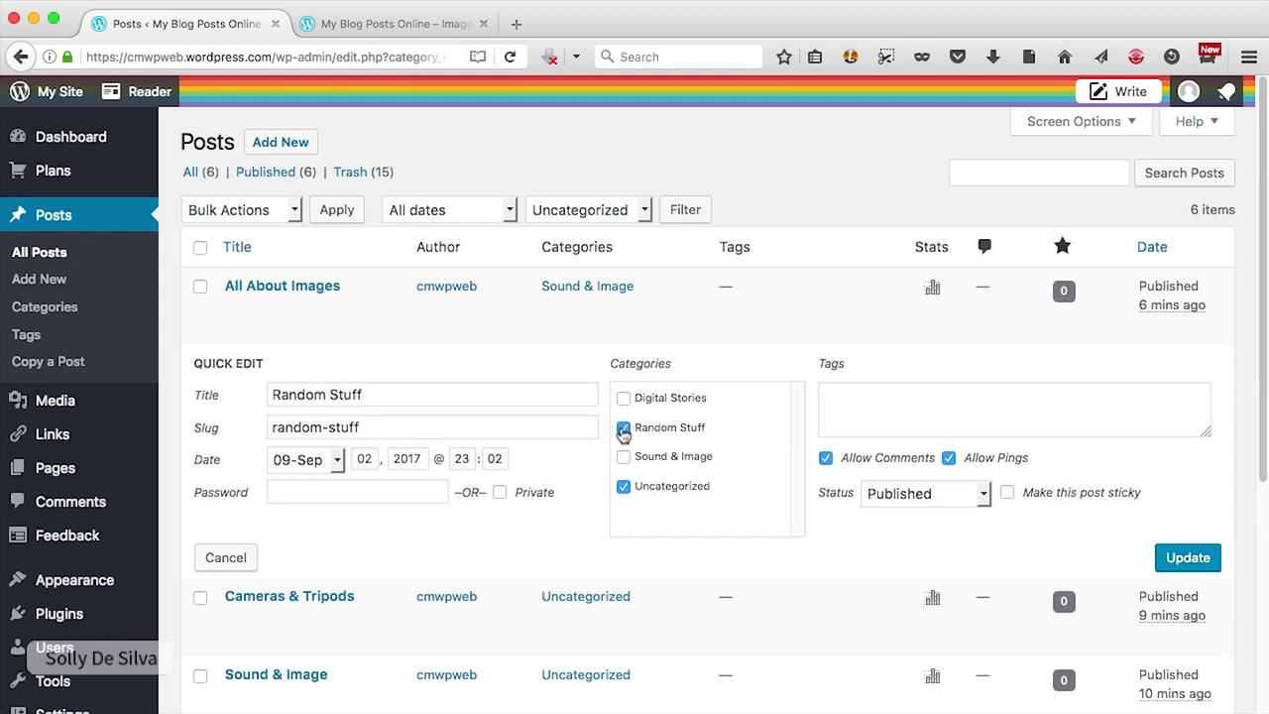
click(626, 490)
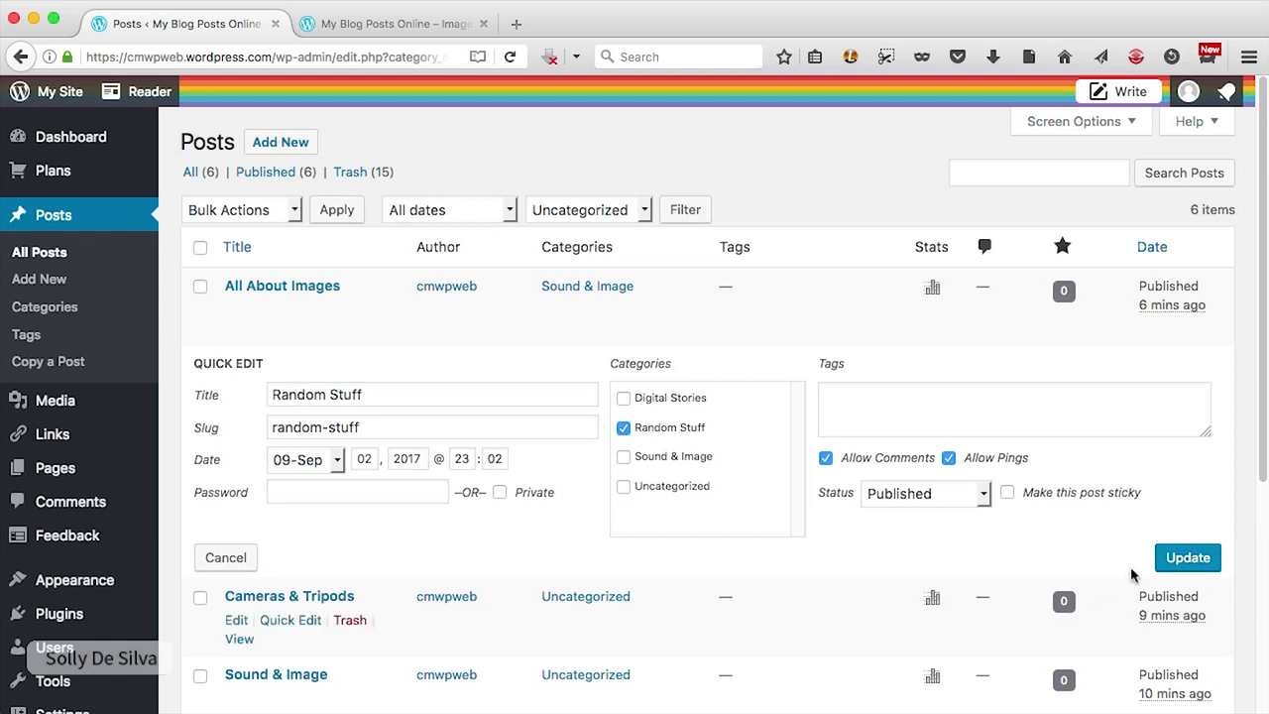
click(1176, 563)
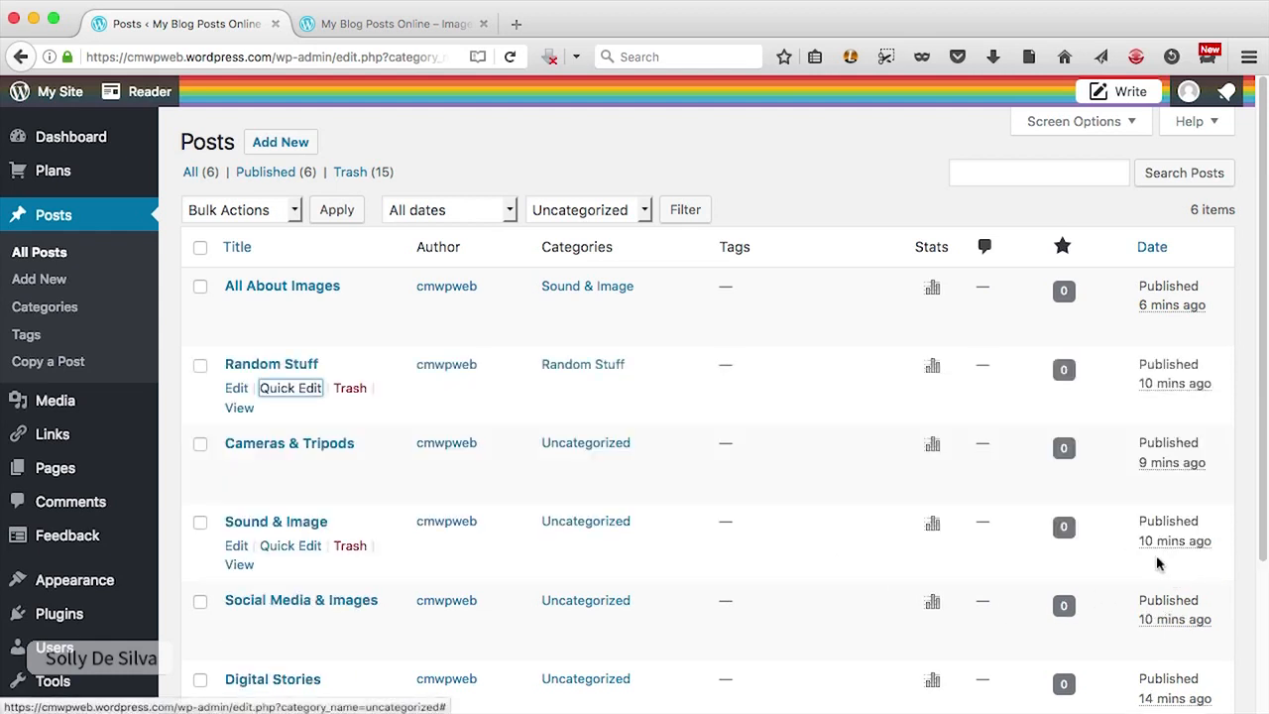
Step: Use Quick Edit to assign "Cameras & Tripods" to "Digital Stories" and "Sound & Image" instead of Uncategorized
scroll(735, 431, down, 1)
scroll(735, 431, down, 2)
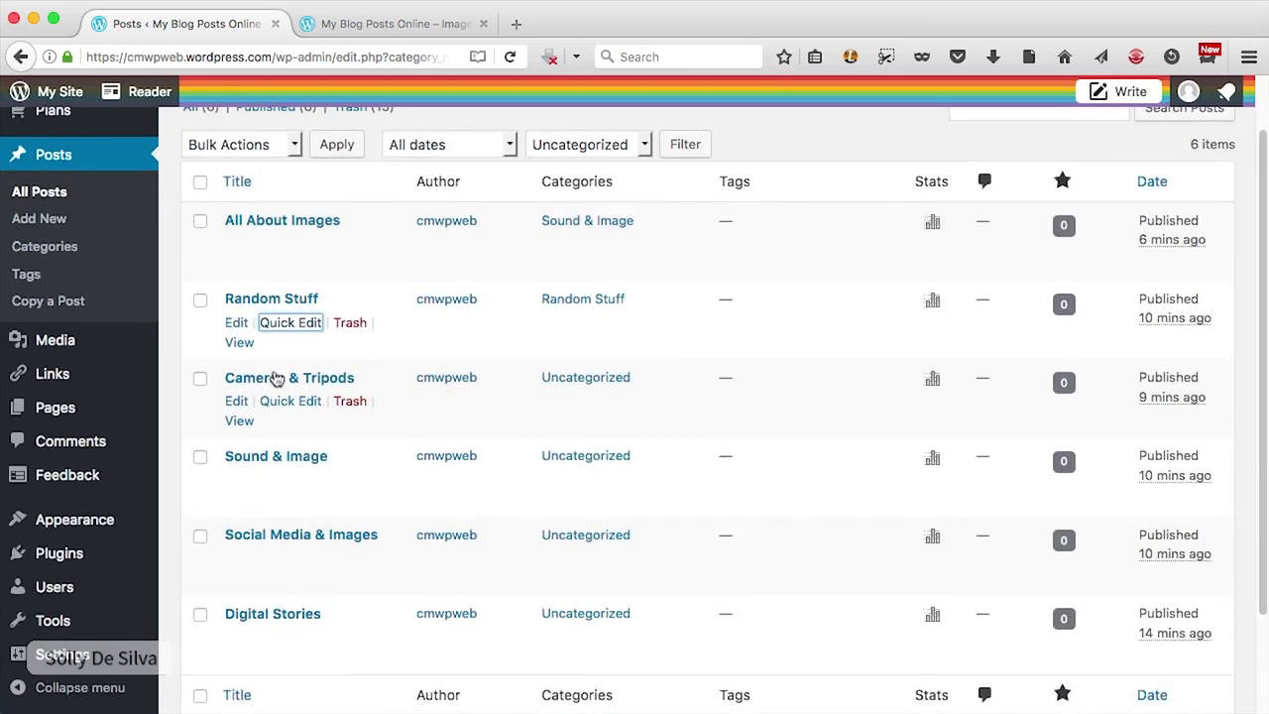
click(290, 401)
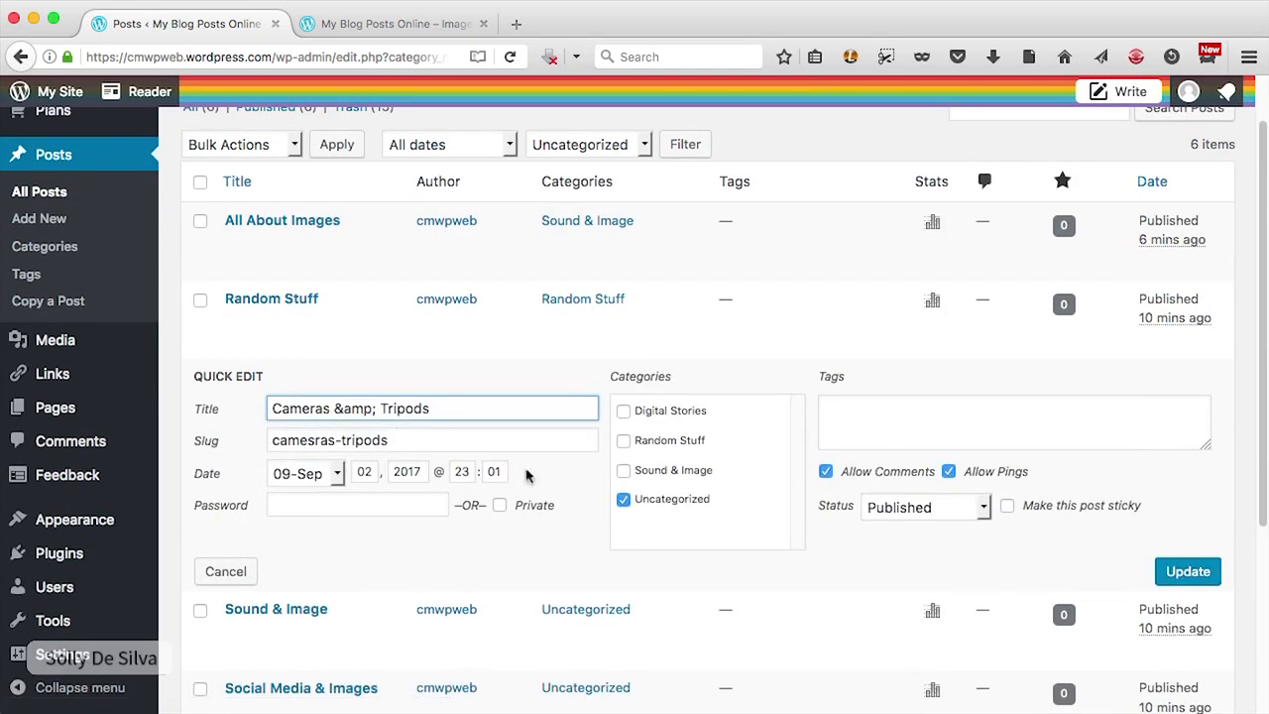
click(623, 411)
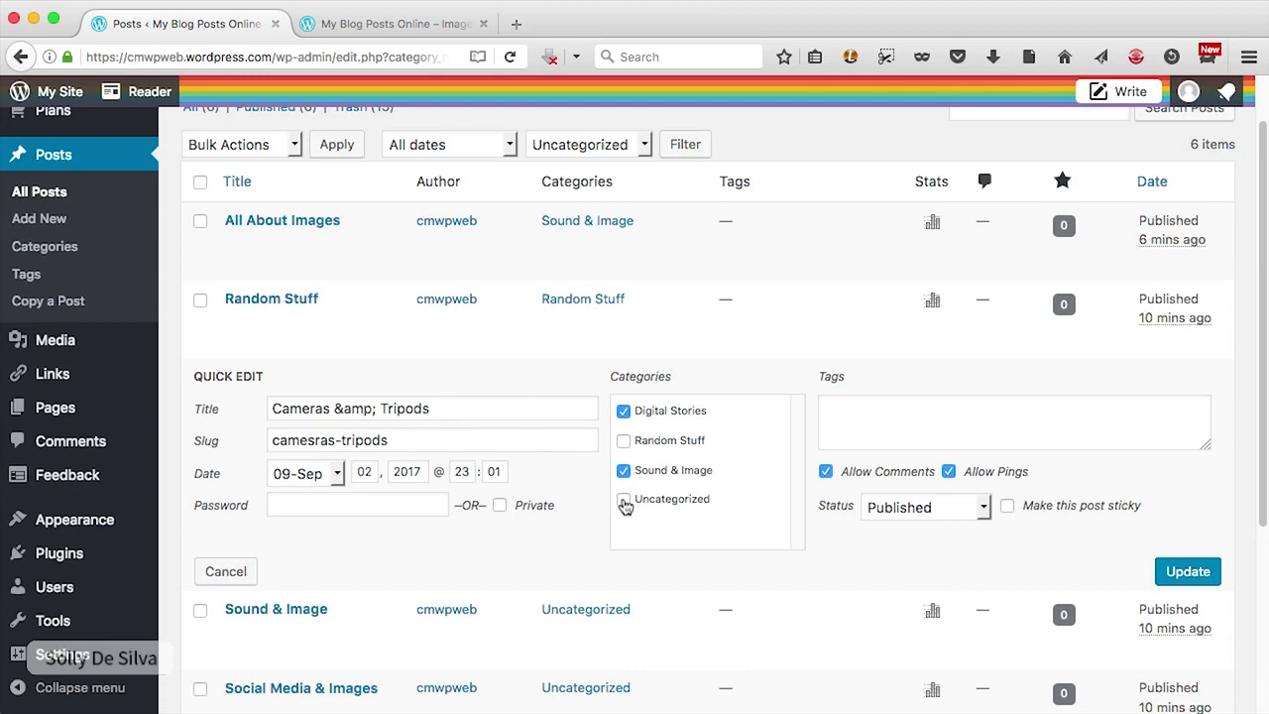
click(1188, 583)
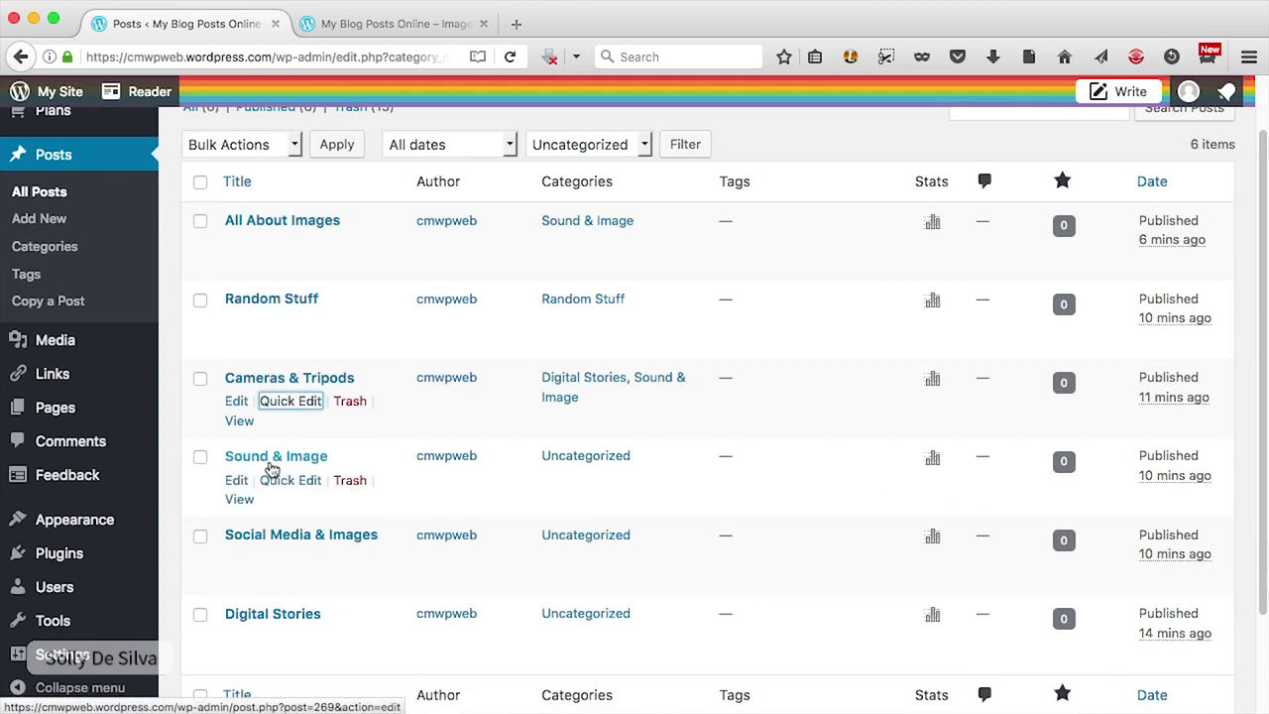
Step: Use Quick Edit to move the "Sound & Image" post from Uncategorized to the "Sound & Image" category
click(287, 481)
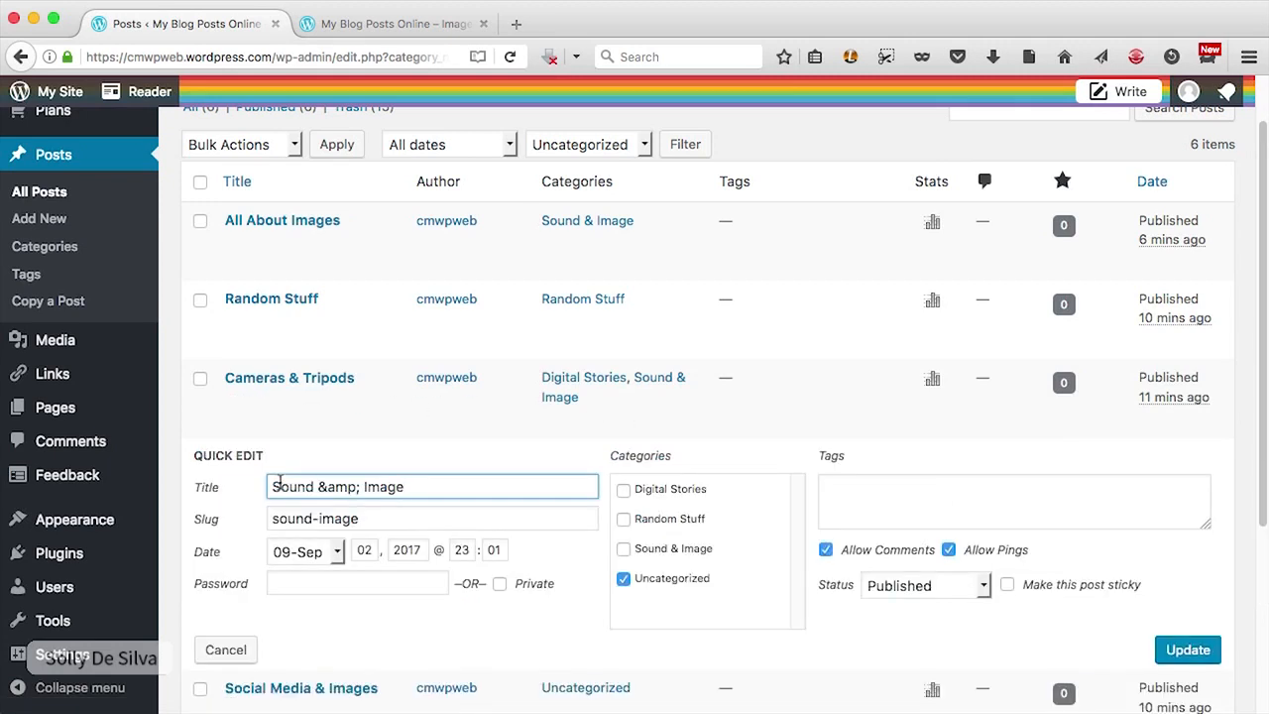
click(672, 551)
click(624, 579)
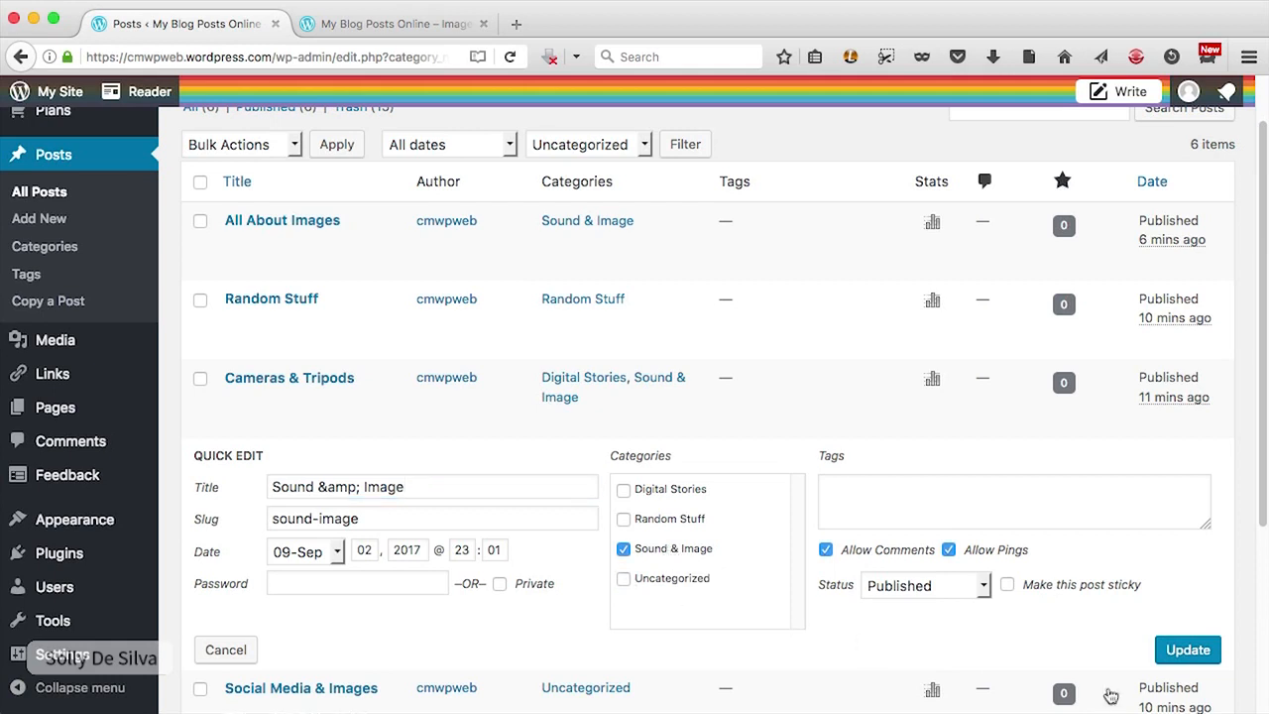
click(1180, 651)
Step: Use Quick Edit to assign "Social Media & Images" to "Digital Stories" and "Random Stuff" instead of Uncategorized
scroll(697, 485, down, 2)
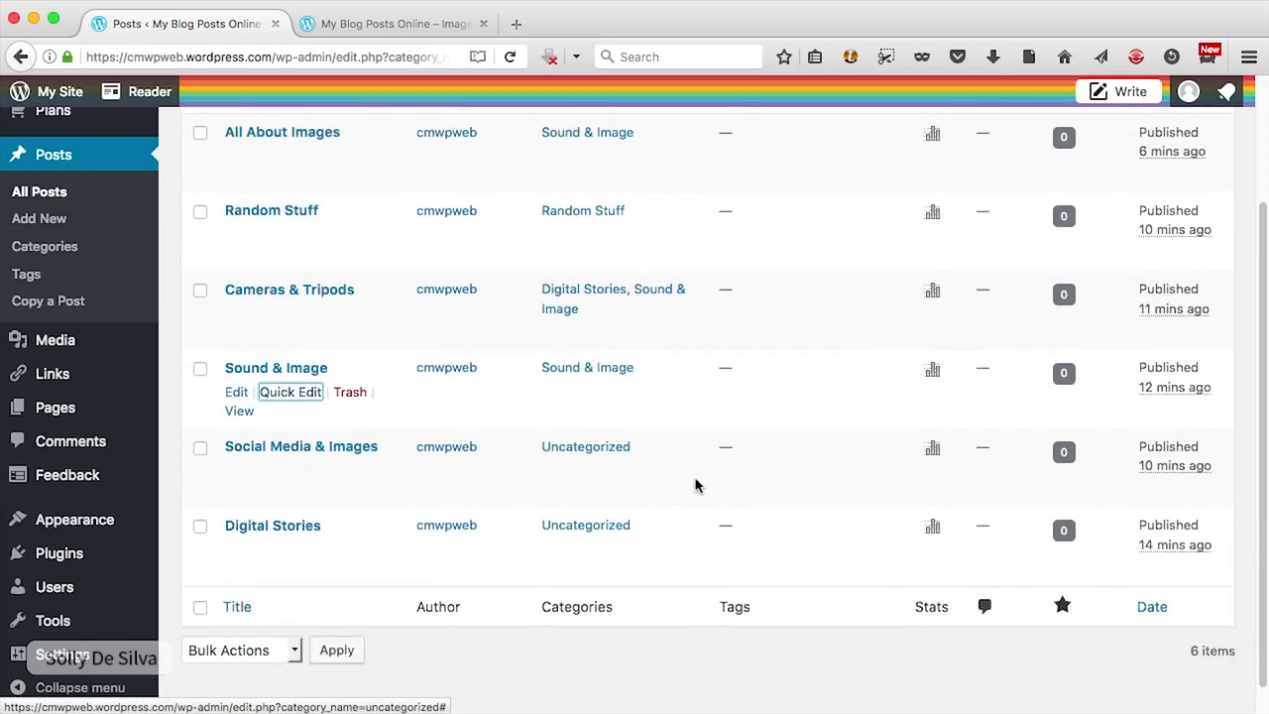
scroll(697, 484, down, 1)
mouse_move(388, 421)
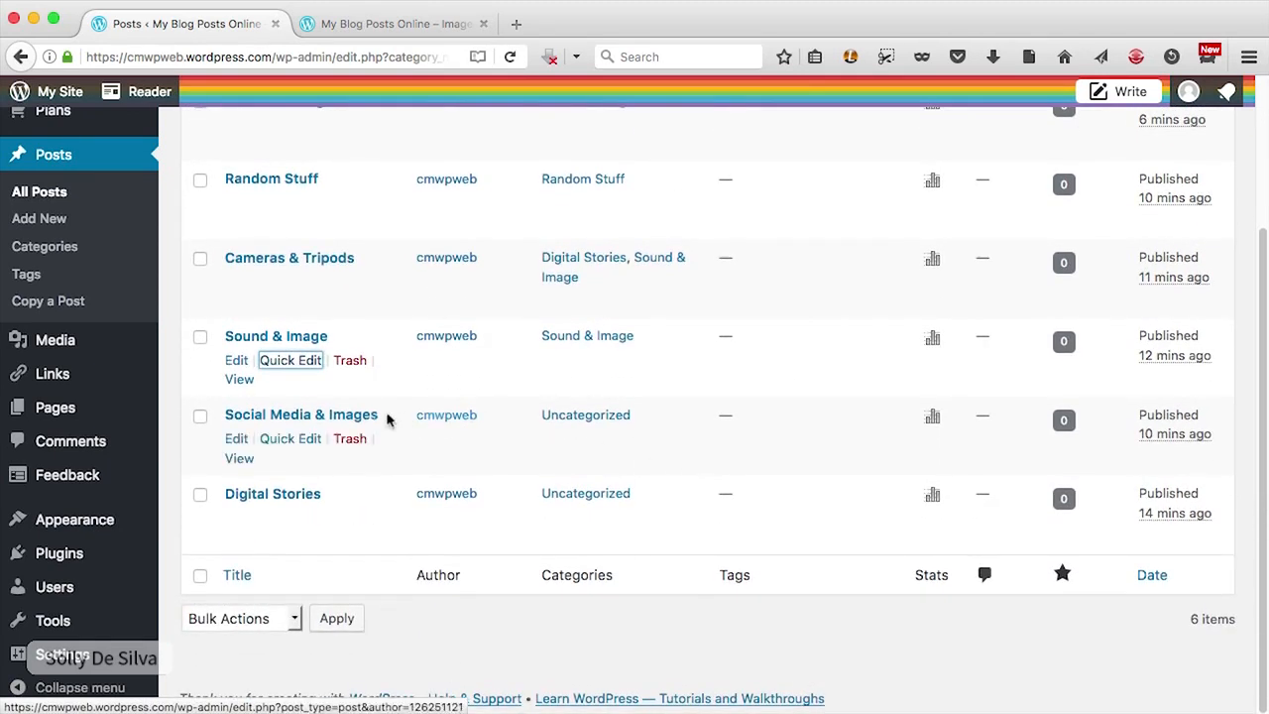
click(293, 439)
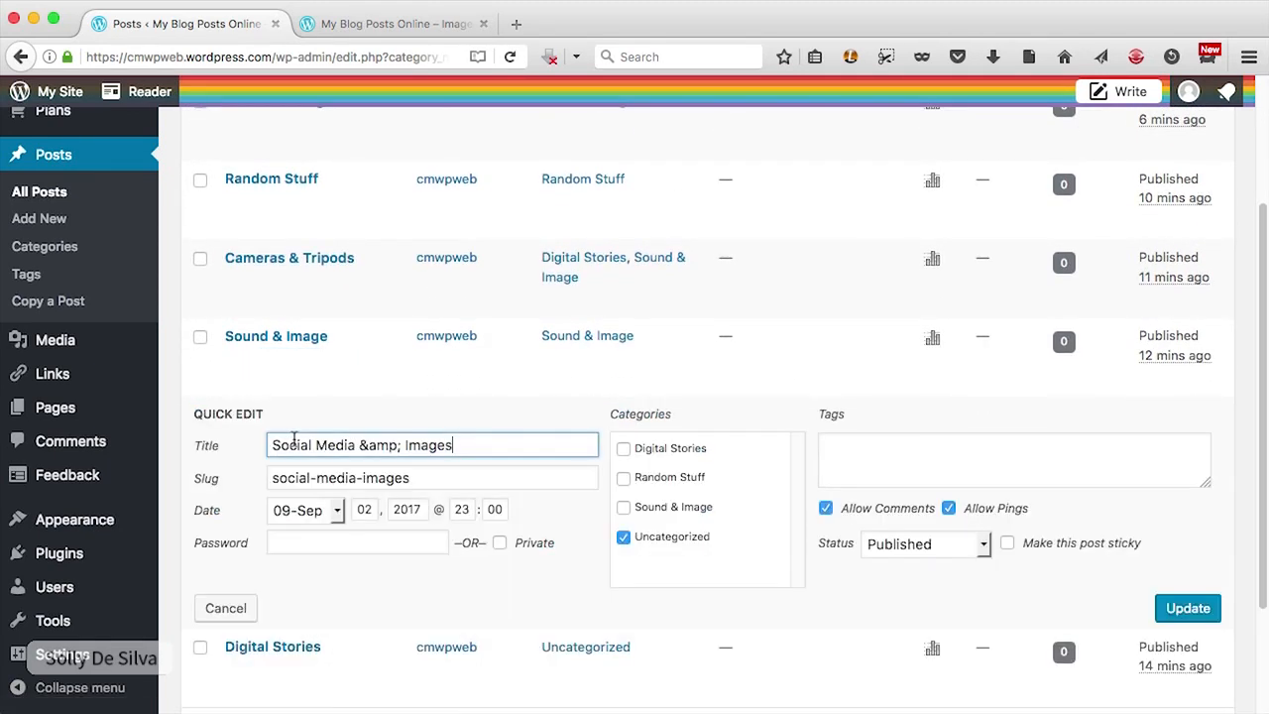
click(649, 482)
click(646, 447)
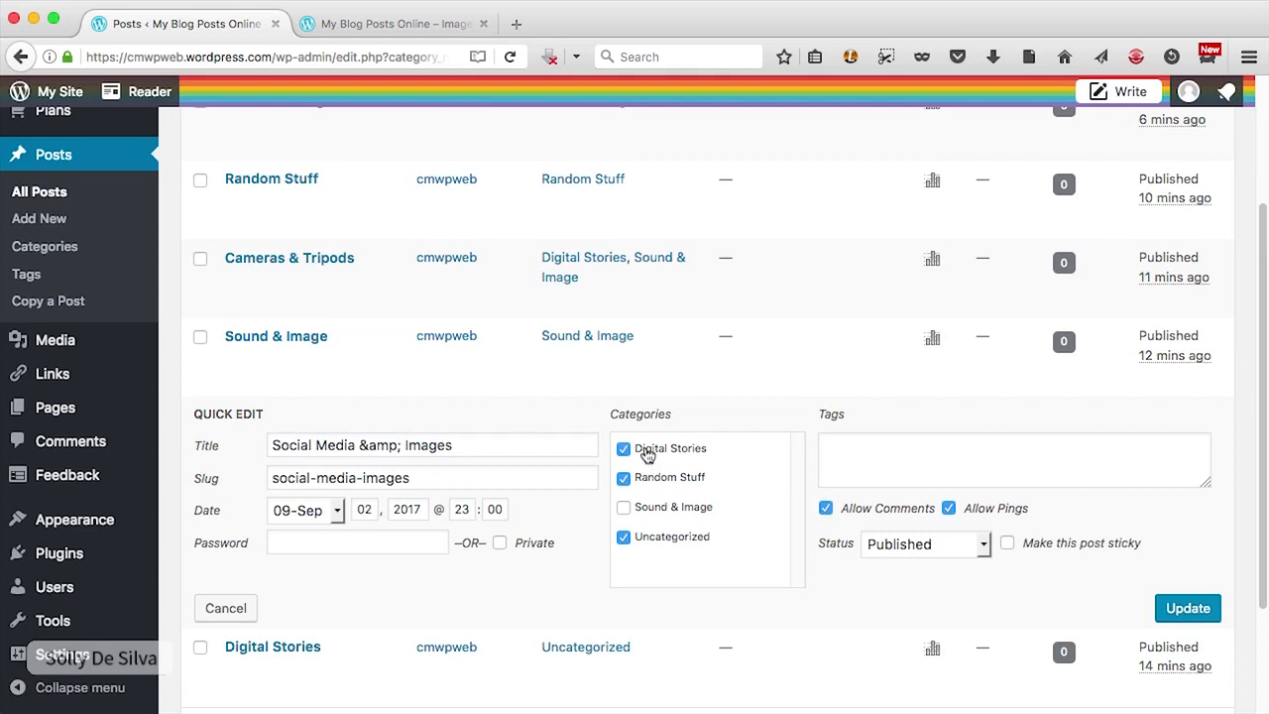
click(622, 539)
click(1162, 616)
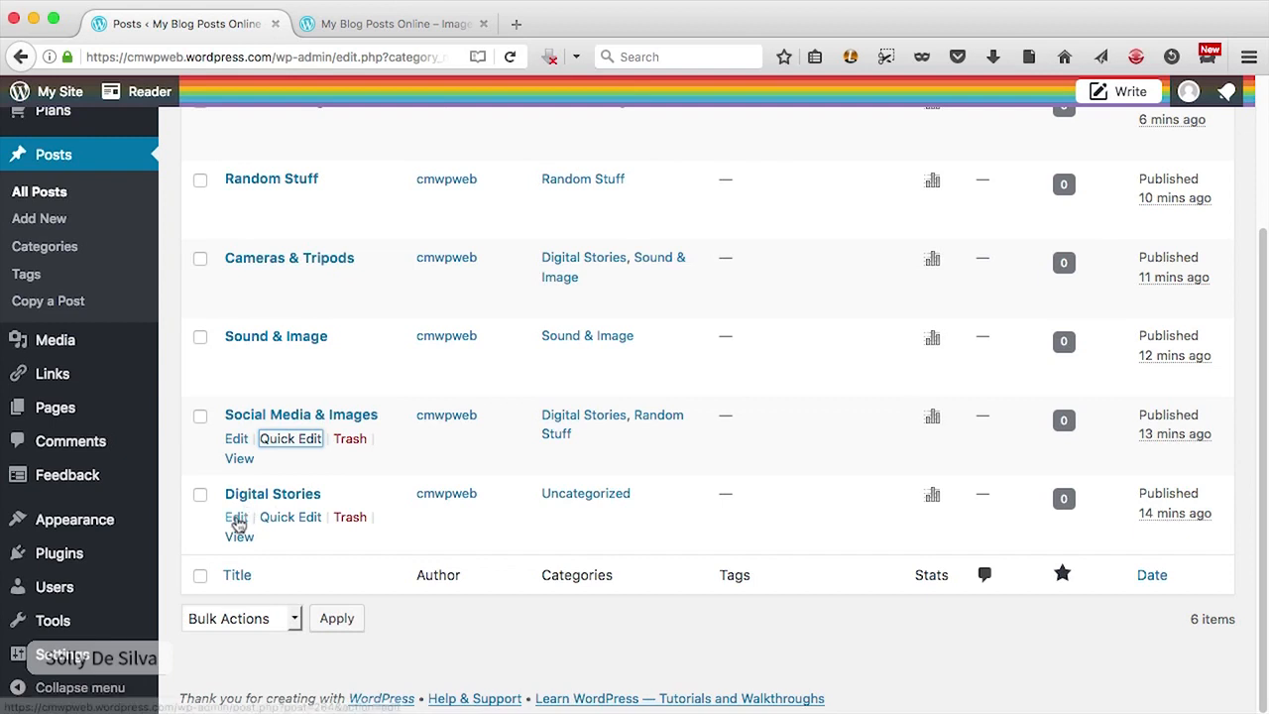
Step: Open the "Digital Stories" post in the full editor, replace Uncategorized with "Digital Stories" and "Random Stuff", and update the post
click(237, 518)
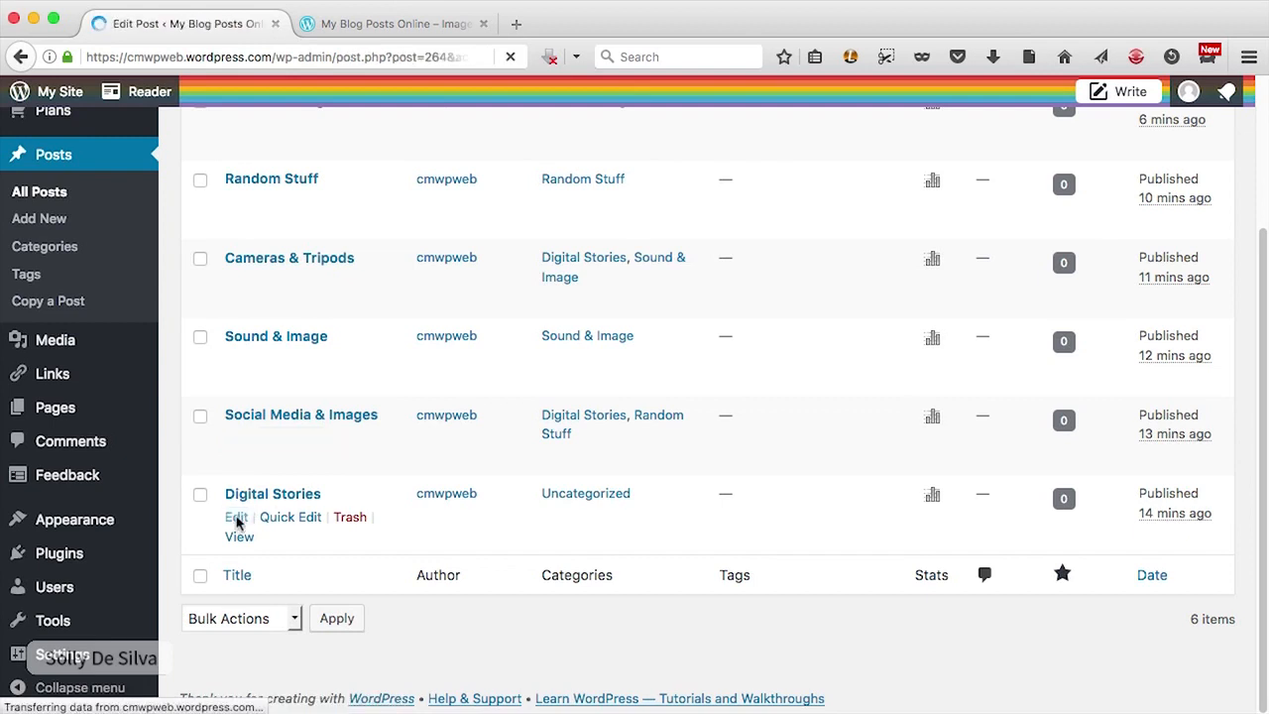
scroll(1150, 394, down, 10)
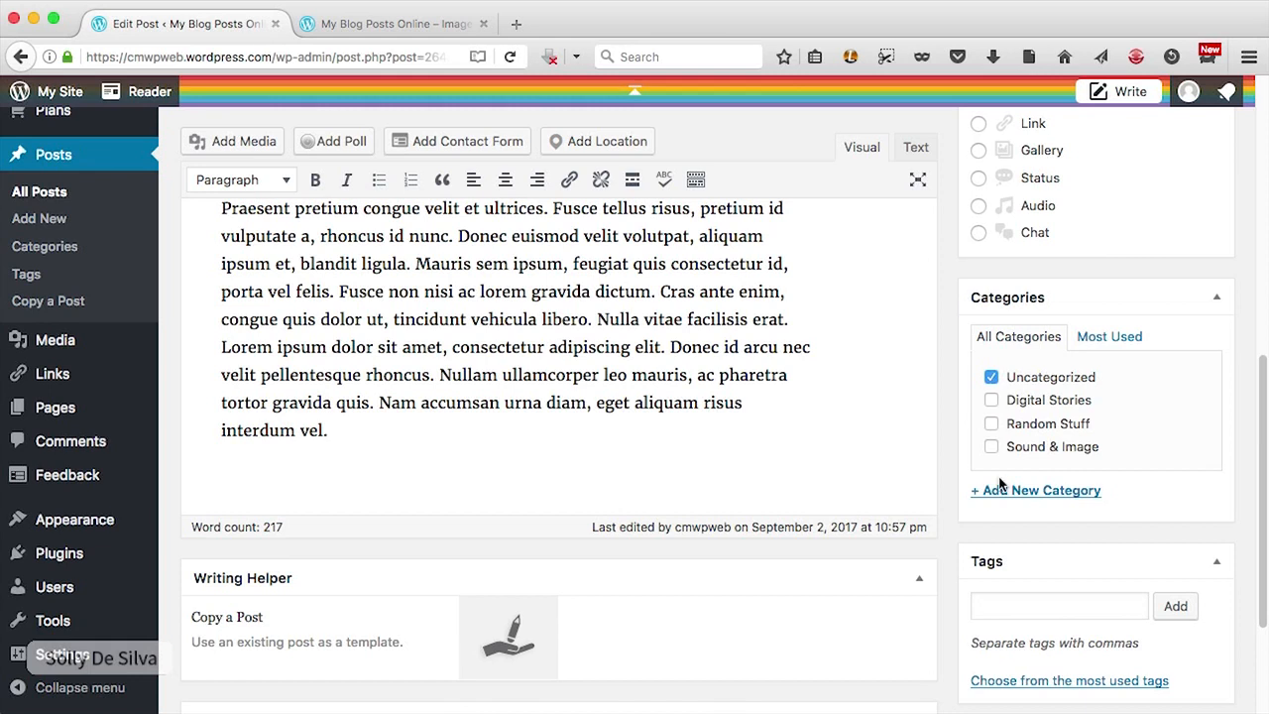
click(992, 381)
click(990, 402)
click(991, 423)
scroll(1207, 498, down, 1)
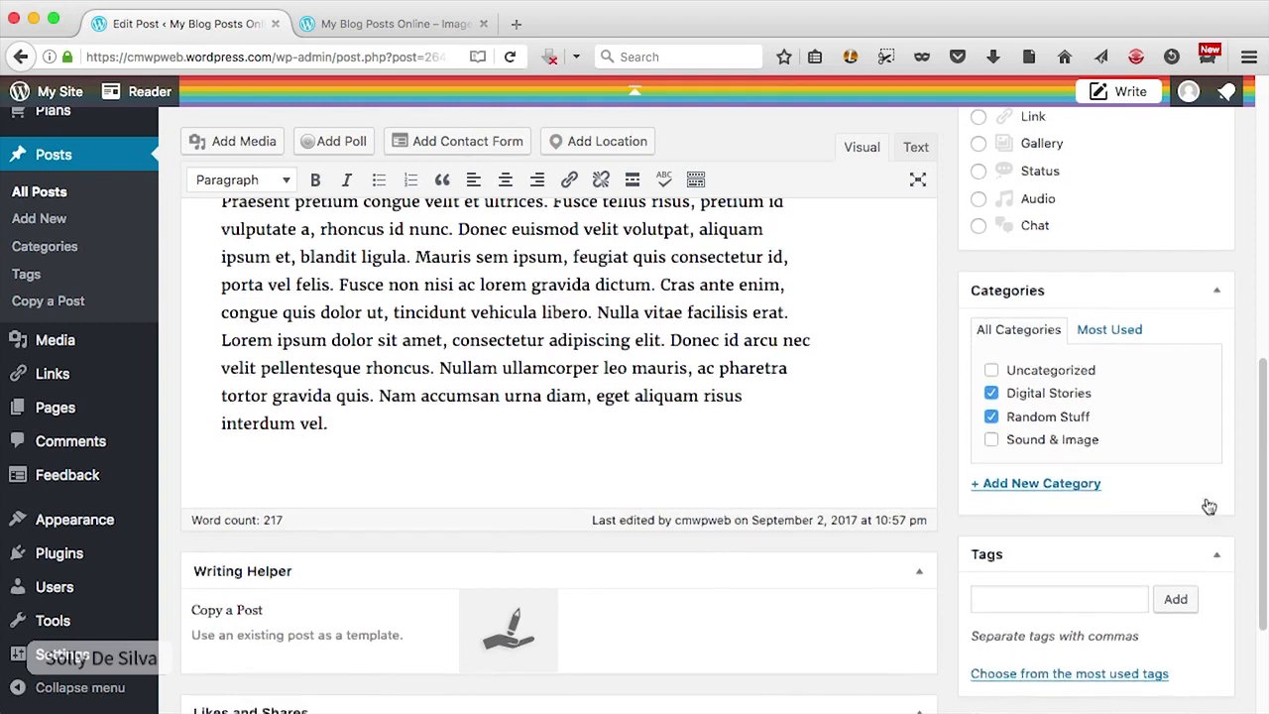
scroll(1208, 506, down, 4)
scroll(1205, 495, up, 10)
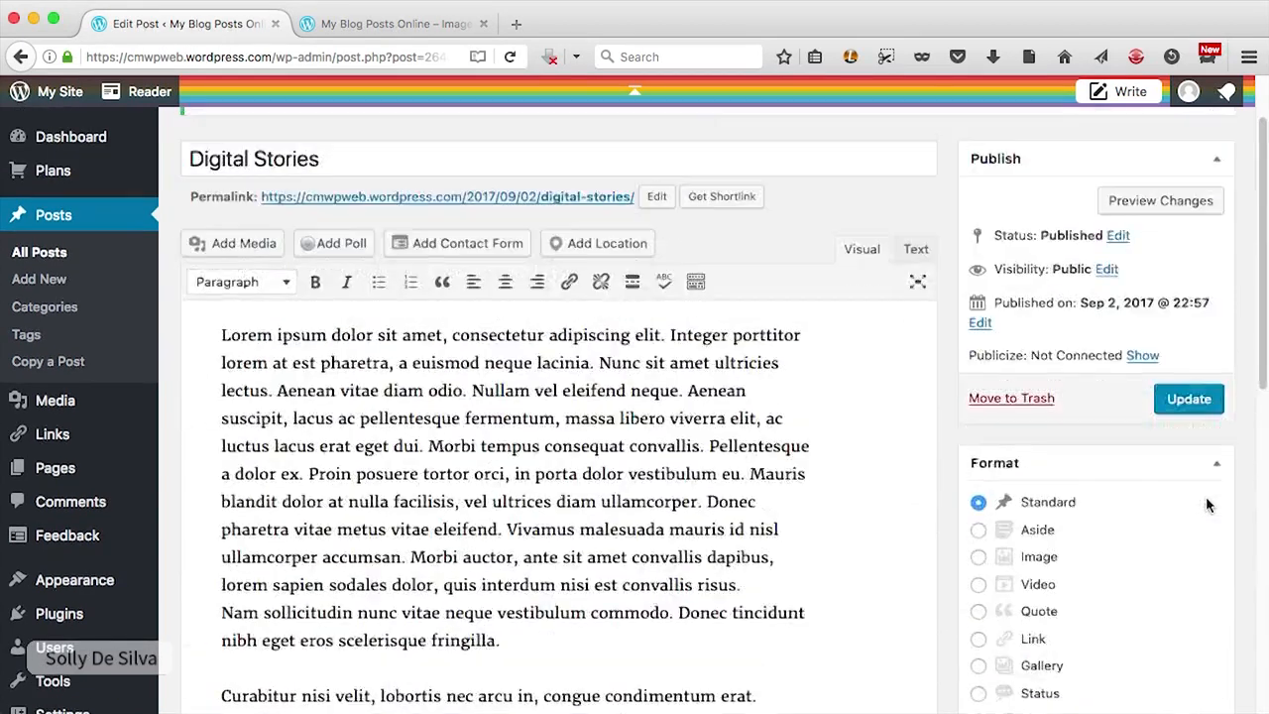
click(1188, 492)
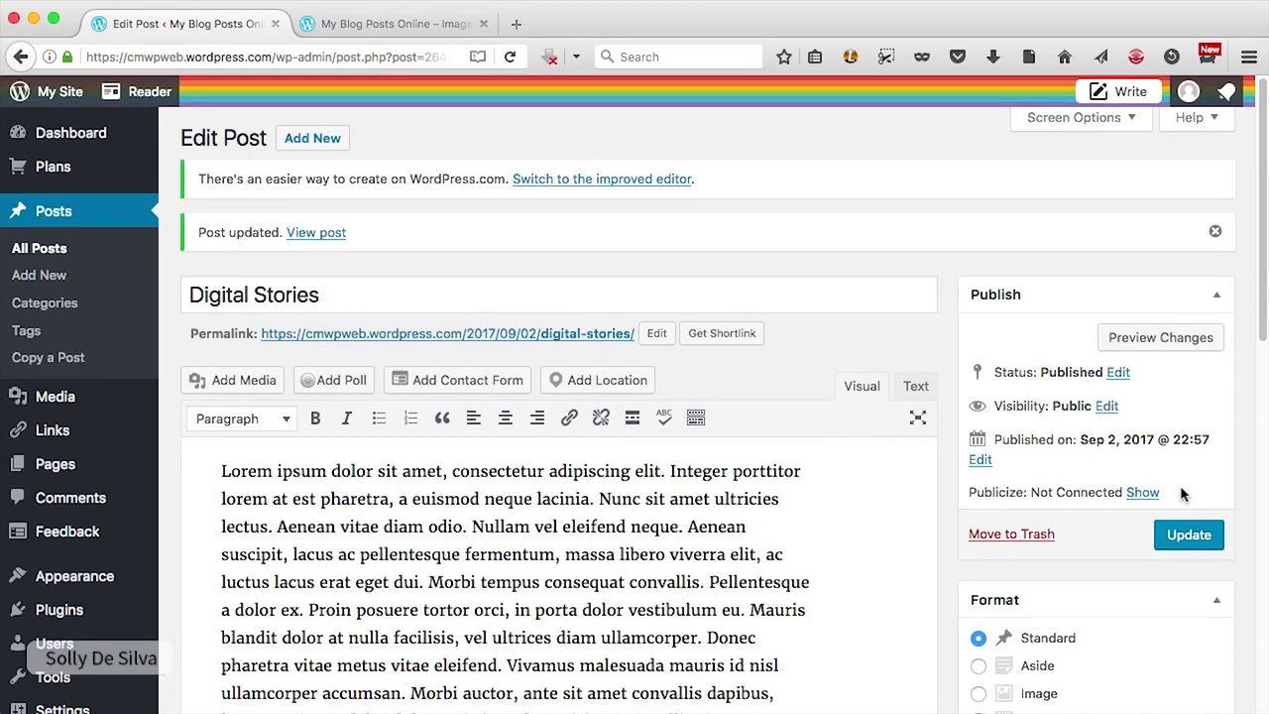
Step: Reload the live blog and look through its posts to check the categories listed beside each one
click(426, 25)
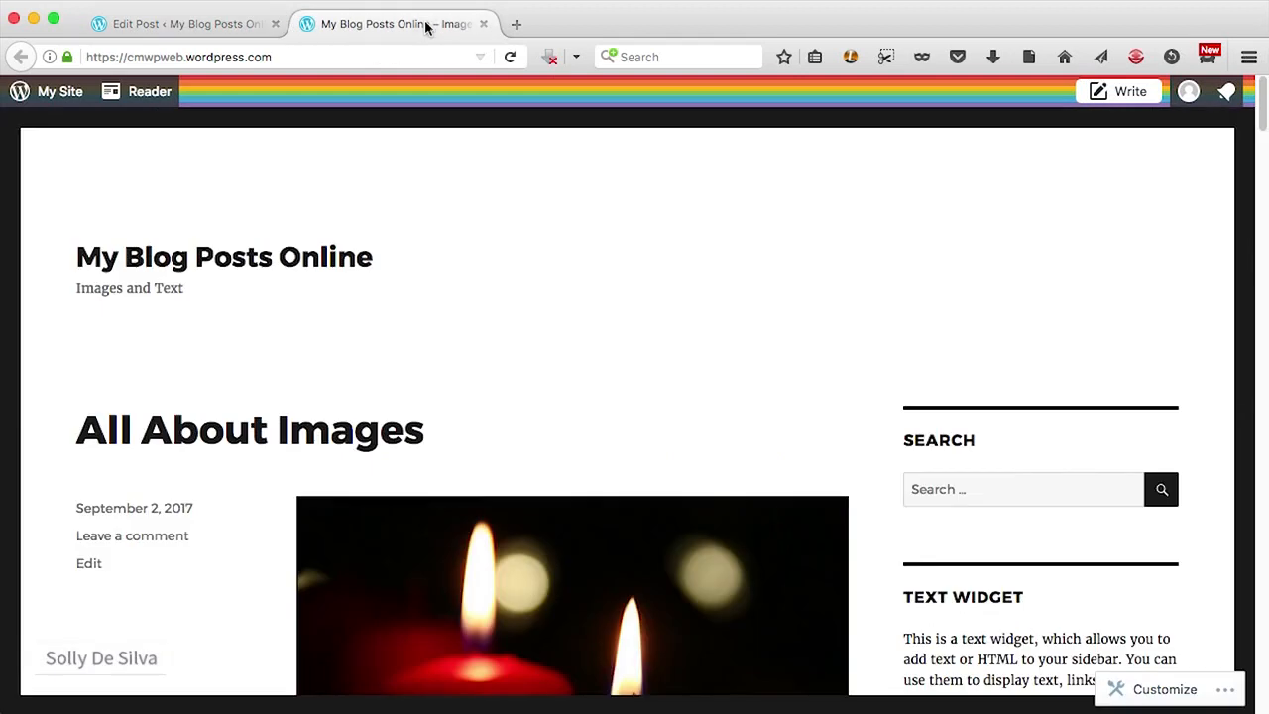
click(511, 59)
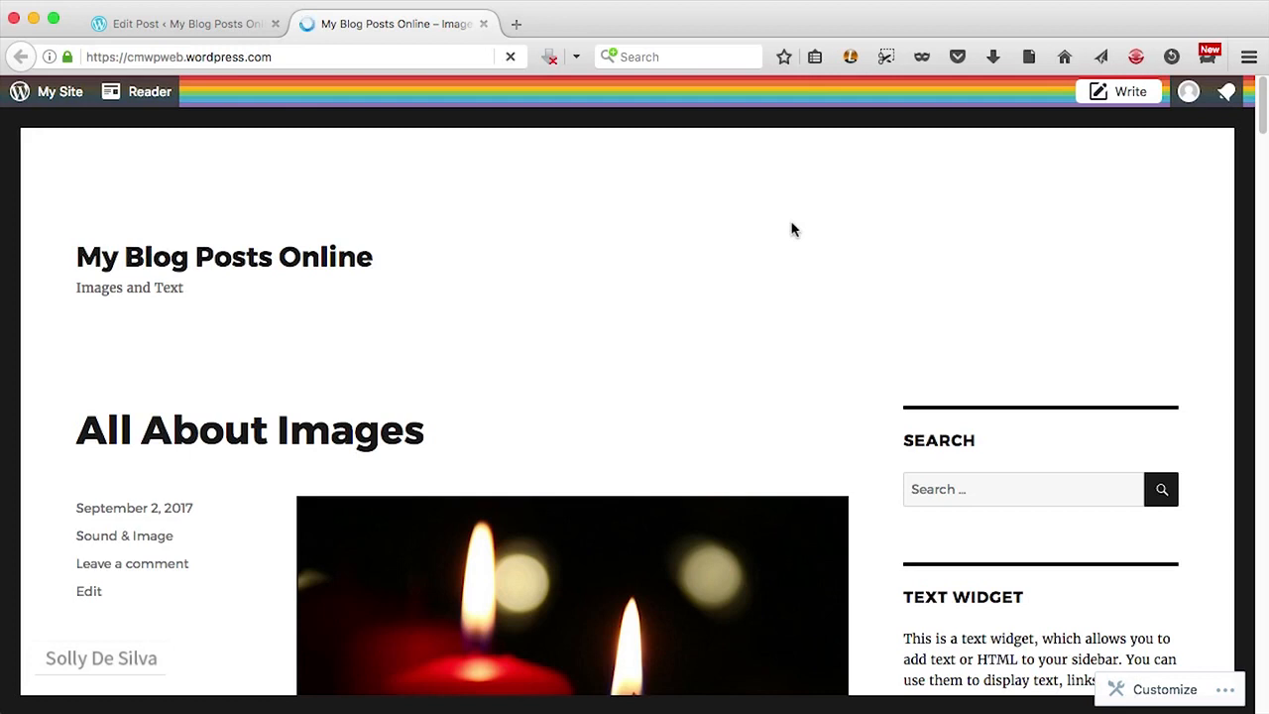
scroll(790, 228, down, 5)
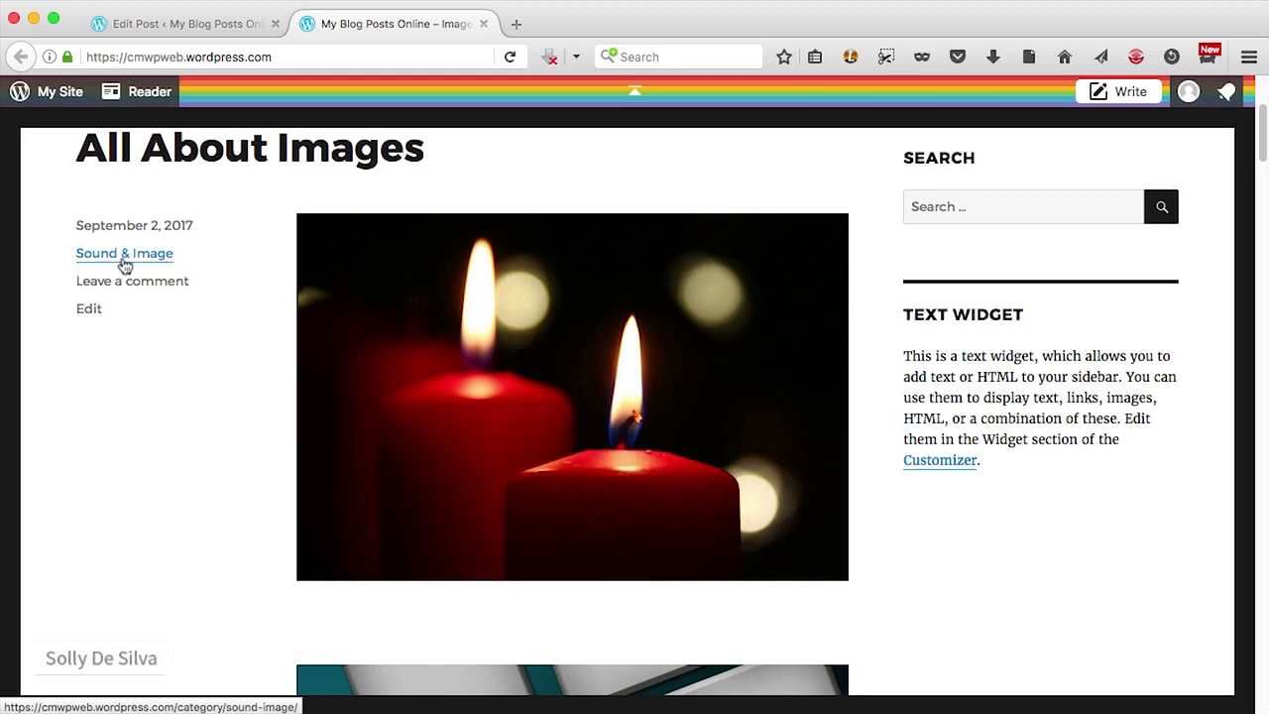
scroll(244, 294, down, 15)
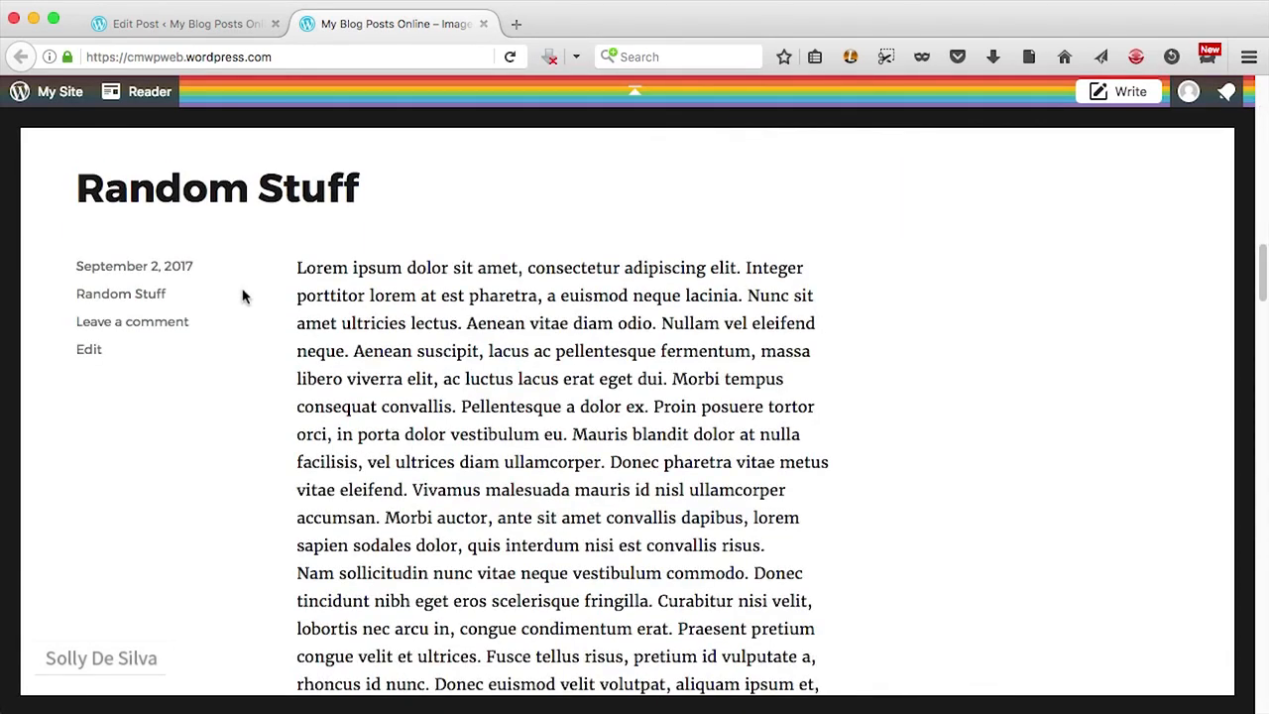
scroll(226, 321, down, 10)
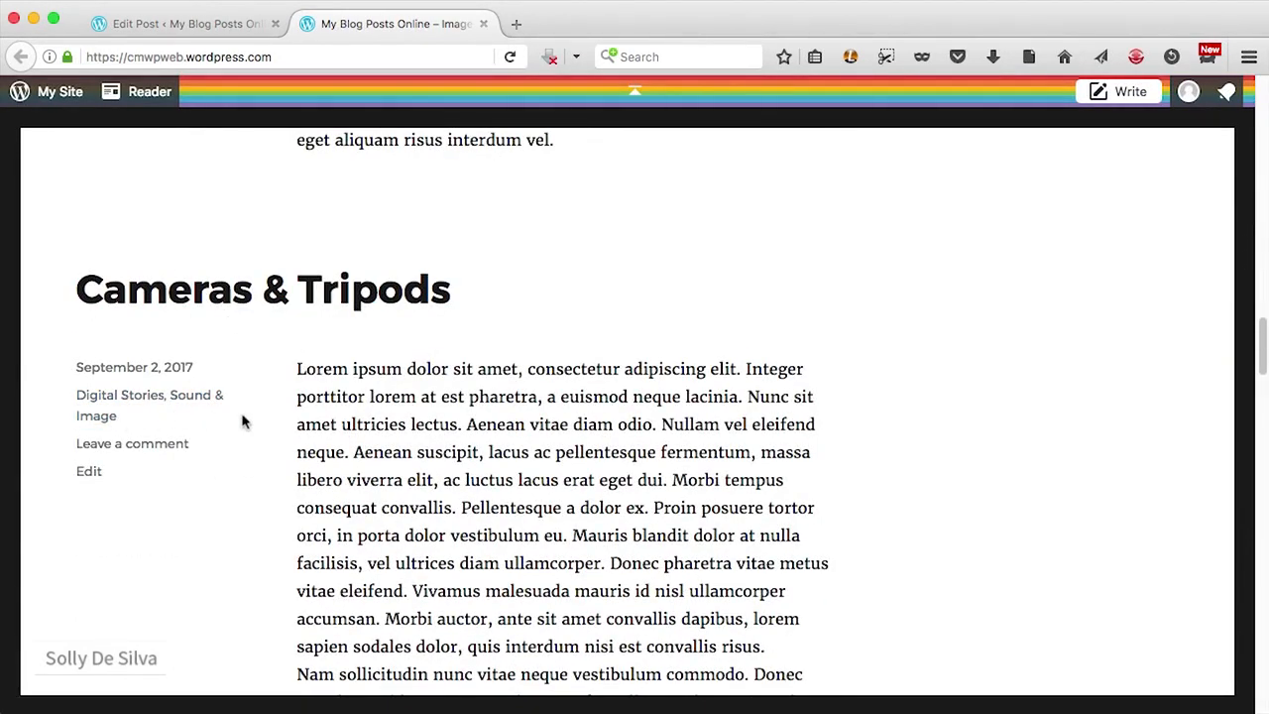
scroll(242, 420, down, 10)
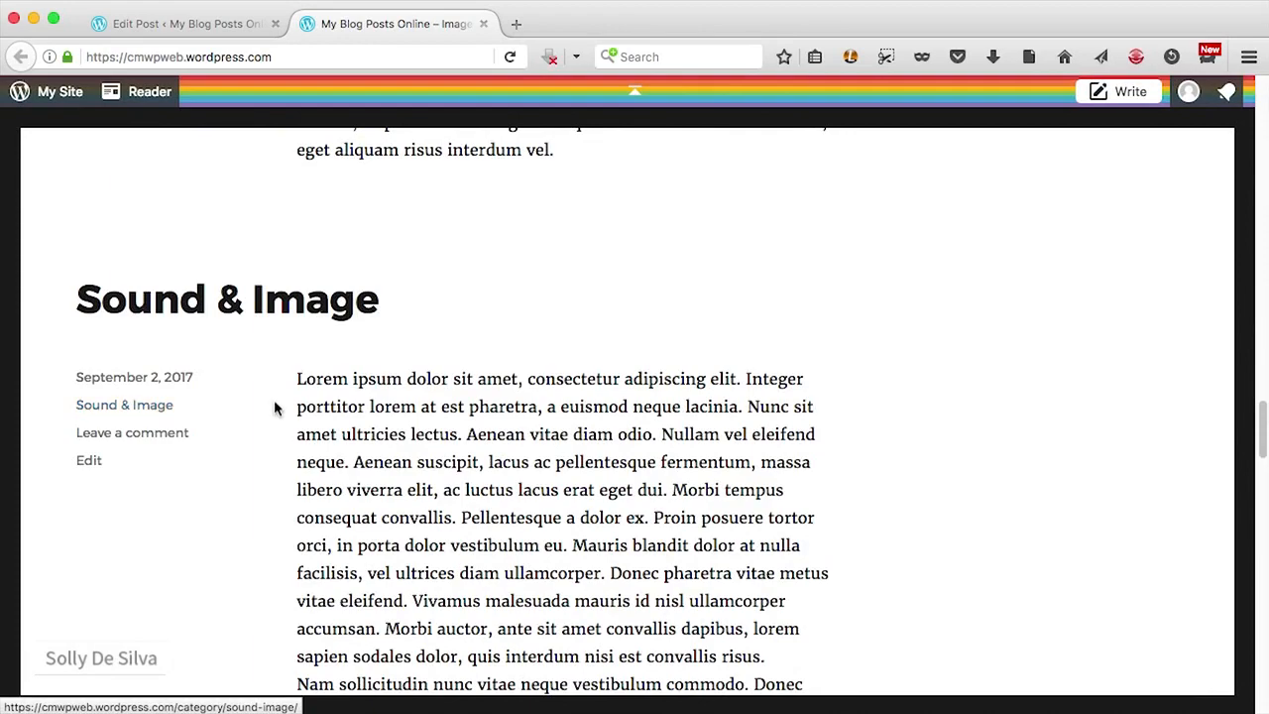
scroll(276, 407, down, 10)
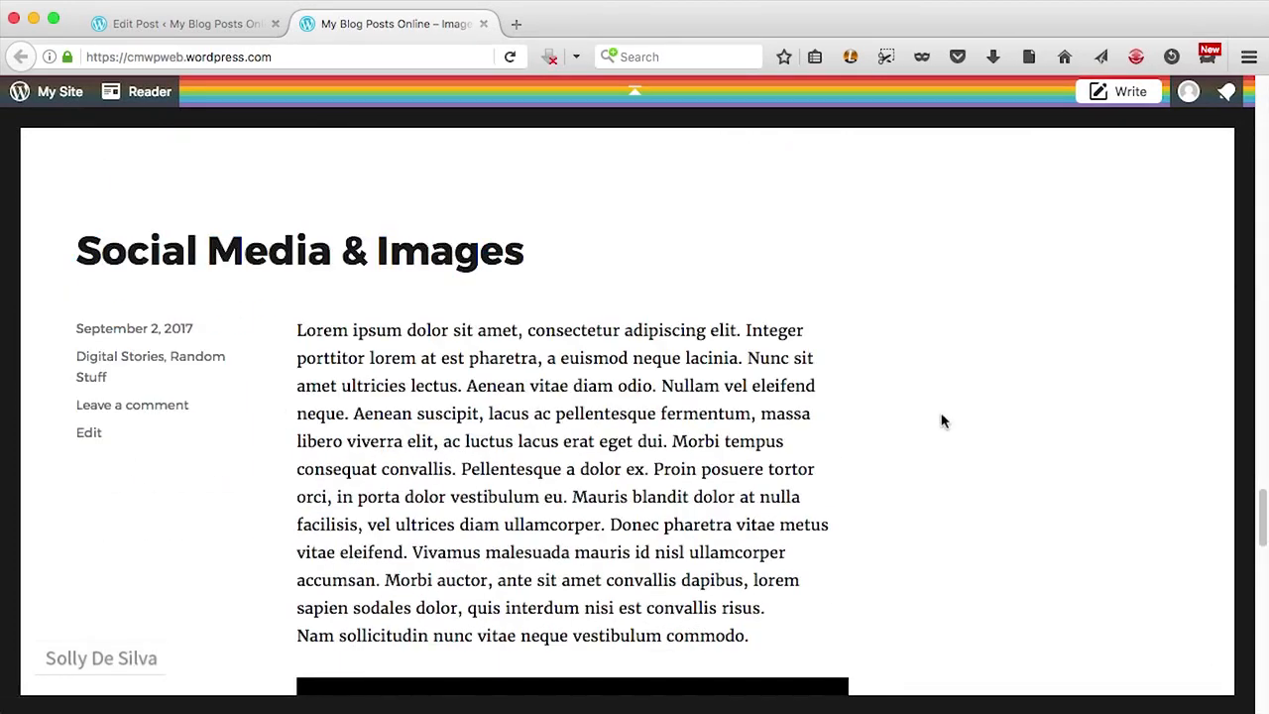
scroll(991, 427, up, 15)
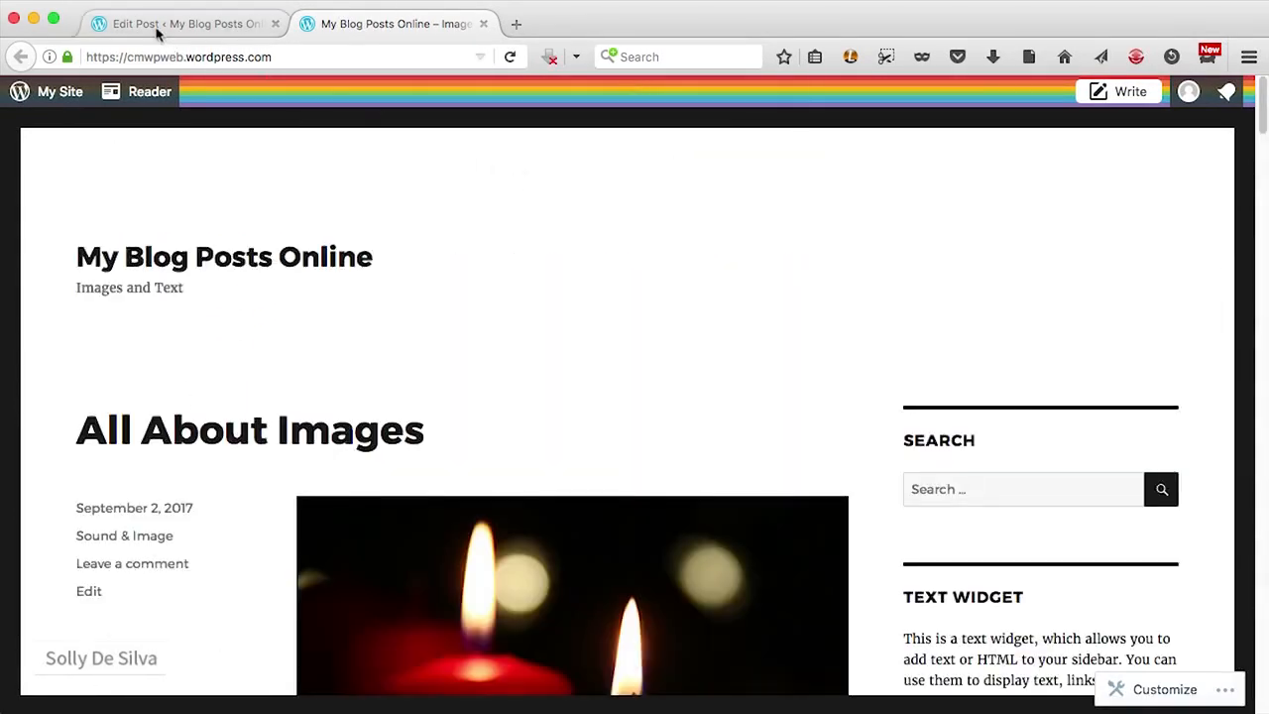
click(156, 28)
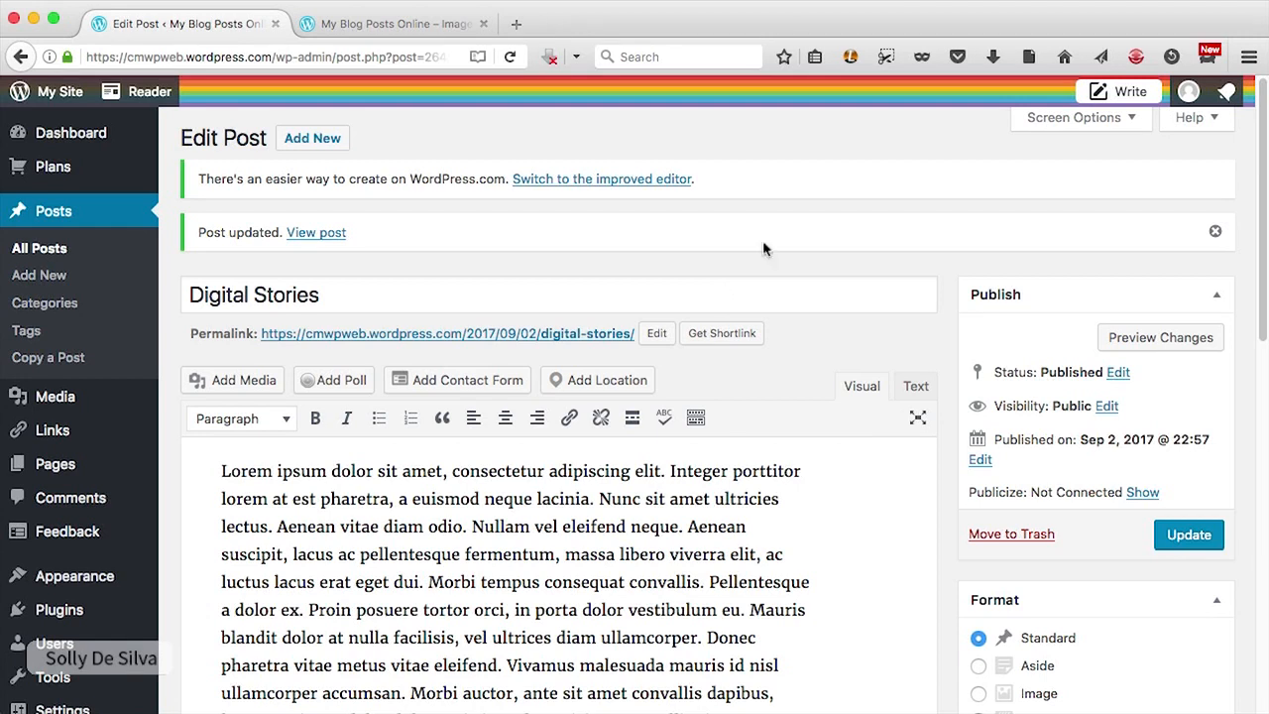
click(421, 28)
scroll(1090, 373, down, 5)
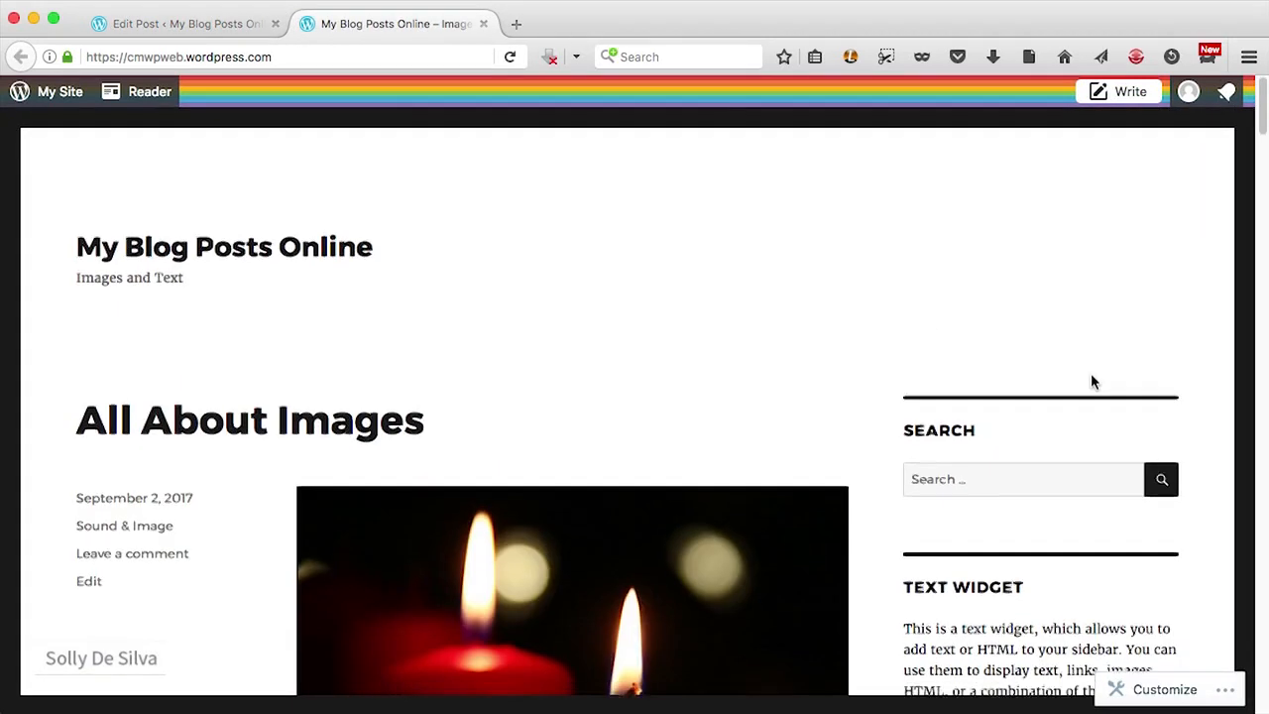
scroll(1092, 381, down, 10)
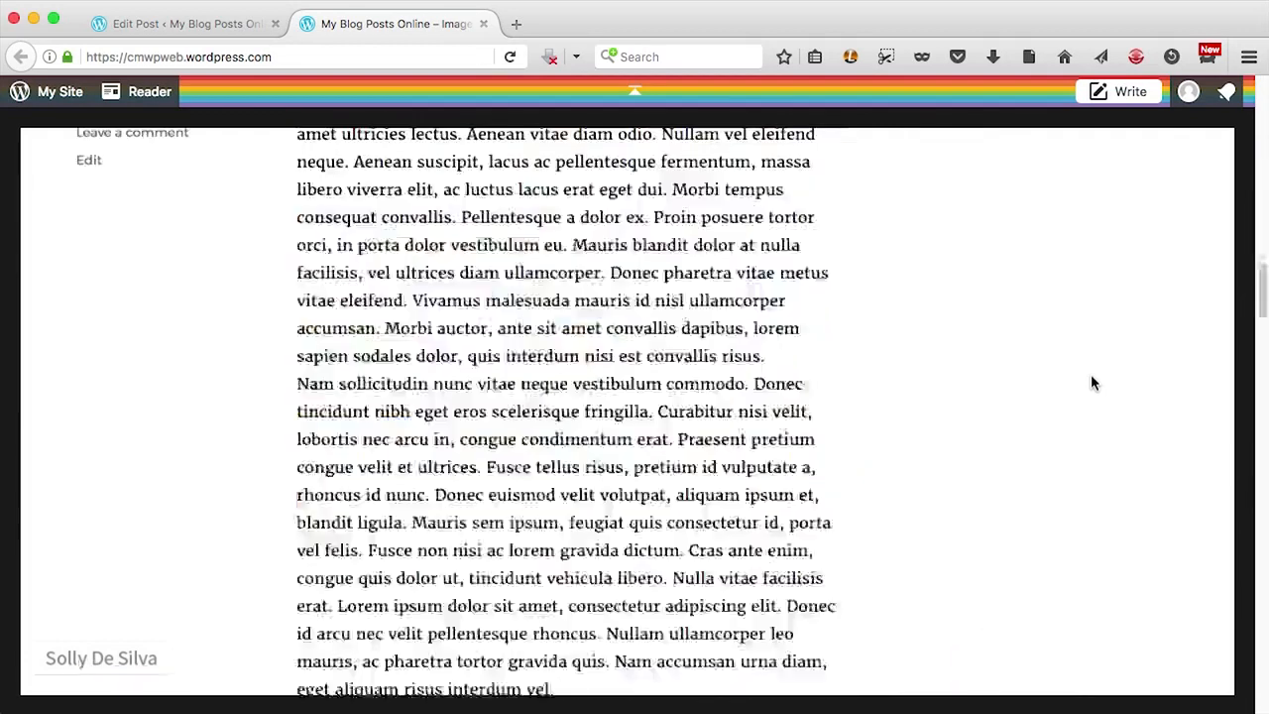
Step: Examine the live blog's posts from "All About Images" downward once more, comparing their headings with their listed categories
scroll(1092, 381, up, 5)
scroll(1093, 383, up, 10)
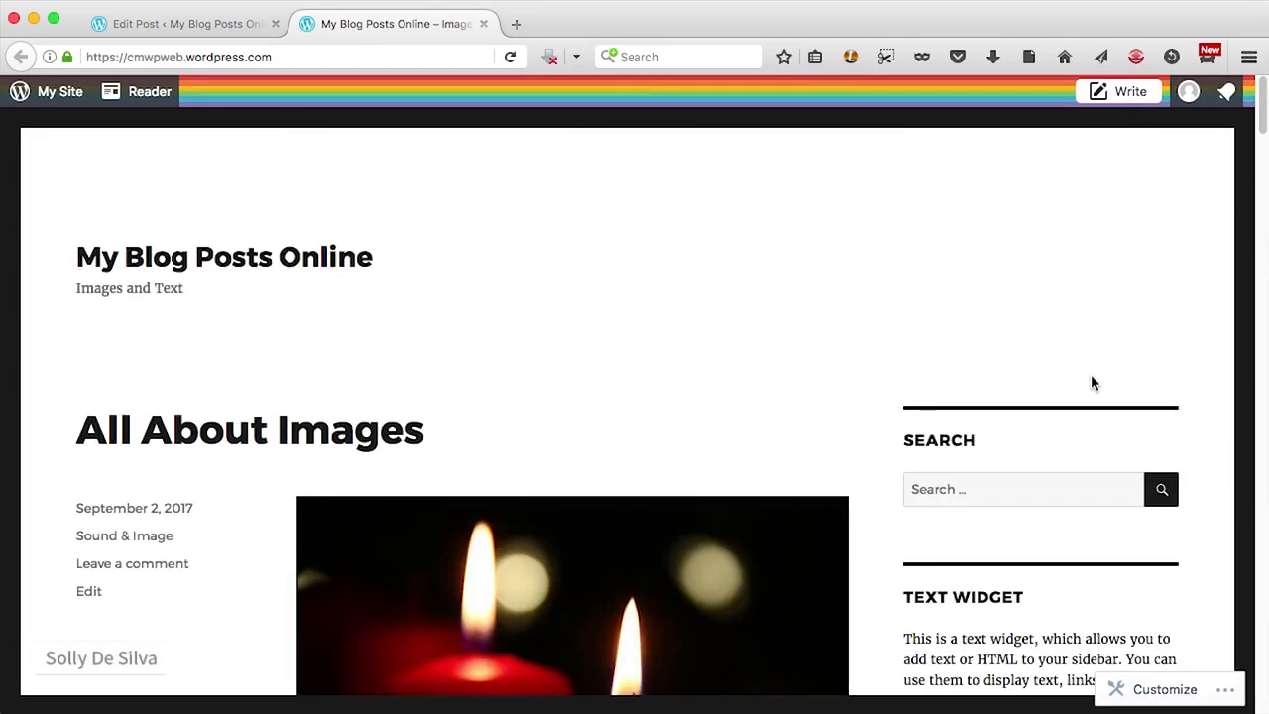
scroll(1092, 378, down, 20)
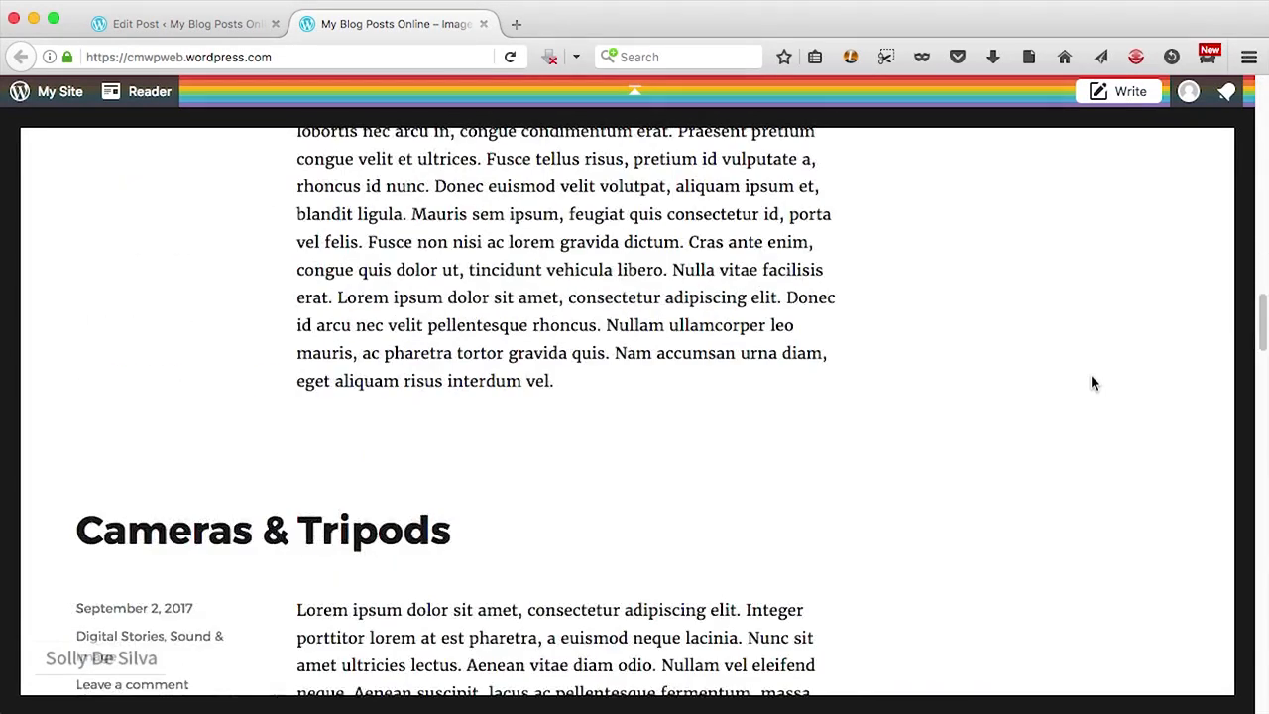
scroll(1093, 383, down, 15)
scroll(1092, 383, up, 10)
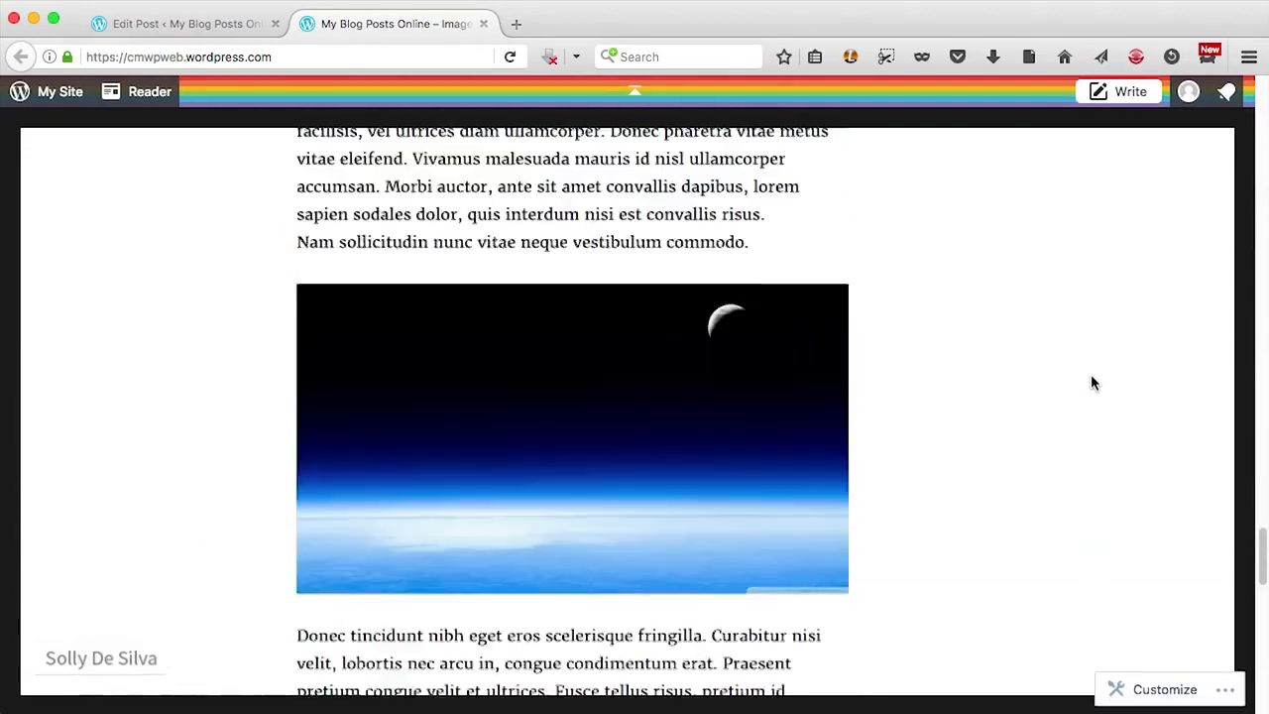
scroll(1093, 382, up, 20)
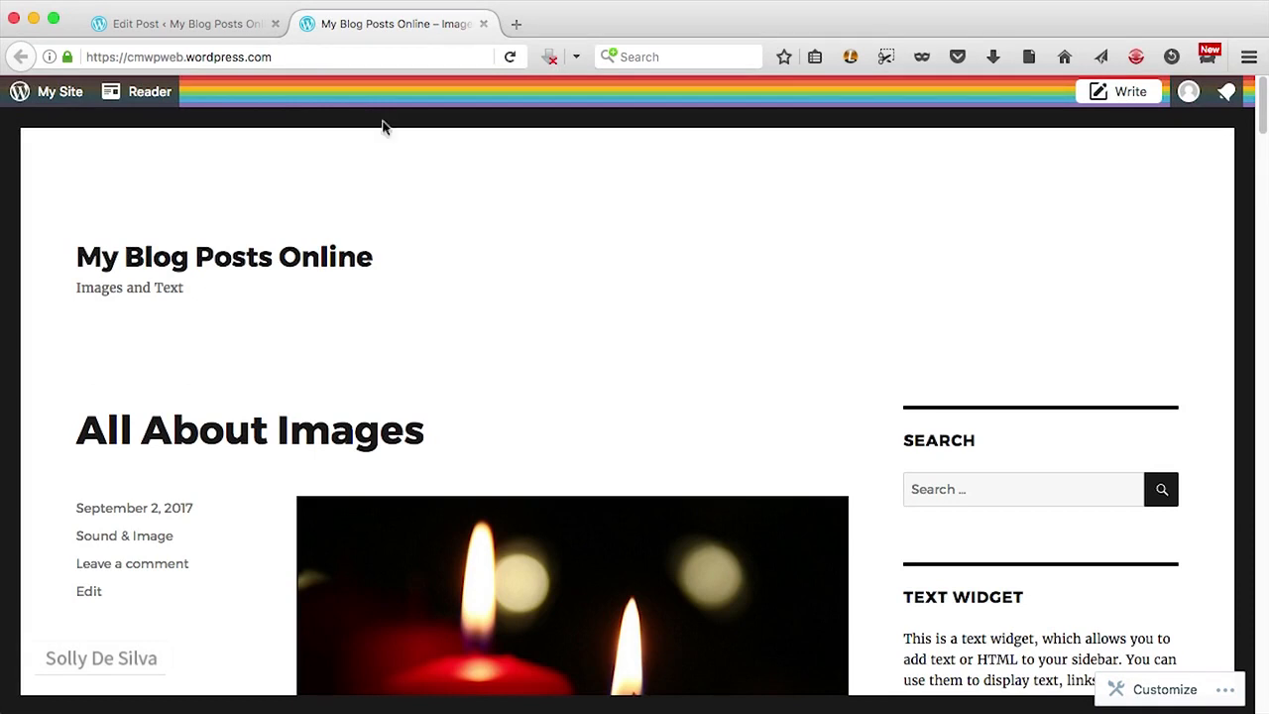
Step: Return to the site's admin area and open the menu editor to review the Primary menu's structure and settings
click(195, 28)
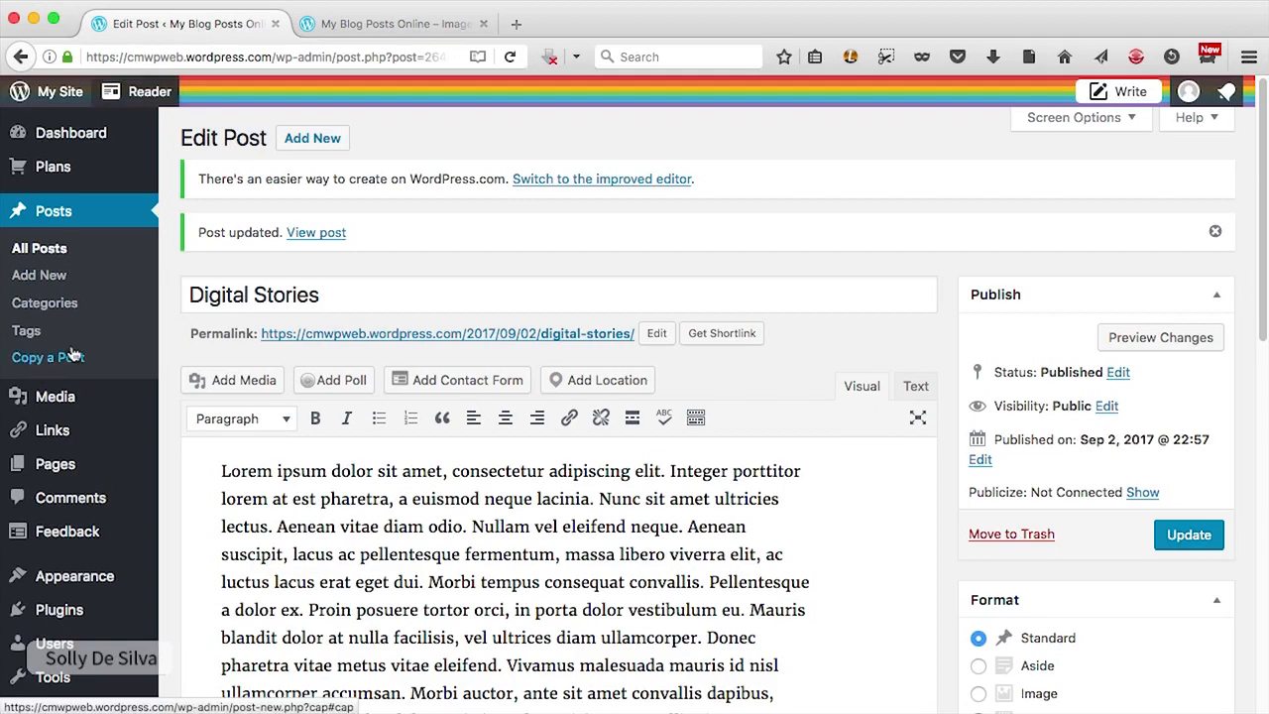
scroll(71, 354, down, 5)
mouse_move(109, 532)
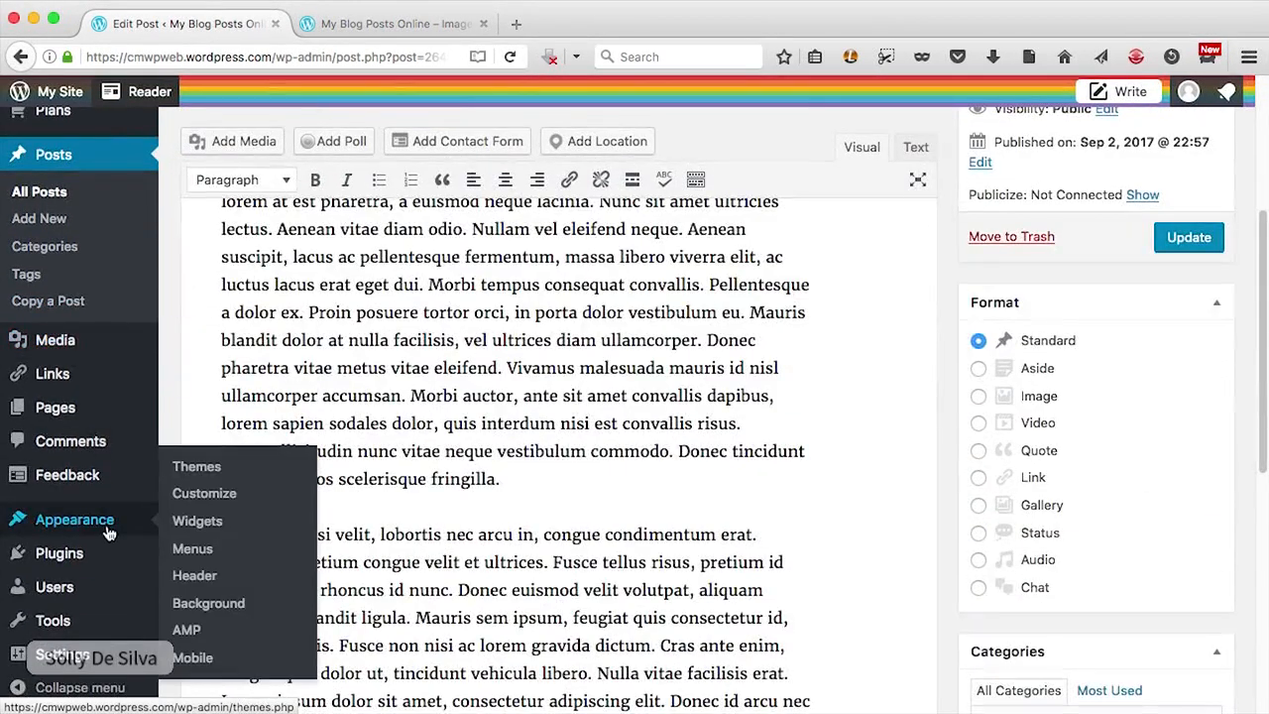
click(194, 550)
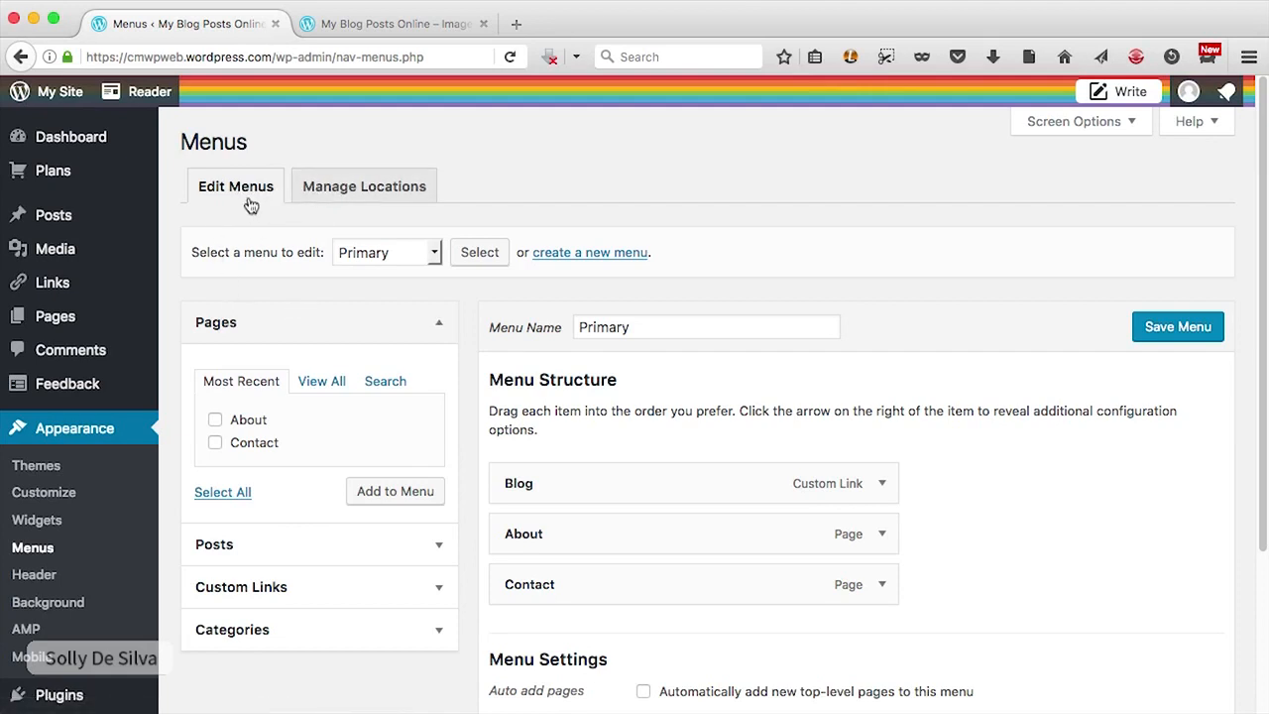
click(551, 342)
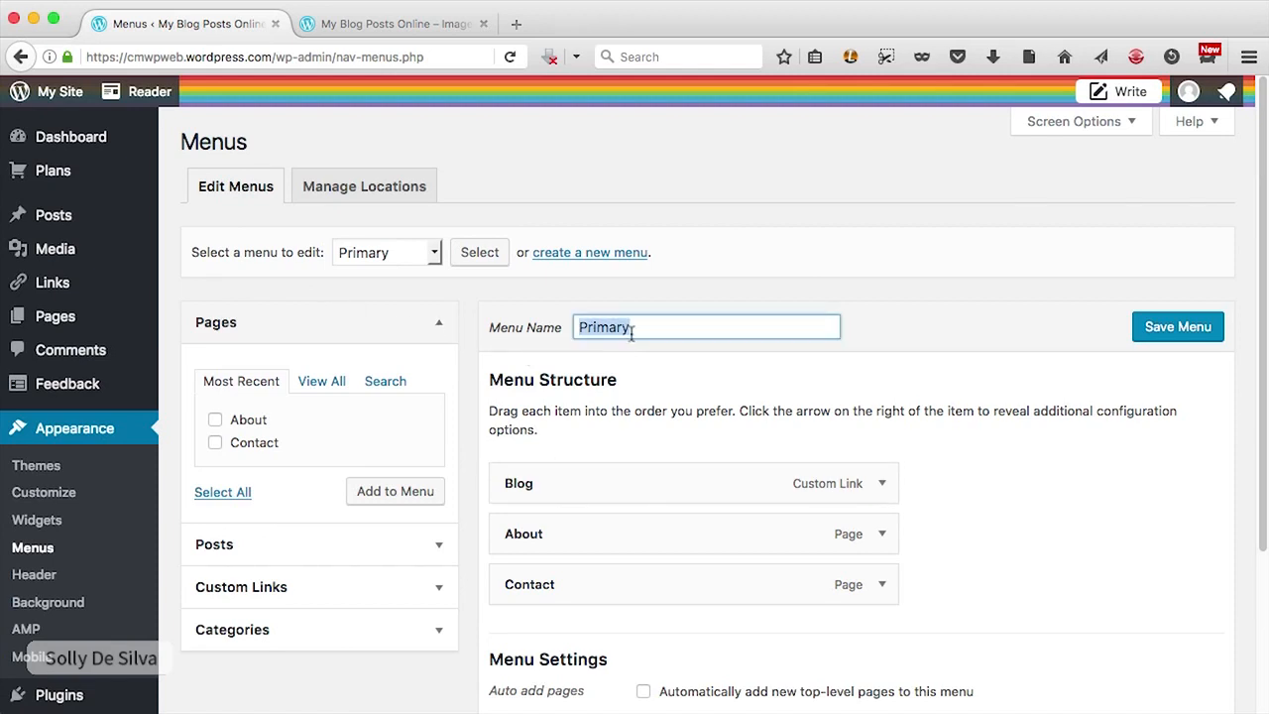
scroll(1106, 512, down, 2)
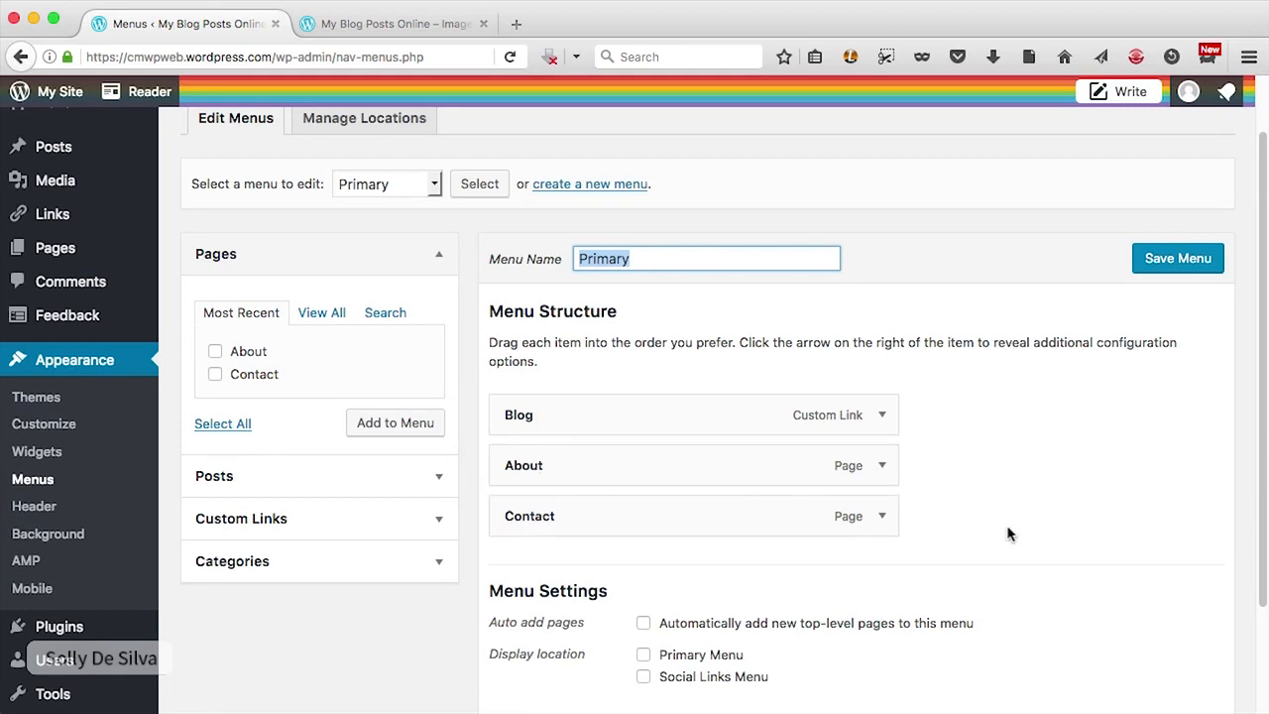
Step: Inspect the live blog page for a navigation menu, and return to the Primary menu's editor
click(424, 27)
scroll(1031, 476, down, 10)
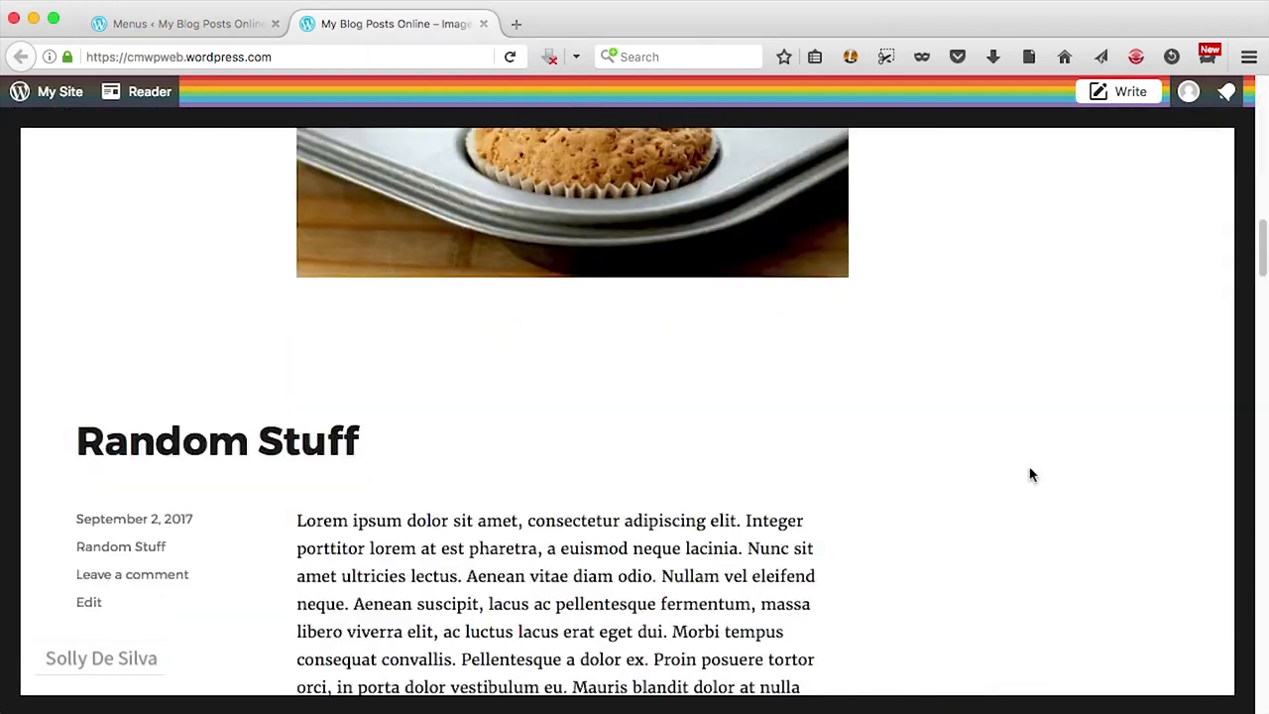
scroll(1031, 476, up, 10)
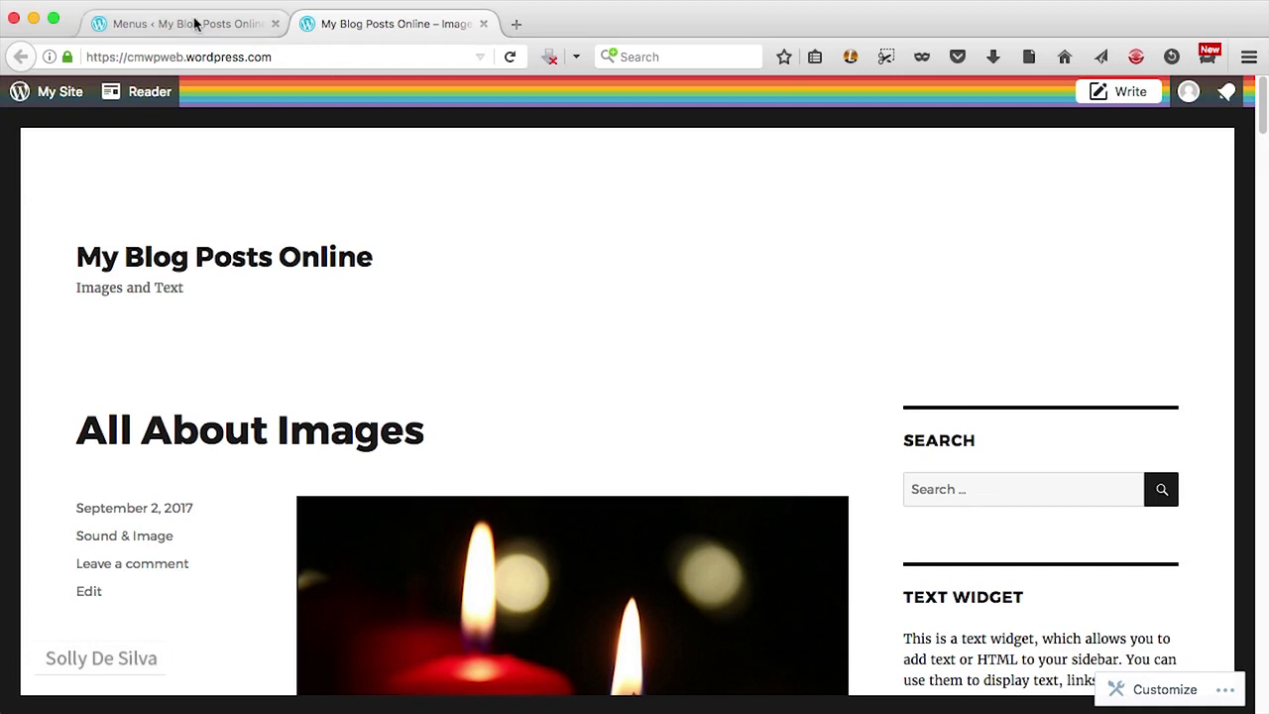
click(259, 28)
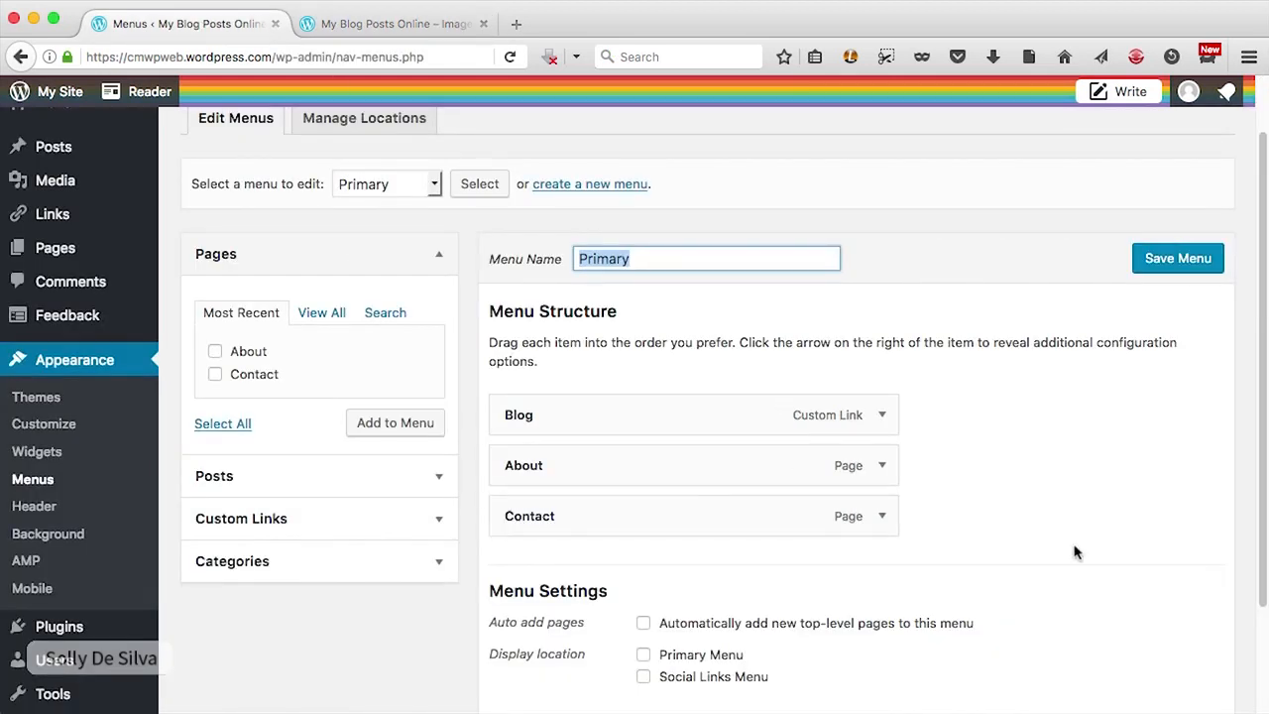
scroll(1075, 552, up, 2)
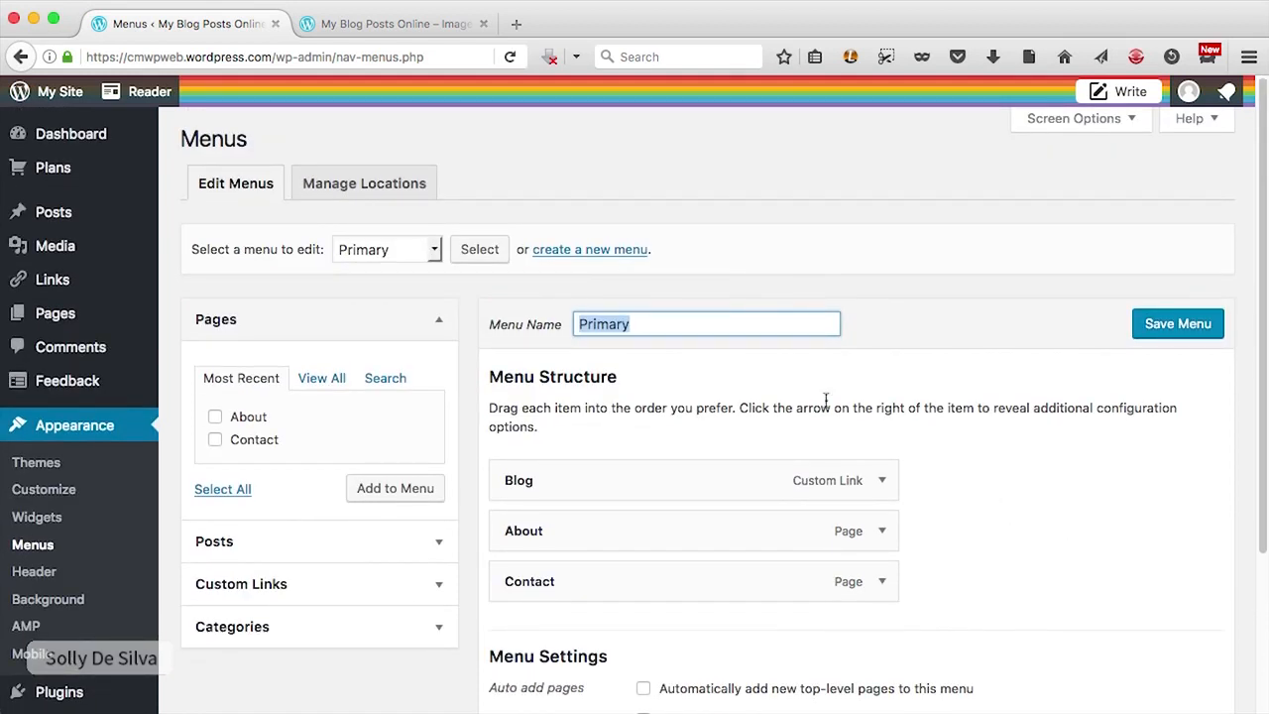
Step: Open the theme's menu location settings and compare them with what the live blog page displays
click(385, 184)
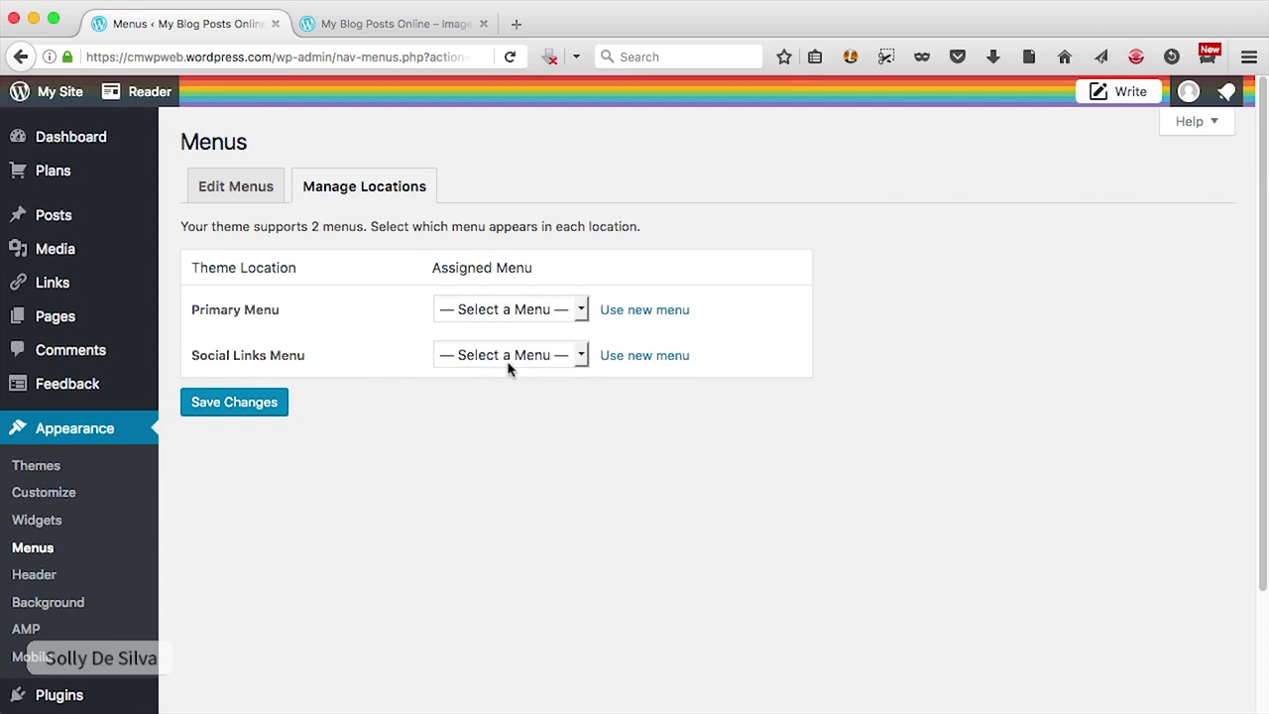
click(371, 25)
scroll(728, 247, down, 10)
scroll(729, 251, up, 10)
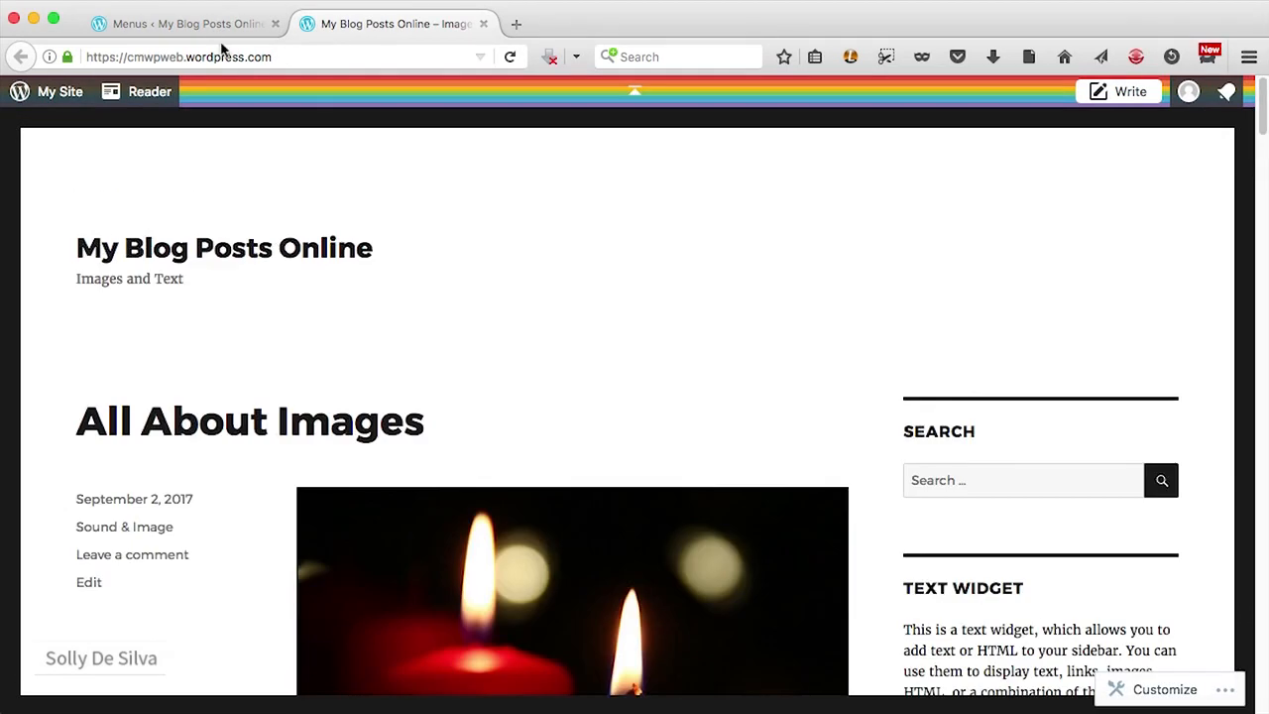
click(178, 24)
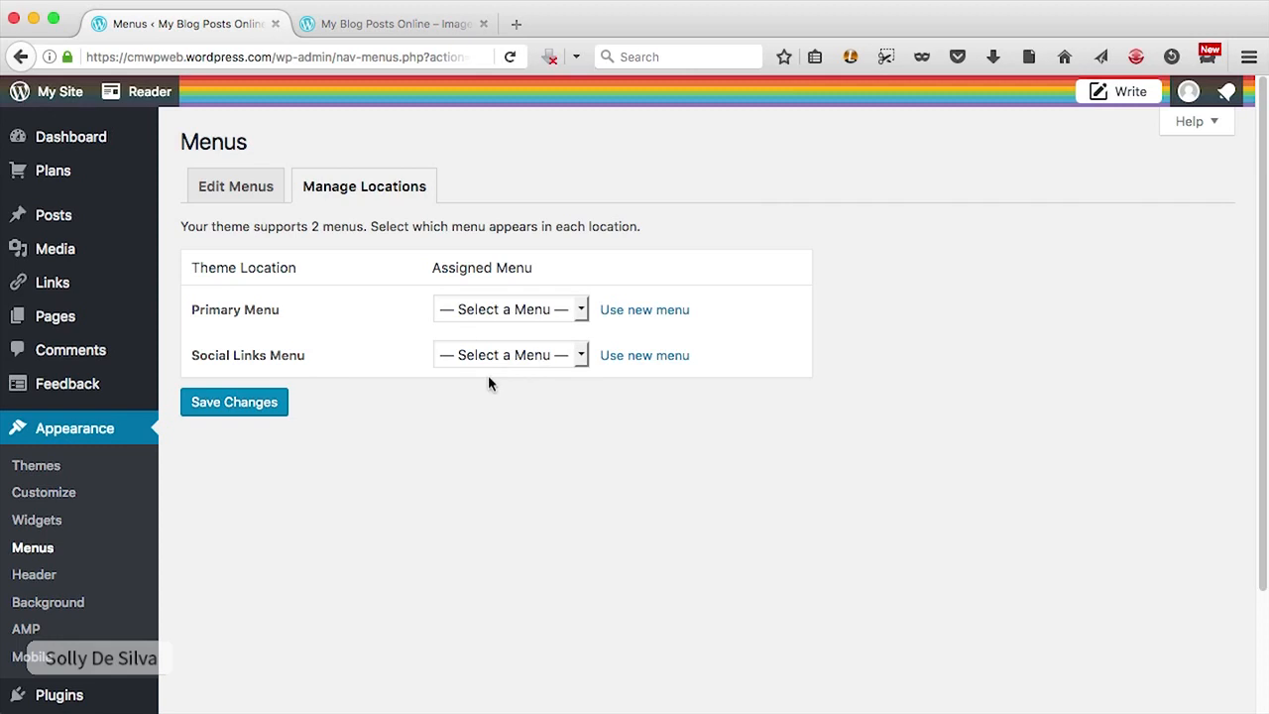
Step: Assign the Primary menu to the Primary Menu location, save it, and check the navigation on the reloaded live blog
click(525, 311)
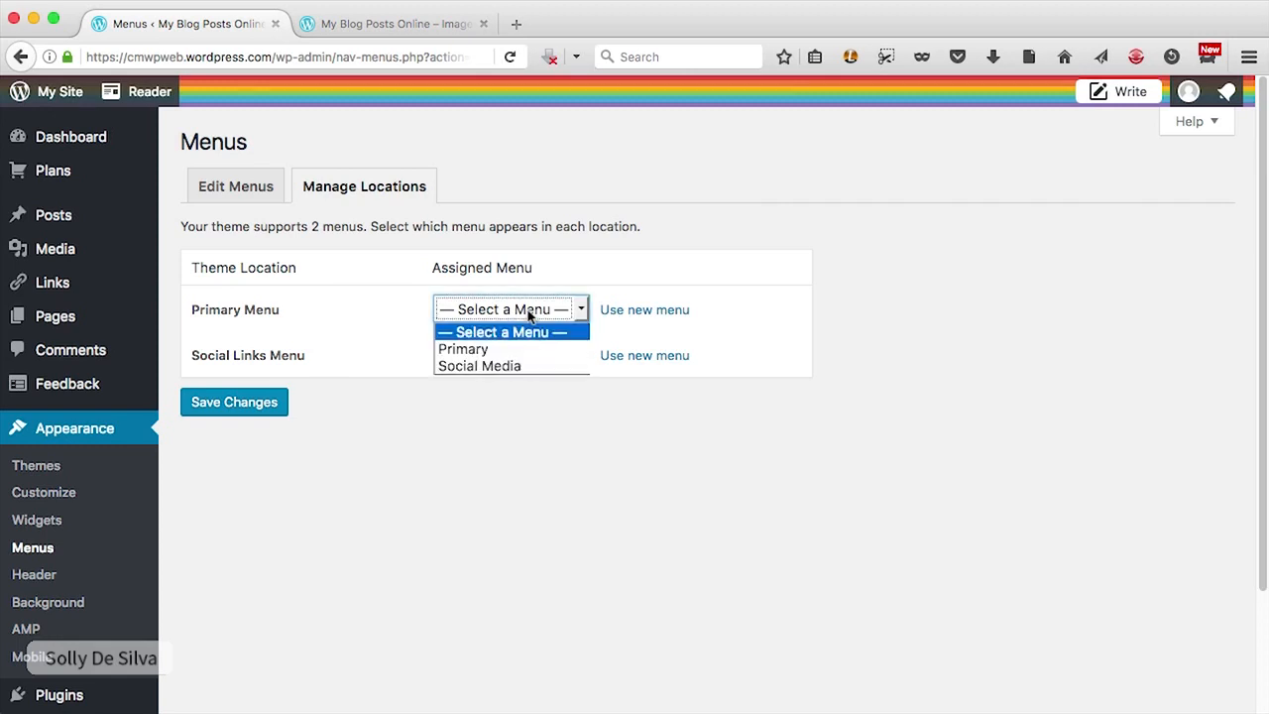
click(498, 351)
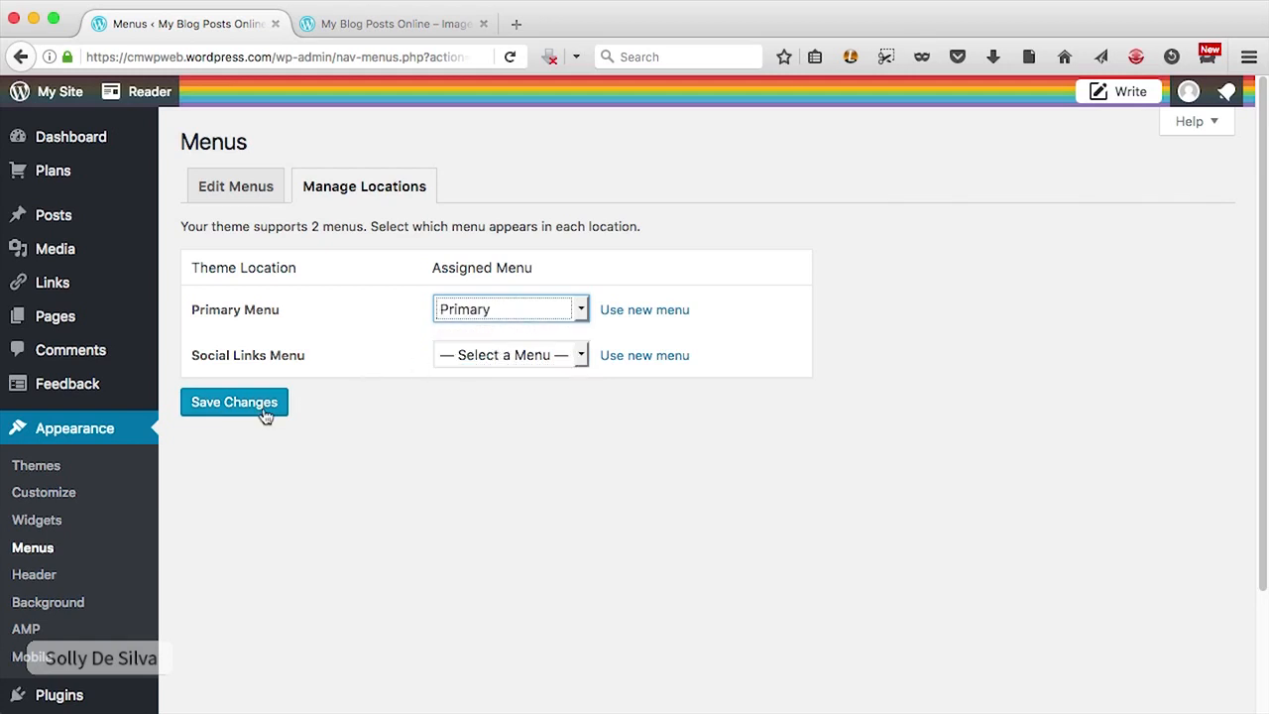
click(234, 402)
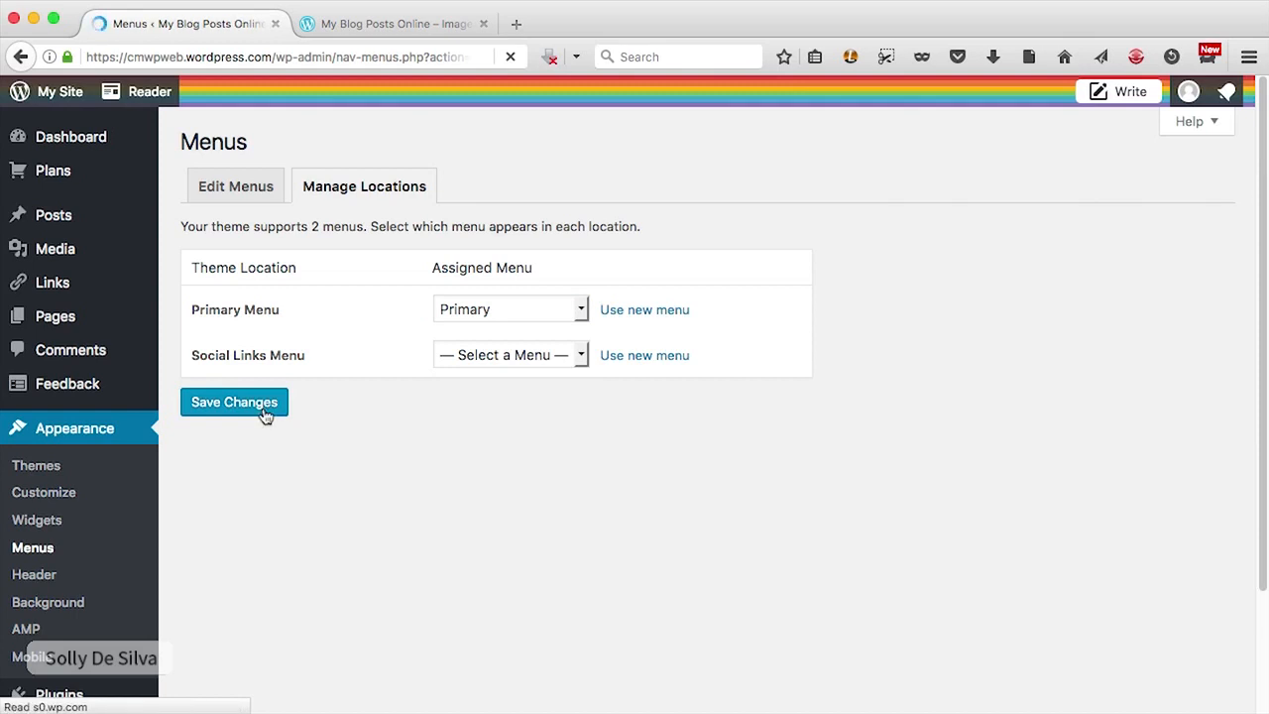
click(369, 27)
click(510, 56)
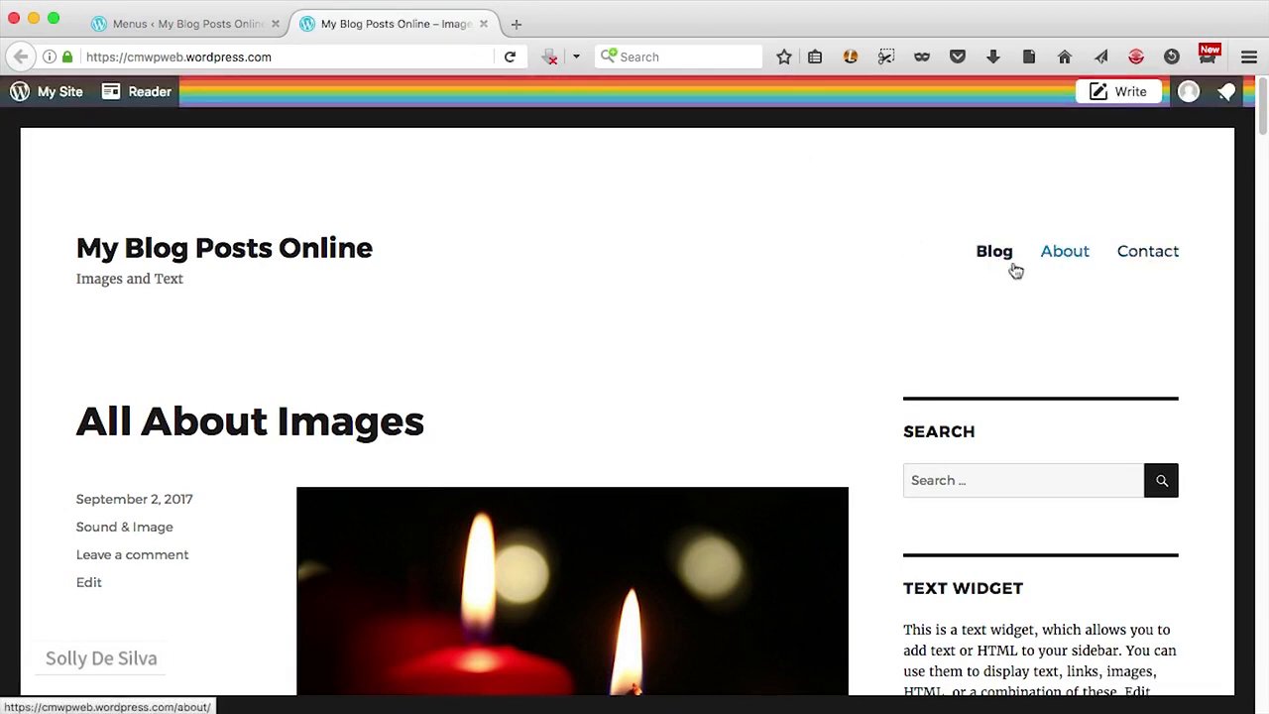
click(971, 268)
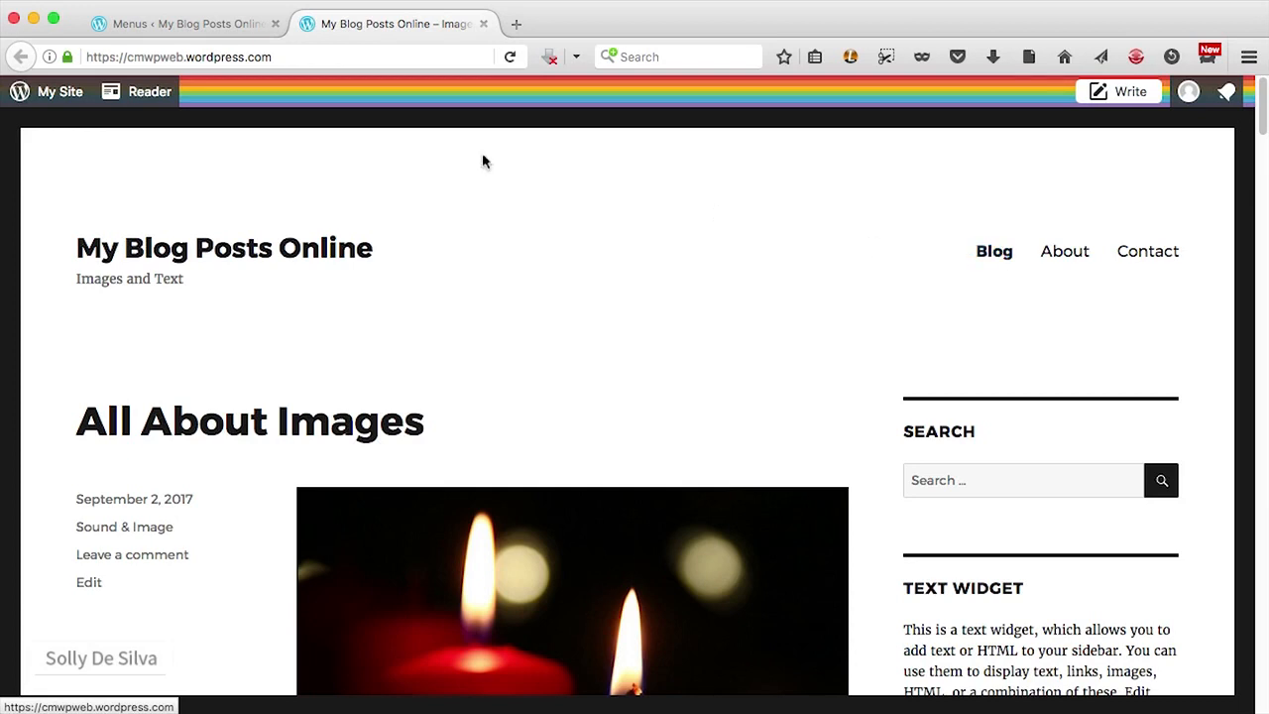
Step: Assign the Social Media menu to the Social Links Menu location and save the changes
click(210, 26)
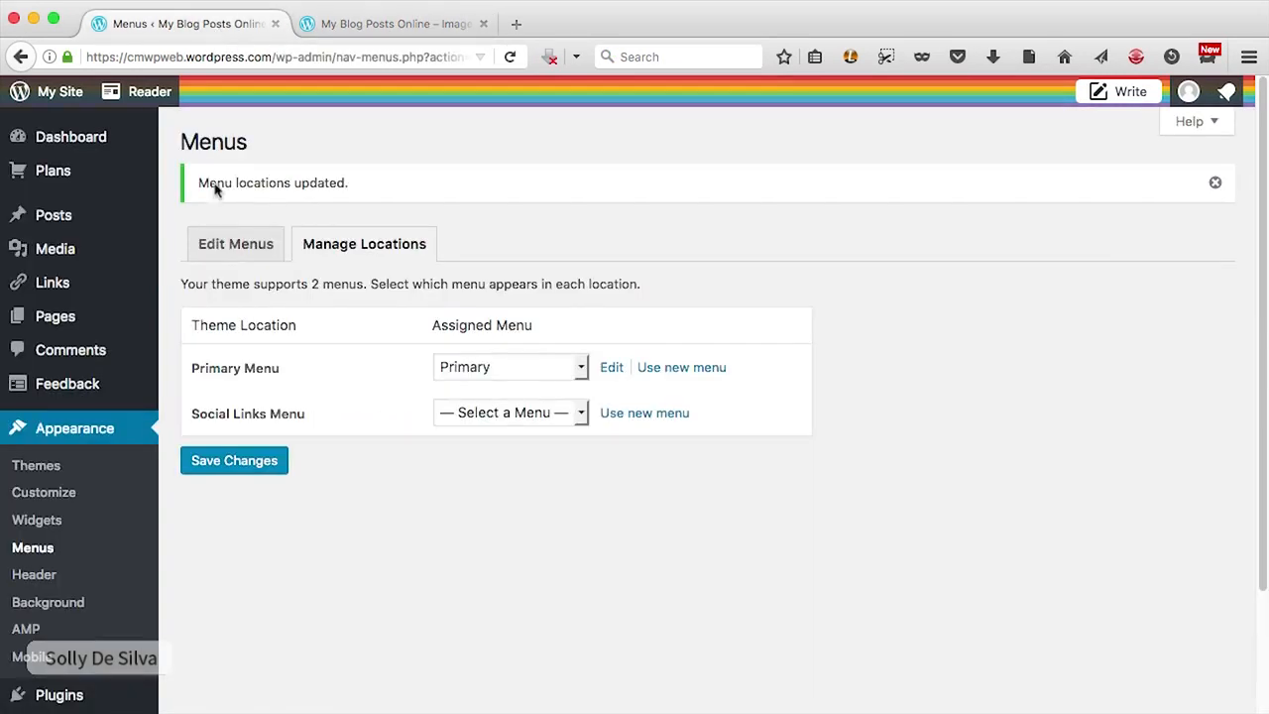
click(505, 414)
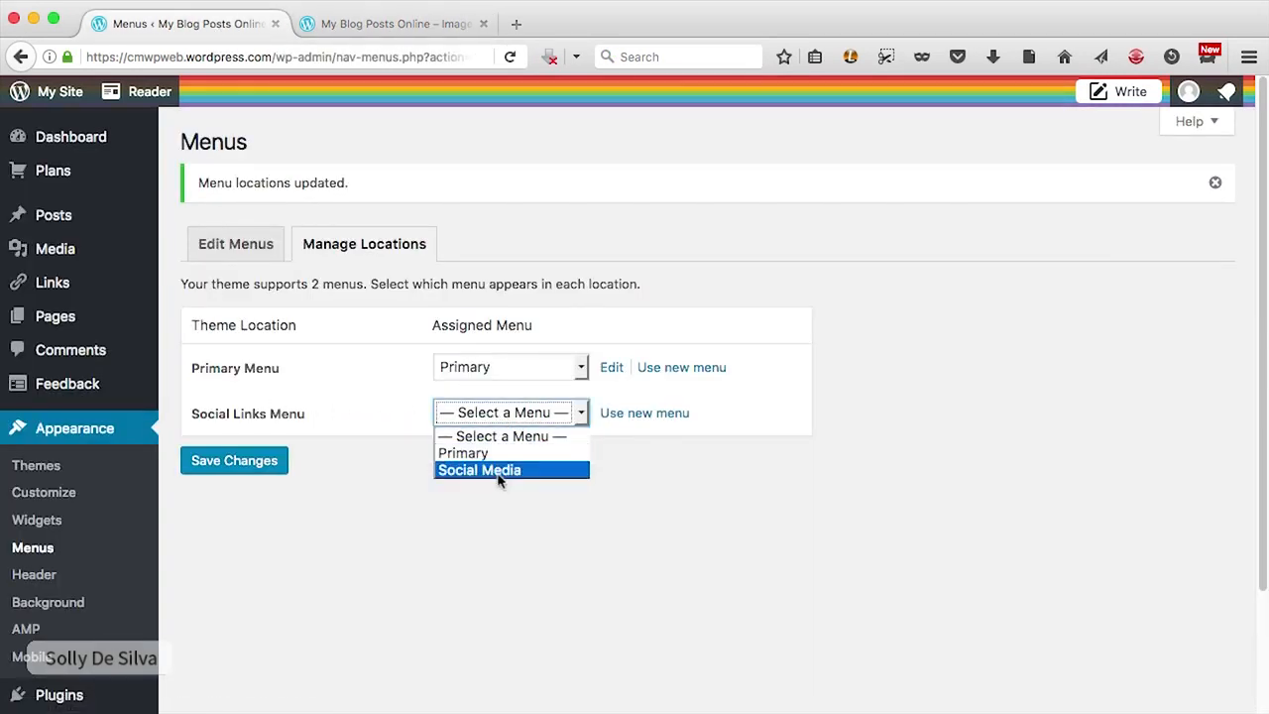
click(500, 471)
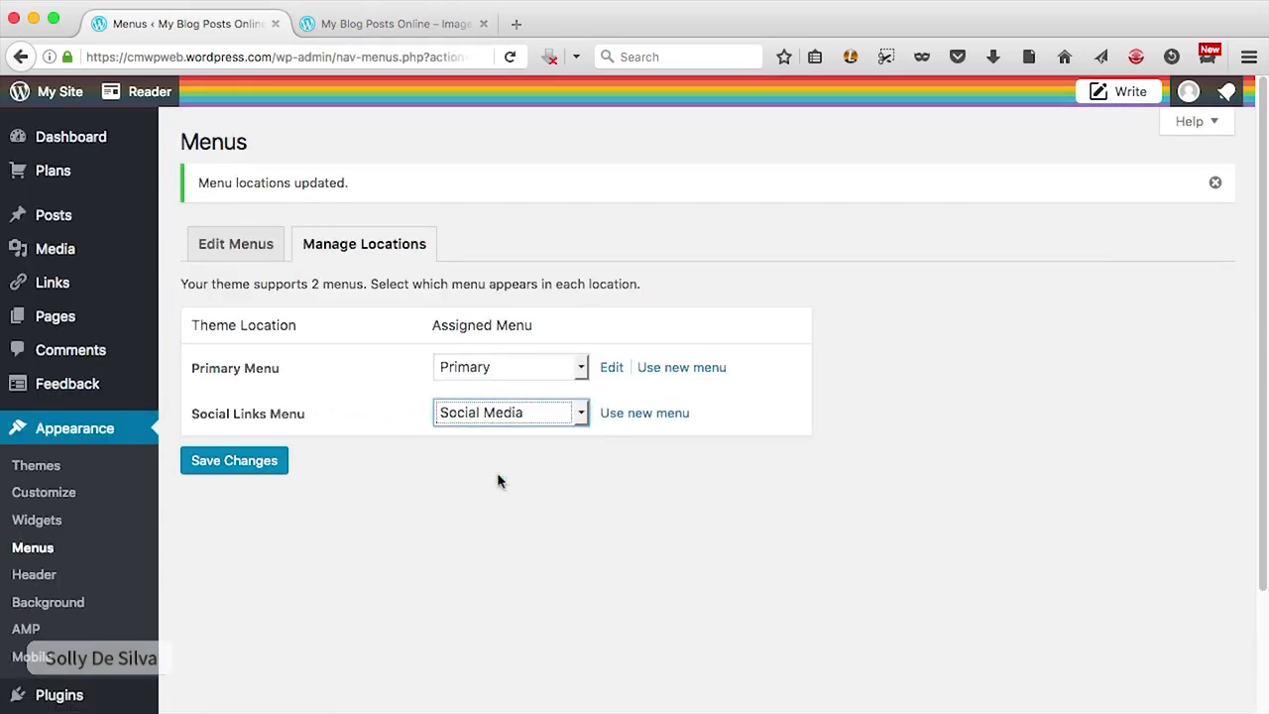
click(218, 466)
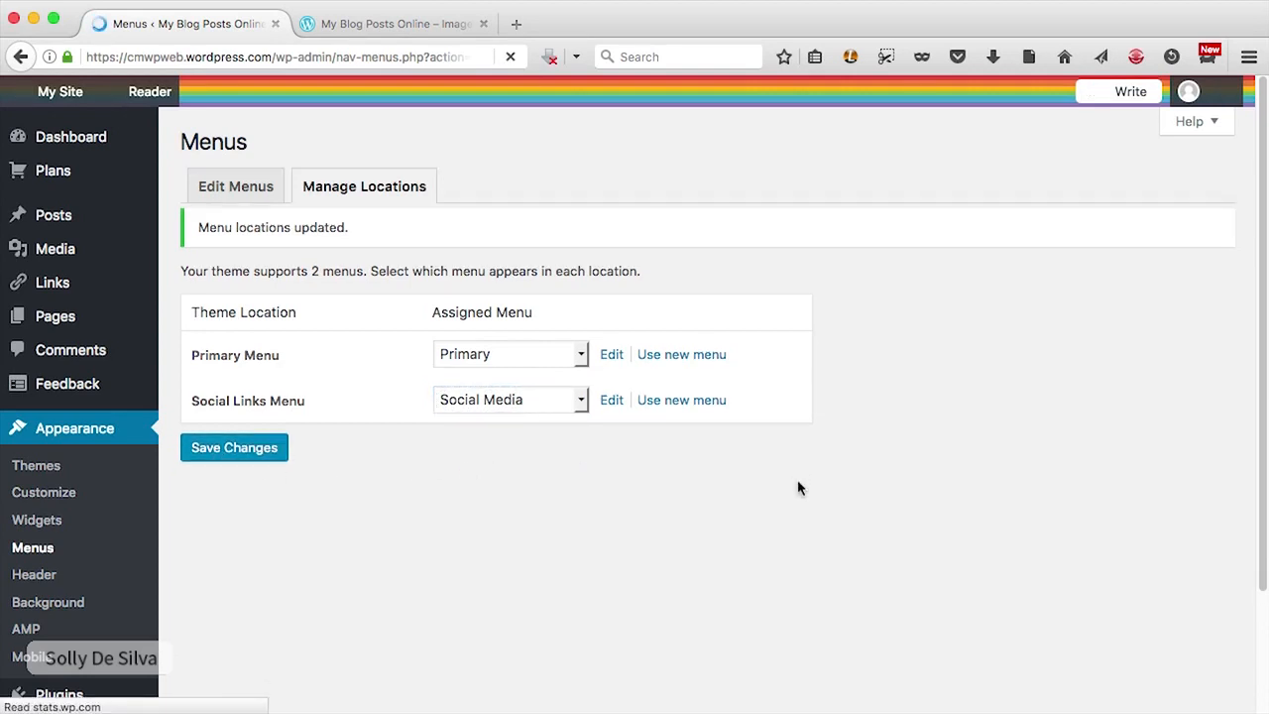
Step: Reload the live blog and check the social links in its footer and the navigation links in its header
click(387, 25)
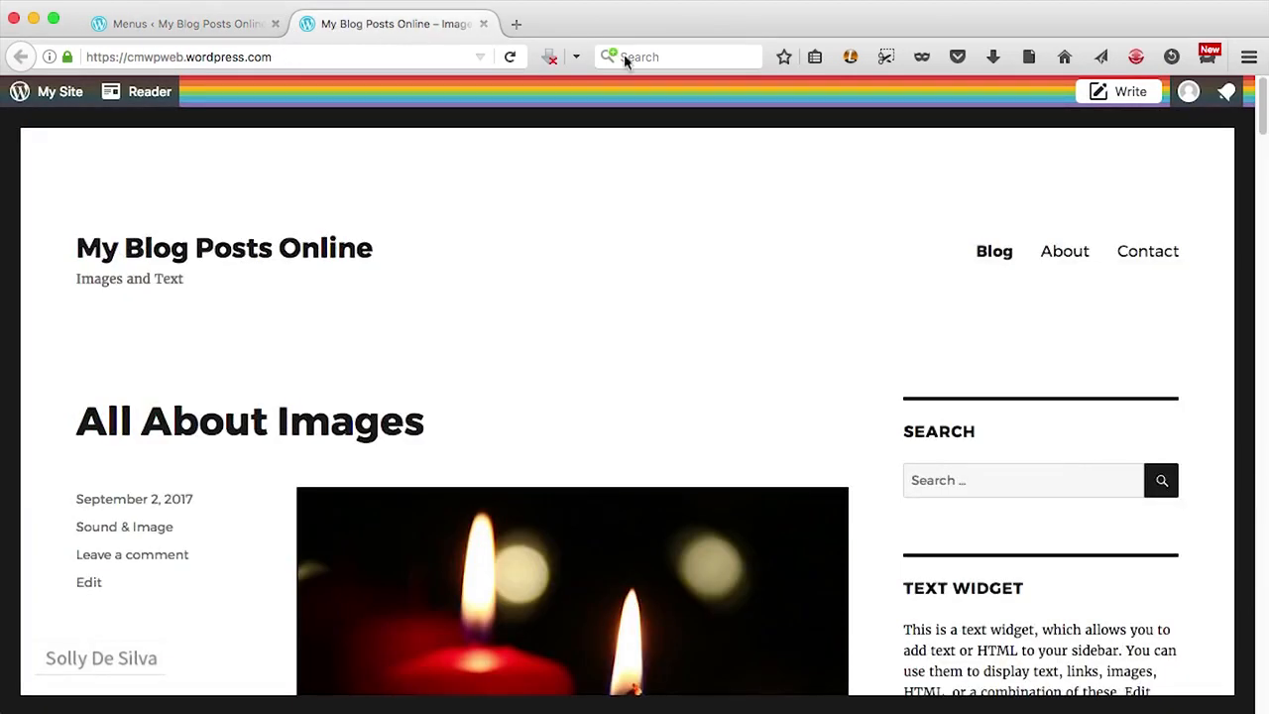
click(513, 59)
scroll(887, 226, down, 15)
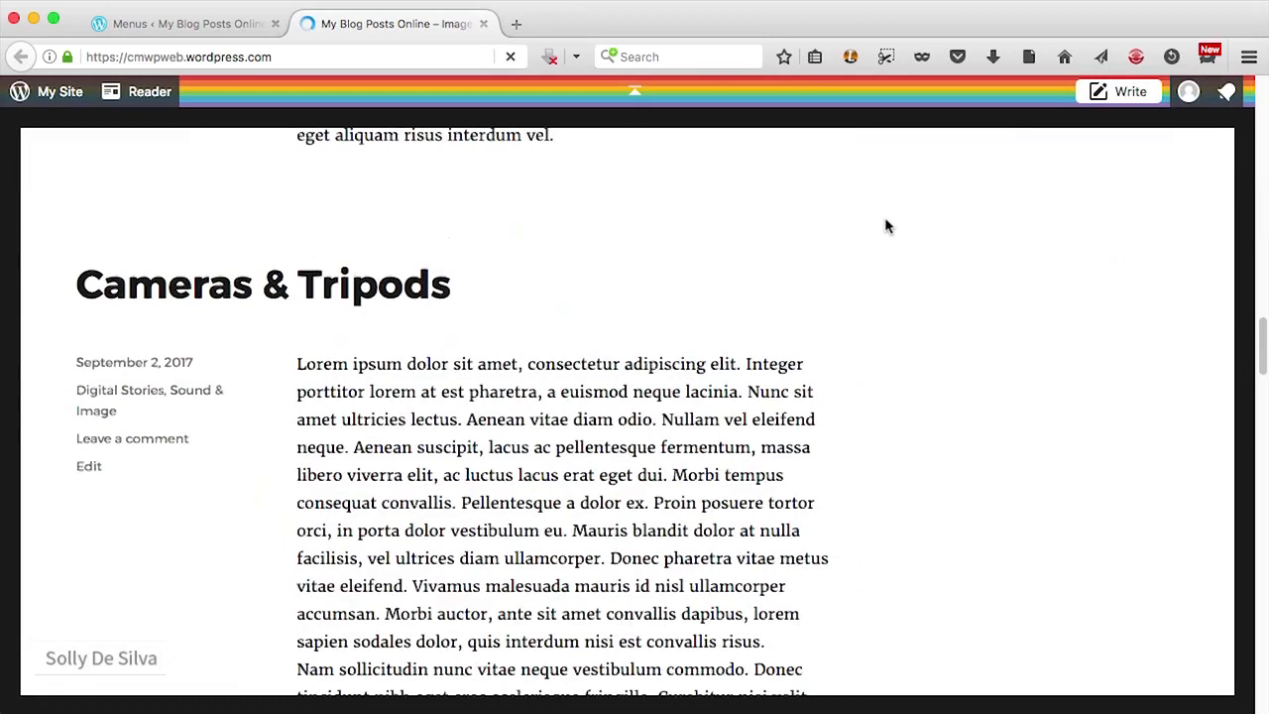
scroll(888, 226, down, 10)
scroll(888, 226, down, 15)
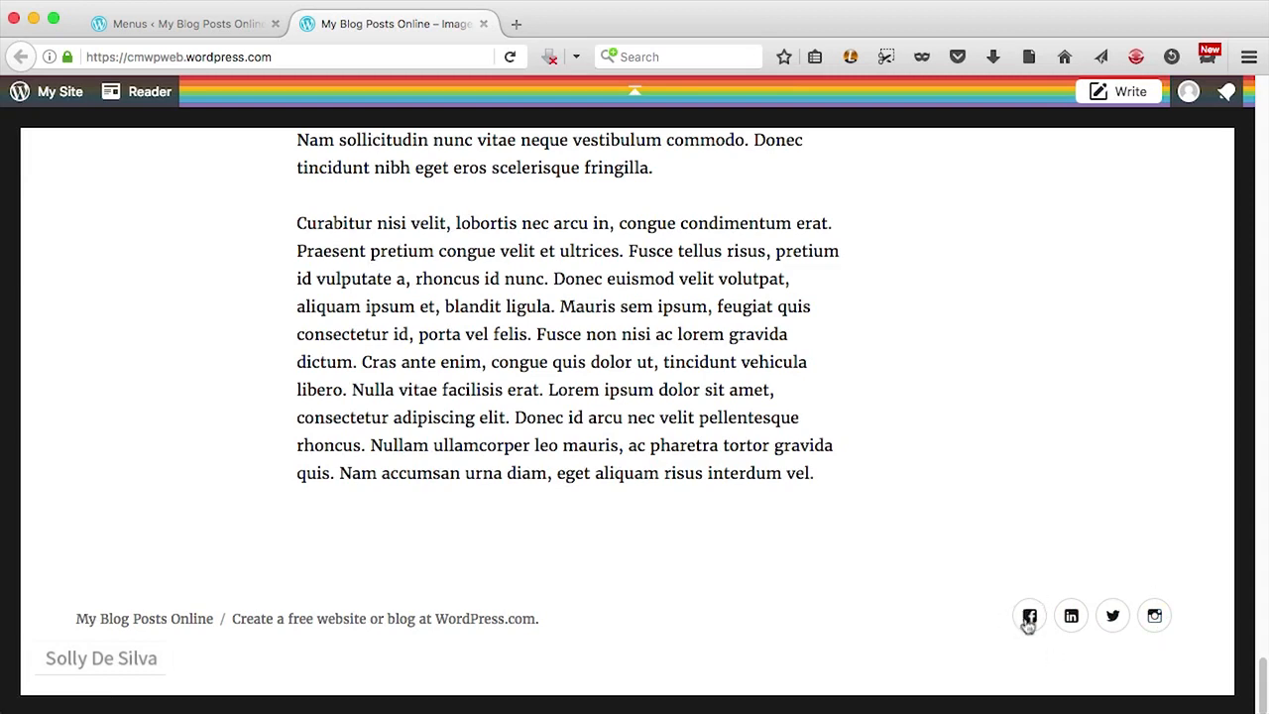
scroll(1189, 640, up, 20)
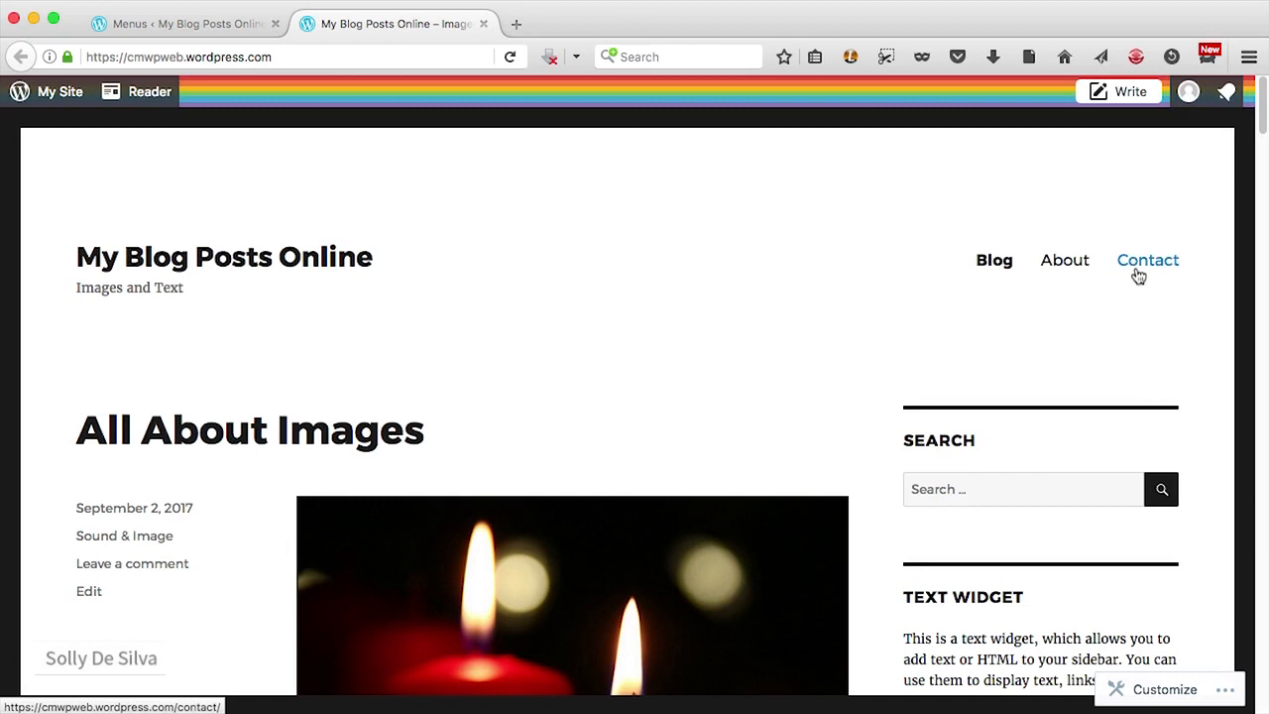
Step: Reorder the Primary menu so that Blog sits between About and Contact, and save the menu
click(165, 25)
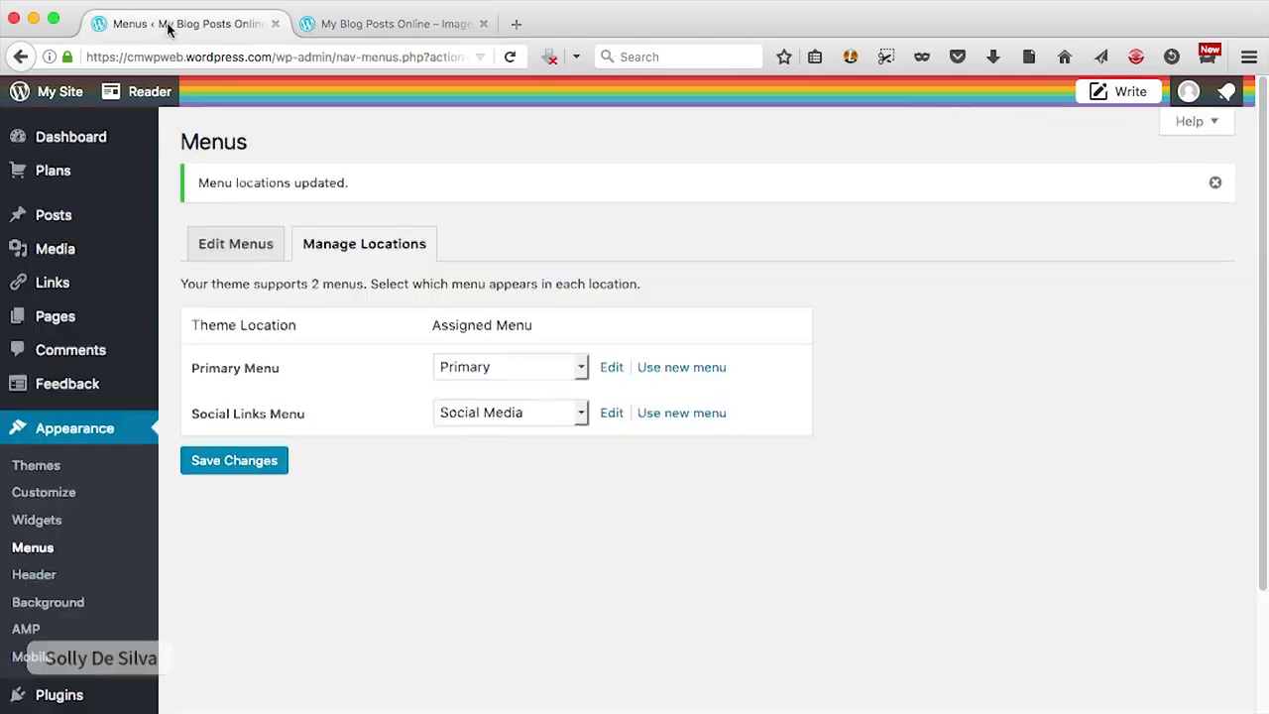
click(231, 256)
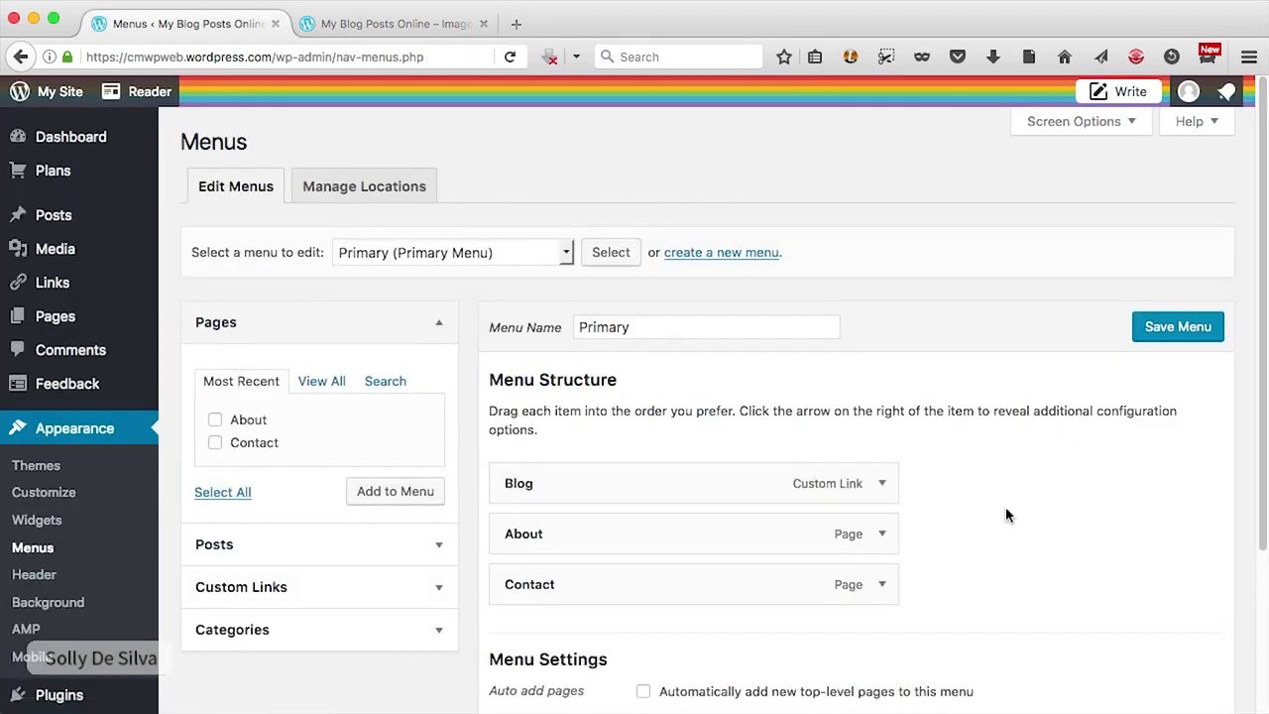
scroll(1005, 511, down, 2)
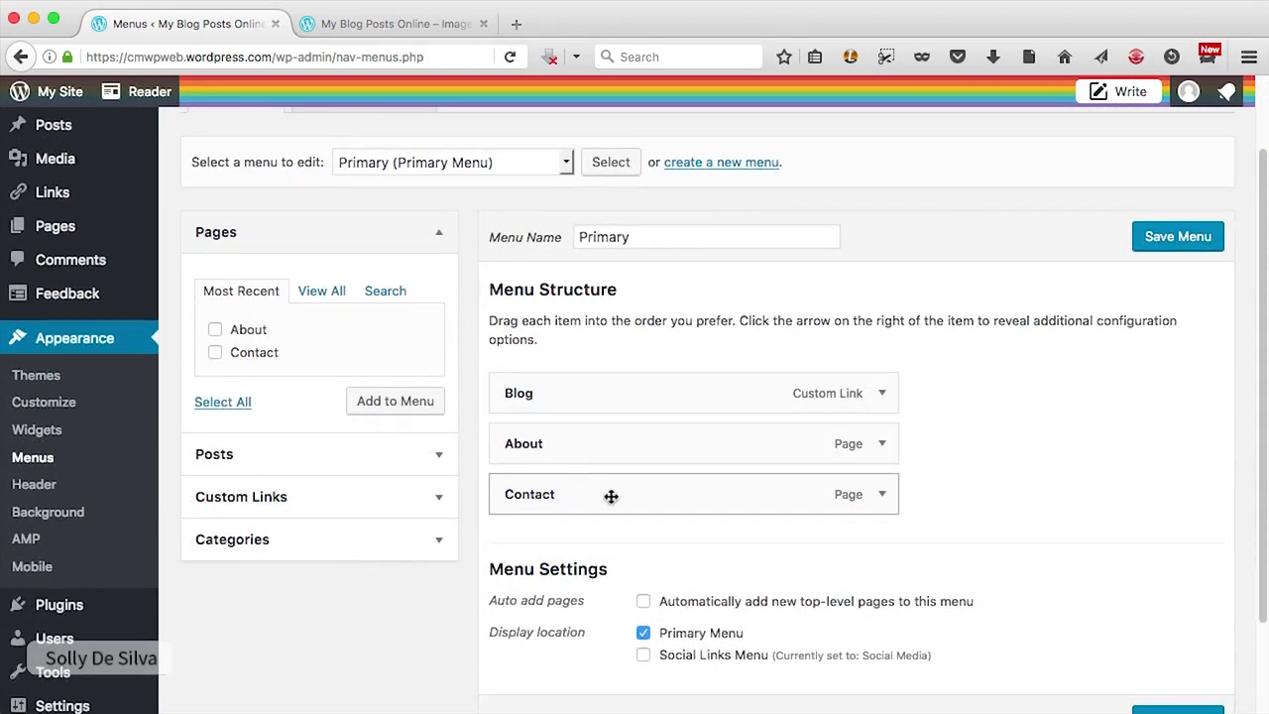
drag(584, 416, 585, 471)
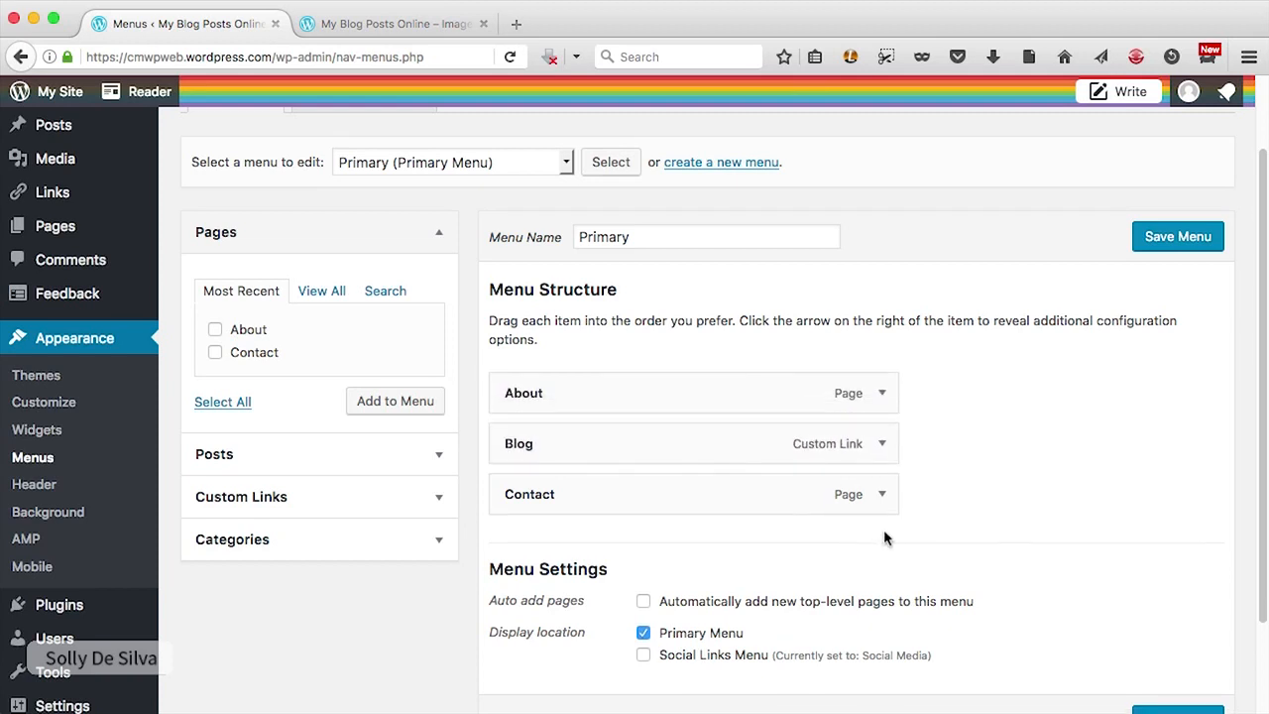
drag(601, 492, 607, 522)
click(1172, 239)
scroll(1047, 578, down, 3)
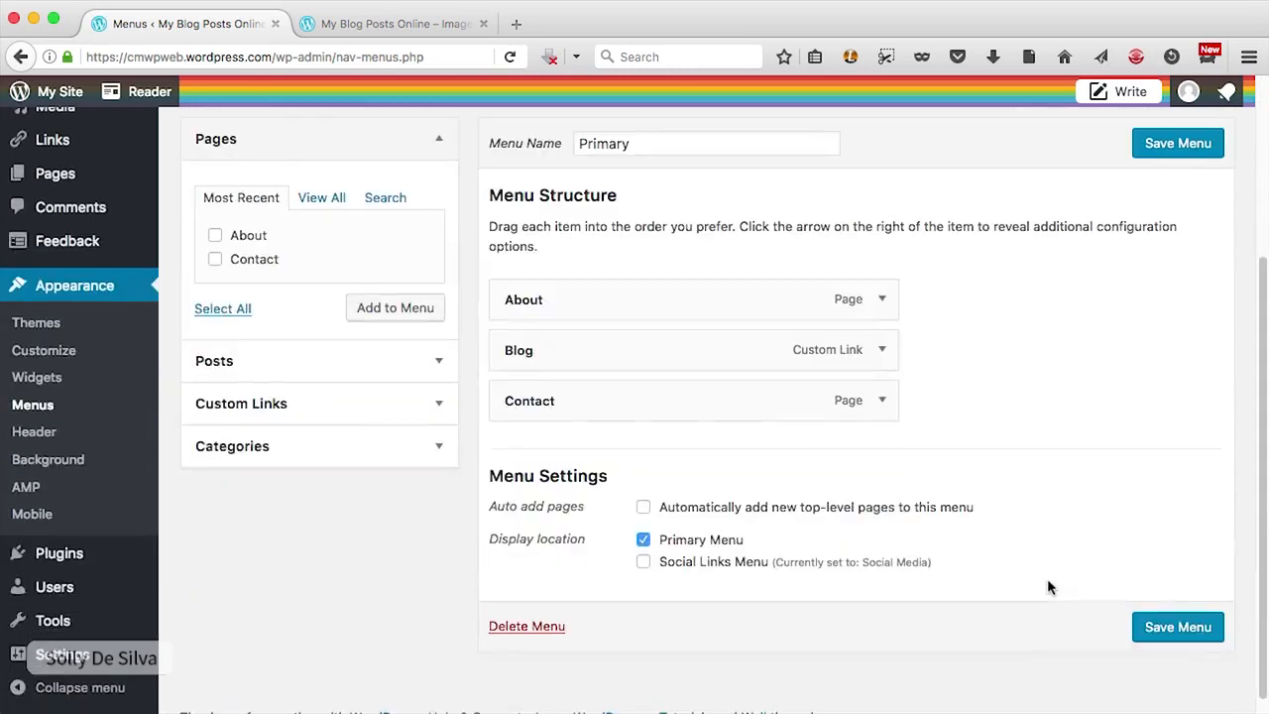
scroll(1047, 578, up, 1)
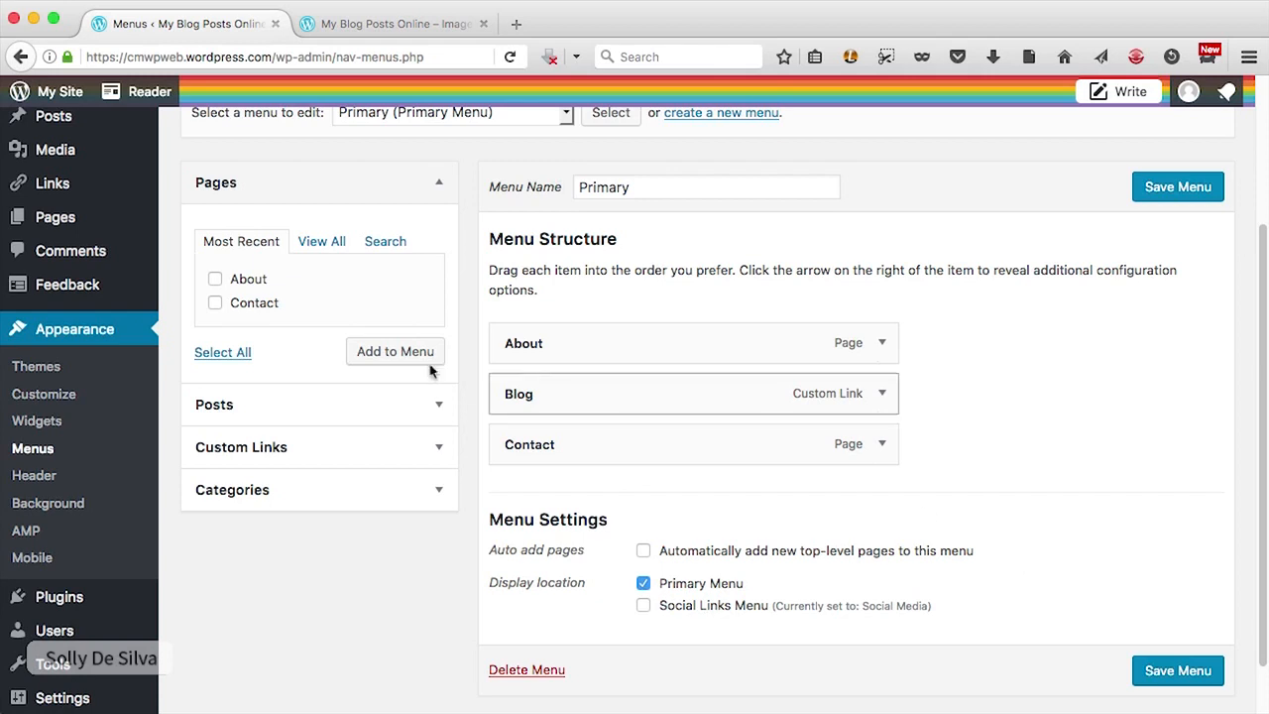
Step: Add the Digital Stories, Random Stuff and Sound & Image categories to the Primary menu and save the menu
click(439, 493)
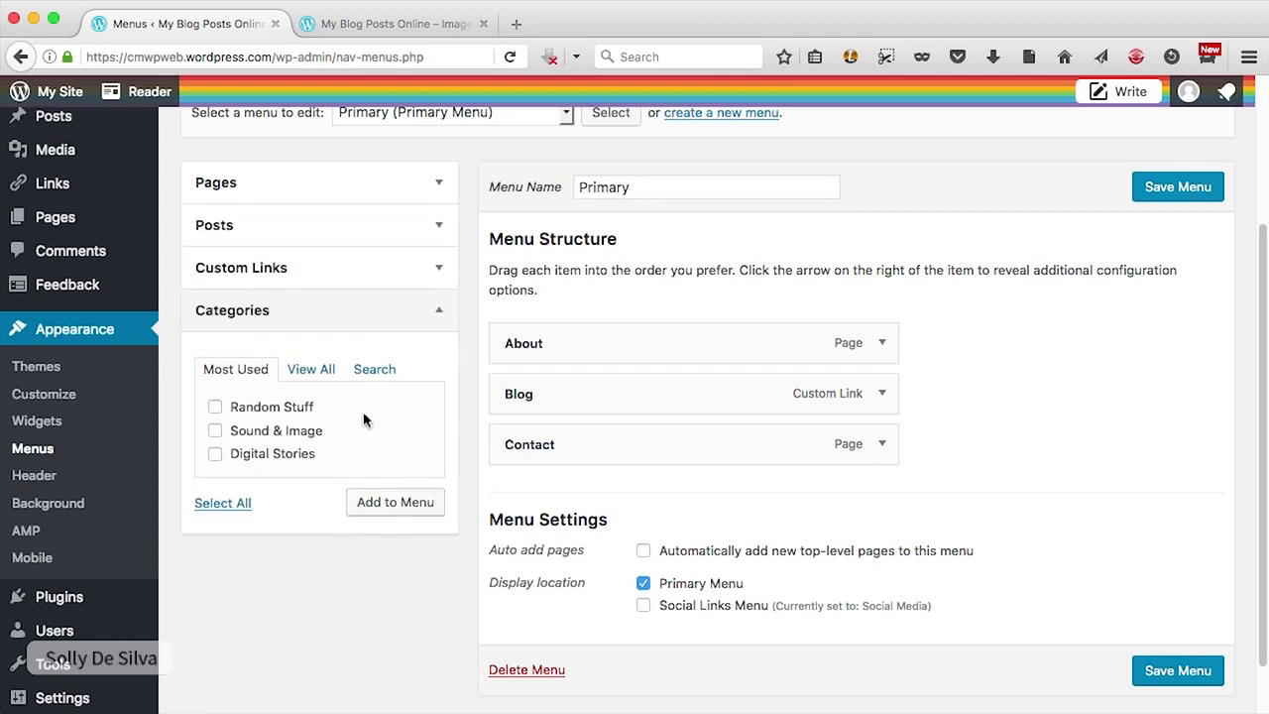
click(327, 373)
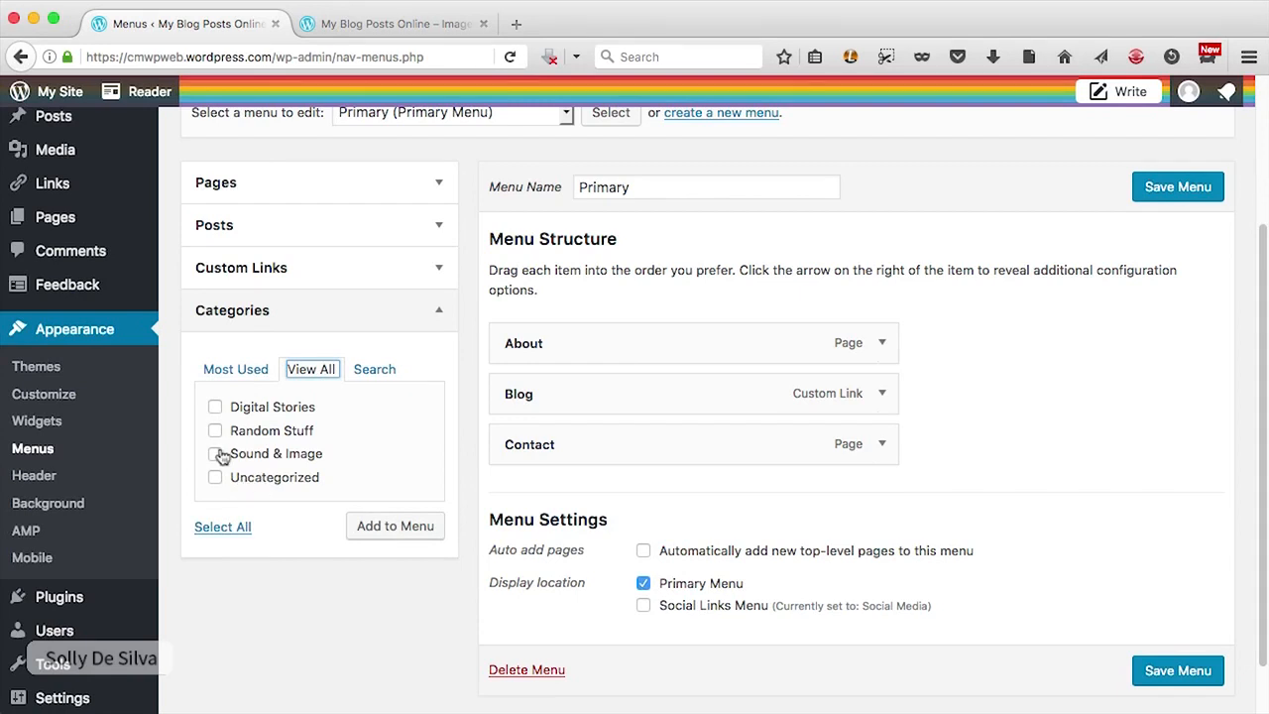
click(216, 406)
click(215, 430)
click(216, 454)
click(394, 537)
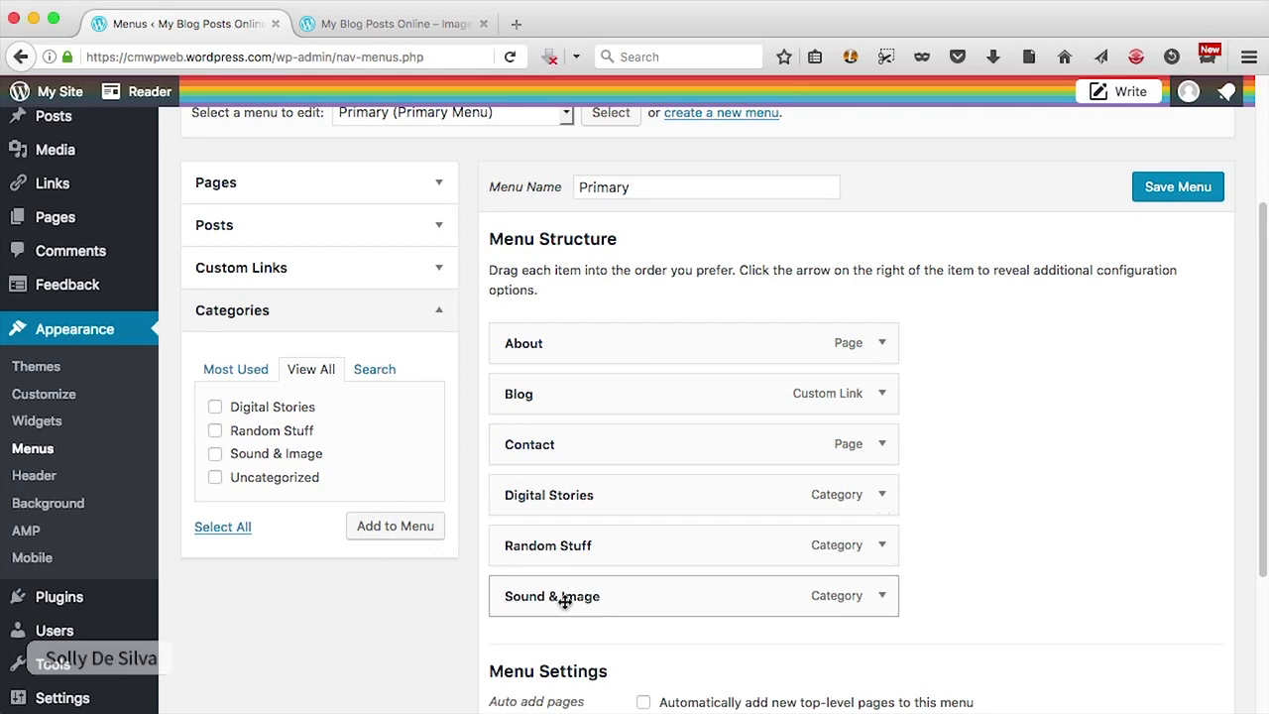
click(1171, 186)
Step: Reload the live blog and check the Digital Stories, Random Stuff and Sound & Image category pages from its header navigation
click(407, 24)
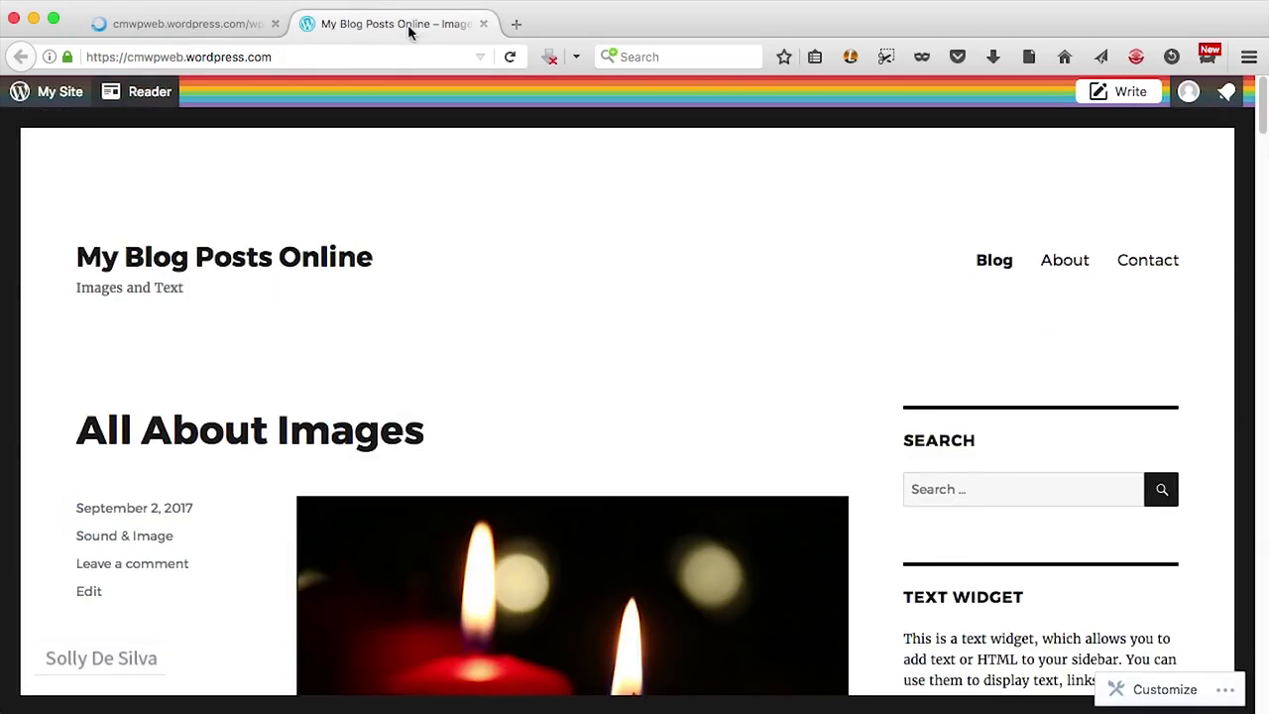
click(511, 56)
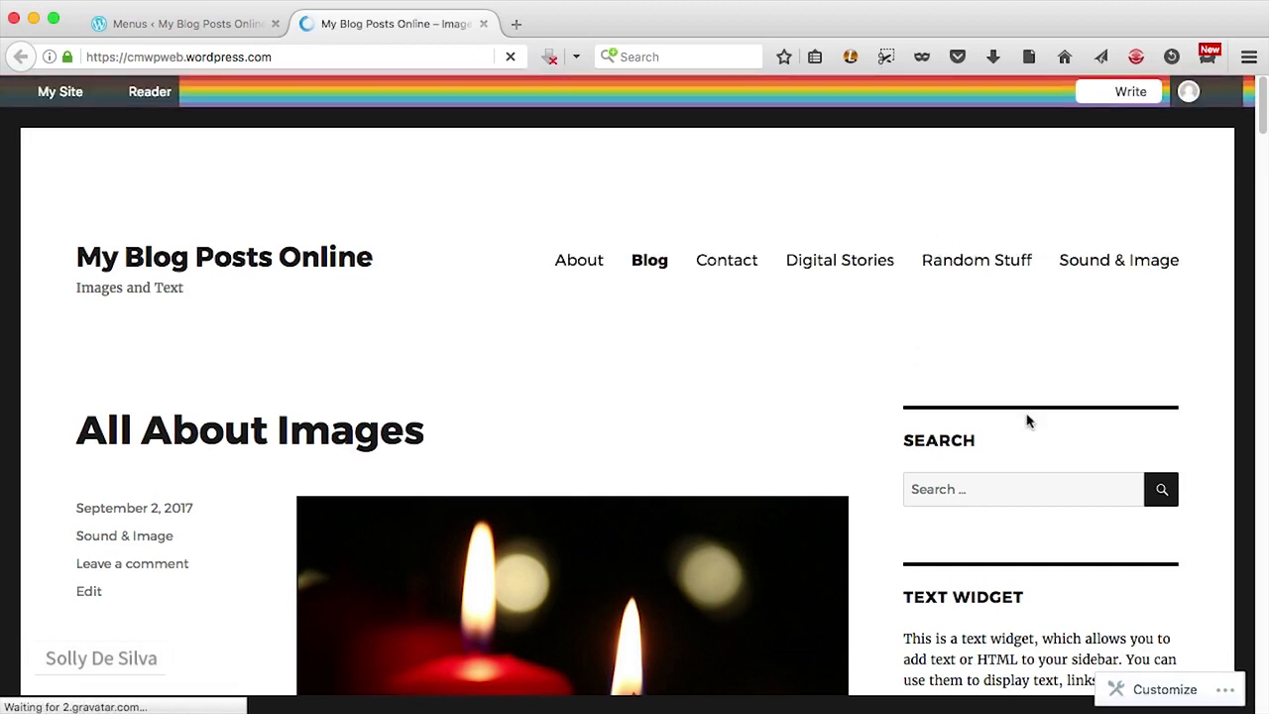
click(985, 266)
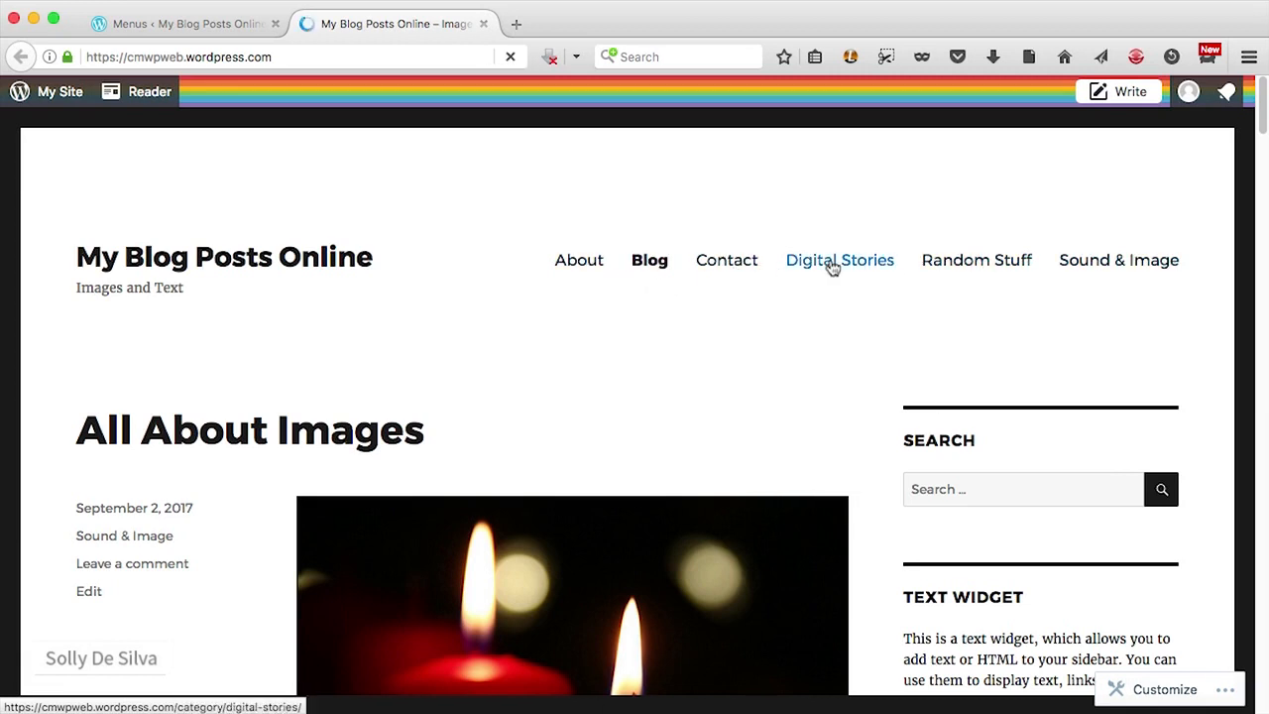
click(831, 267)
scroll(831, 267, down, 10)
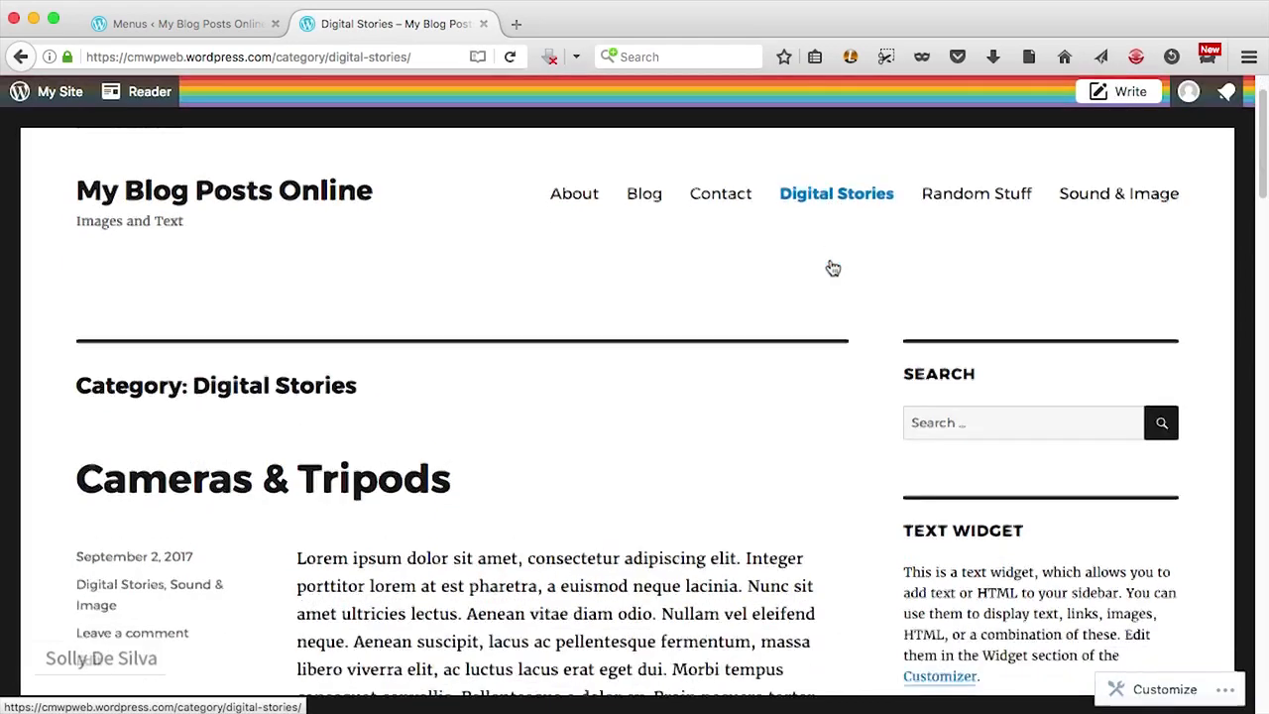
scroll(877, 296, up, 15)
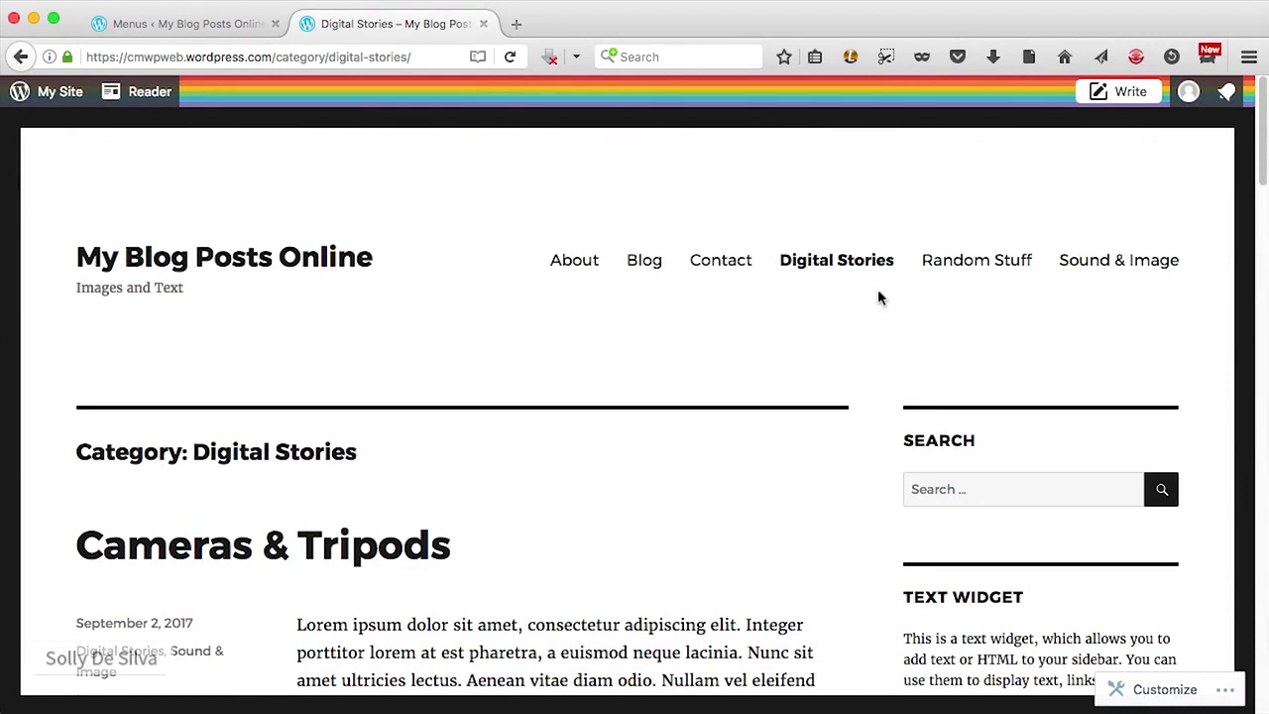
click(948, 271)
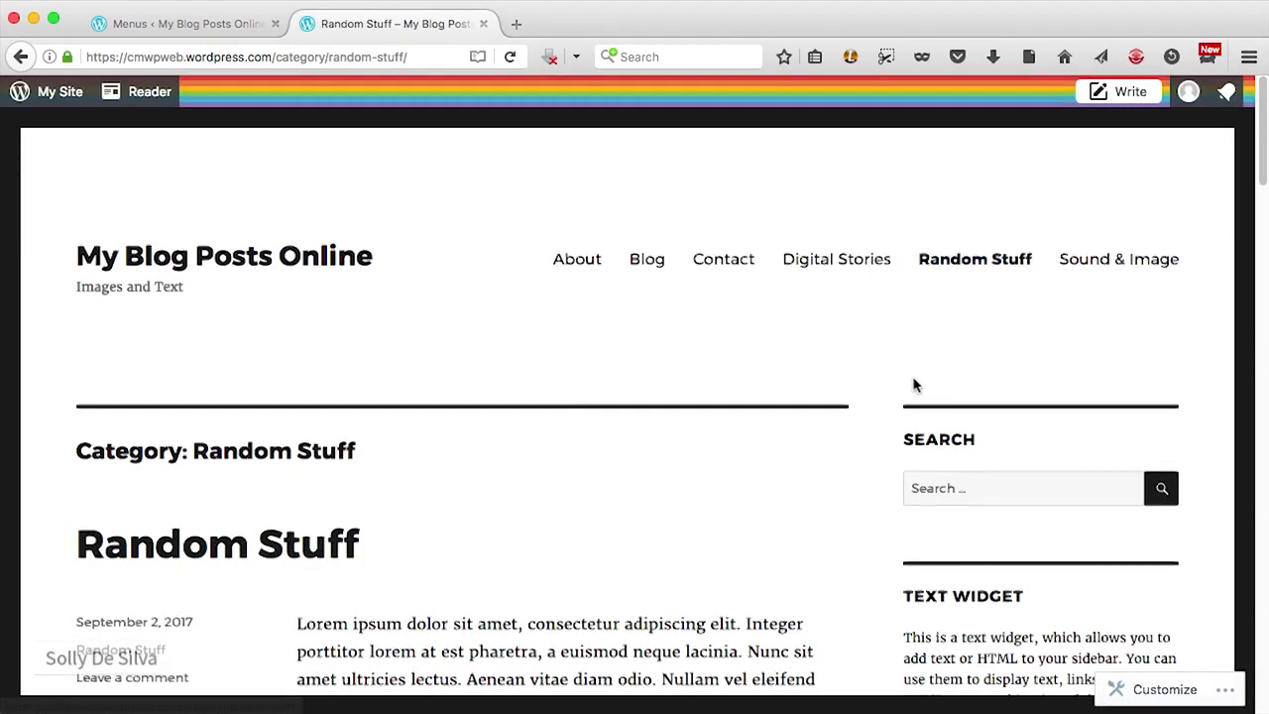
scroll(914, 385, down, 15)
scroll(914, 384, up, 15)
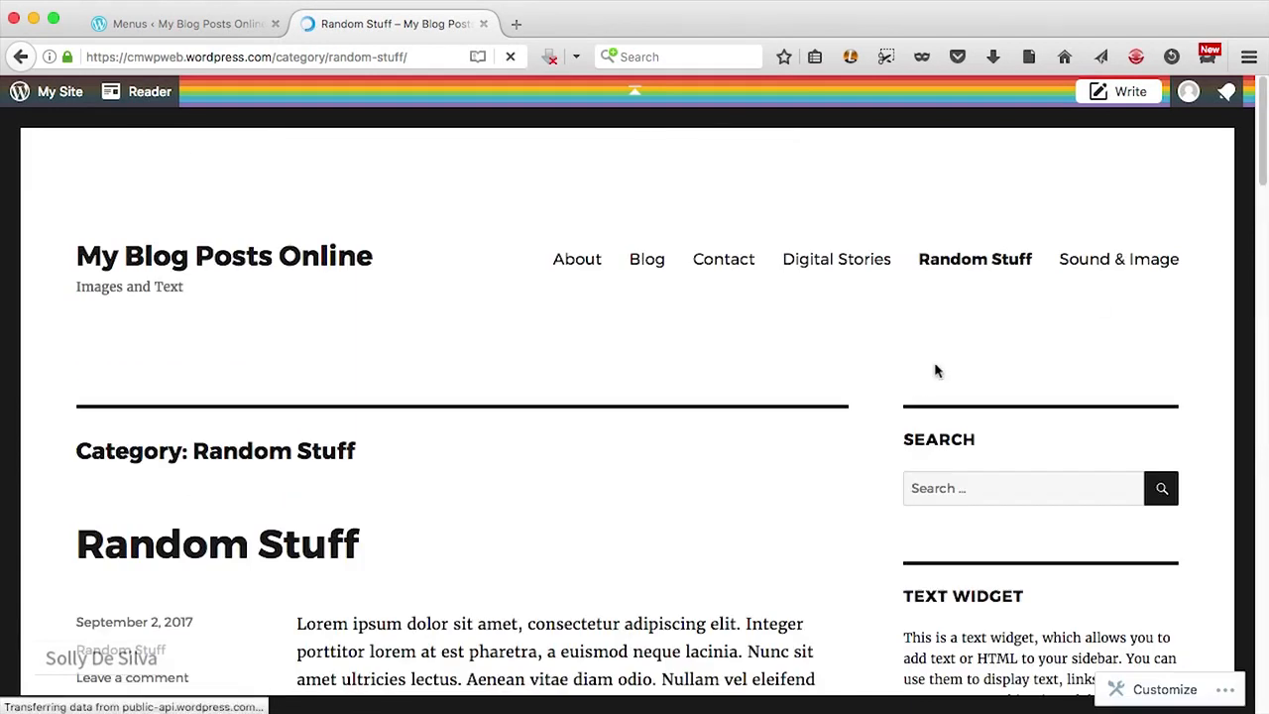
click(1103, 268)
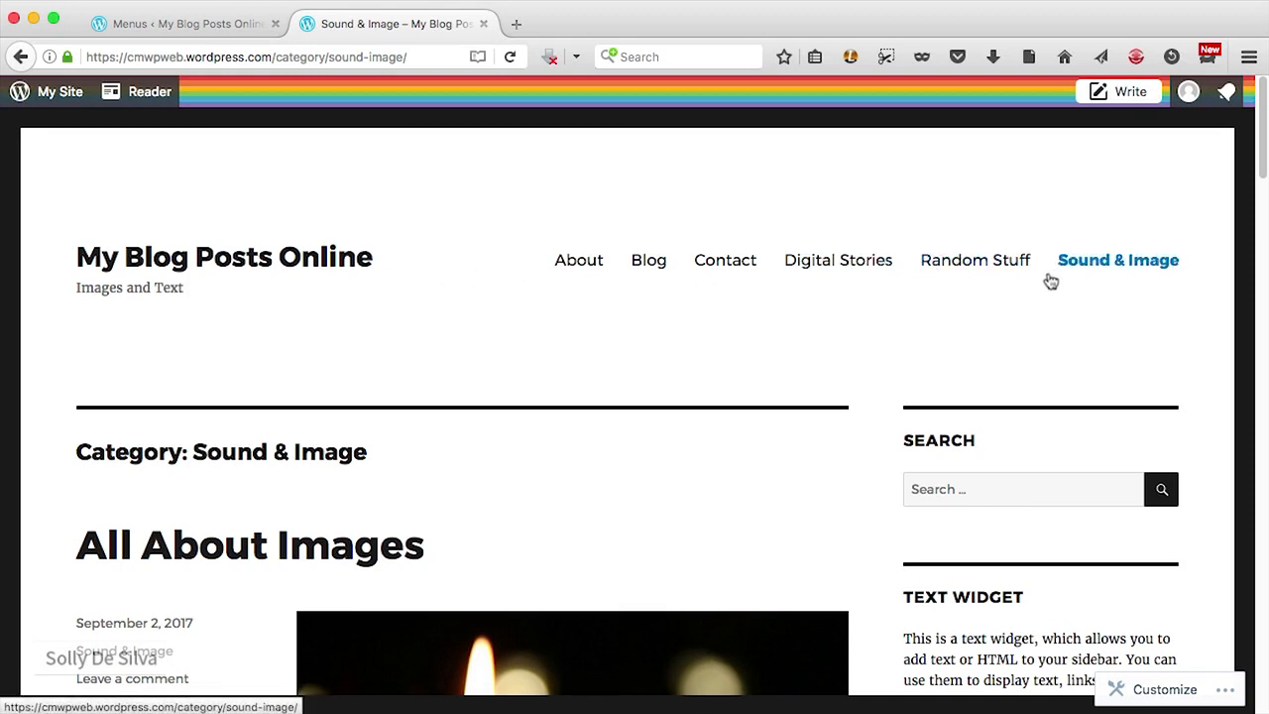
Step: Nest Digital Stories, Random Stuff and Sound & Image as sub items under Blog in the Primary menu, ahead of Contact
click(220, 31)
scroll(918, 457, down, 5)
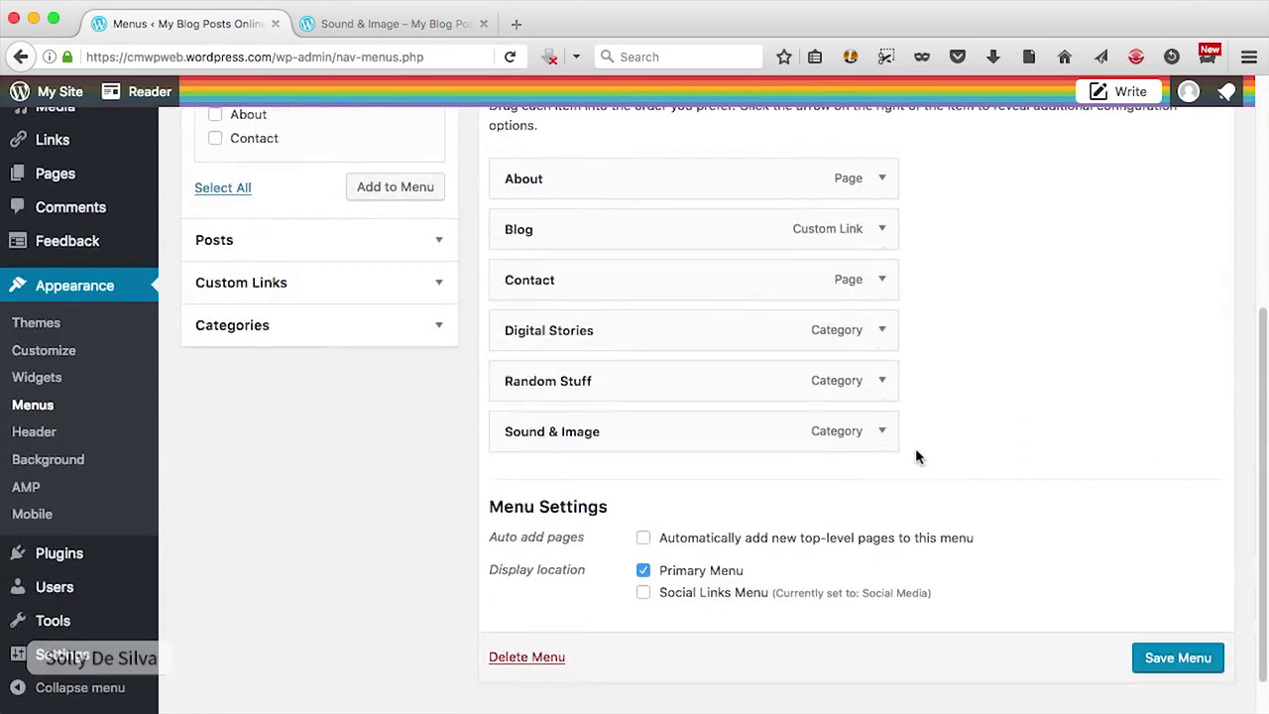
scroll(949, 457, up, 1)
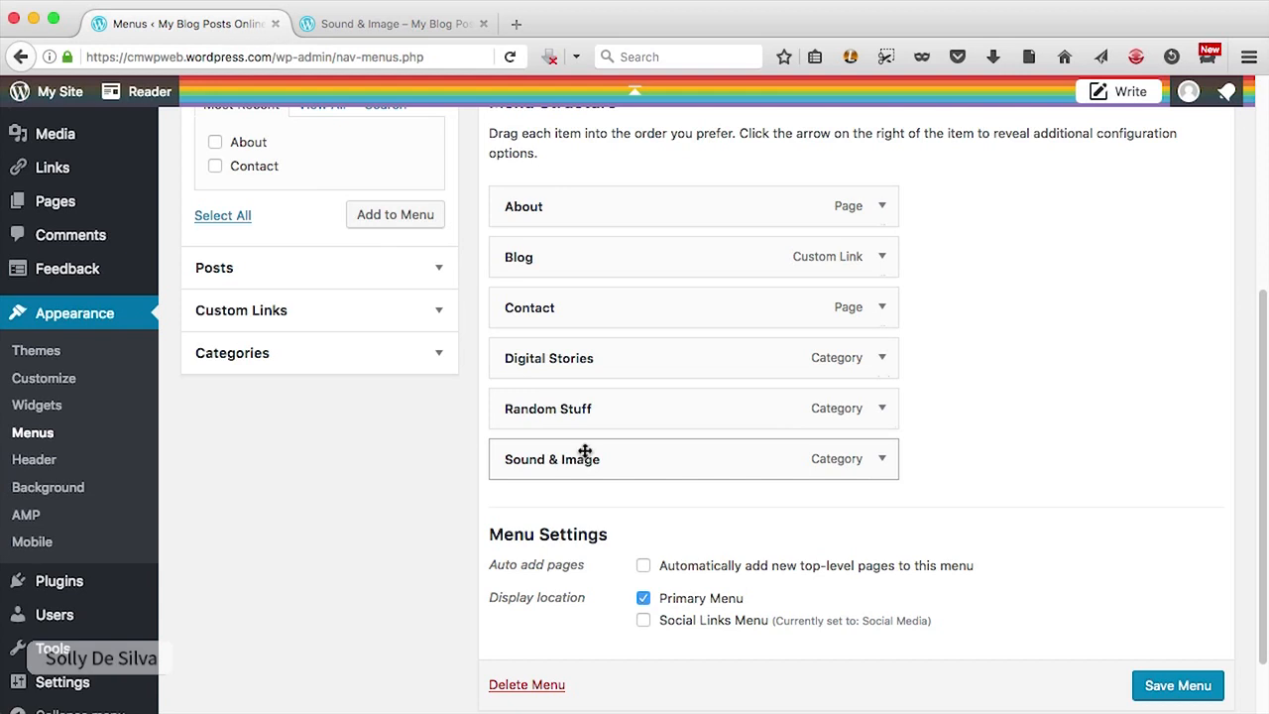
drag(543, 356, 549, 304)
drag(561, 414, 548, 368)
drag(556, 463, 606, 430)
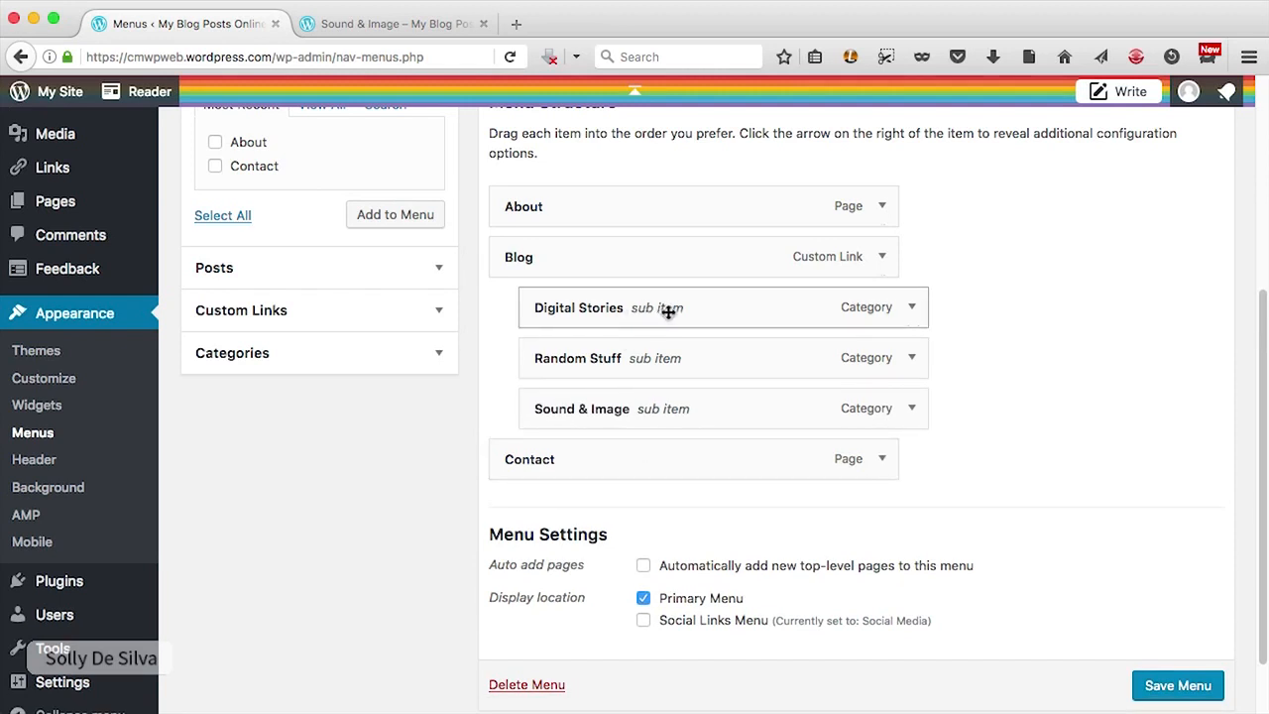
Step: Move Sound & Image out to the menu's main level and nest it back under Blog
drag(589, 422, 558, 436)
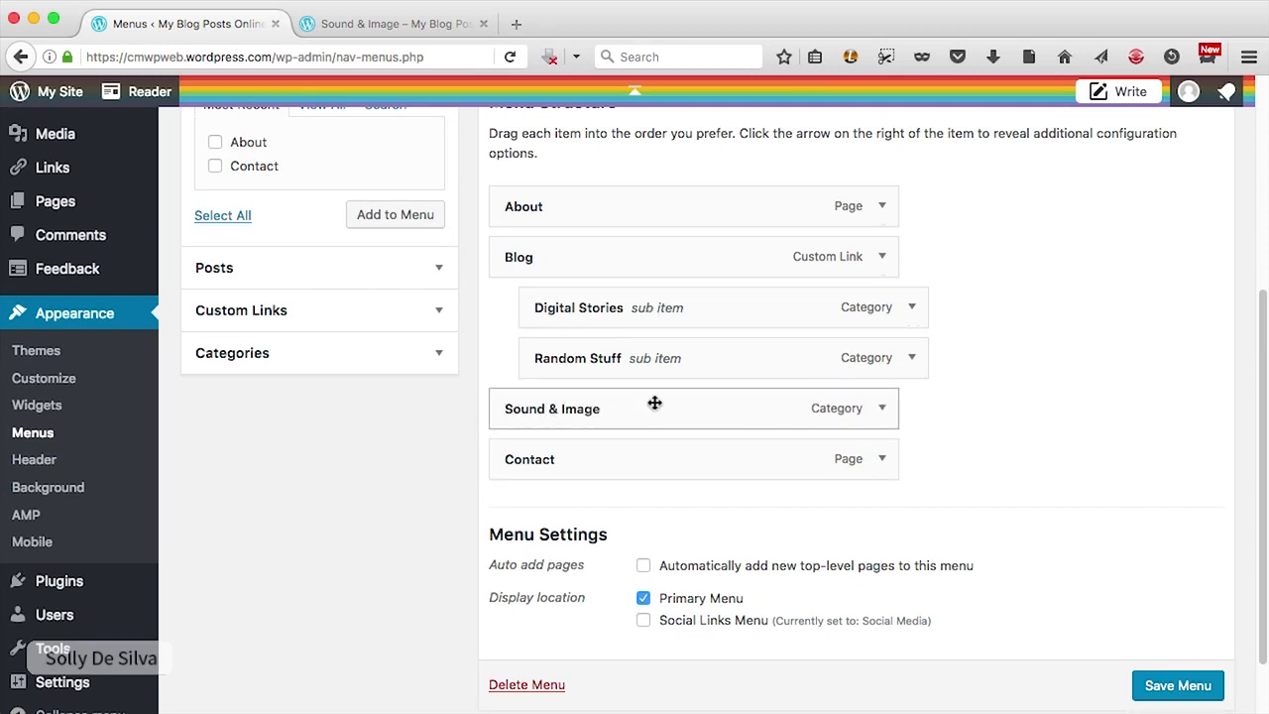
drag(538, 408, 544, 413)
drag(638, 408, 615, 431)
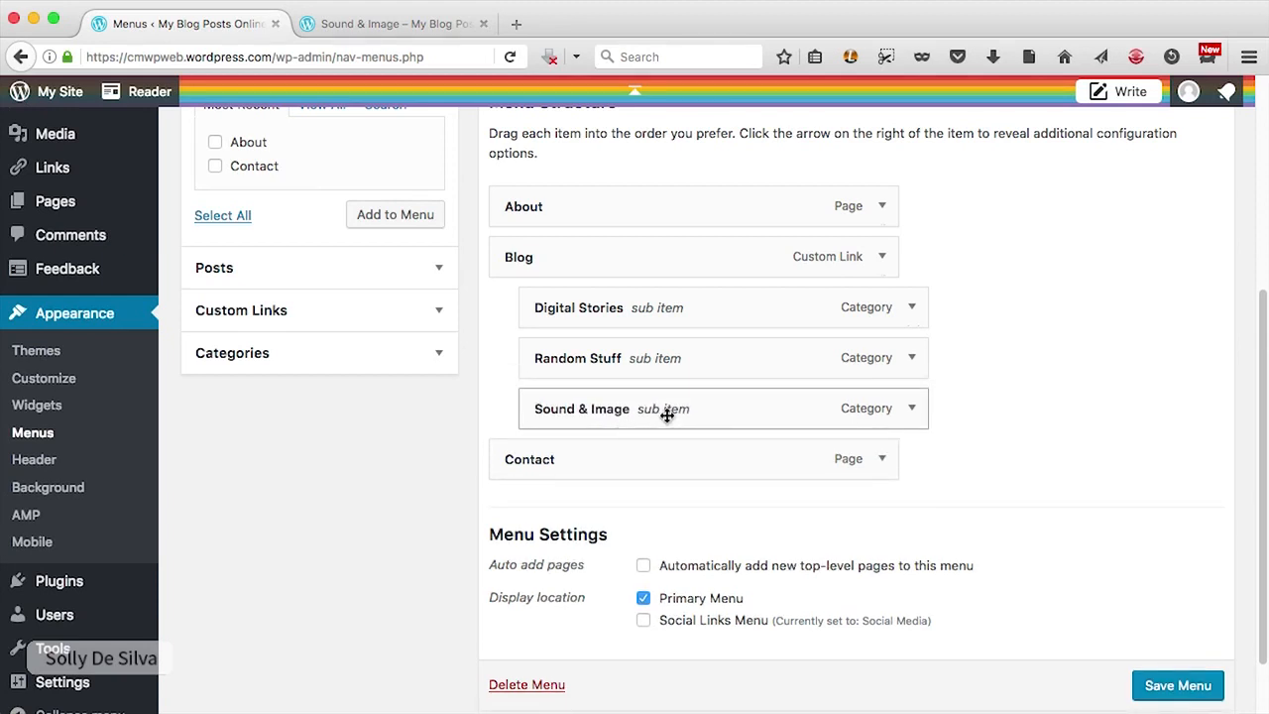
Step: Save the Primary menu and check the Blog submenu in the reloaded live blog's header
click(1205, 686)
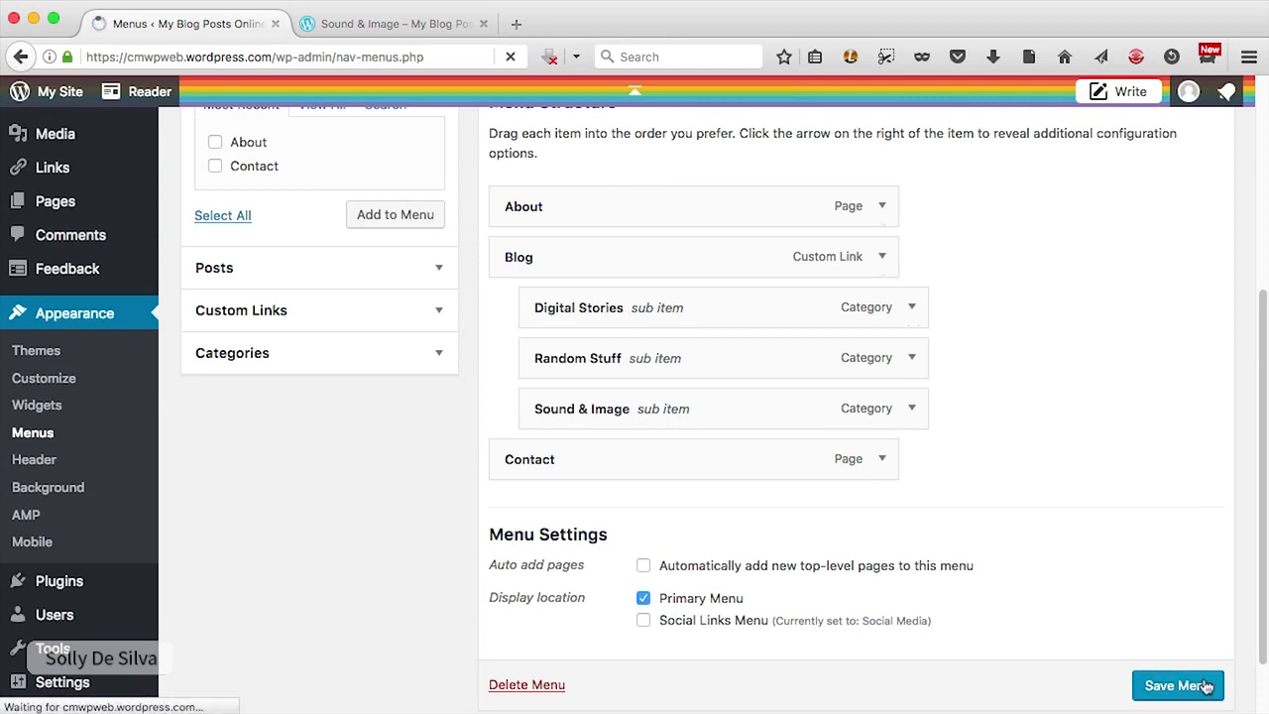
click(431, 26)
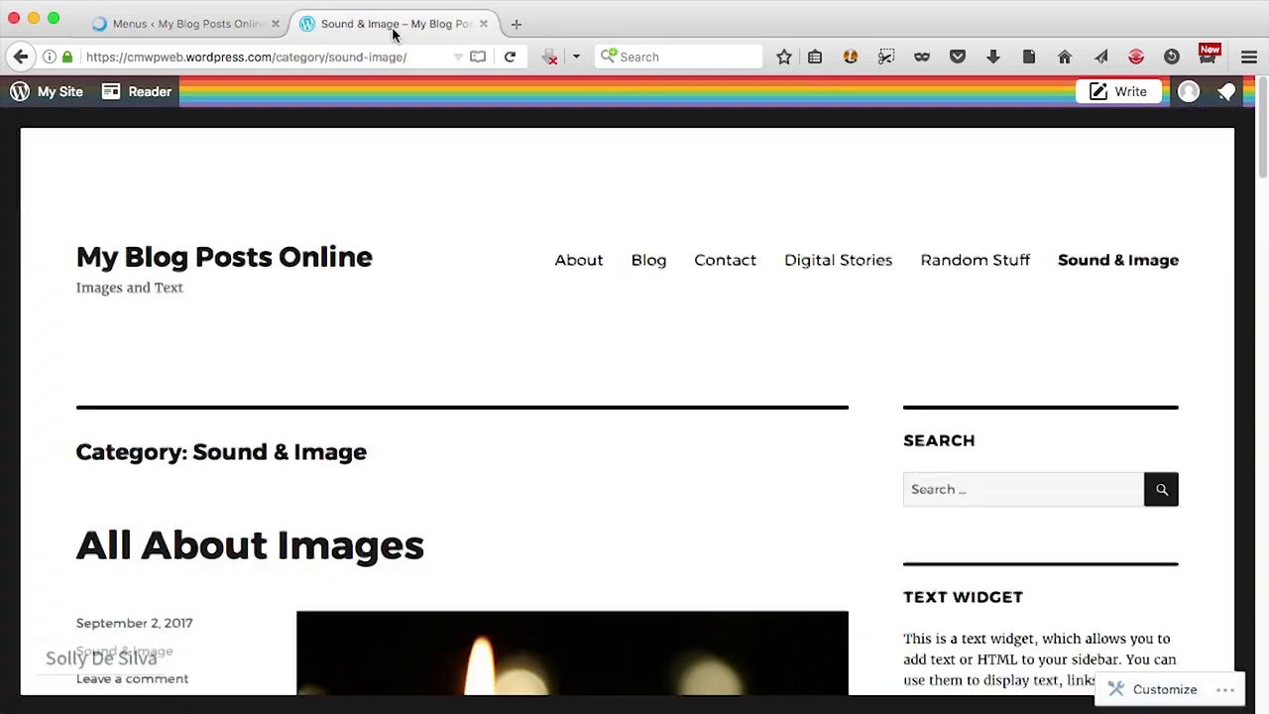
click(510, 56)
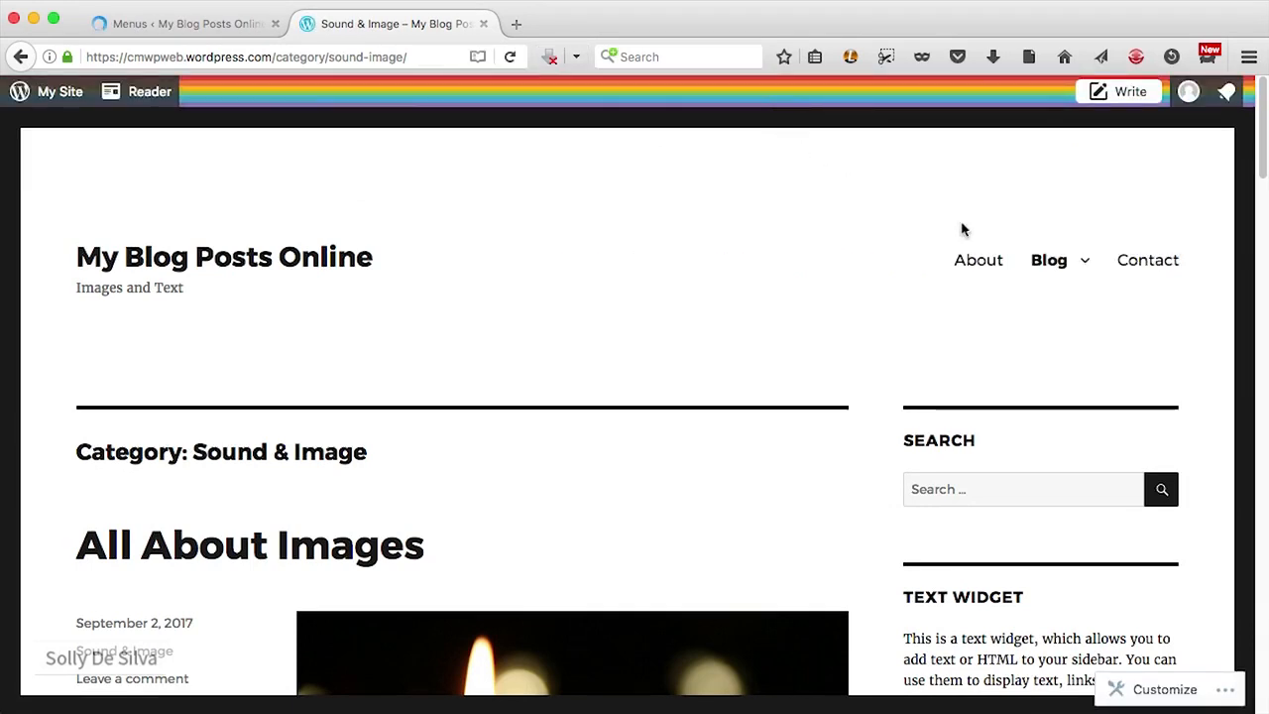
mouse_move(1077, 264)
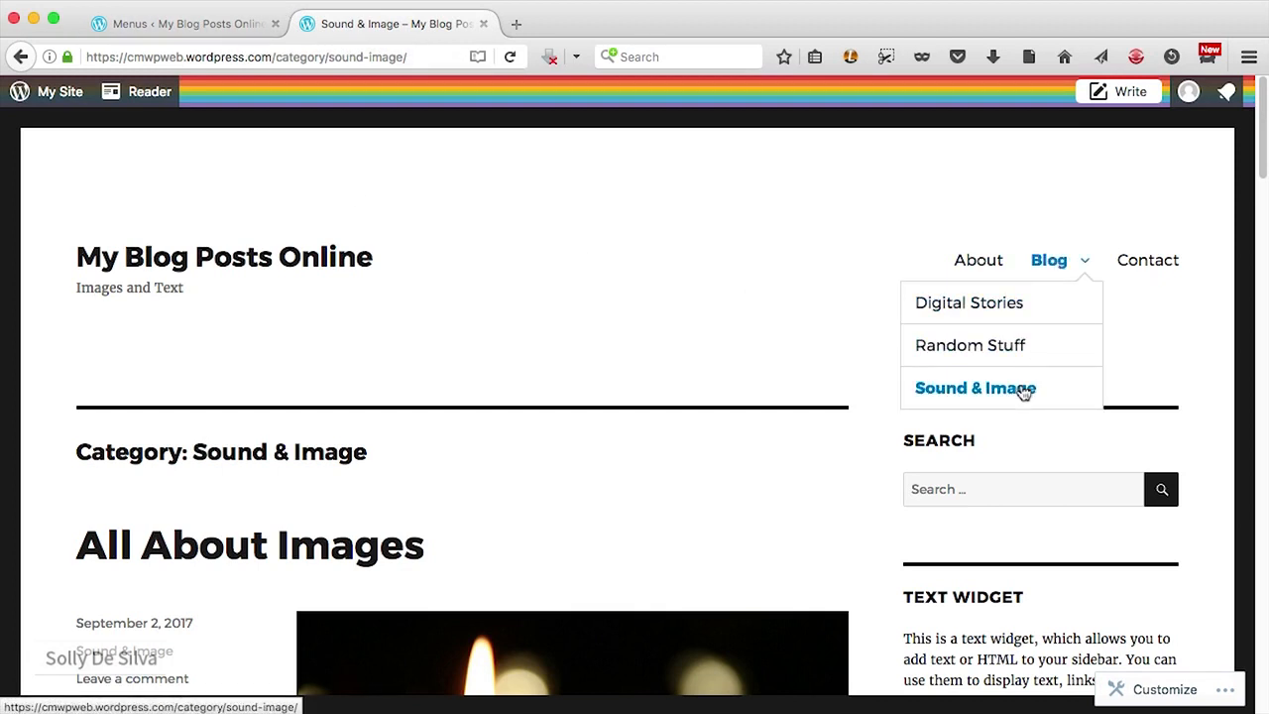
click(159, 24)
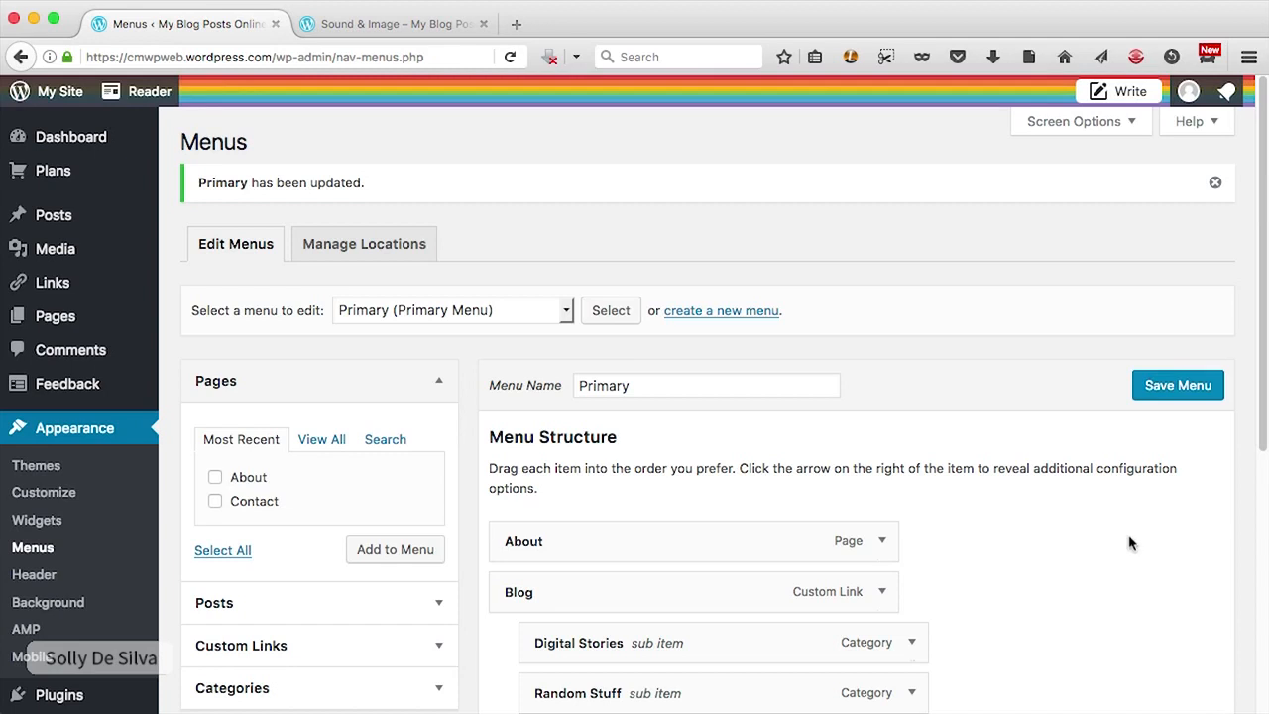
scroll(1128, 543, down, 5)
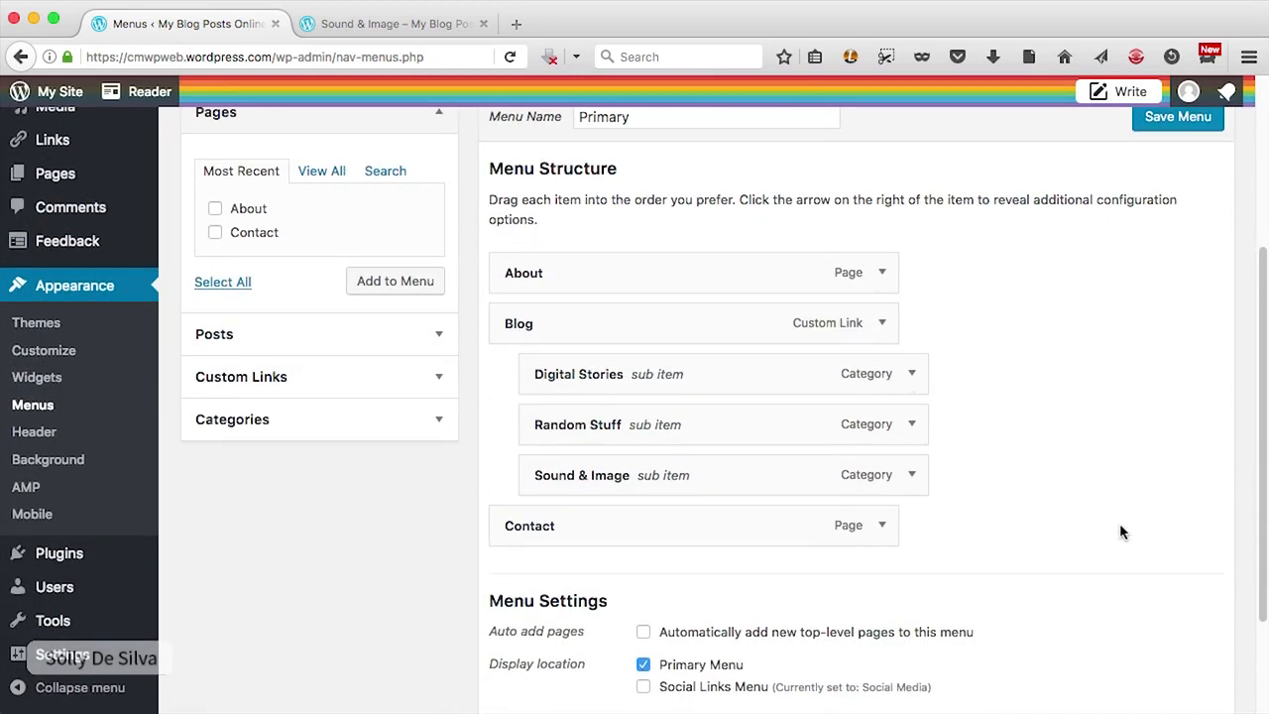
click(376, 24)
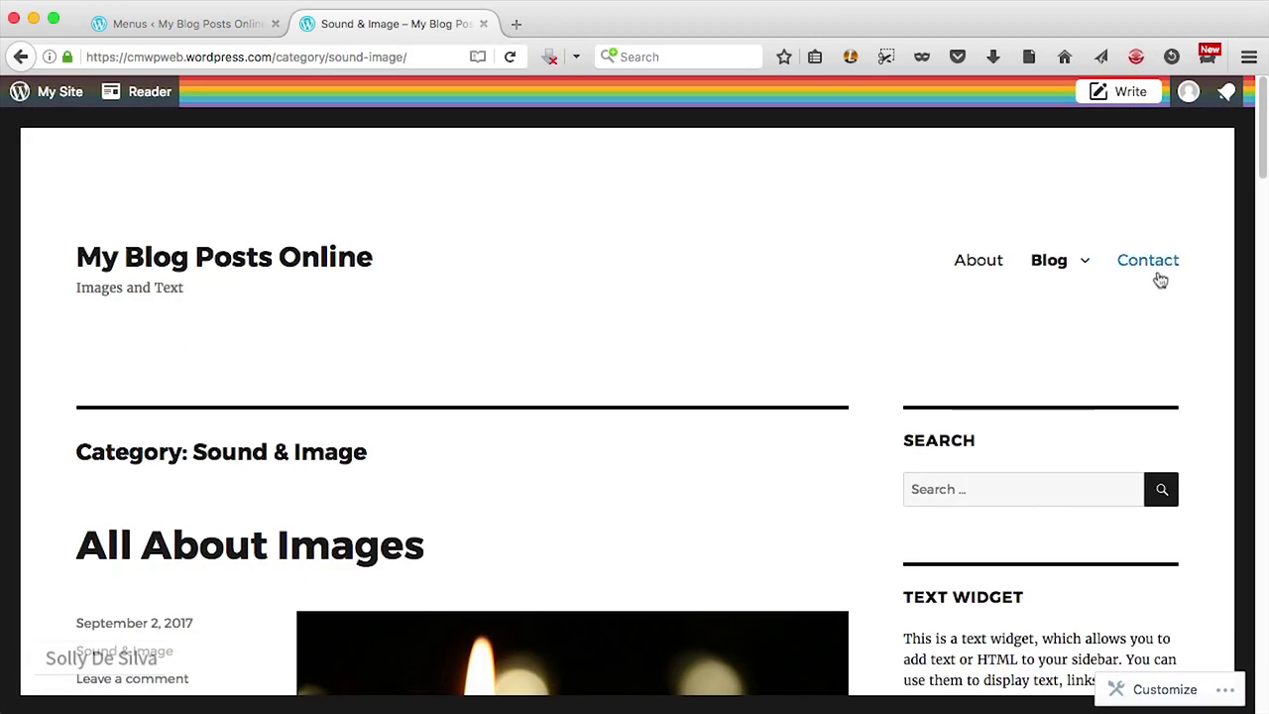
click(184, 24)
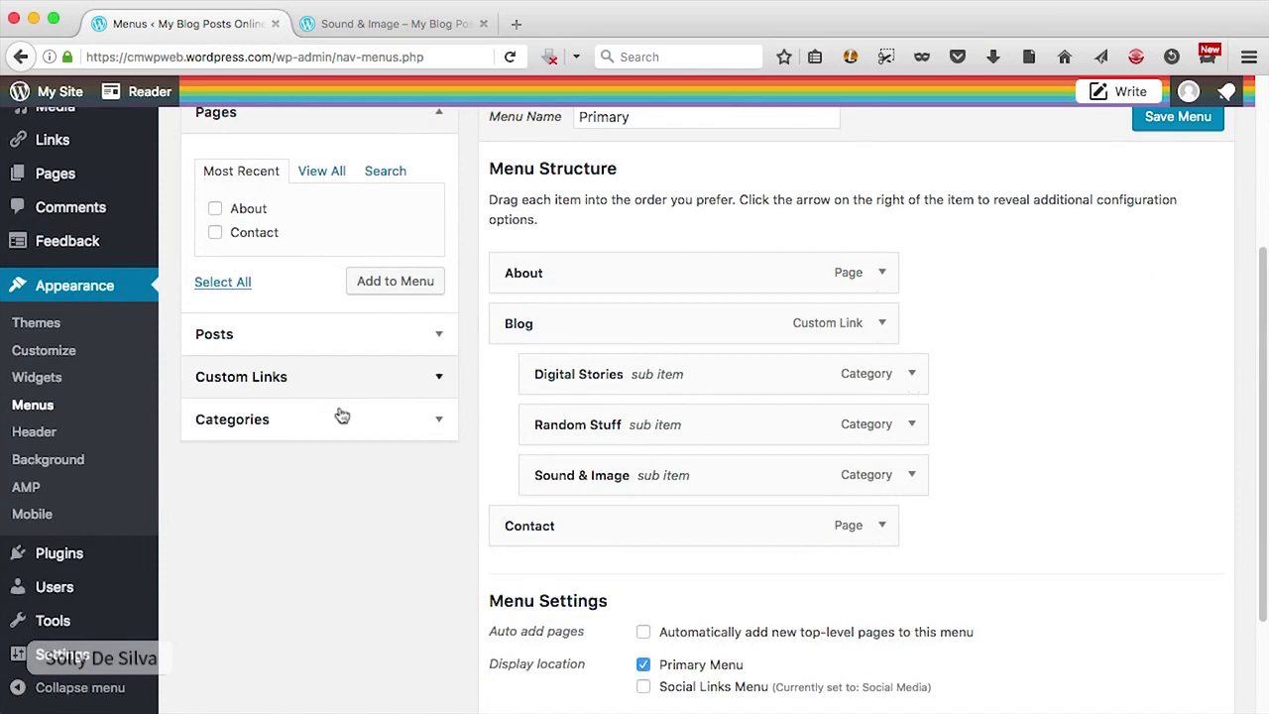
scroll(343, 415, up, 5)
scroll(337, 474, down, 4)
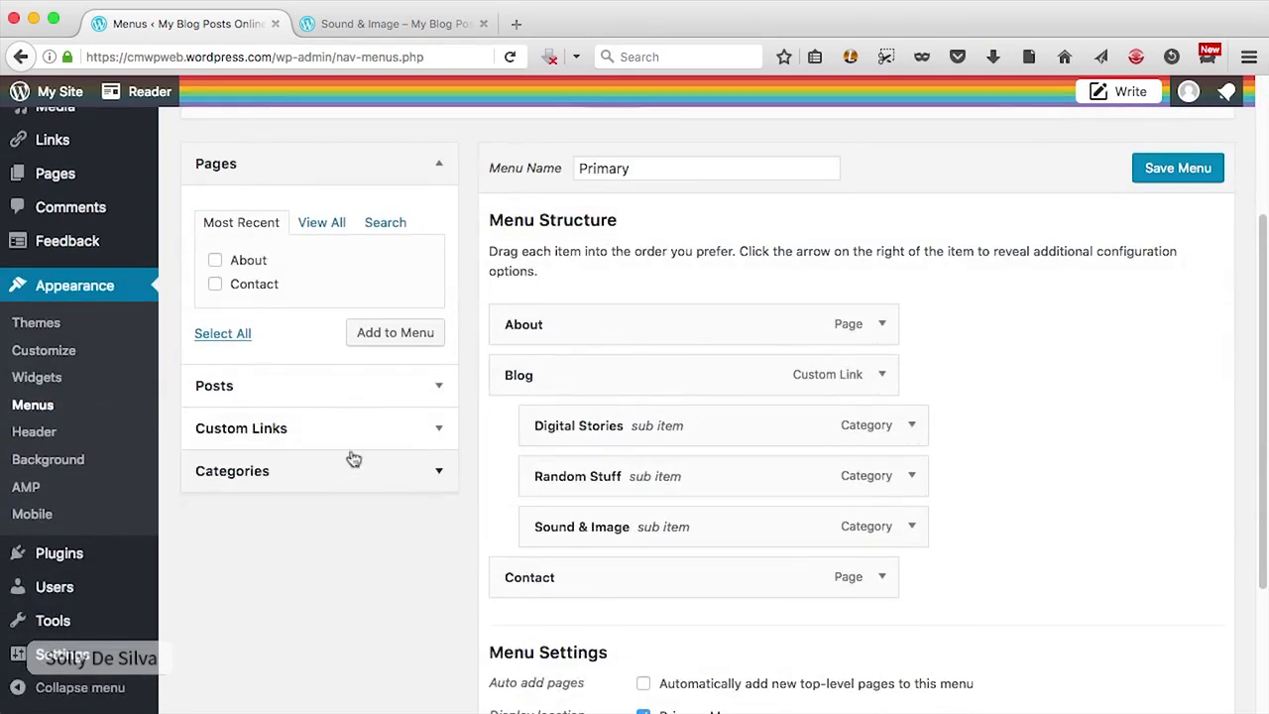
click(439, 430)
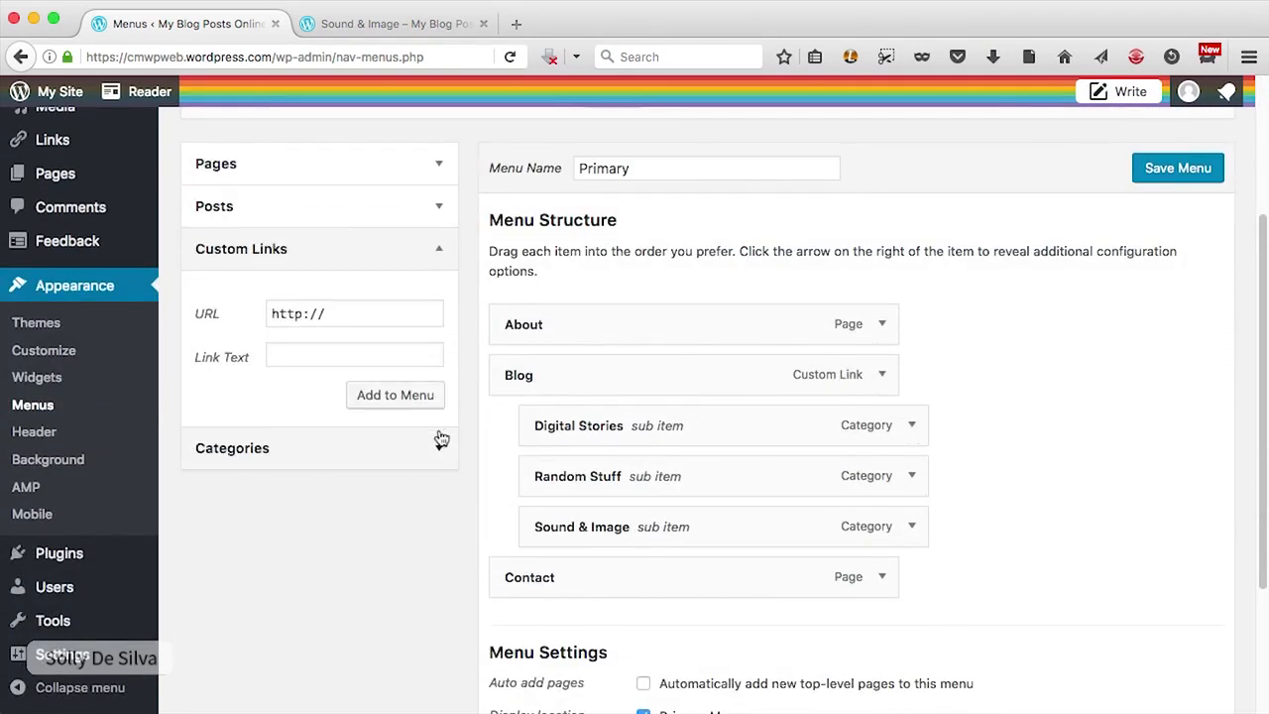
click(369, 312)
text(cmwpweb.wordpess.com)
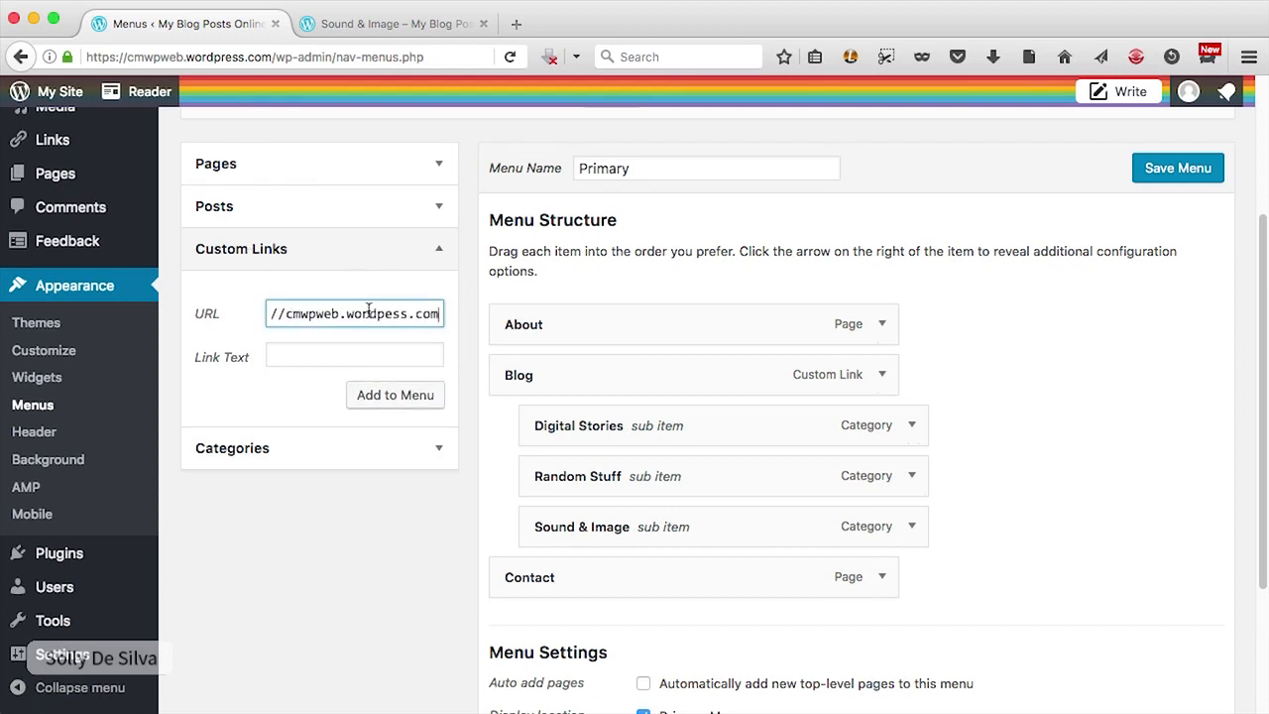
click(376, 359)
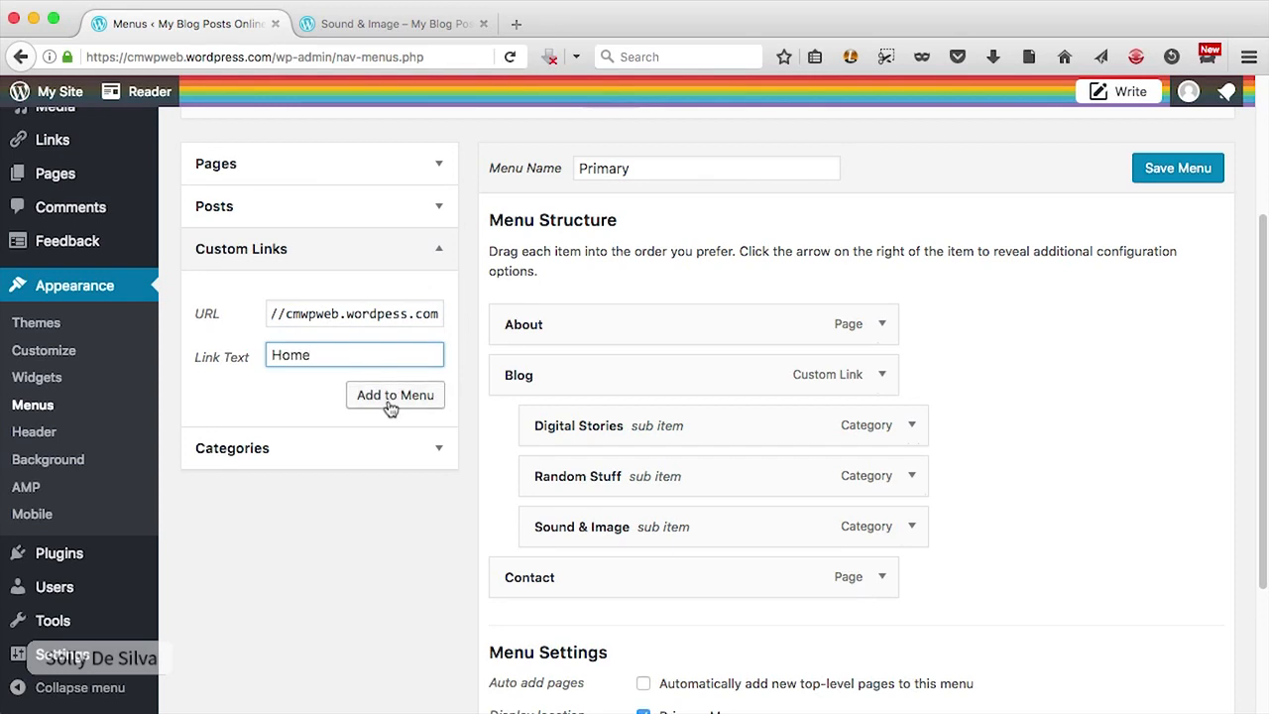
click(392, 406)
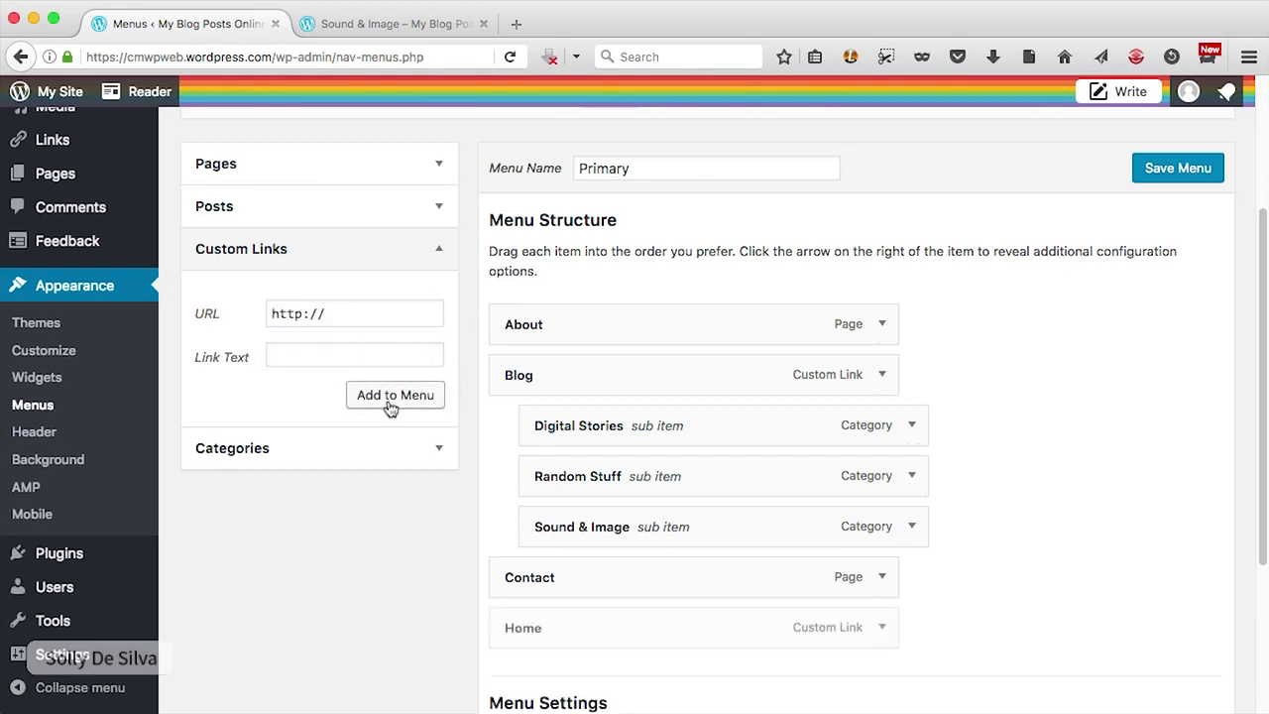
drag(527, 635, 518, 343)
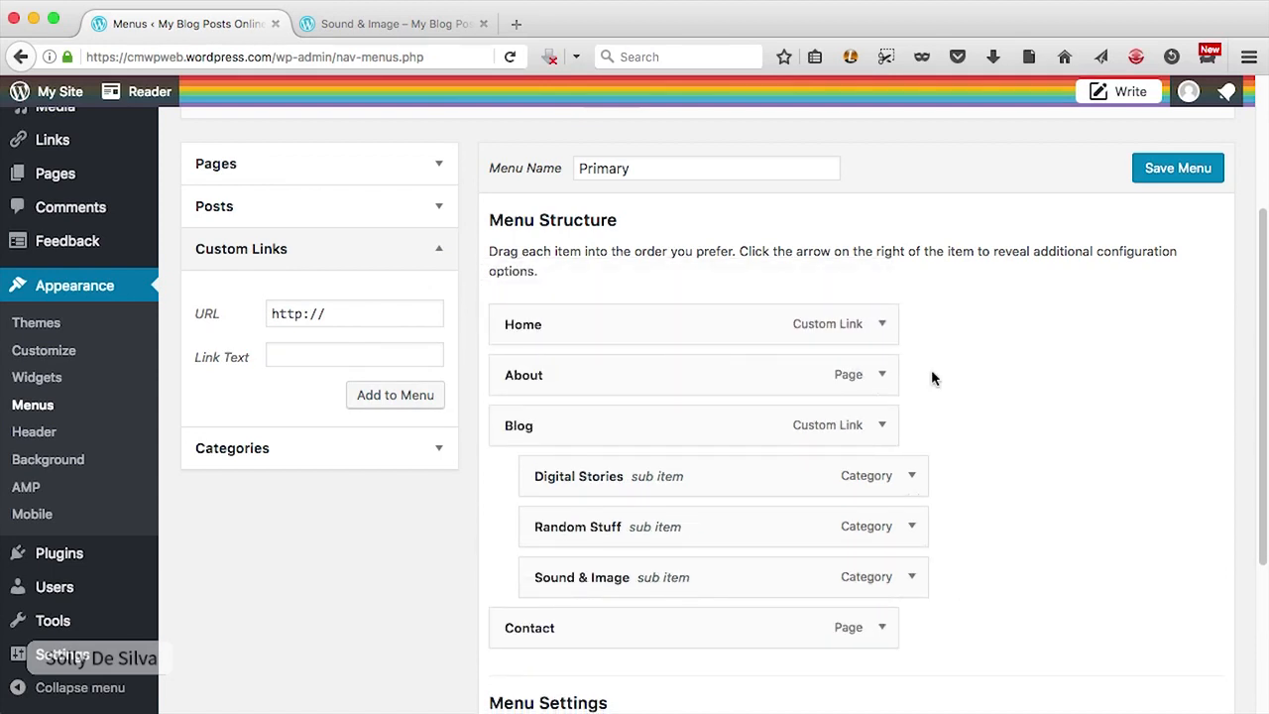
click(1140, 173)
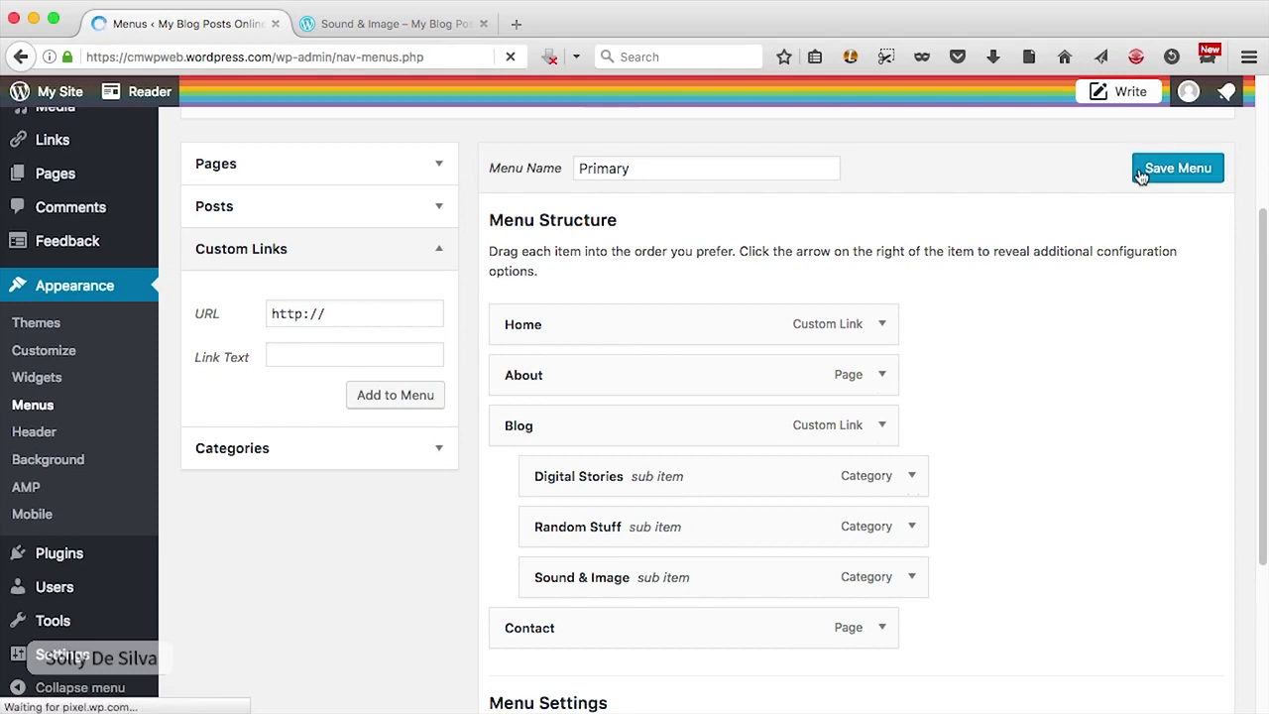
Step: Reload the live blog and compare its header navigation with the Primary menu structure
click(387, 23)
click(511, 57)
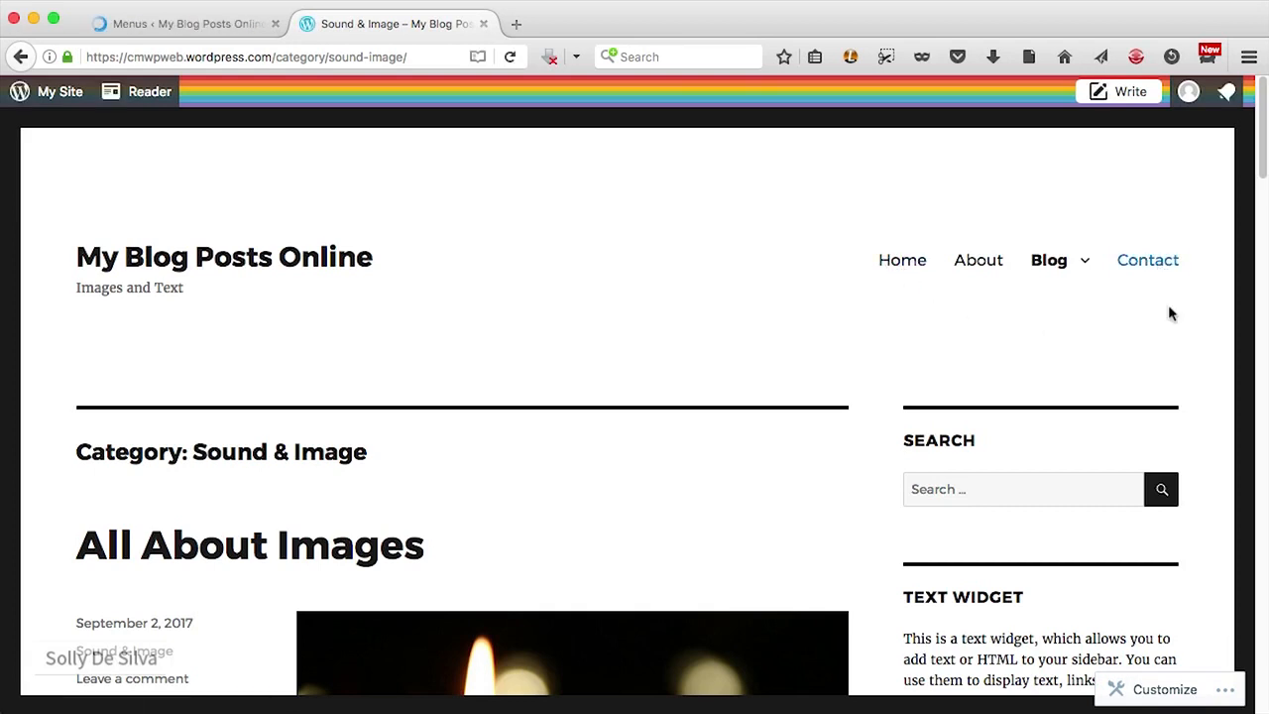
click(1148, 260)
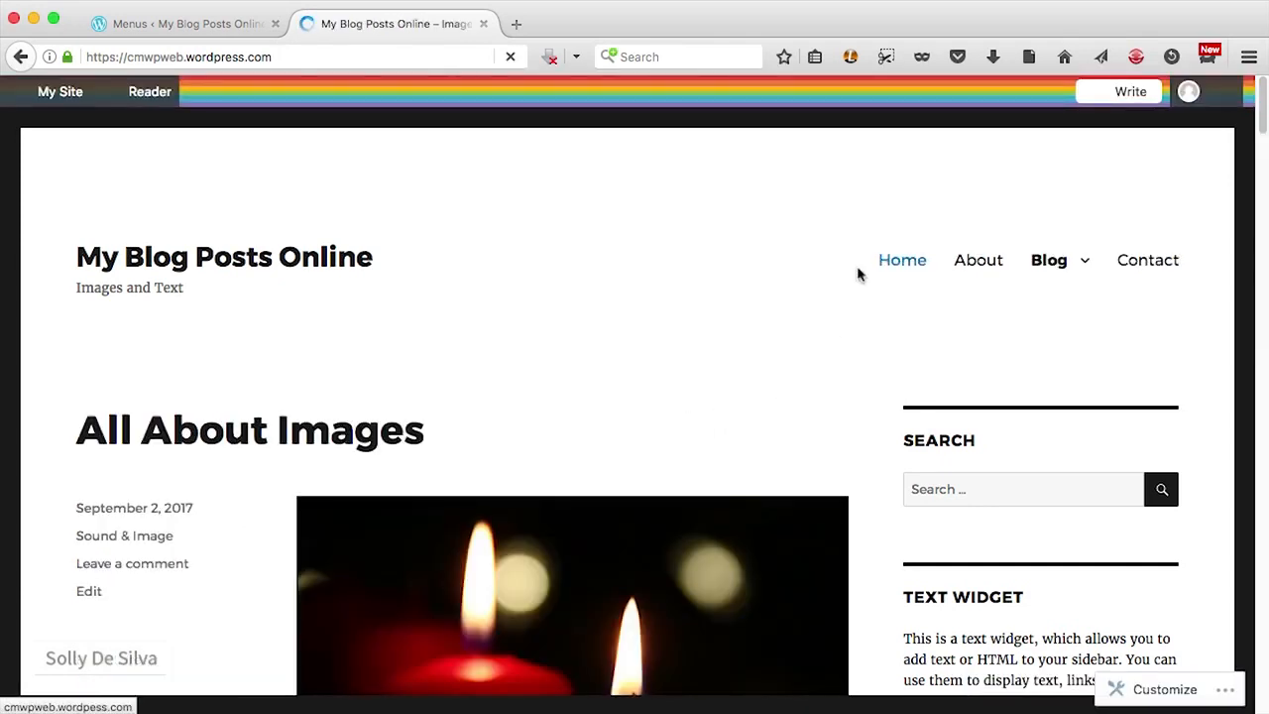
click(189, 24)
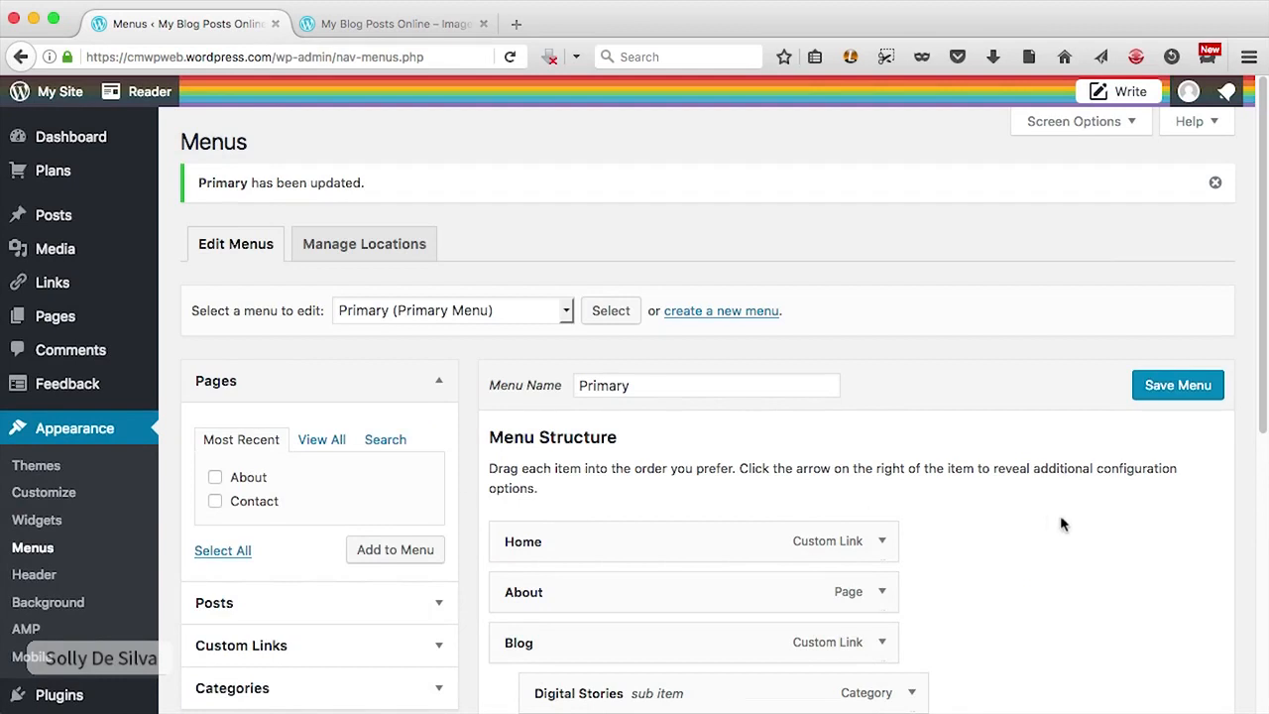
scroll(1060, 516, down, 5)
scroll(1060, 517, up, 1)
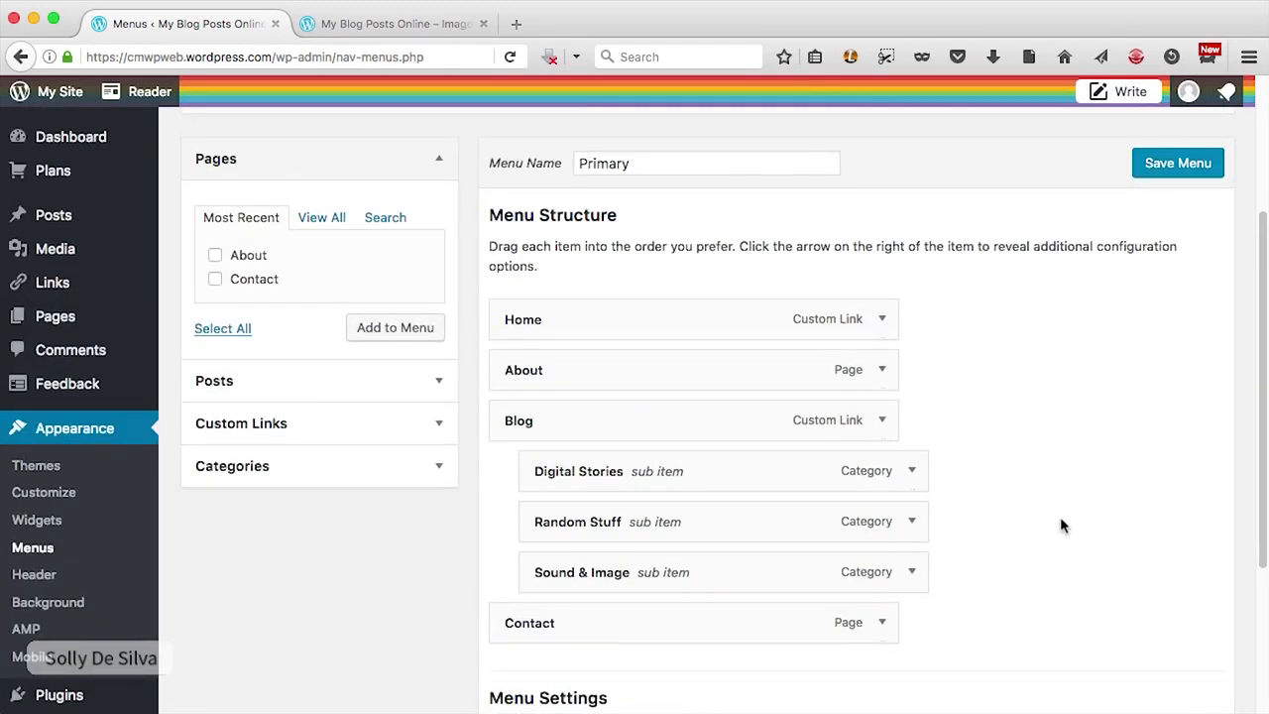
scroll(1061, 518, down, 2)
scroll(1061, 518, up, 5)
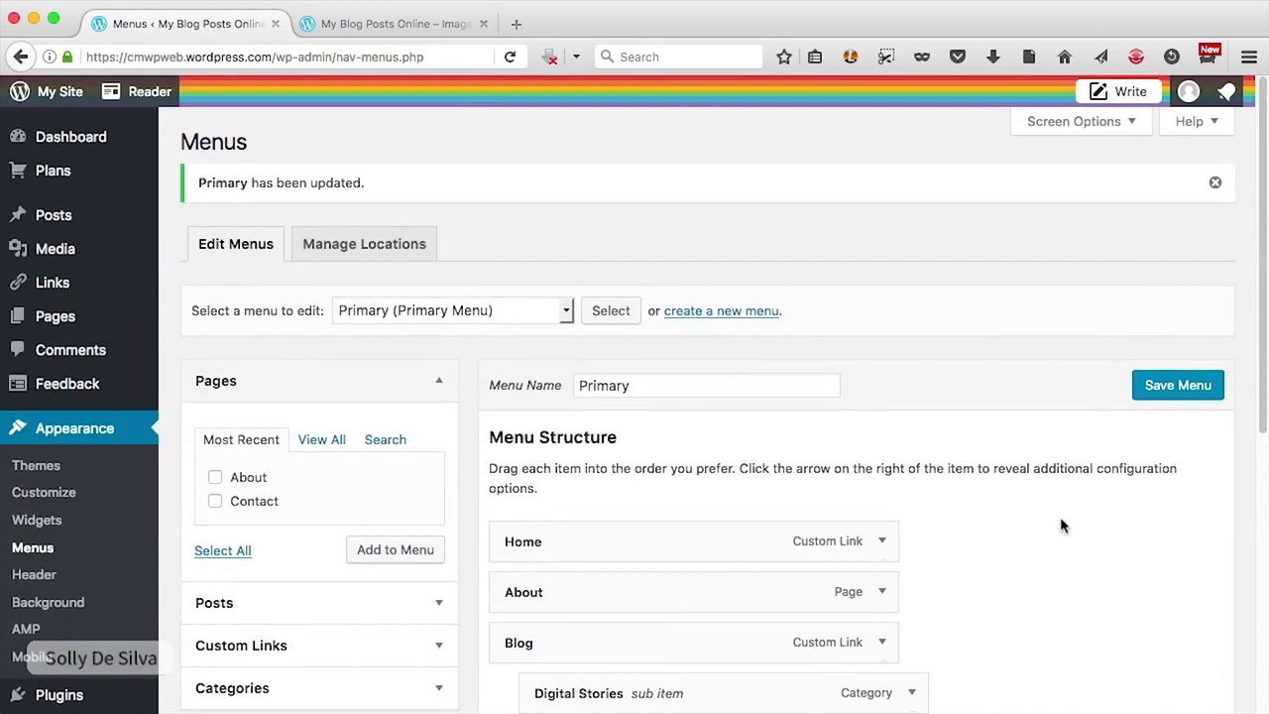
click(397, 25)
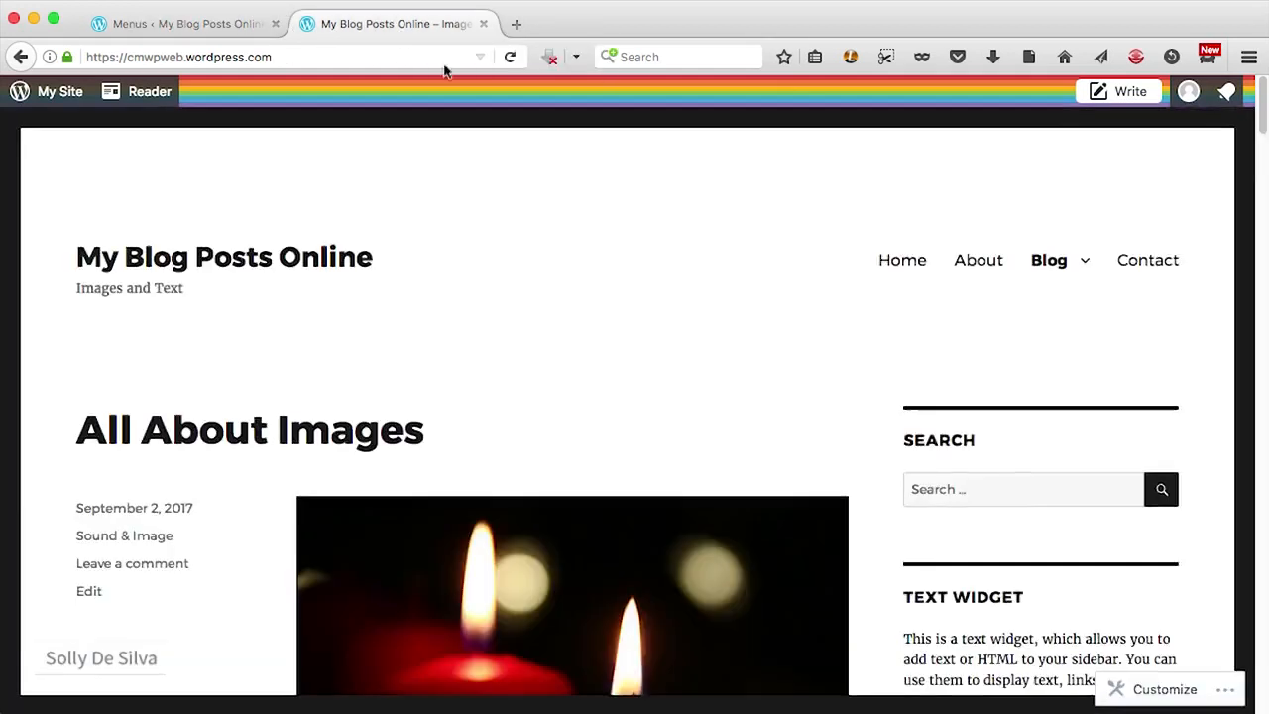
scroll(1136, 439, down, 4)
scroll(1137, 439, up, 4)
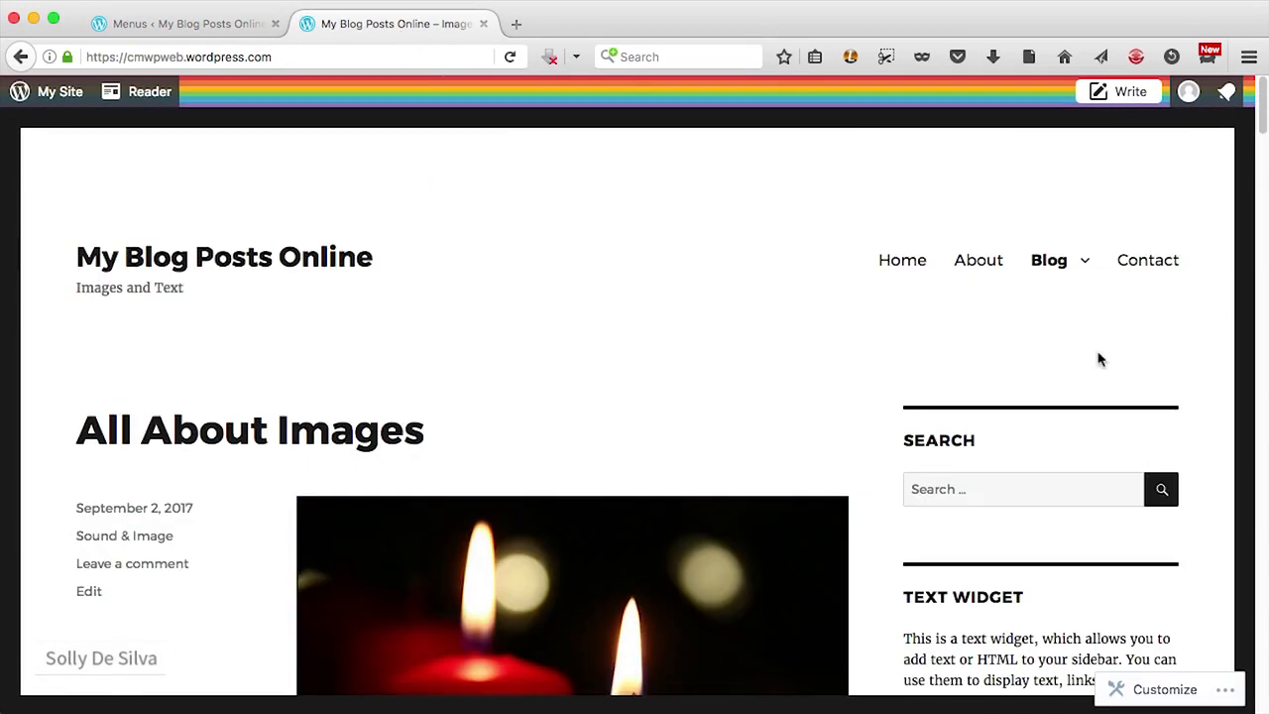